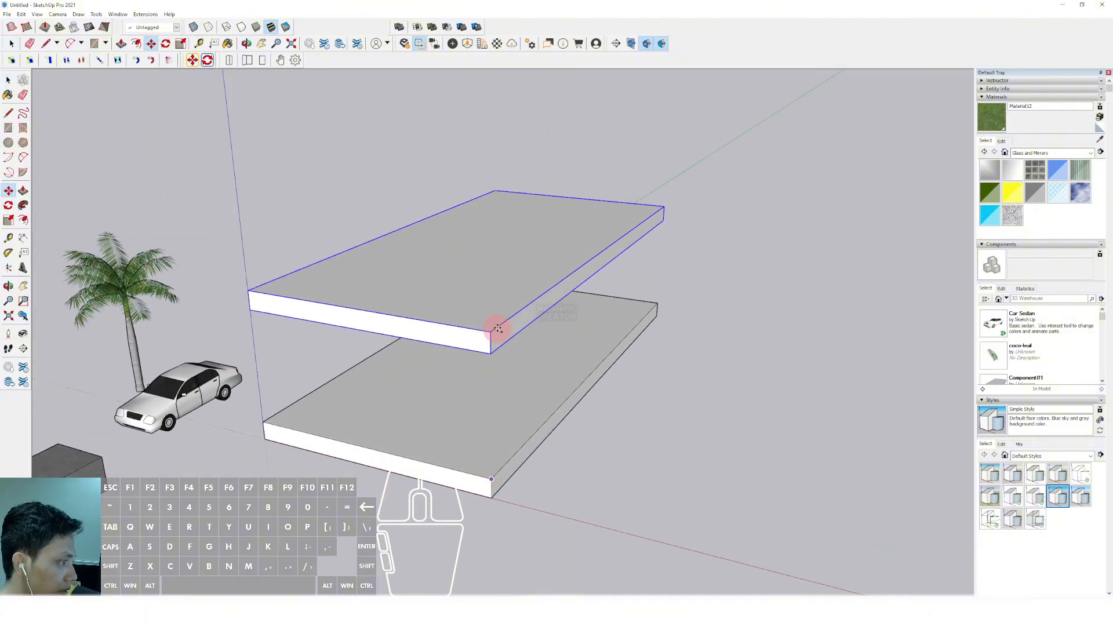
Copy the slab straight up in equal storey steps to make a stack of four floor slabs
left_click(491, 333)
scroll(490, 331, "down", 2)
middle_click_drag(482, 316, 537, 267)
scroll(502, 420, "up", 1)
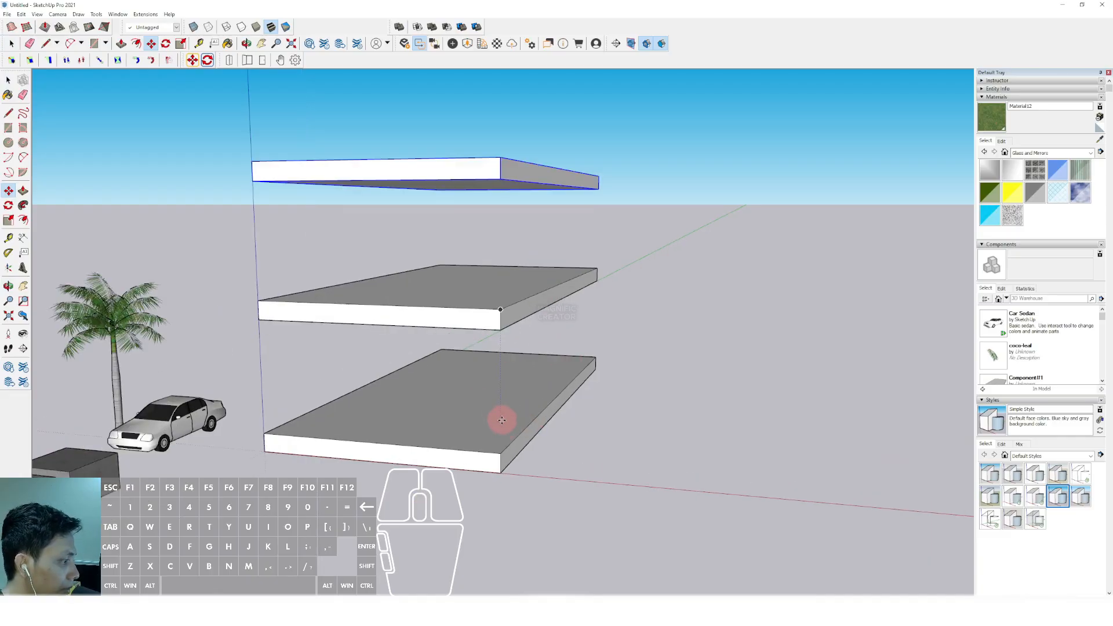
left_click(502, 452)
scroll(497, 350, "down", 3)
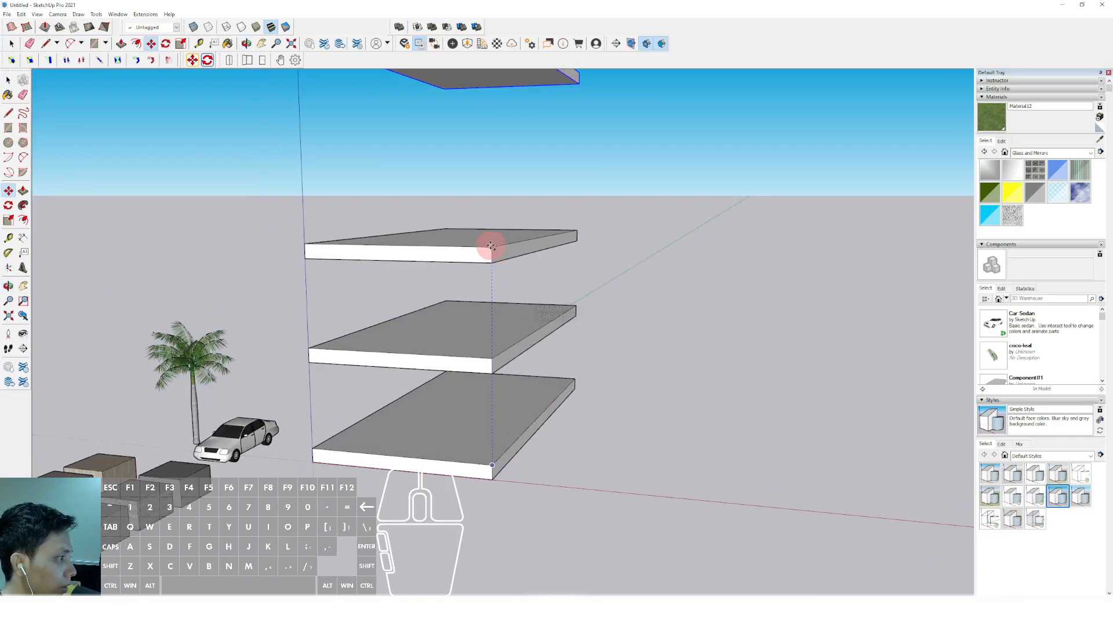
left_click(493, 357)
key("space")
scroll(492, 323, "down", 3)
mouse_move(492, 323)
middle_mouse_down()
mouse_move(338, 373)
mouse_move(500, 332)
middle_mouse_up()
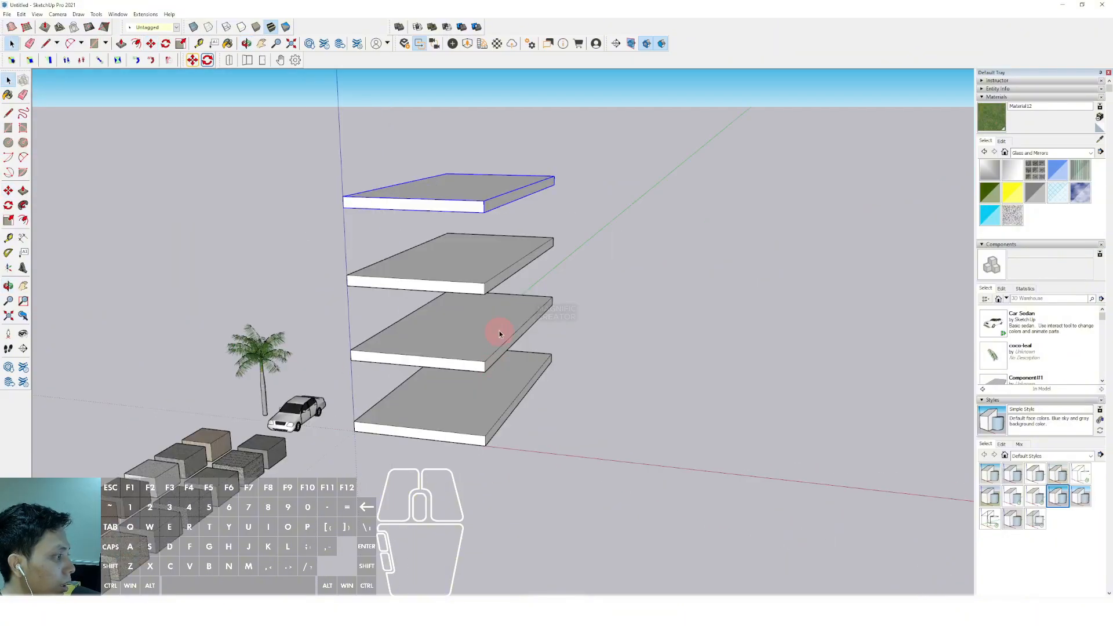
Draw a small rectangular column outline on the top slab's surface at its front corner on the vertical axis
scroll(499, 333, "up", 2)
middle_click_drag(461, 425, 430, 354)
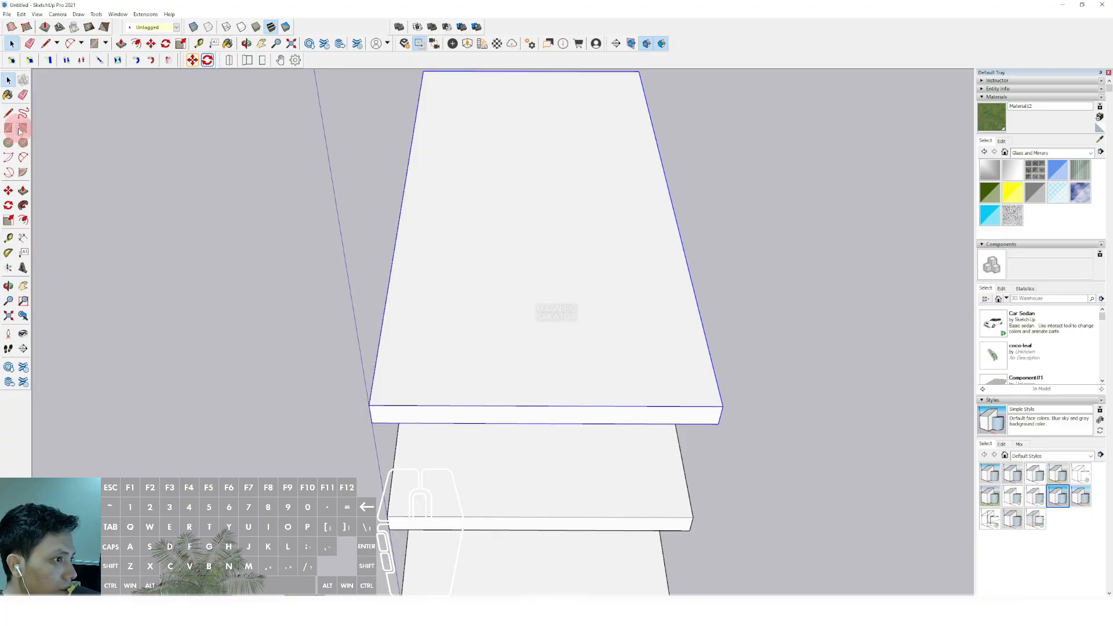
left_click(369, 406)
scroll(401, 404, "up", 3)
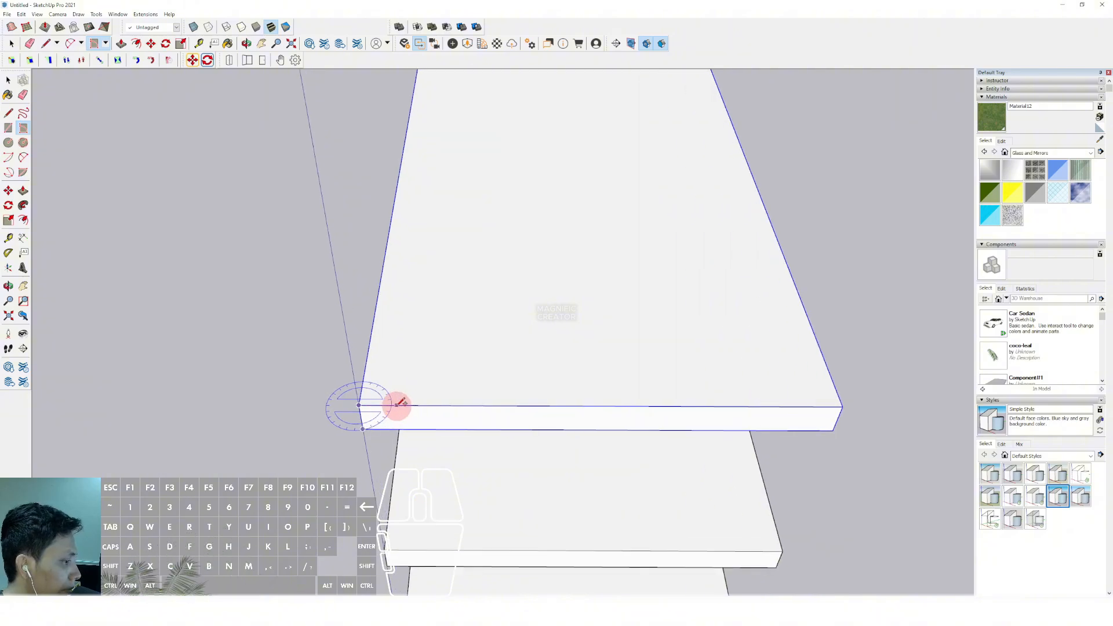
scroll(390, 385, "up", 1)
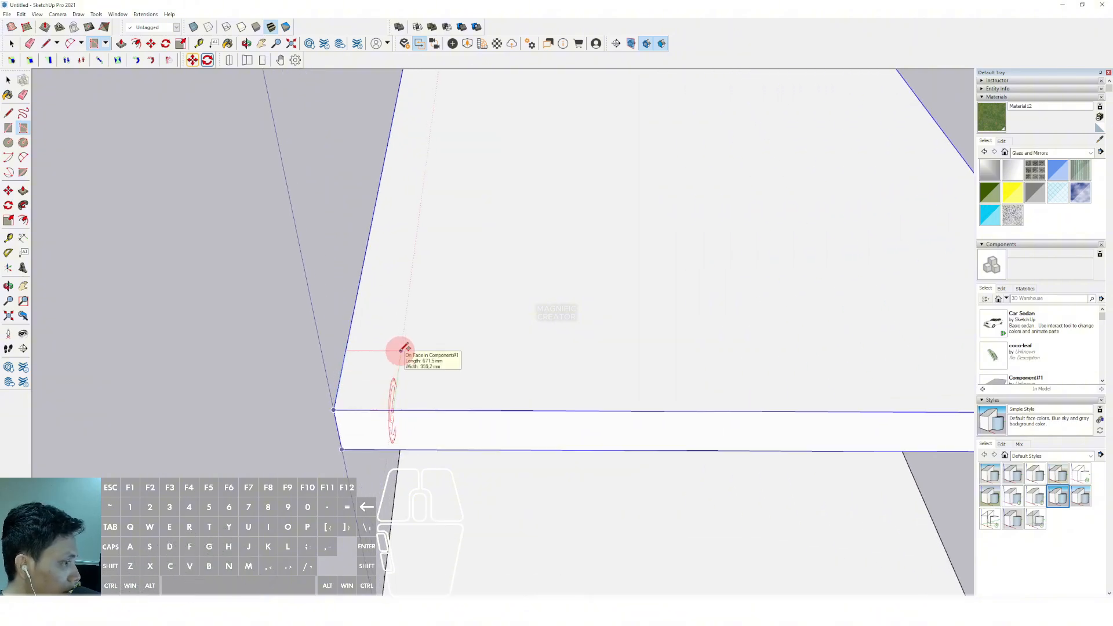
left_click(401, 350)
key("space")
key("d")
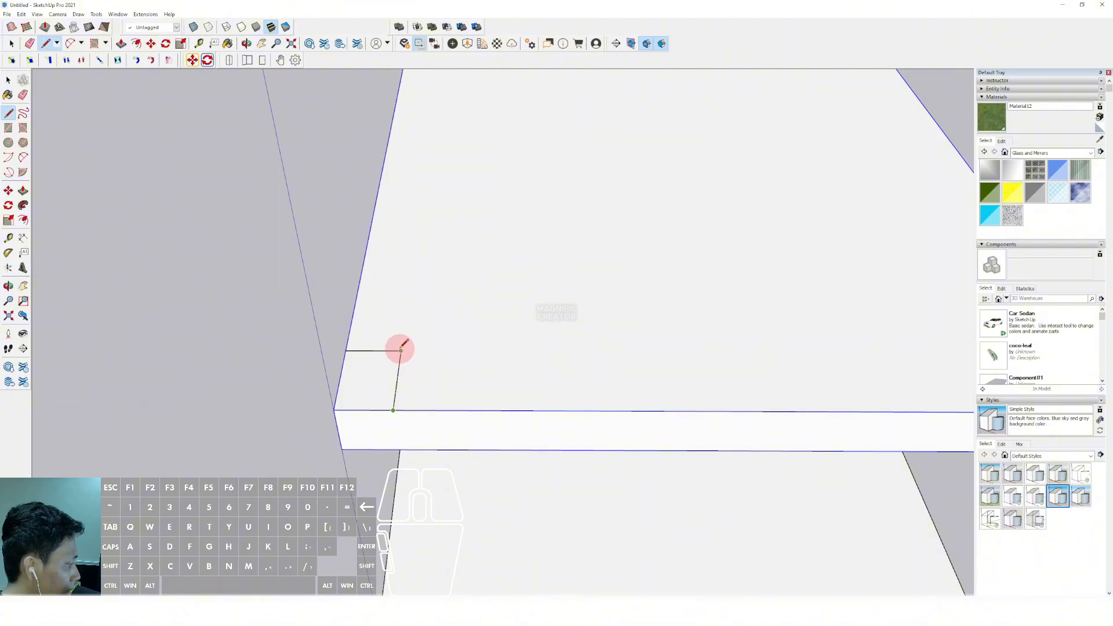
Extrude the corner rectangle down through all the floors to the lowest slab to form a full-height column
scroll(400, 352, "down", 3)
middle_click_drag(400, 351, 346, 338)
key("p")
left_click(356, 318)
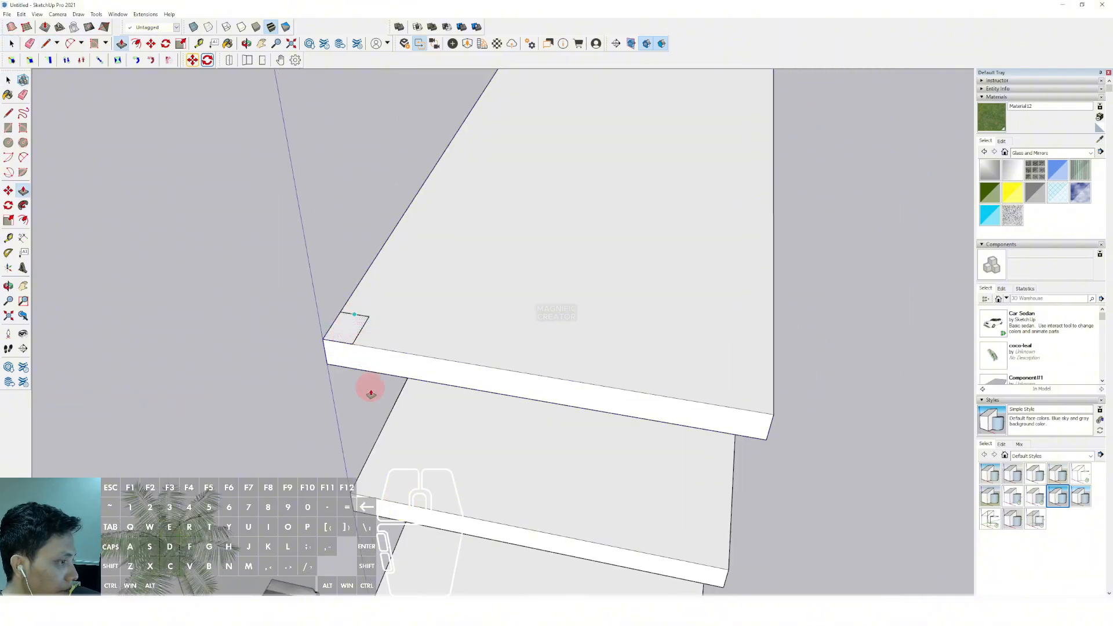
scroll(371, 392, "down", 2)
middle_click_drag(388, 450, 394, 191, "shift")
scroll(394, 191, "down", 2)
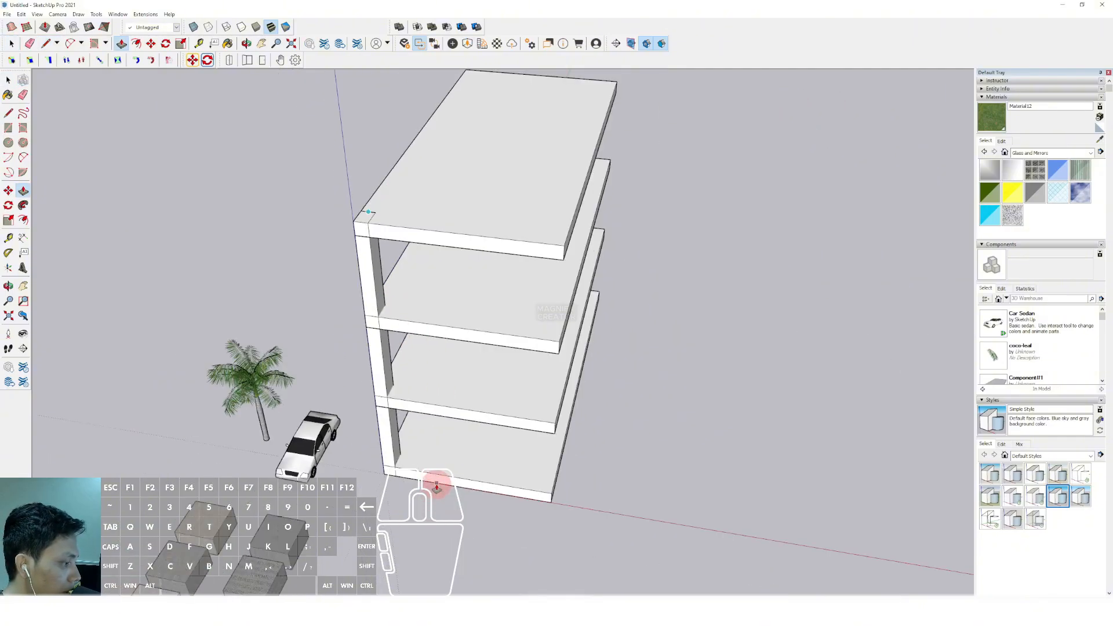
Select the whole column and make it a component
key("space")
triple_click(368, 264)
right_click(368, 266)
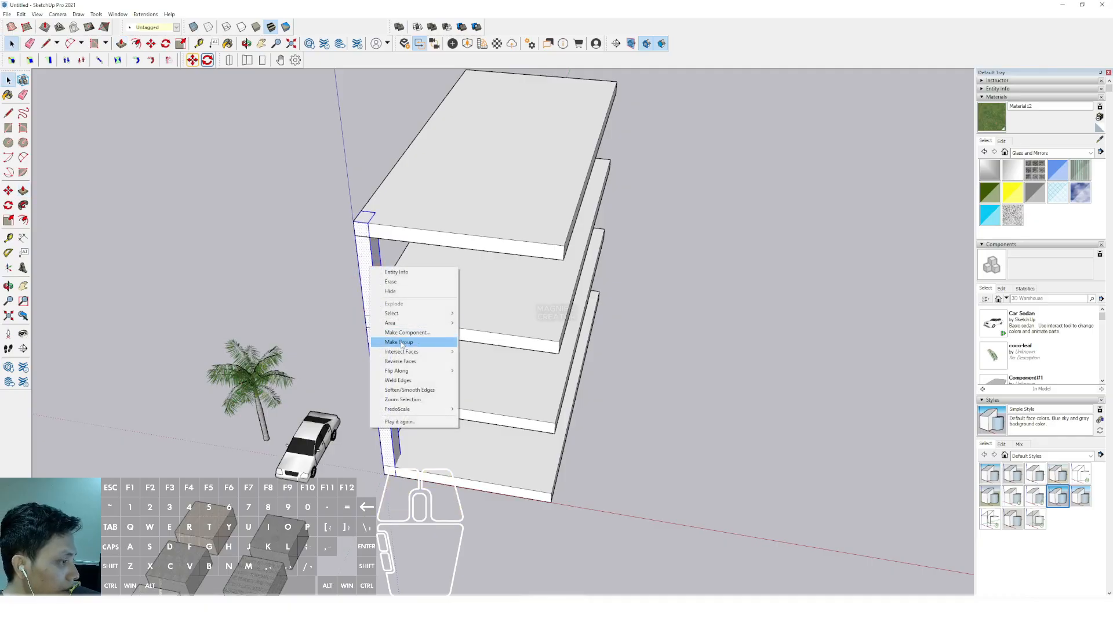
left_click(399, 334)
left_click(177, 365)
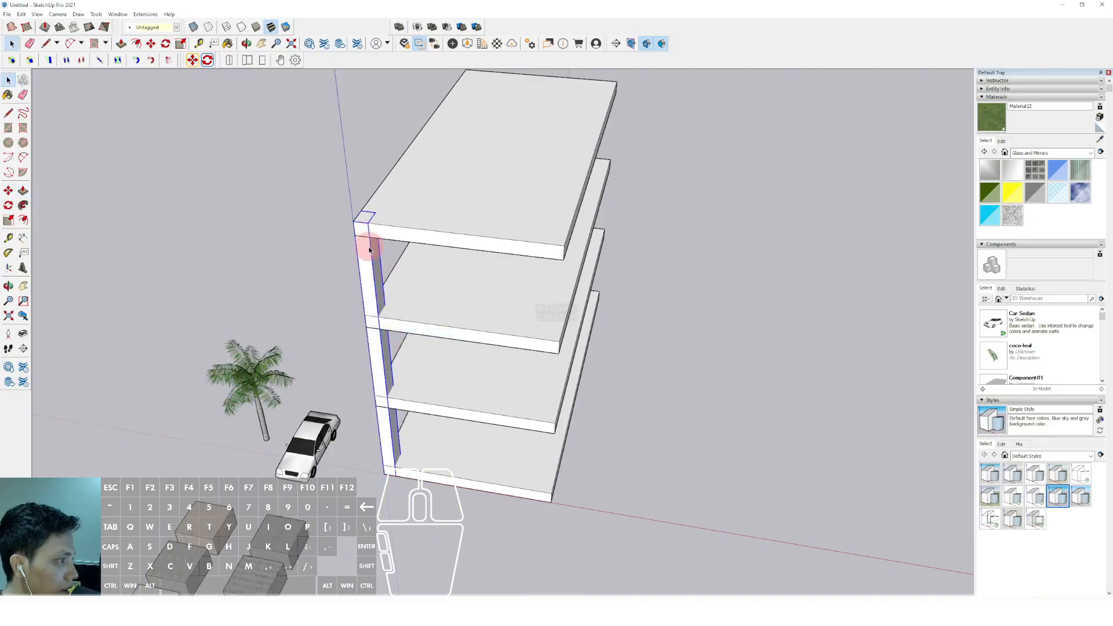
Copy the column component along the slab's short front edge to the opposite front corner
scroll(363, 249, "up", 2)
left_click(363, 220)
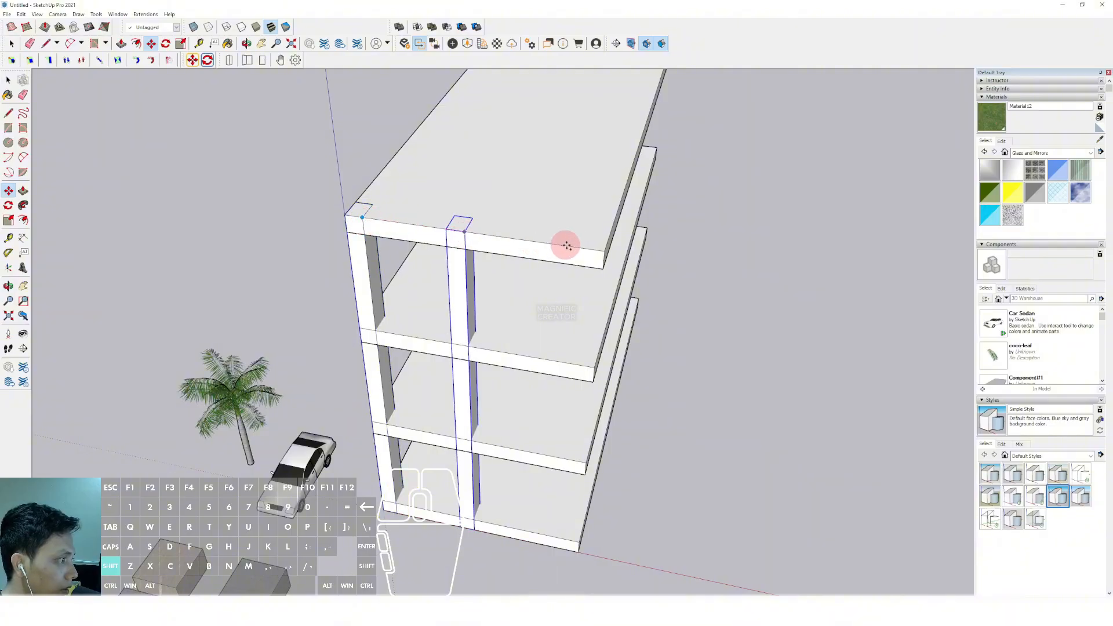
key("shift")
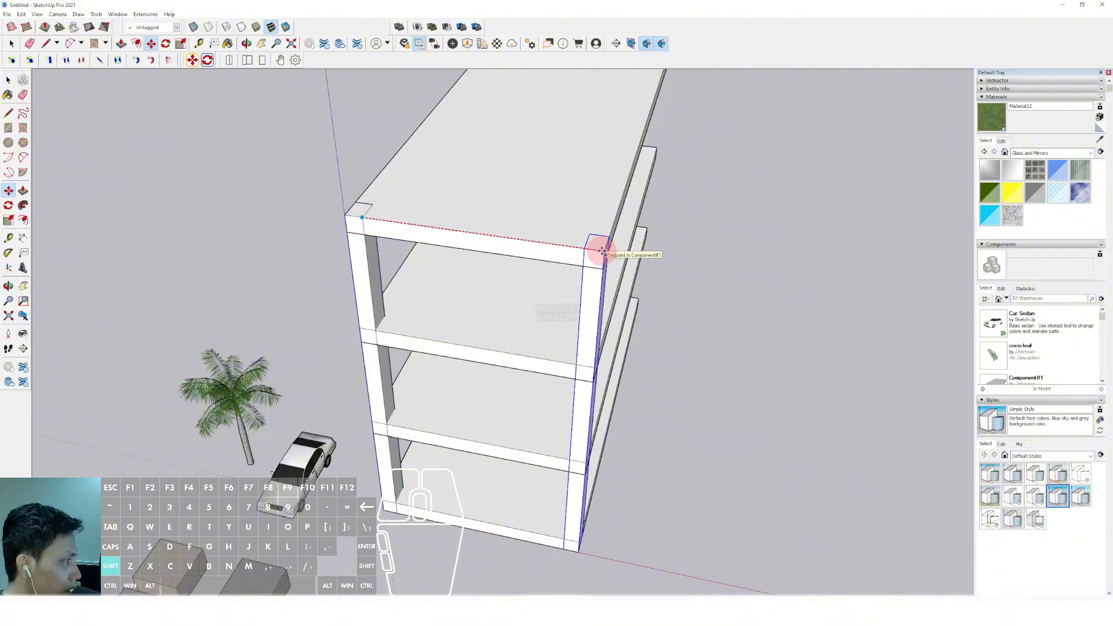
left_click(603, 251, "shift")
scroll(600, 253, "down", 2)
key("space")
Copy both front columns to the slab's rear corners and divide the distance with /3 to add evenly spaced intermediate pairs
middle_click_drag(456, 321, 492, 329)
scroll(365, 314, "up", 1)
left_click(333, 319, "shift")
scroll(447, 368, "up", 1)
key("m")
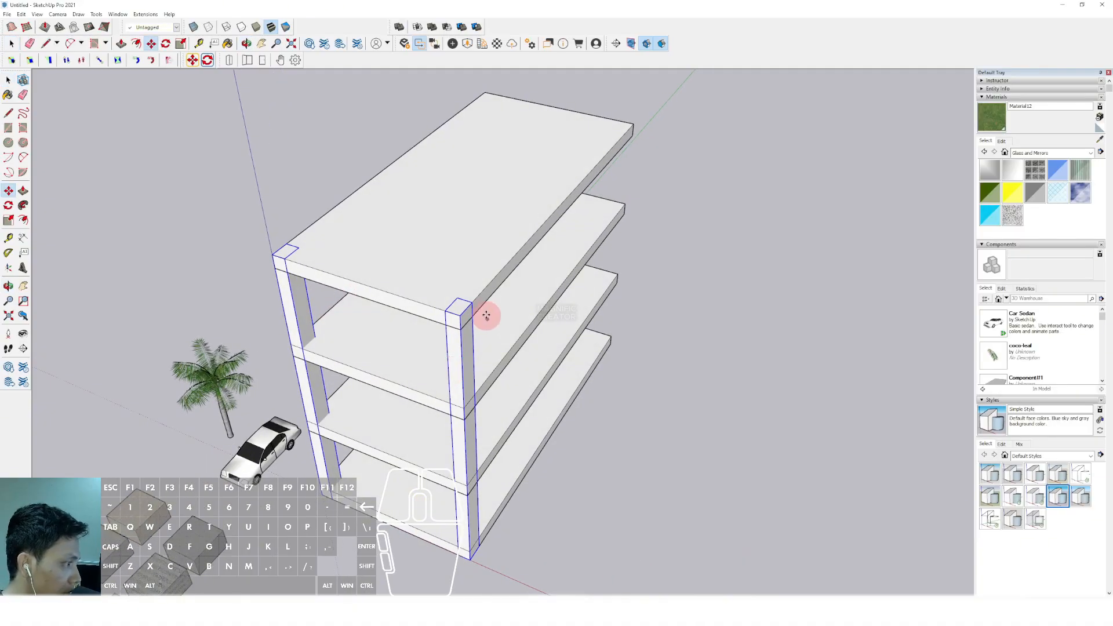
left_click(473, 304)
left_click(630, 125, "shift")
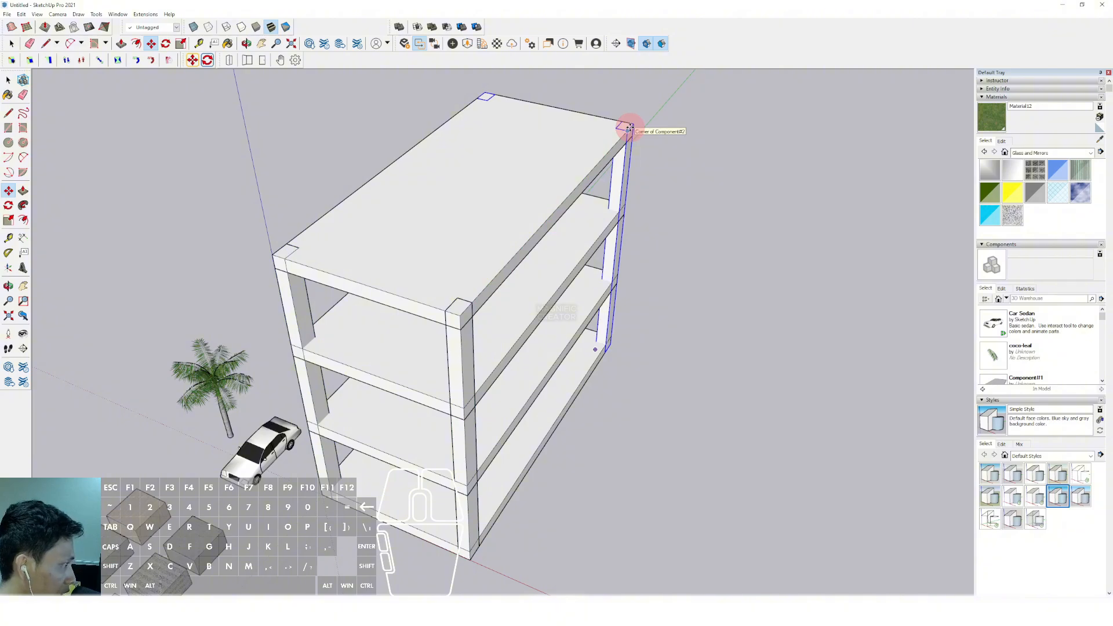
type("/3")
key("Return")
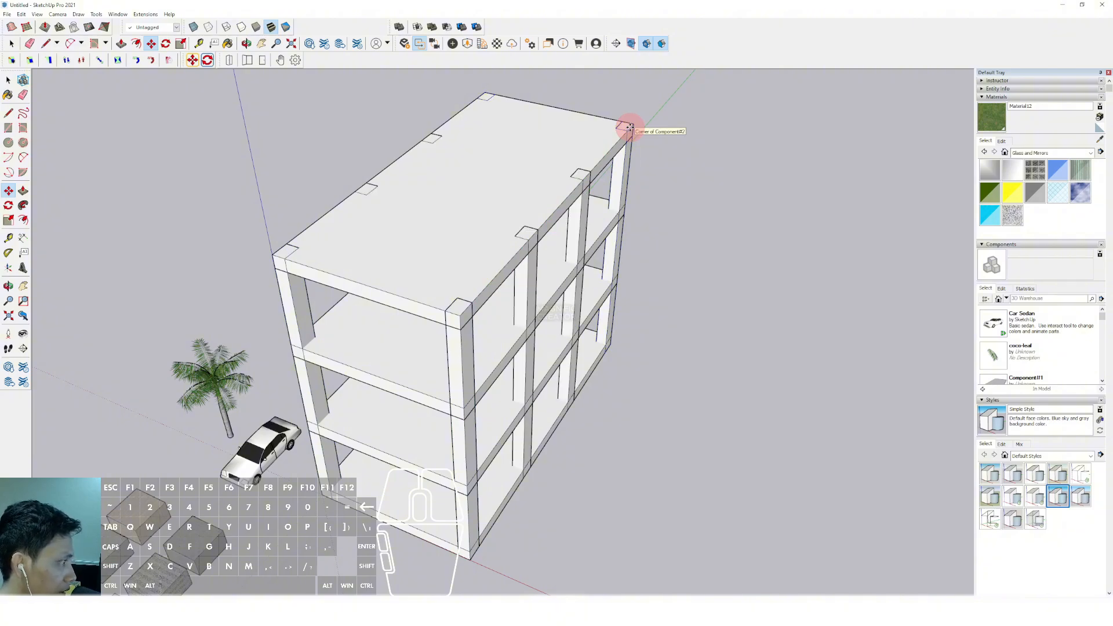
key("space")
Open the top slab component for editing and offset its top face outline outward beyond the columns
scroll(484, 373, "down", 4)
middle_click_drag(507, 252, 563, 304)
scroll(455, 266, "up", 3)
double_click(452, 250)
scroll(510, 267, "up", 2)
left_click(563, 304)
scroll(628, 301, "up", 2)
key("f")
left_click(630, 300)
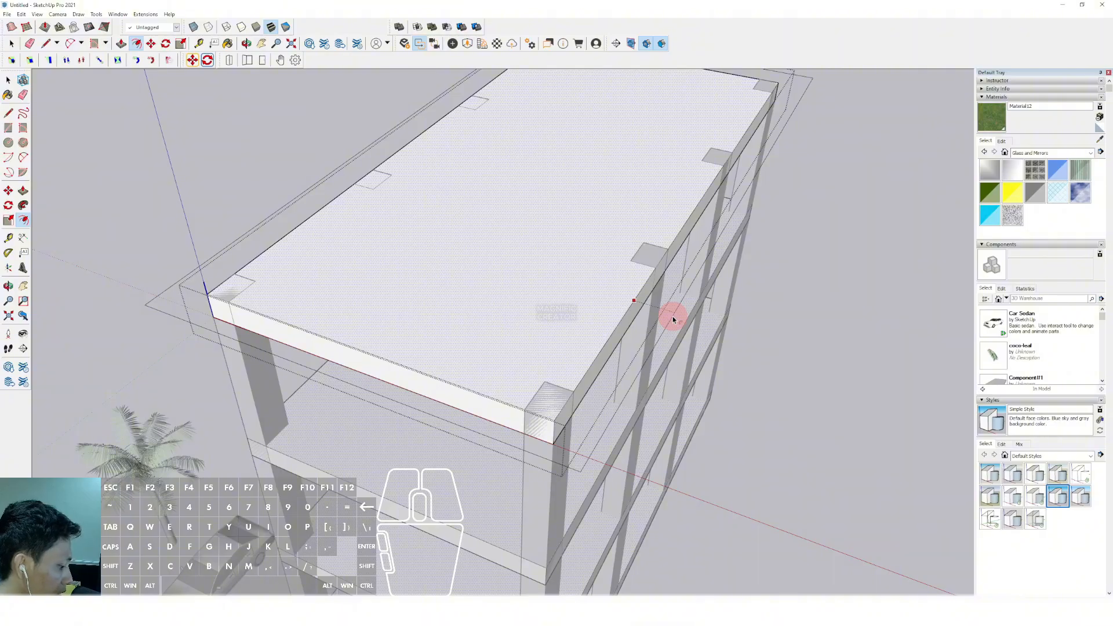
left_click(673, 317)
Push/Pull the offset border to the slab's thickness so the floor slabs overhang the columns
scroll(578, 393, "down", 2)
middle_click_drag(578, 393, 604, 355)
scroll(582, 117, "up", 3)
key("v")
left_click(573, 108)
left_click(551, 141)
key("space")
Hide the rest of the model, erase the leftover inner outline on the slab's top face and close the component
scroll(552, 142, "down", 3)
middle_click_drag(575, 257, 591, 290)
key("comma")
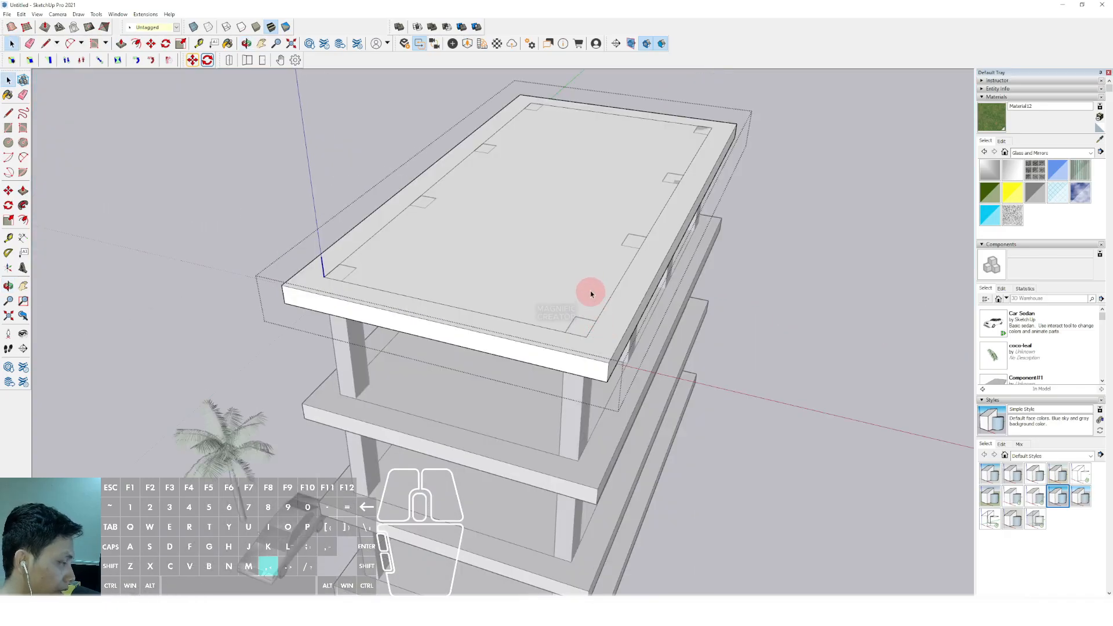
scroll(615, 312, "up", 2)
key("e")
mouse_move(593, 334)
left_mouse_down()
mouse_move(578, 344)
mouse_move(381, 189)
left_mouse_up()
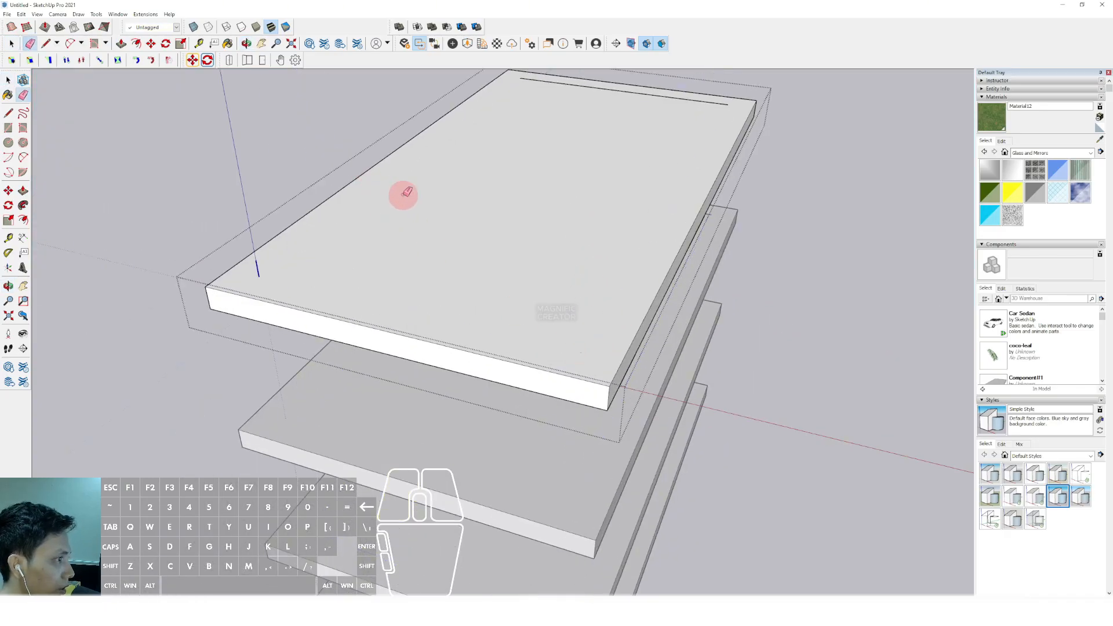
middle_click_drag(545, 254, 551, 290)
scroll(572, 139, "up", 1)
left_click_drag(574, 110, 583, 100)
key("space")
scroll(530, 203, "down", 5)
left_click(706, 285)
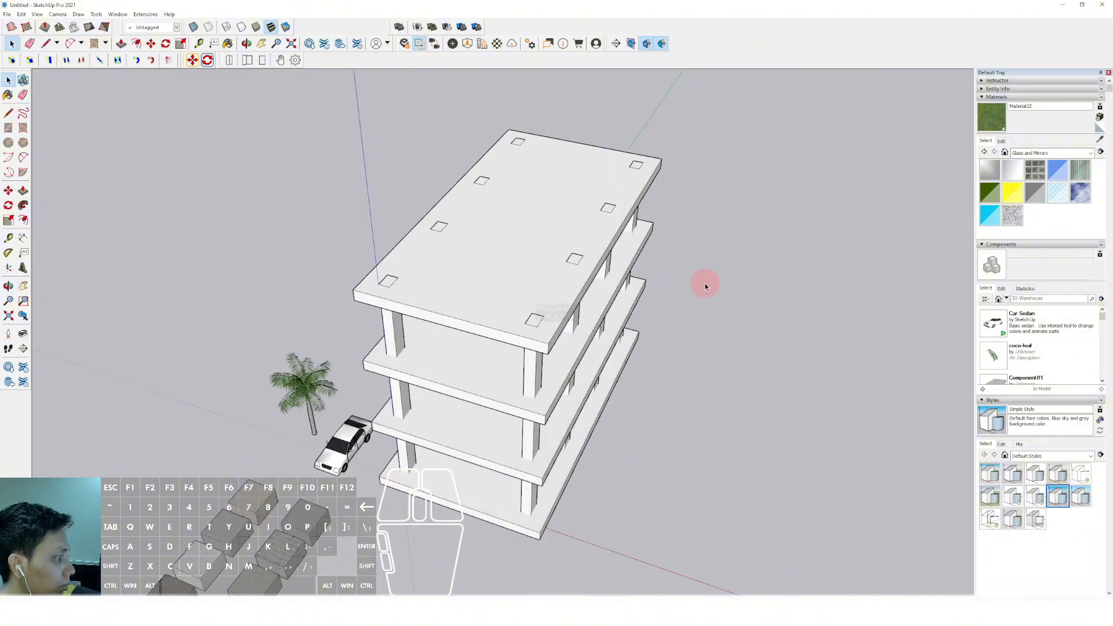
Examine the overhanging slabs and columns from above and from below
middle_click_drag(706, 287, 490, 216)
scroll(463, 279, "down", 2)
scroll(505, 286, "up", 4)
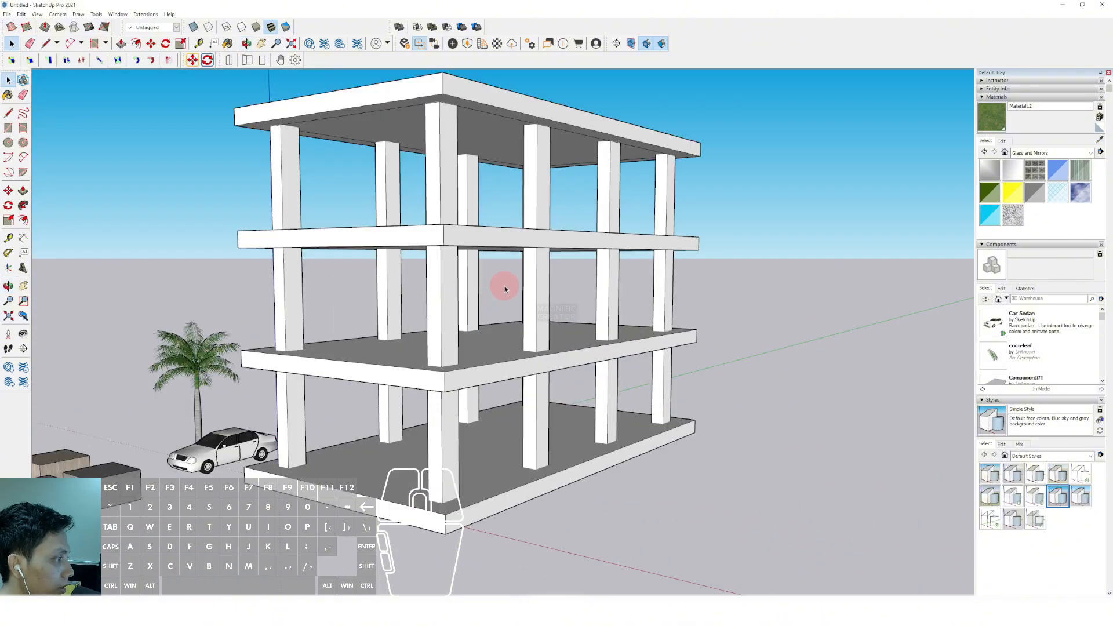
middle_click_drag(504, 287, 476, 364)
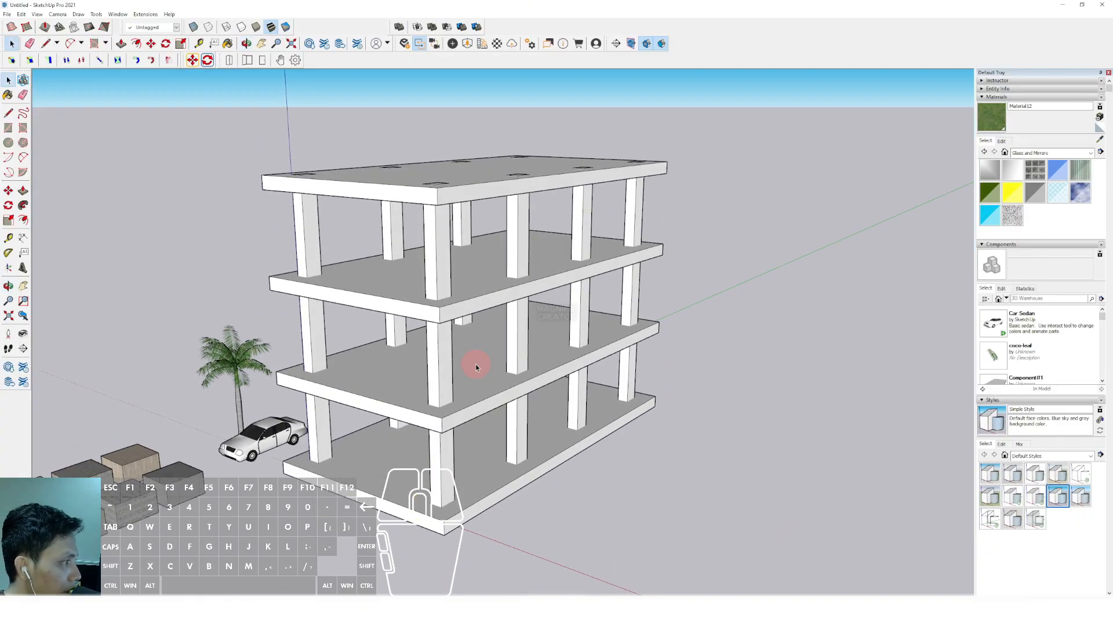
scroll(464, 307, "up", 4)
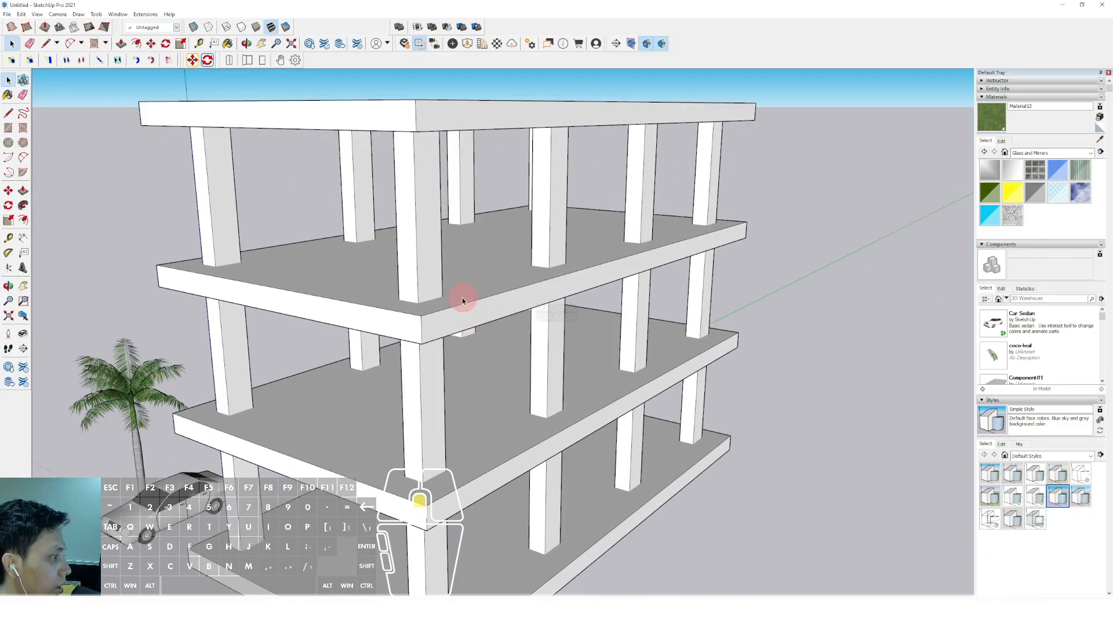
scroll(445, 312, "down", 4)
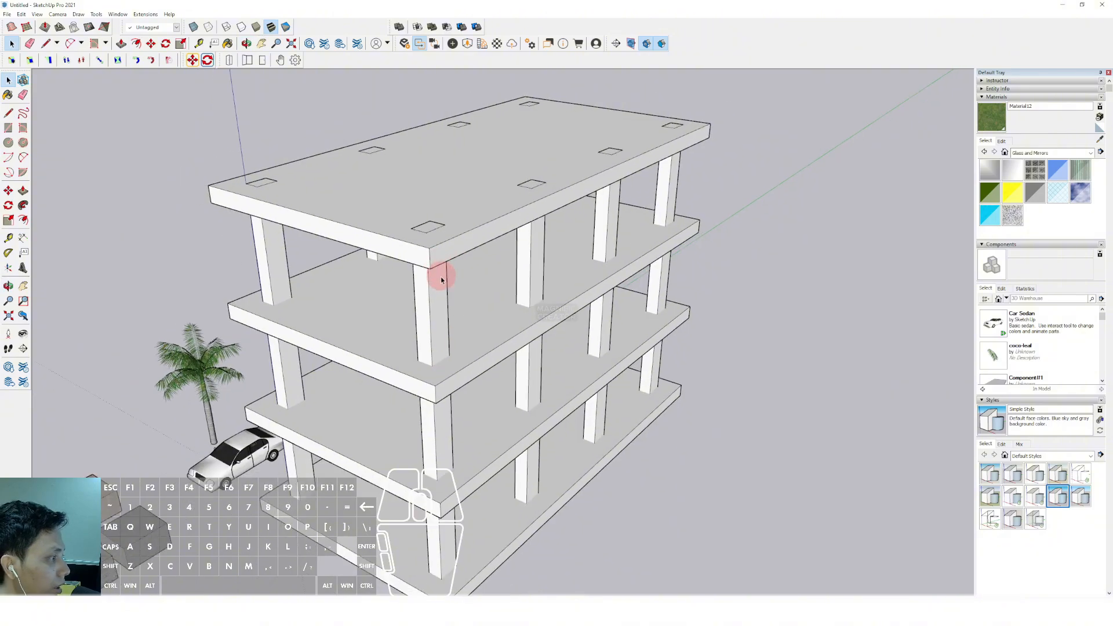
scroll(440, 276, "up", 3)
middle_click_drag(426, 244, 489, 156)
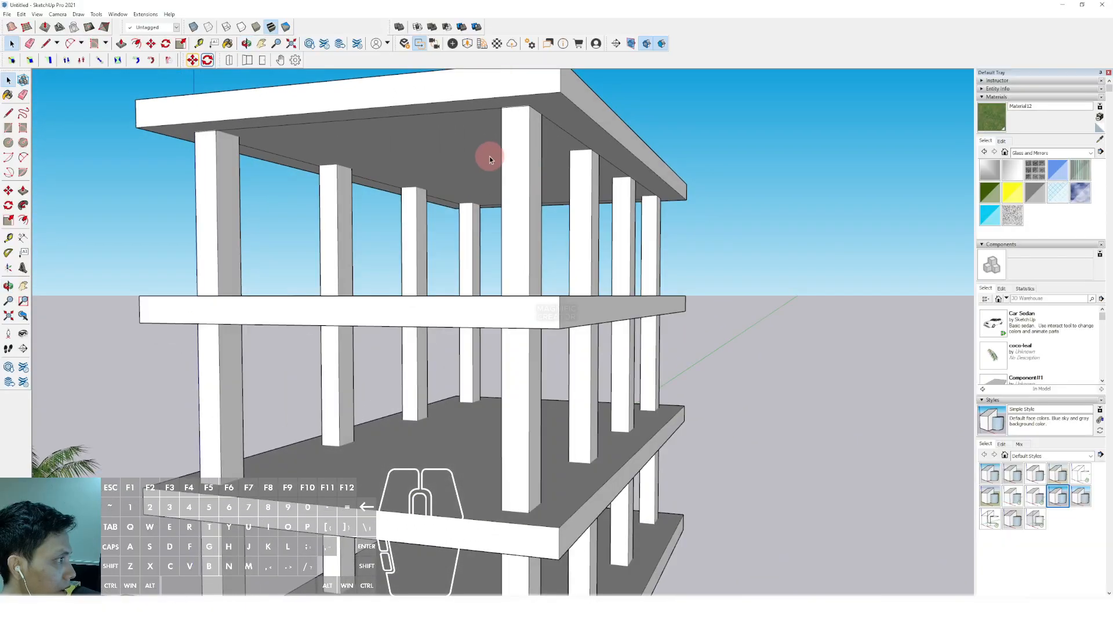
Reopen the top slab component, erase the leftover inner edges on its underside and close it
left_click(573, 114)
scroll(558, 135, "down", 2)
middle_click_drag(558, 136, 520, 153, "shift")
double_click(530, 140)
scroll(530, 140, "up", 1)
key("e")
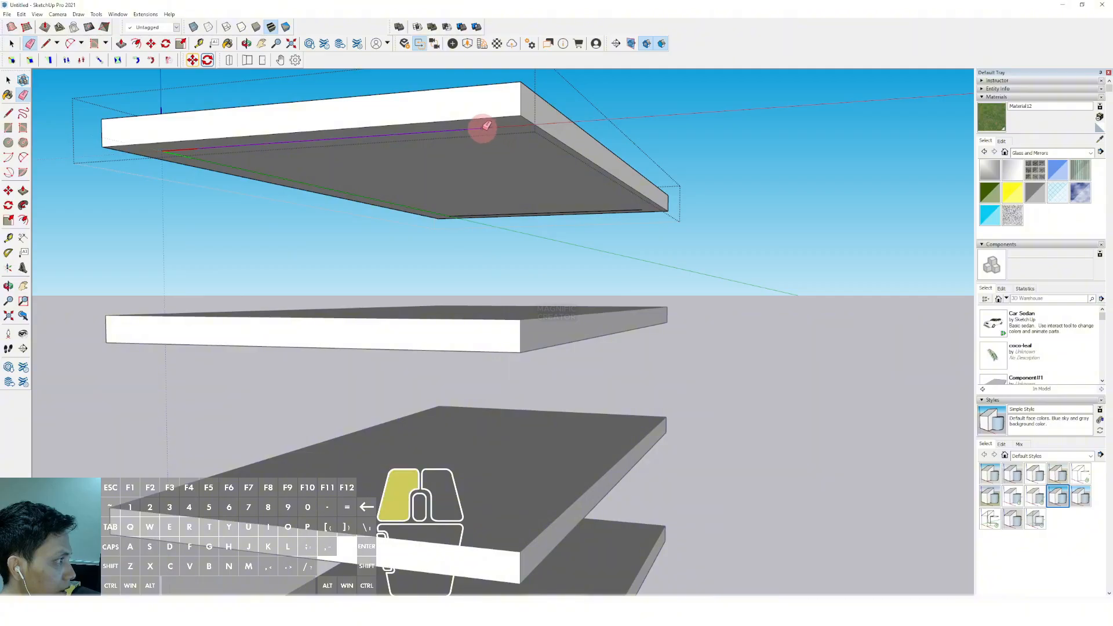
left_click(483, 129)
scroll(409, 193, "up", 2)
left_click(401, 211)
scroll(492, 225, "up", 2)
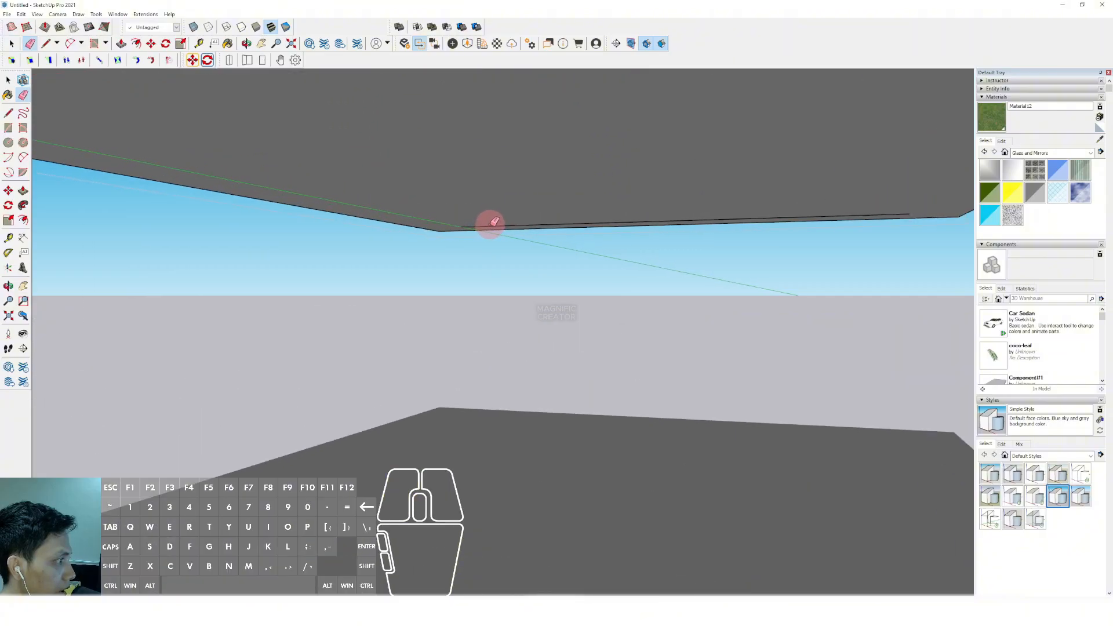
key("space")
scroll(493, 226, "down", 6)
left_click(629, 149)
Draw a narrow vertical rectangle on the long side at the slabs' front corner, rising to the top slab's upper edge
scroll(509, 199, "down", 1)
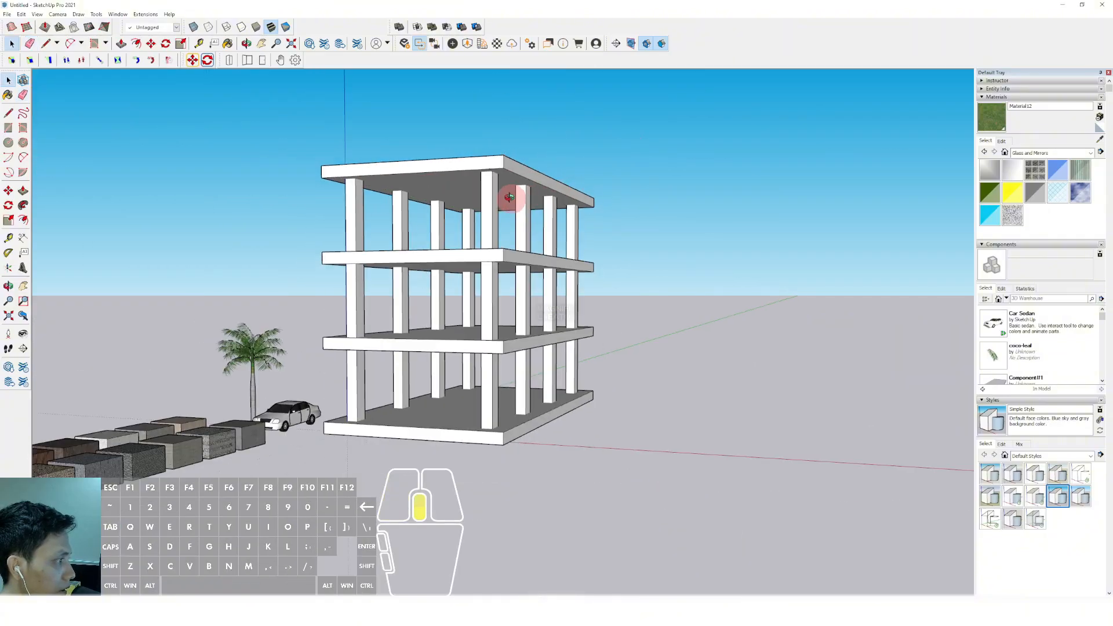
mouse_move(509, 199)
middle_mouse_down()
mouse_move(486, 284)
mouse_move(509, 258)
mouse_move(499, 319)
mouse_move(448, 290)
mouse_move(432, 314)
middle_mouse_up()
scroll(435, 260, "up", 2)
middle_click_drag(435, 260, 450, 443)
scroll(437, 348, "up", 2)
scroll(451, 447, "up", 4)
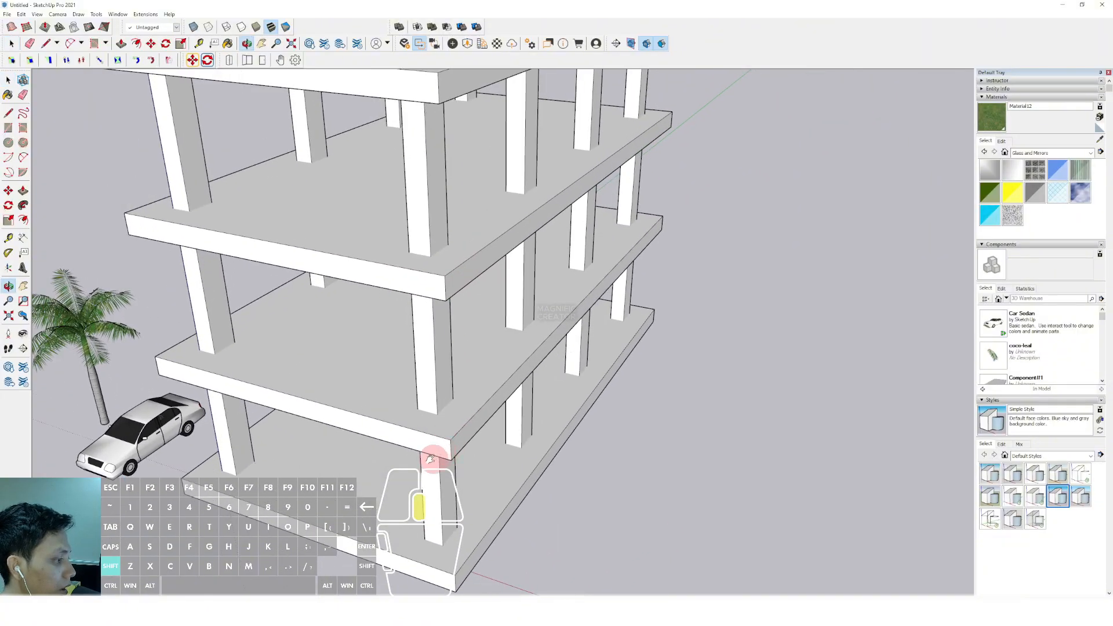
key("r")
scroll(436, 458, "down", 4)
scroll(417, 217, "down", 2)
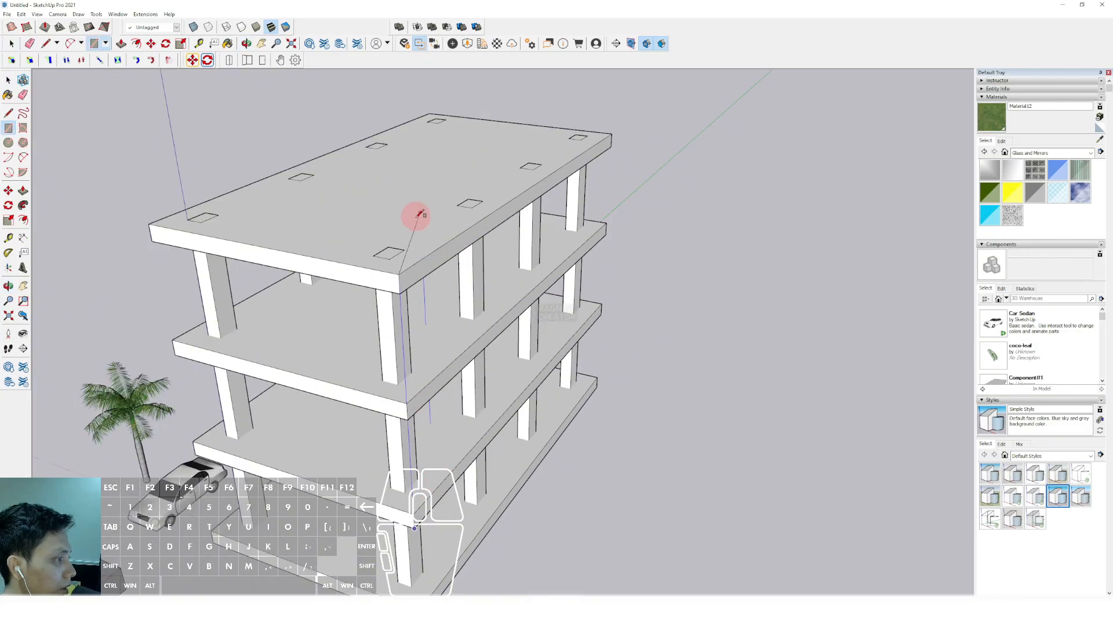
scroll(405, 281, "up", 6)
key("shift")
scroll(399, 281, "up", 1, "shift")
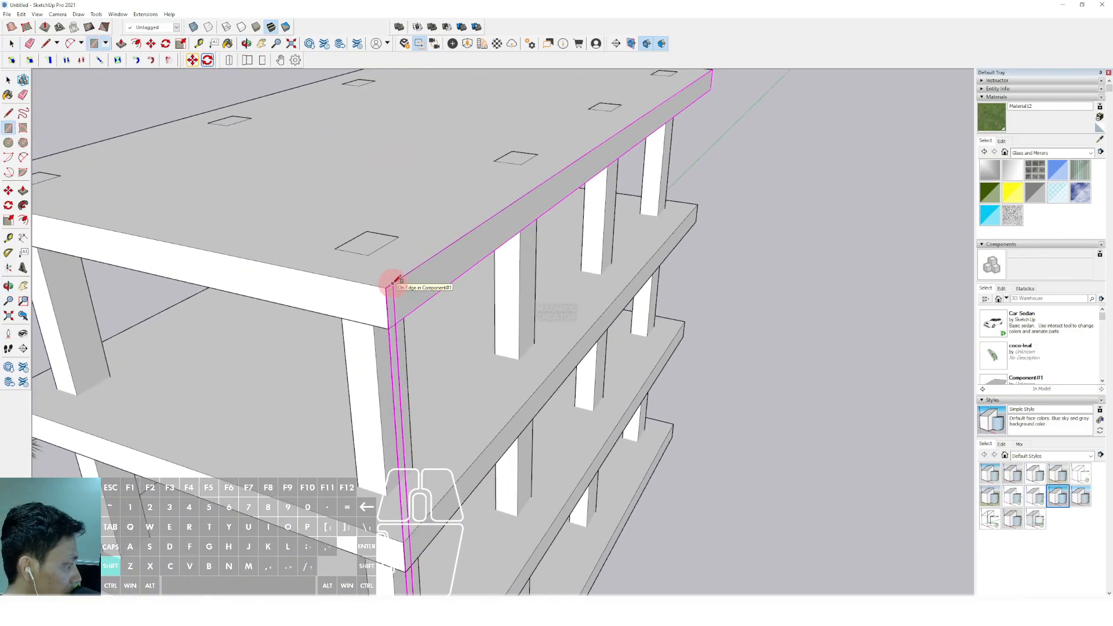
scroll(394, 283, "up", 2, "shift")
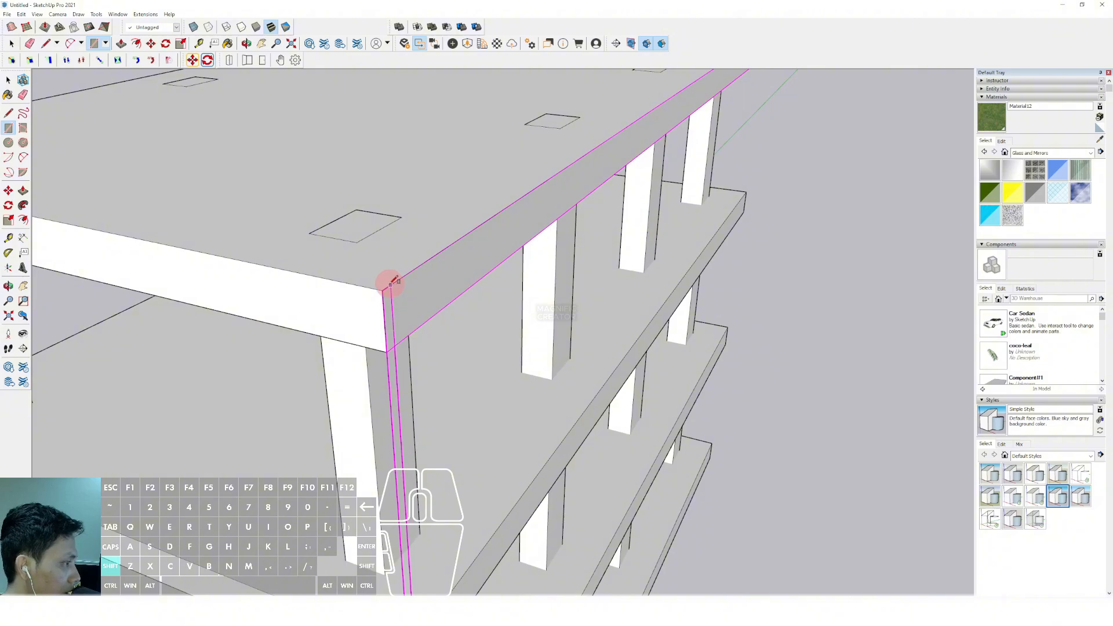
left_click(390, 284, "shift")
Push/Pull the narrow vertical rectangle outward from the slab edges to form a thin upright post
scroll(390, 352, "up", 1)
key("v")
left_click(391, 357)
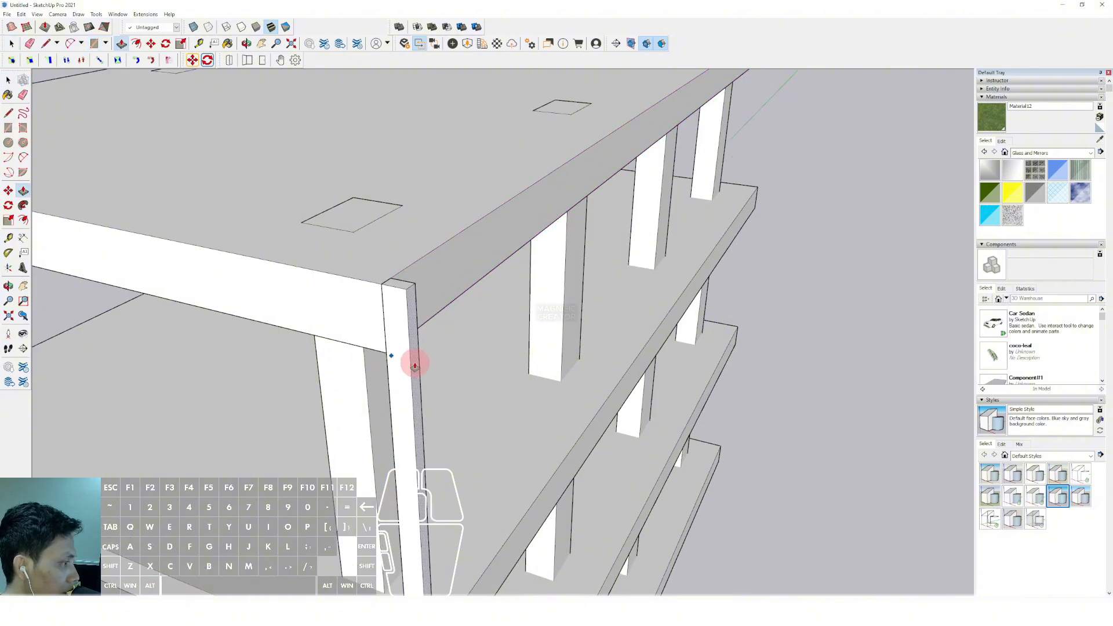
left_click(414, 364)
key("space")
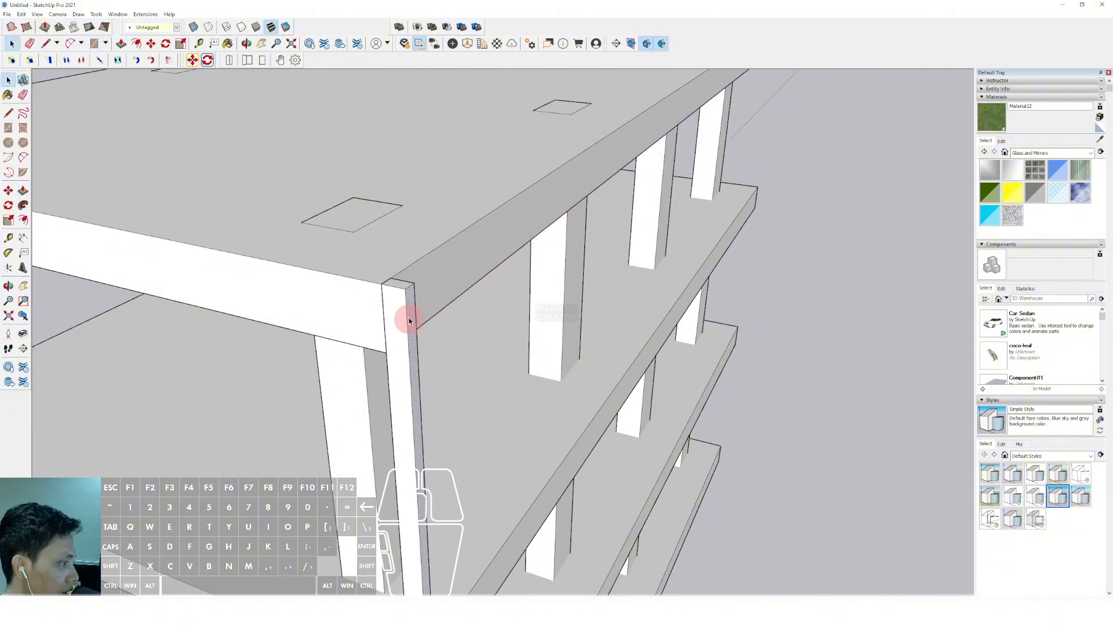
Select all of the thin upright post's geometry and group it
triple_click(405, 311)
key("shift+g")
scroll(398, 299, "up", 3)
middle_click_drag(398, 298, 325, 348)
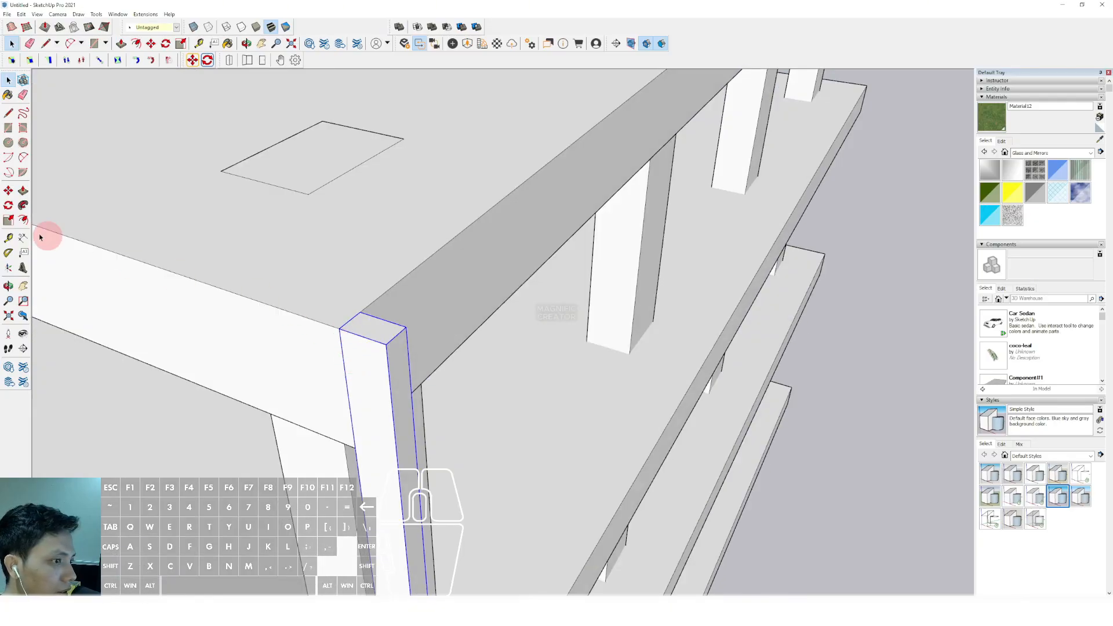
Dimension the two horizontal edges at the thin post's top to read its width and depth, and remove both dimensions
left_click(23, 238)
middle_click_drag(390, 324, 400, 333)
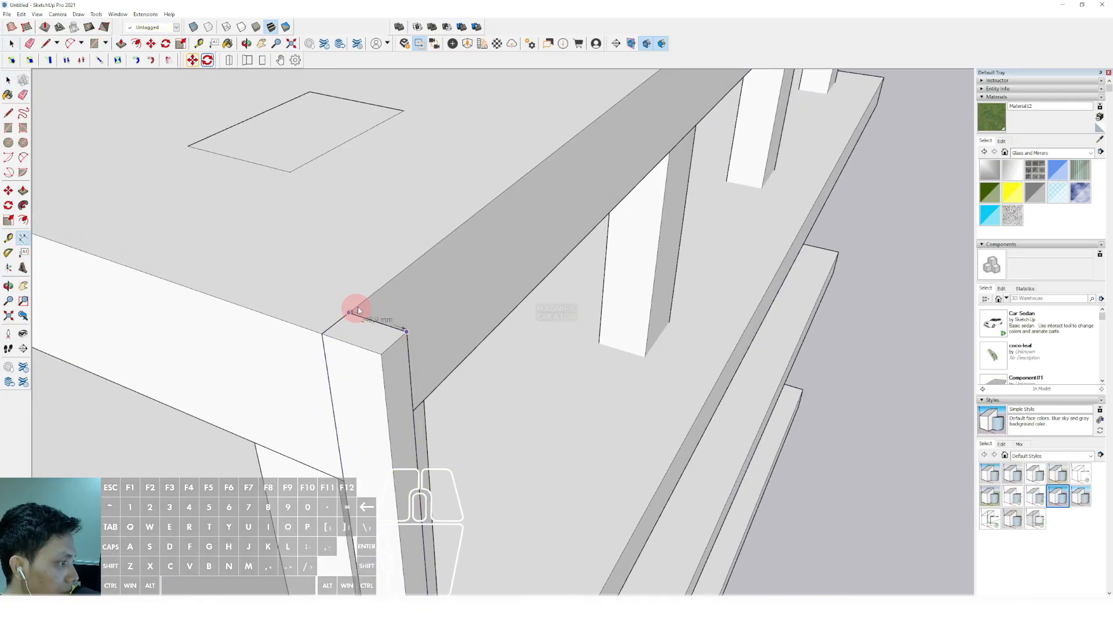
left_click(433, 348)
mouse_move(398, 360)
middle_mouse_down()
mouse_move(429, 373)
mouse_move(412, 362)
middle_mouse_up()
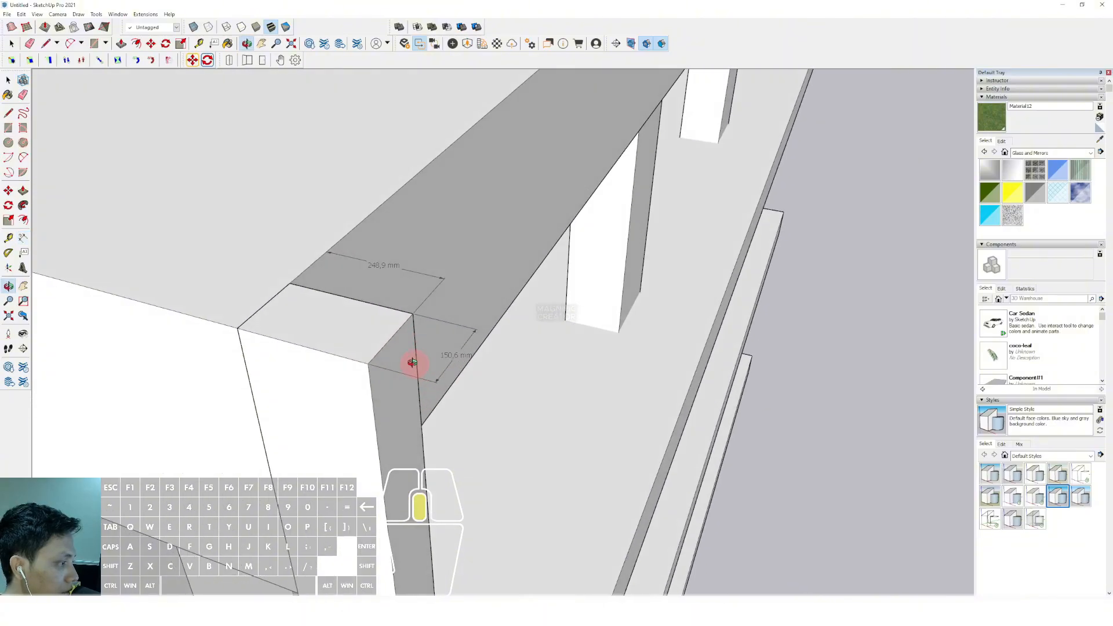
key("space")
double_click(443, 356)
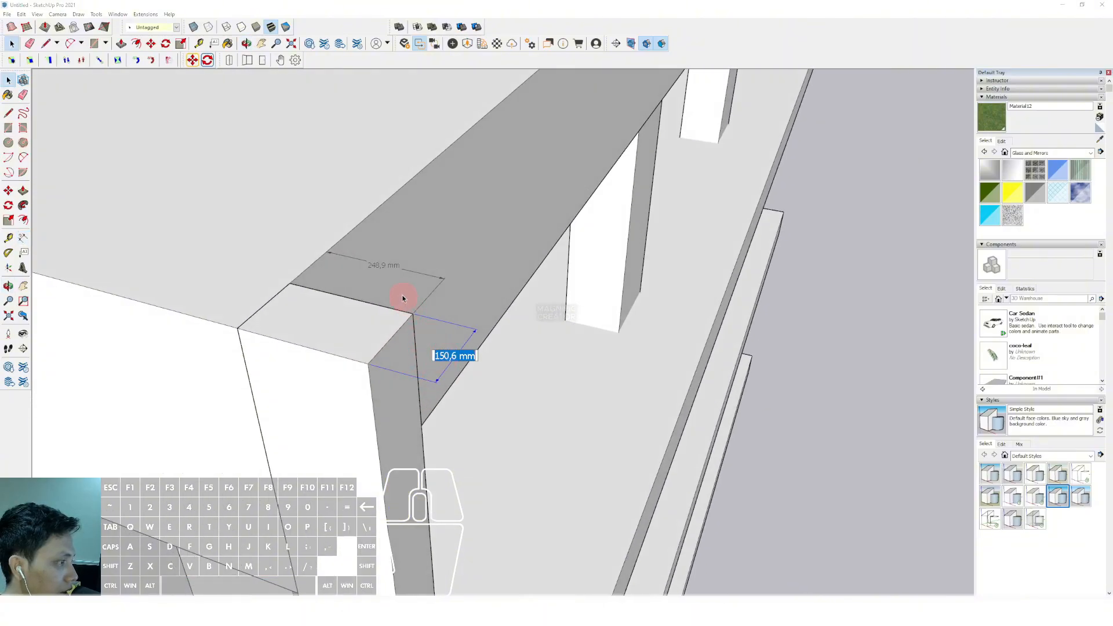
double_click(376, 266)
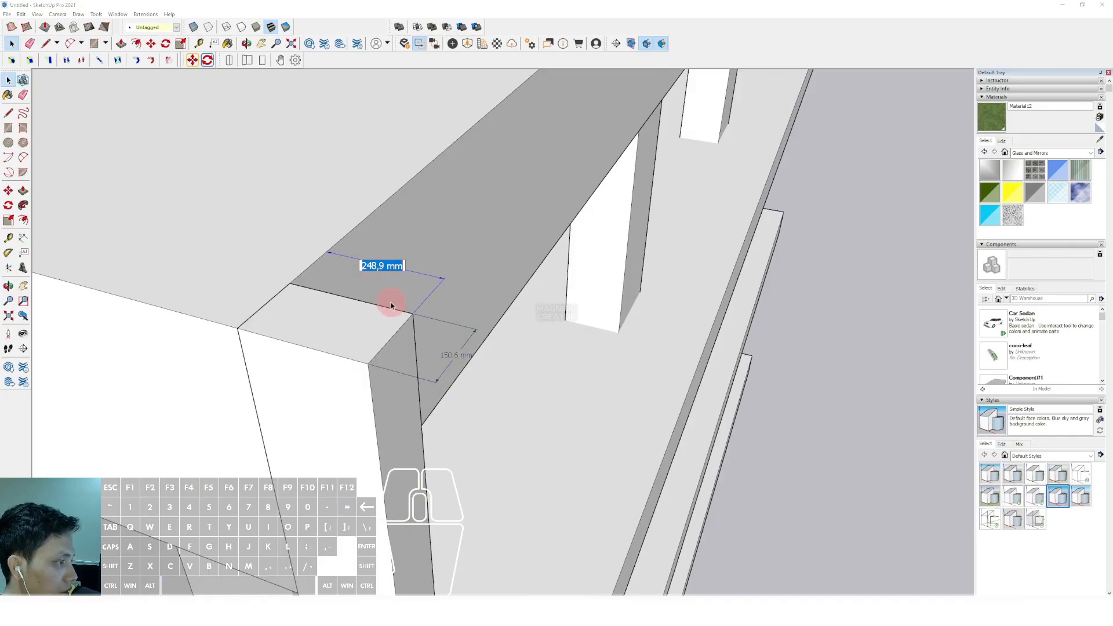
left_click(611, 461)
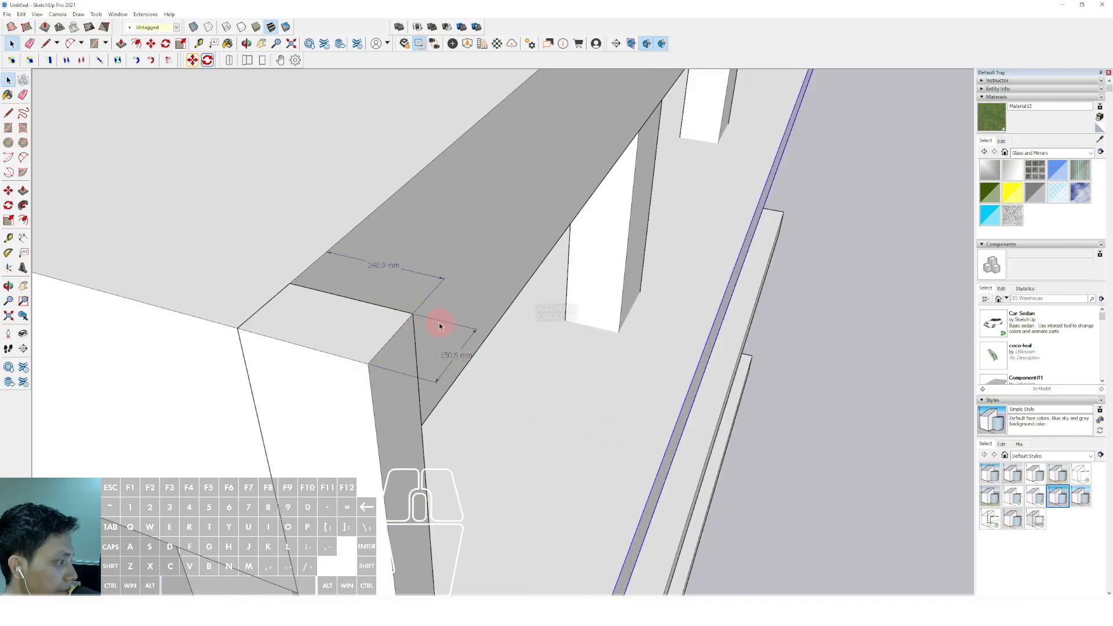
left_click(427, 278)
middle_click_drag(428, 274, 385, 294)
Convert the thin corner post into a component, keeping the default definition settings
triple_click(385, 296)
right_click(397, 297)
left_click(428, 364)
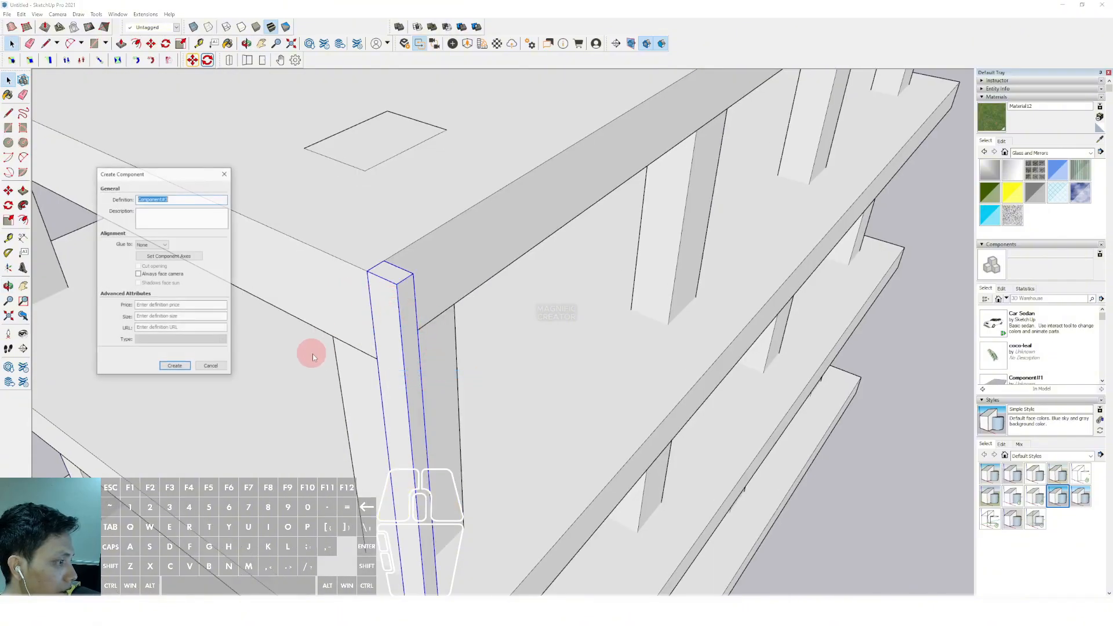
left_click(174, 365)
Paint the corner post component with the Aluminum material from the Metal collection
middle_click_drag(472, 251, 474, 281)
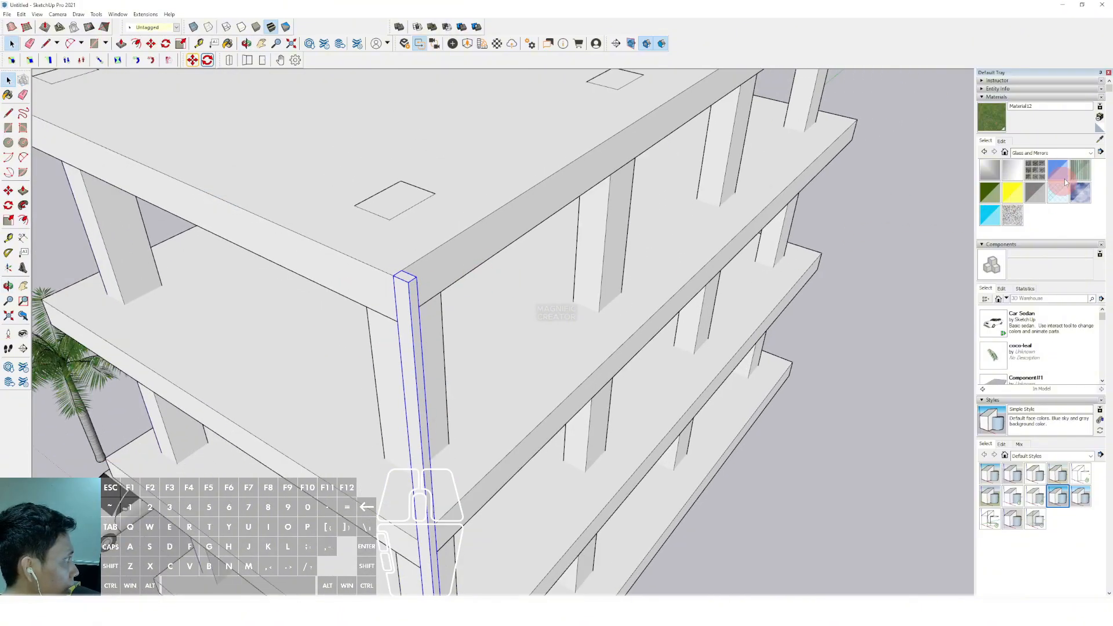
left_click(1092, 153)
left_click(1030, 212)
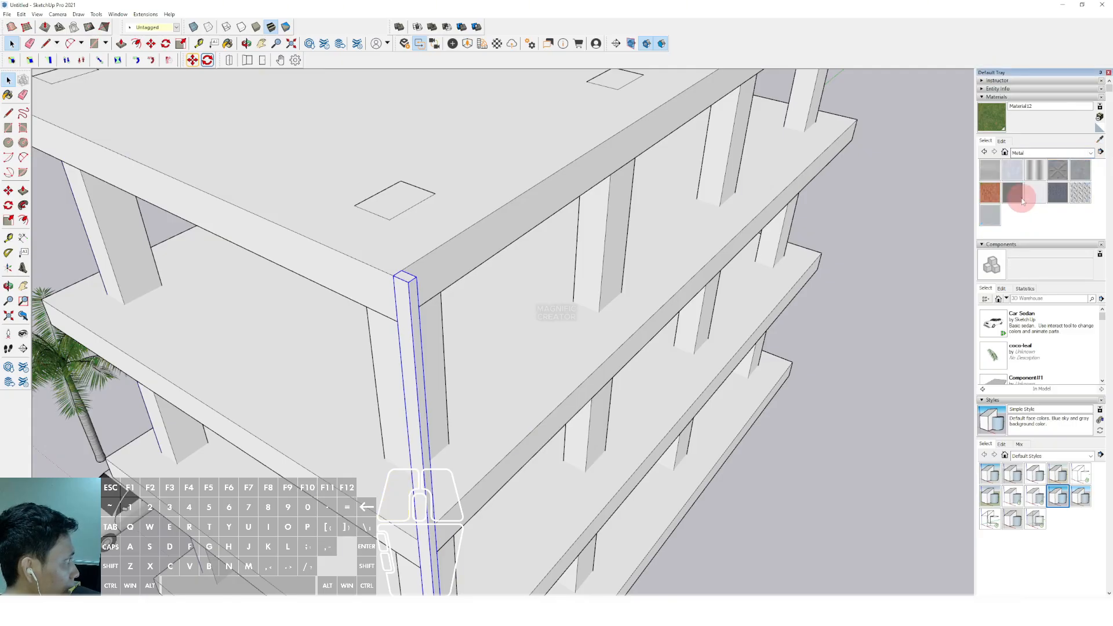
left_click(992, 218)
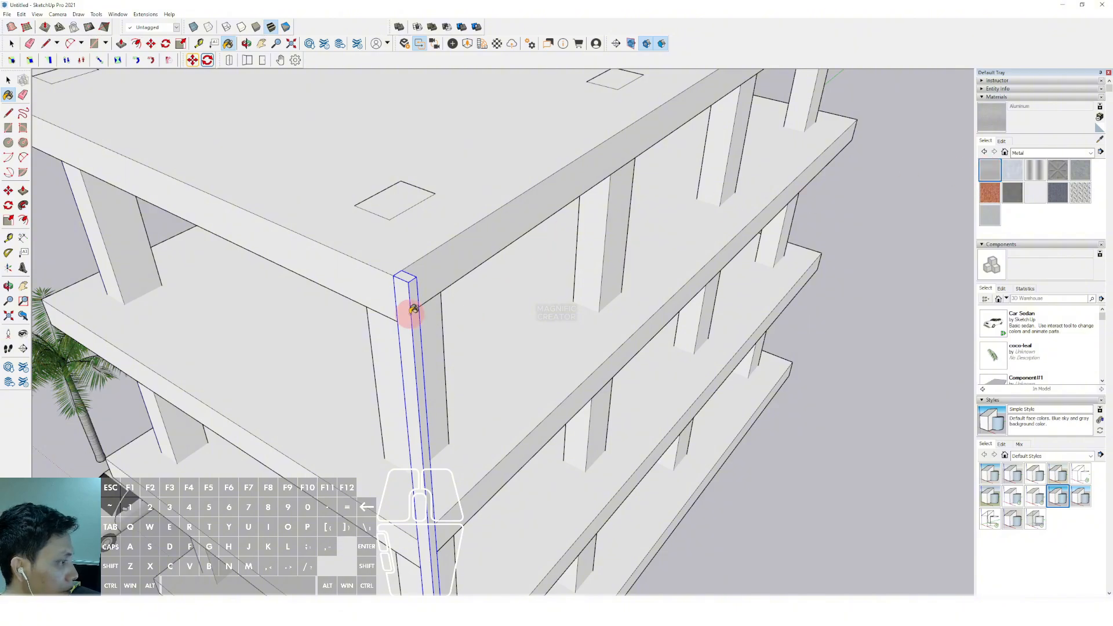
left_click(413, 309)
middle_click_drag(412, 309, 395, 311)
Copy the aluminum post along the building's long side to the far corner and divide the distance into eight equal bays
key("m")
scroll(403, 288, "up", 1)
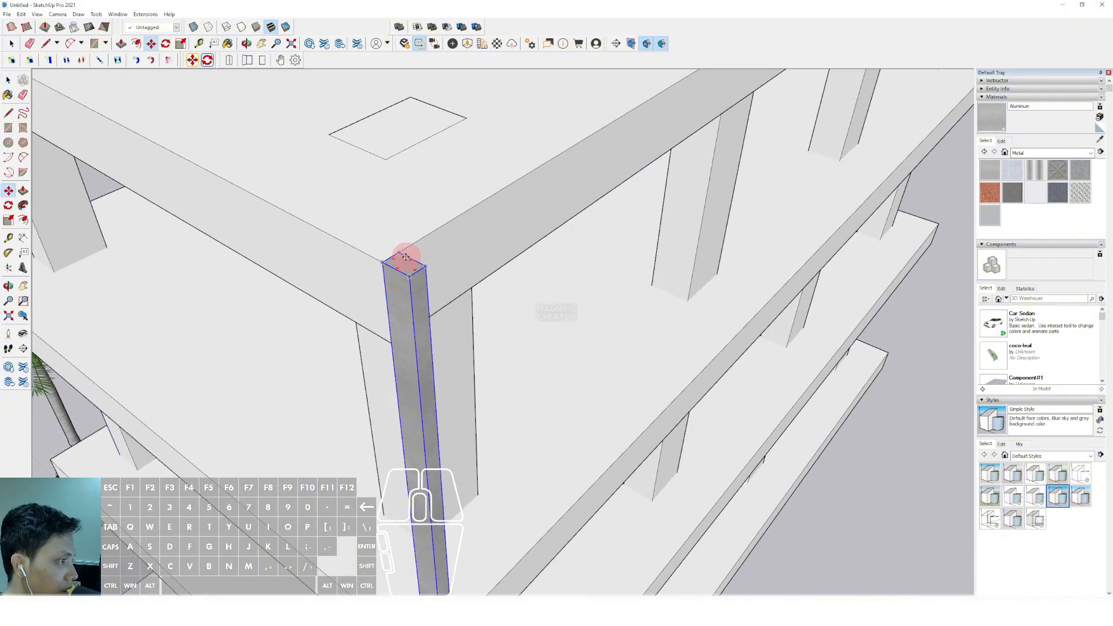
key("ctrl")
left_click(399, 251)
scroll(433, 230, "down", 5)
middle_click_drag(607, 160, 200, 473, "shift")
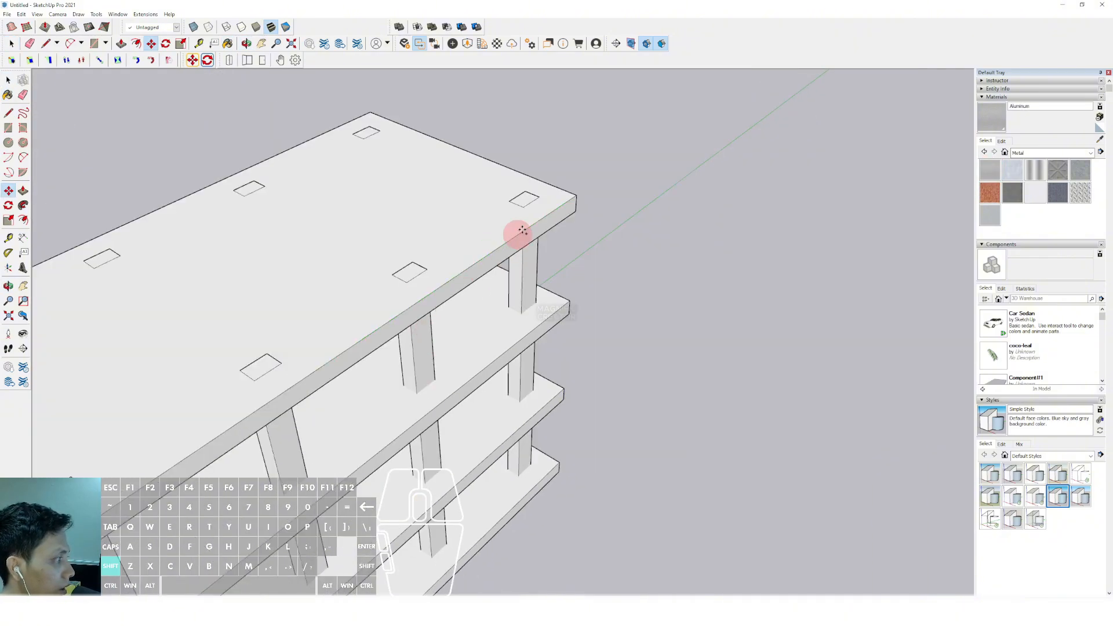
scroll(545, 208, "up", 2, "shift")
scroll(585, 194, "up", 3, "shift")
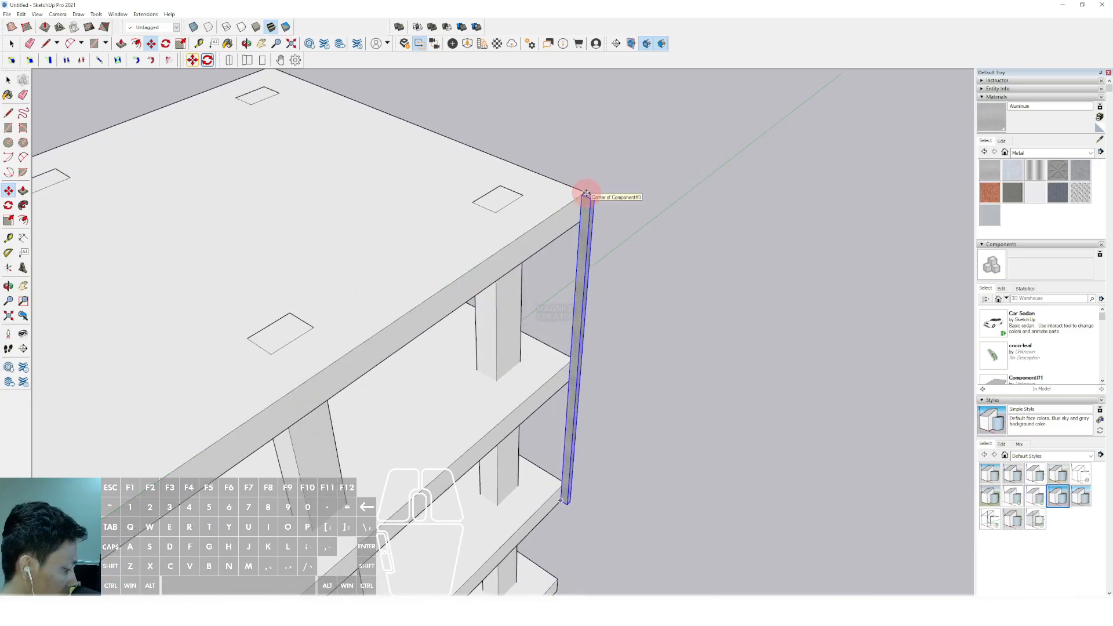
key("Return")
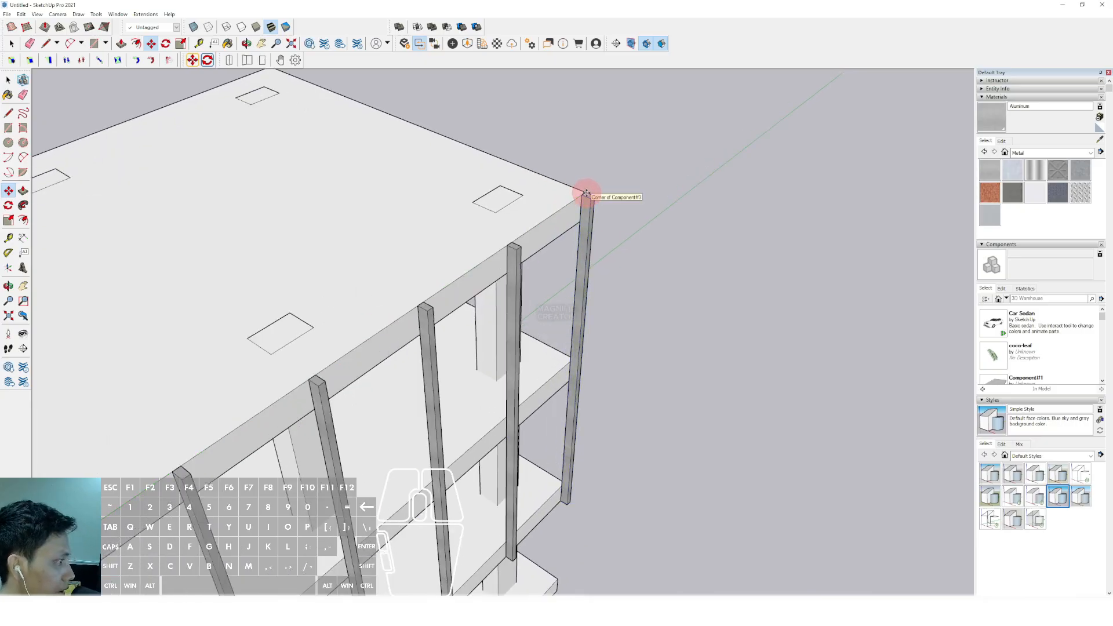
Dimension the spacing between two neighbouring posts along the top slab's long edge
key("space")
scroll(579, 203, "down", 1)
scroll(478, 279, "up", 4)
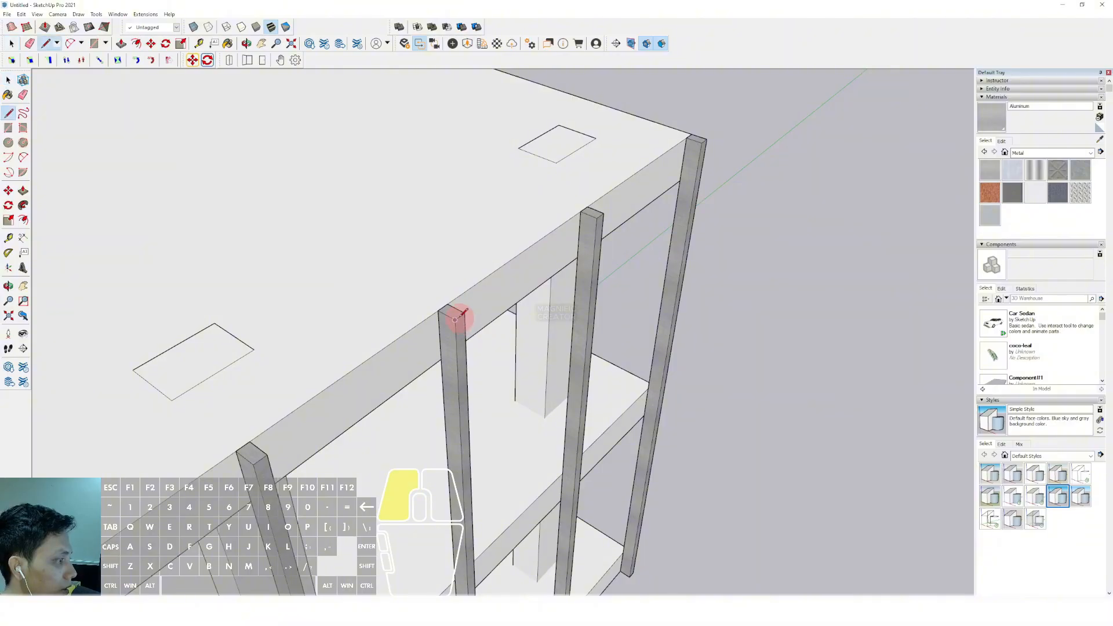
scroll(455, 319, "up", 3)
key("space")
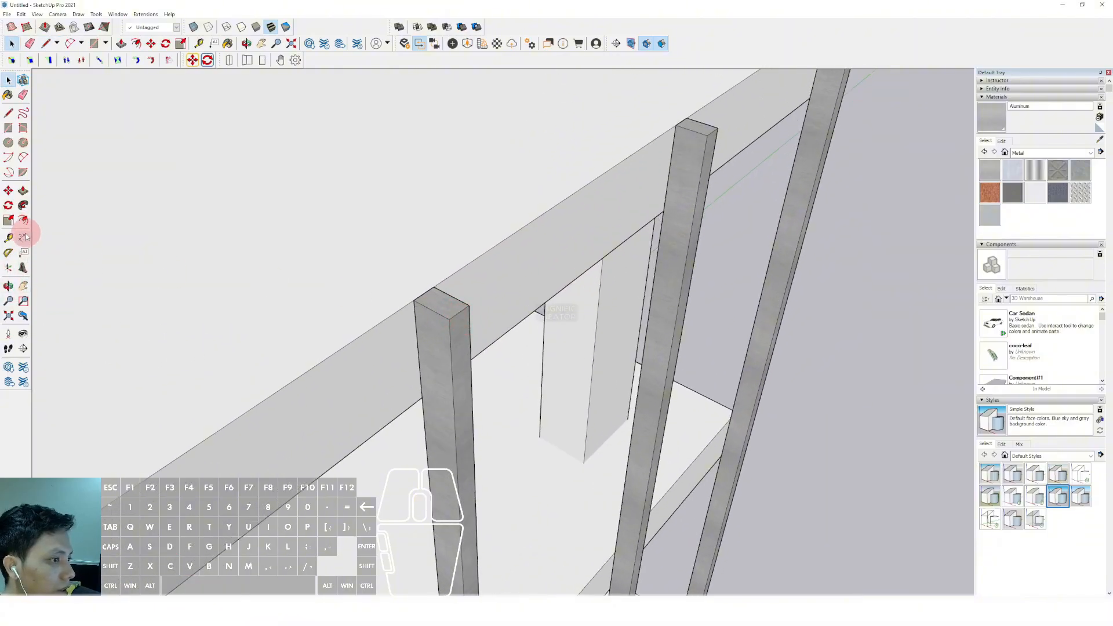
left_click(24, 236)
scroll(412, 293, "up", 1)
left_click(428, 287)
scroll(458, 261, "down", 2)
middle_click_drag(512, 218, 429, 270, "shift")
scroll(557, 204, "up", 3)
left_click(573, 177)
scroll(510, 166, "down", 2)
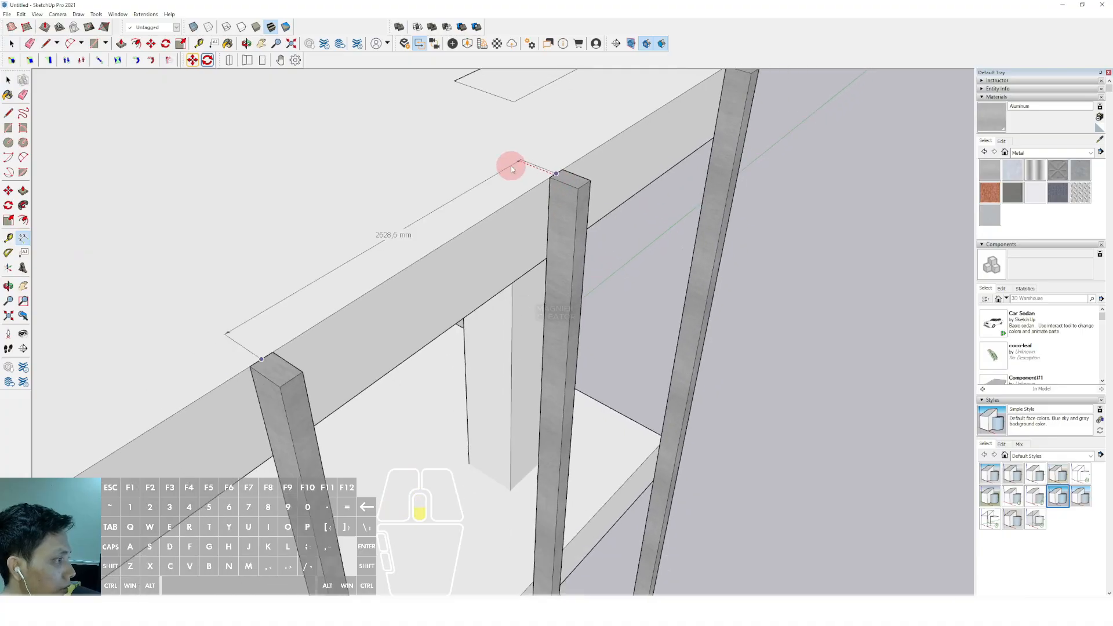
left_click(510, 166)
scroll(511, 166, "down", 2)
scroll(530, 178, "down", 4)
key("space")
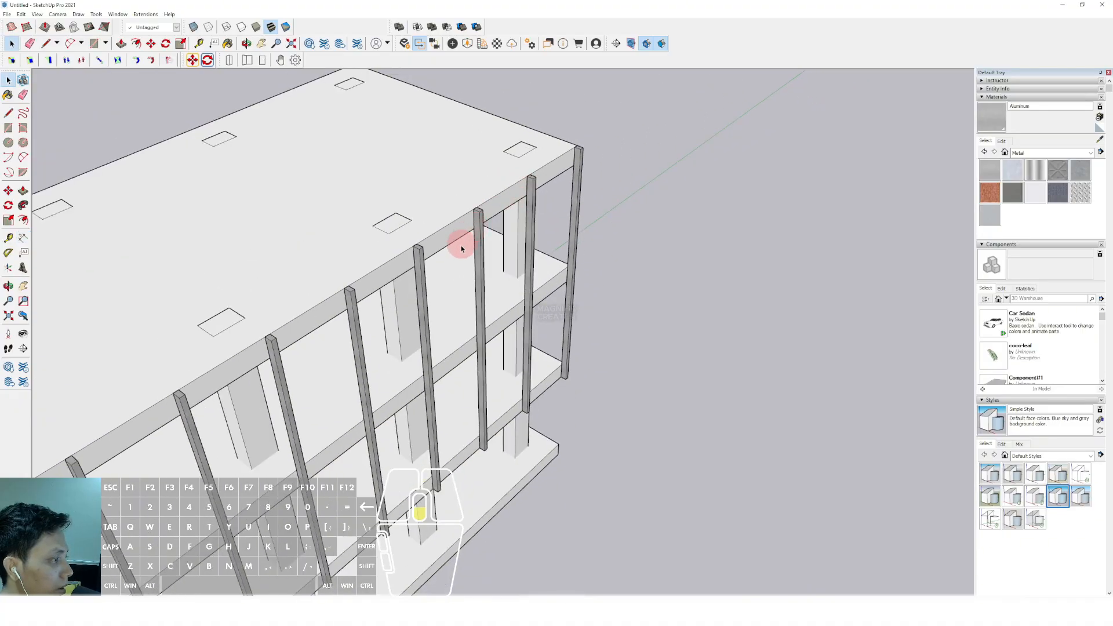
Undo the post array and copy the front corner post to the far corner again, dividing the distance into twelve equal bays
scroll(462, 248, "down", 3)
scroll(377, 304, "up", 2)
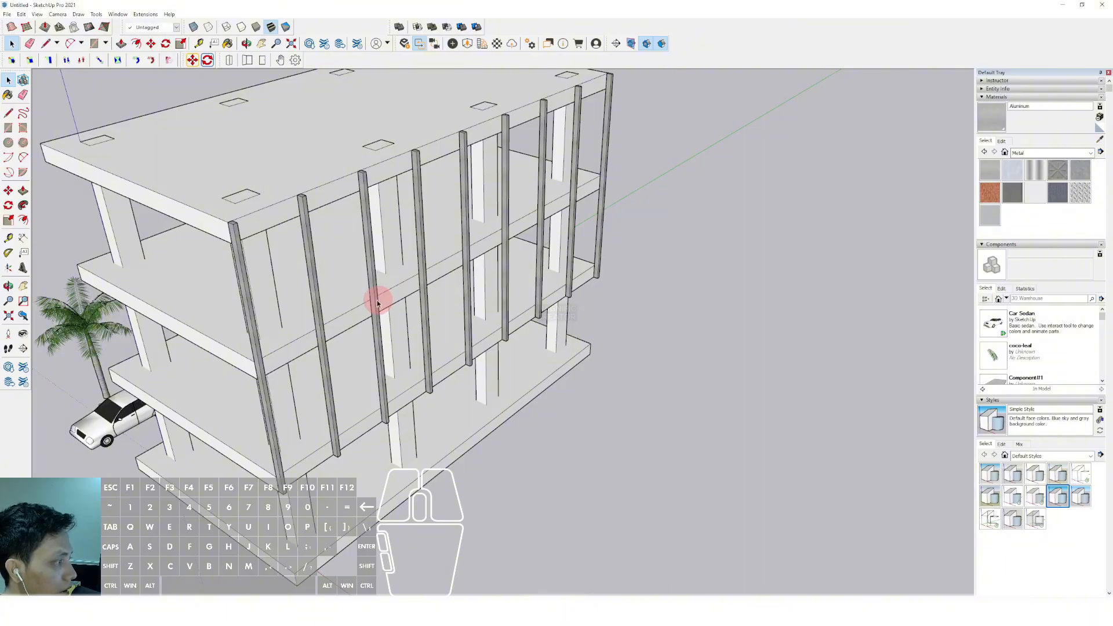
scroll(378, 302, "up", 3)
scroll(242, 306, "up", 2)
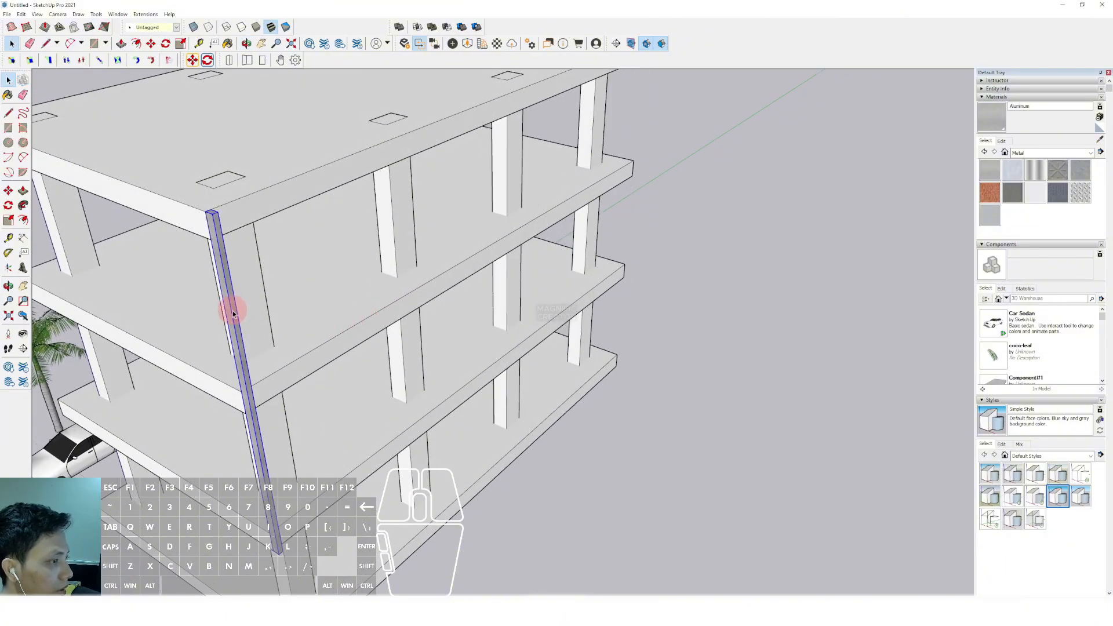
middle_click_drag(233, 310, 258, 351)
scroll(241, 303, "up", 3)
key("m")
key("ctrl")
left_click(213, 240)
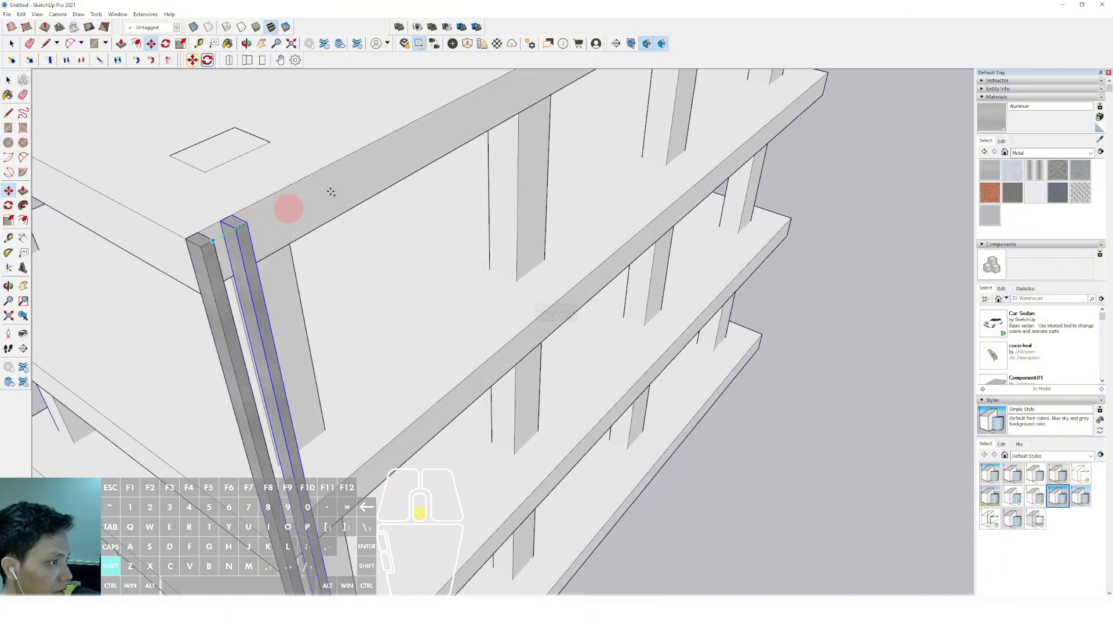
scroll(360, 209, "down", 3)
scroll(371, 229, "up", 3)
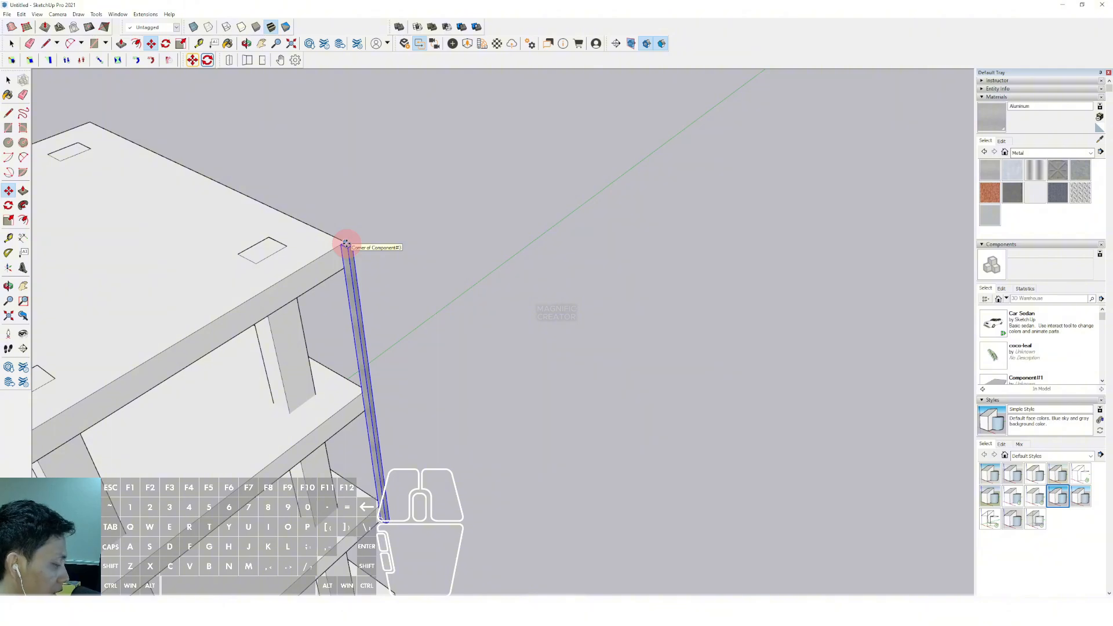
key("Return")
key("space")
Open the front corner post component, Push/Pull its top face upward so all posts rise above the roof slab, and close it
scroll(307, 400, "down", 4)
middle_click_drag(398, 343, 471, 276, "shift")
middle_click_drag(305, 341, 388, 212, "shift")
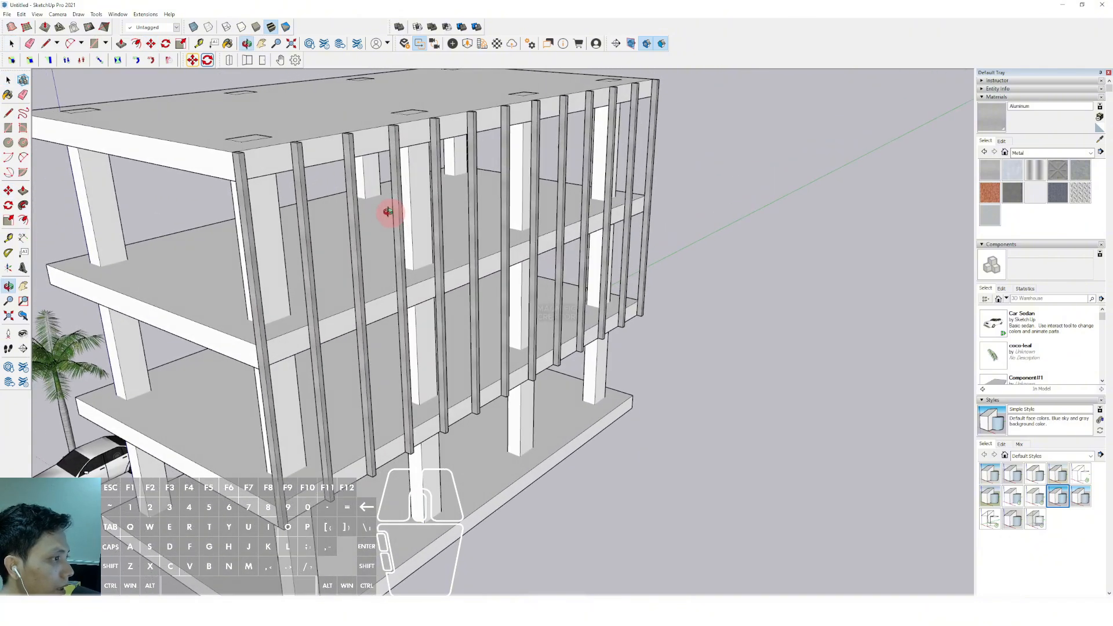
scroll(290, 159, "up", 3)
middle_click_drag(290, 159, 328, 216, "shift")
scroll(277, 244, "down", 2)
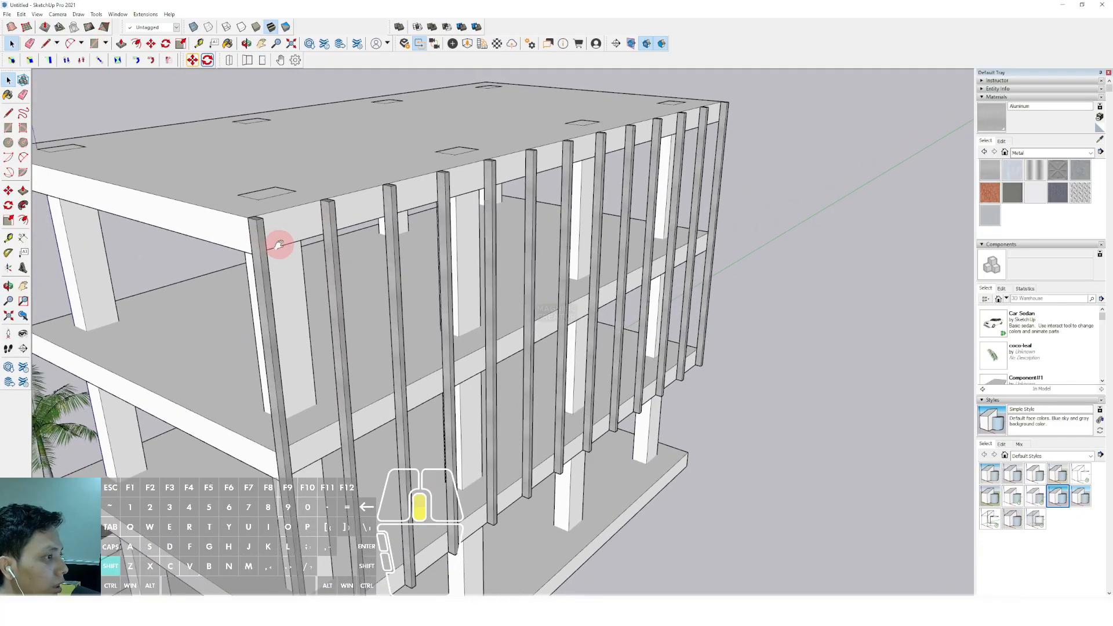
middle_click_drag(279, 245, 316, 256, "shift")
scroll(297, 251, "up", 1)
triple_click(296, 251)
key("v")
left_click(302, 234)
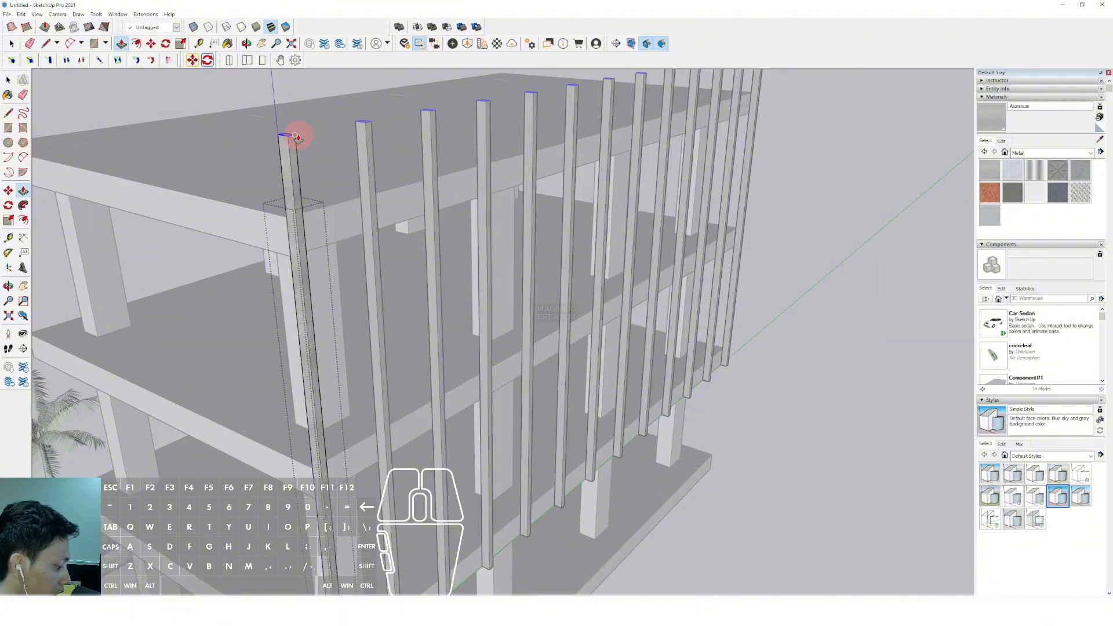
left_click(296, 135)
key("space")
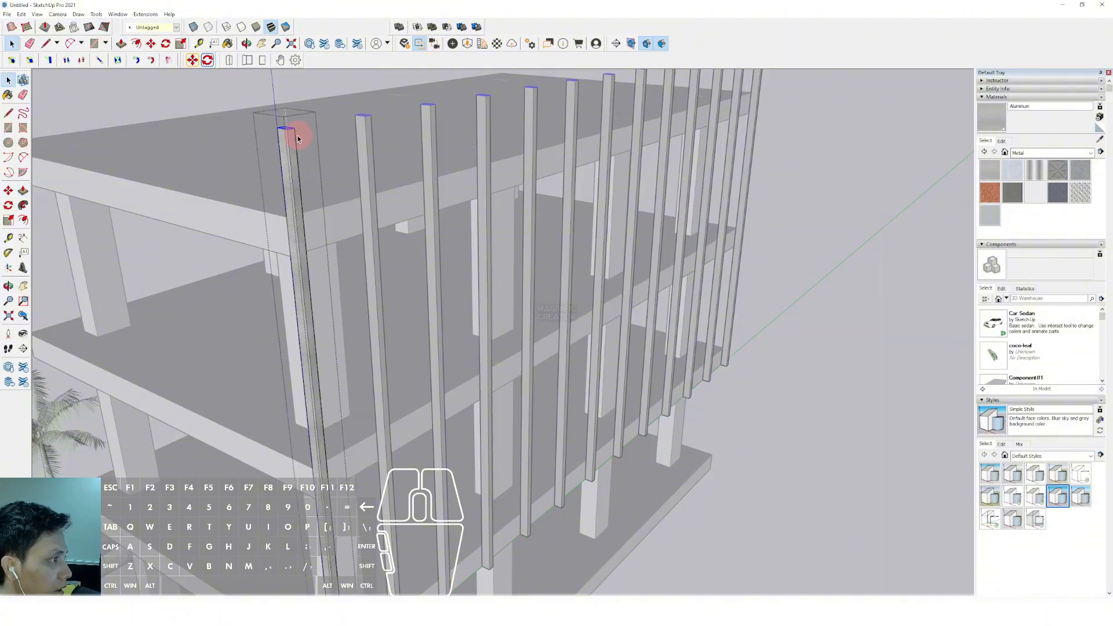
scroll(277, 256, "down", 3)
middle_click_drag(281, 261, 293, 289, "shift")
middle_click_drag(293, 290, 310, 274)
left_click(738, 266)
Rotate a copy of the front corner post to horizontal along the tops of the posts and make the copy unique
scroll(325, 229, "up", 3)
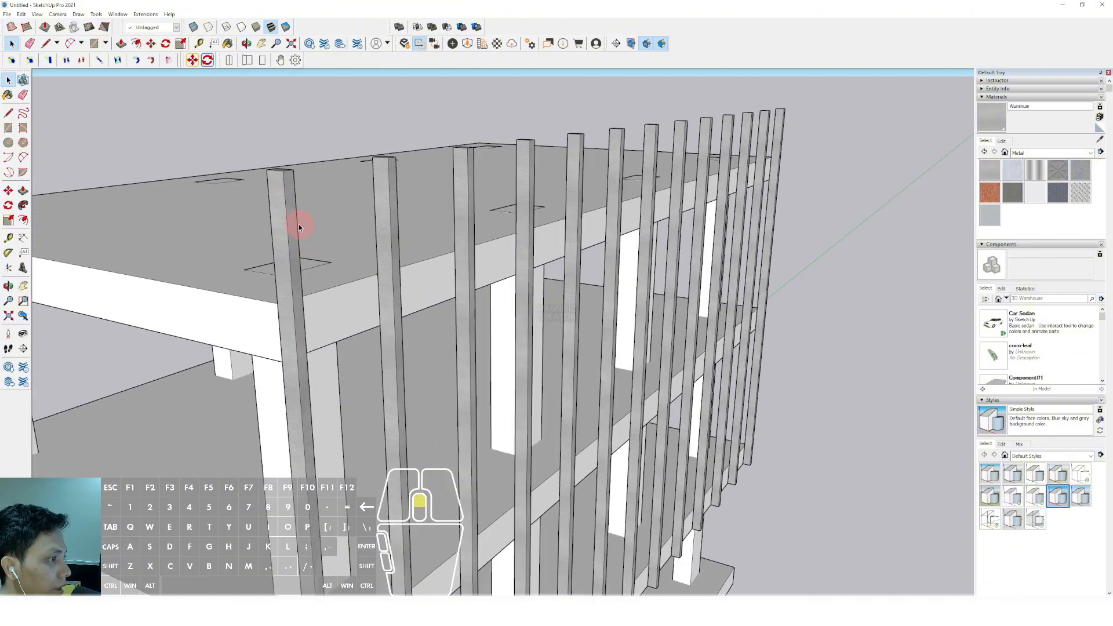
left_click(297, 222)
scroll(290, 203, "up", 3)
key("q")
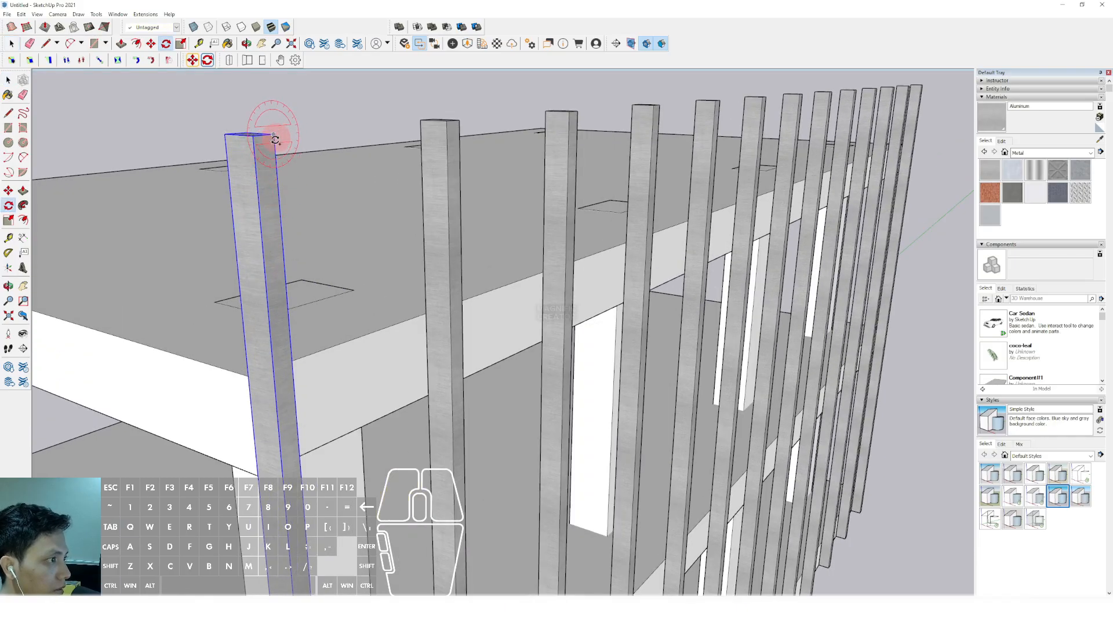
left_click(447, 120)
key("space")
scroll(502, 134, "down", 1)
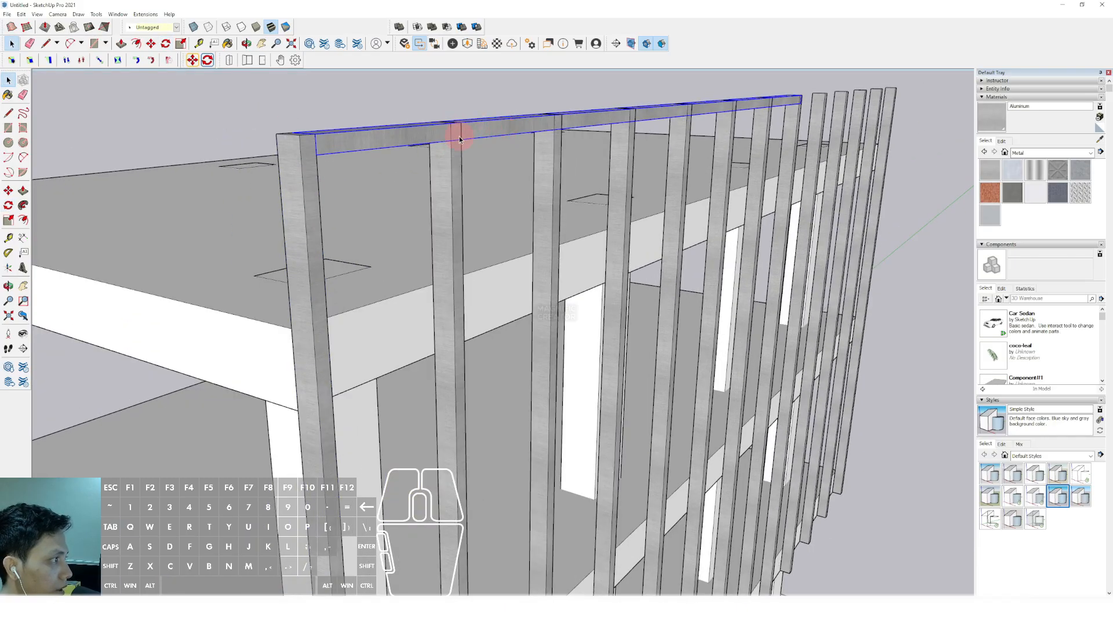
right_click(478, 134)
left_click(515, 202)
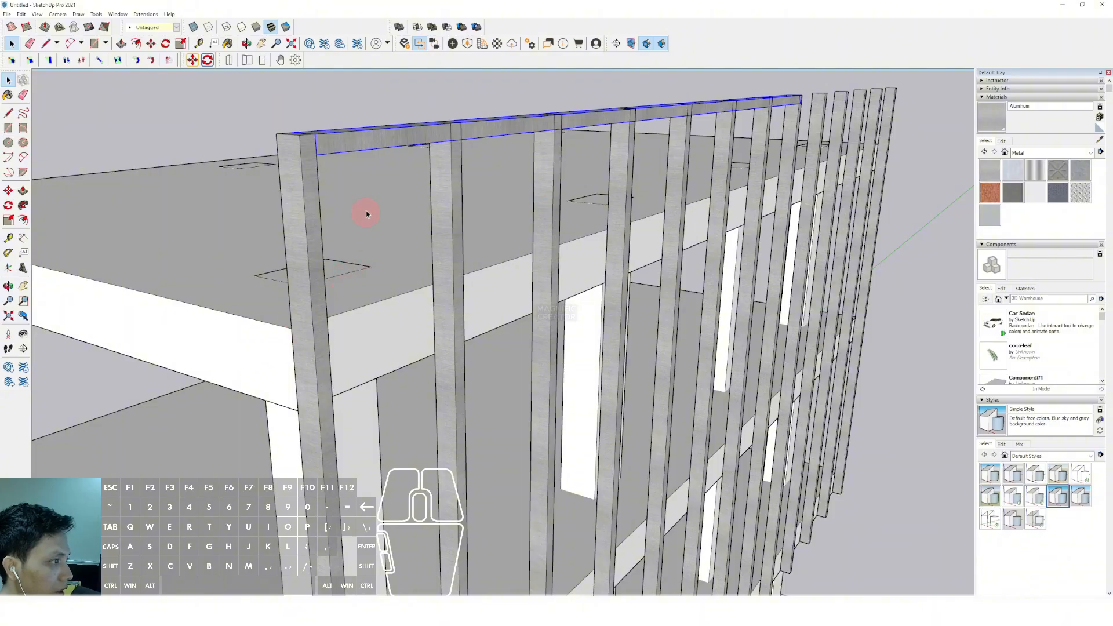
Copy the horizontal top beam straight down to the lower ends of the facade posts
left_click_drag(320, 149, 316, 183, "shift")
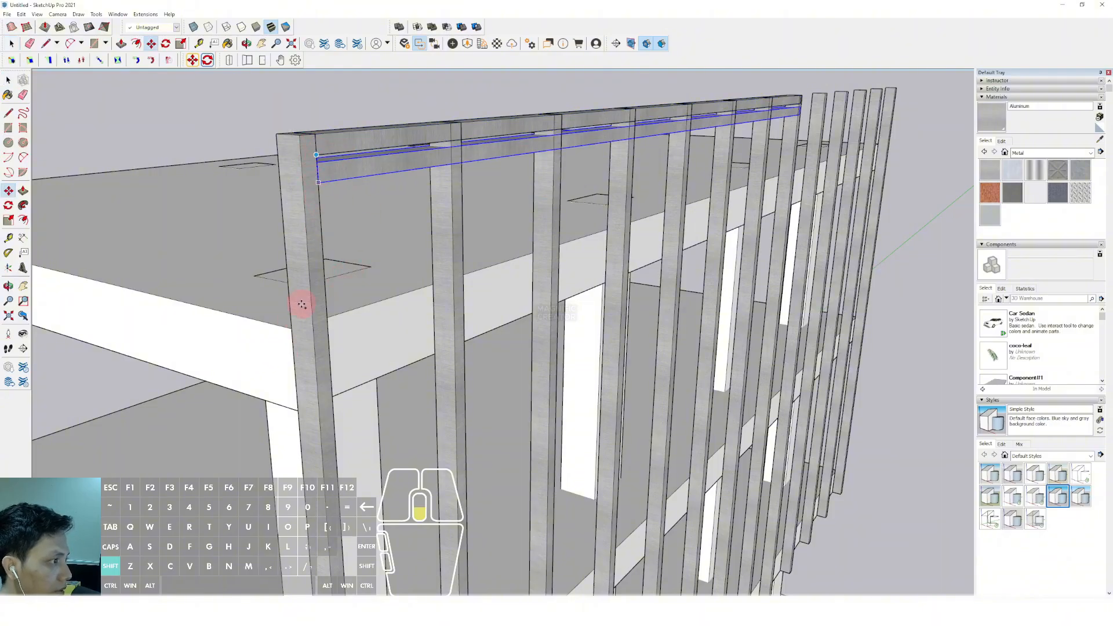
scroll(301, 305, "down", 3)
middle_click_drag(302, 305, 307, 174, "shift")
middle_click_drag(325, 345, 318, 199, "shift")
scroll(319, 255, "down", 1)
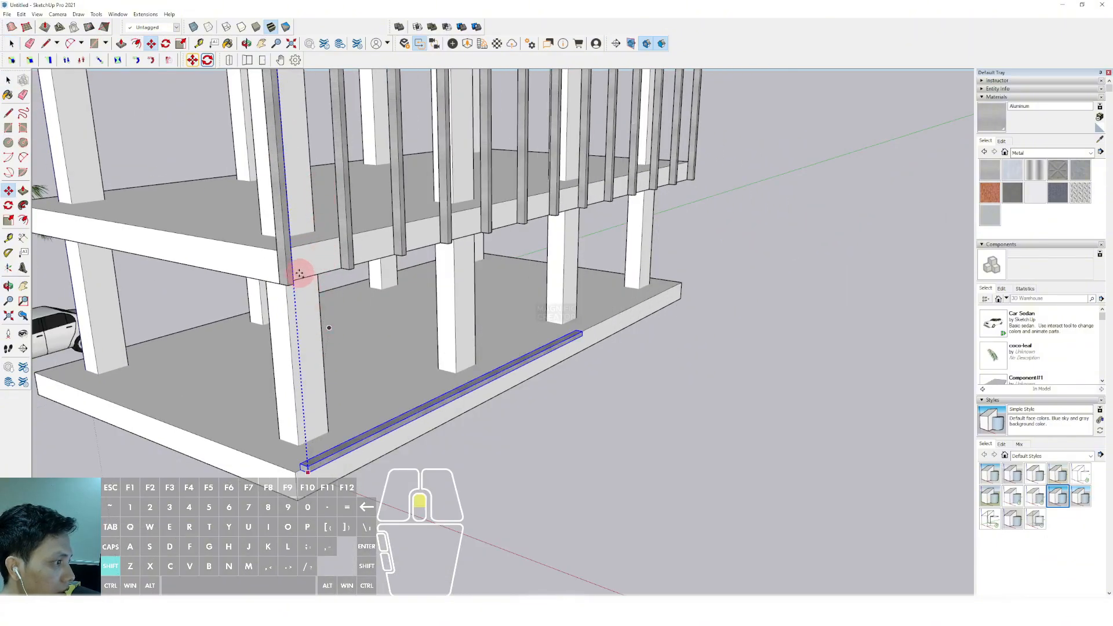
scroll(299, 273, "up", 3)
left_click(259, 249, "shift")
key("space")
scroll(331, 289, "down", 4)
scroll(334, 341, "down", 3)
middle_click_drag(333, 291, 388, 278, "shift")
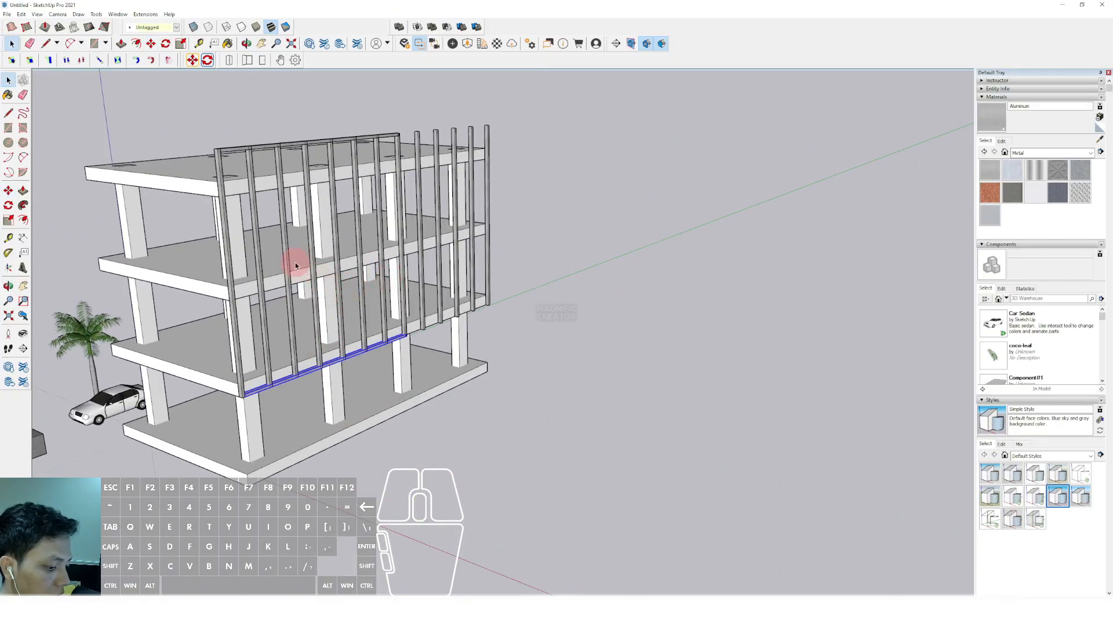
Undo the lower beam copy and copy the top beam down again onto the bottom corner of the front post
scroll(229, 154, "up", 3)
scroll(214, 153, "up", 2)
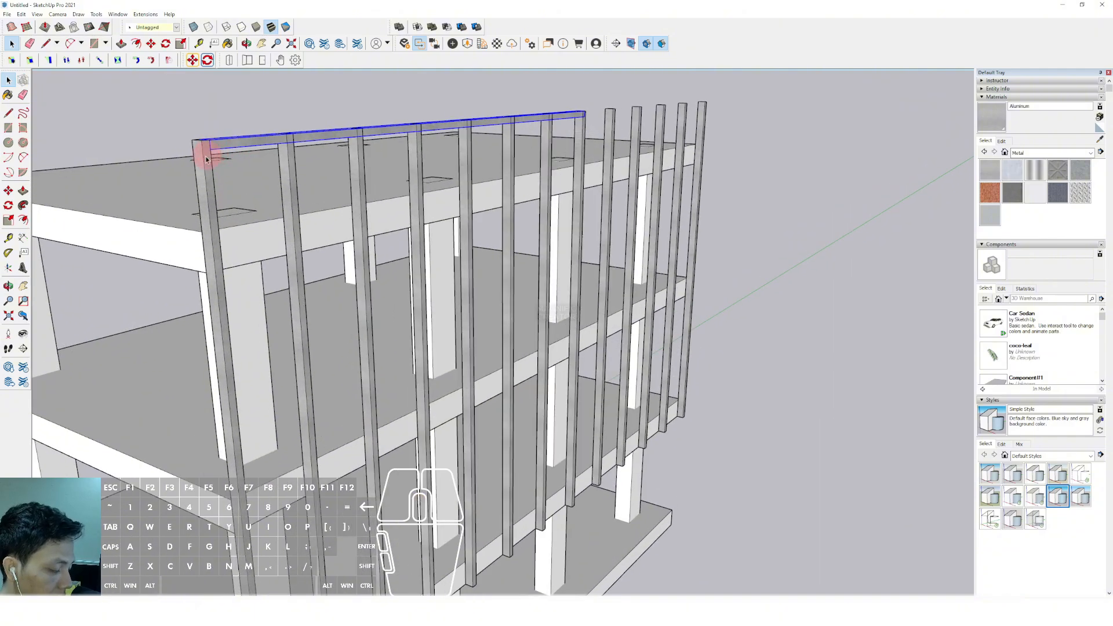
left_click(209, 154)
middle_click_drag(232, 284, 296, 183)
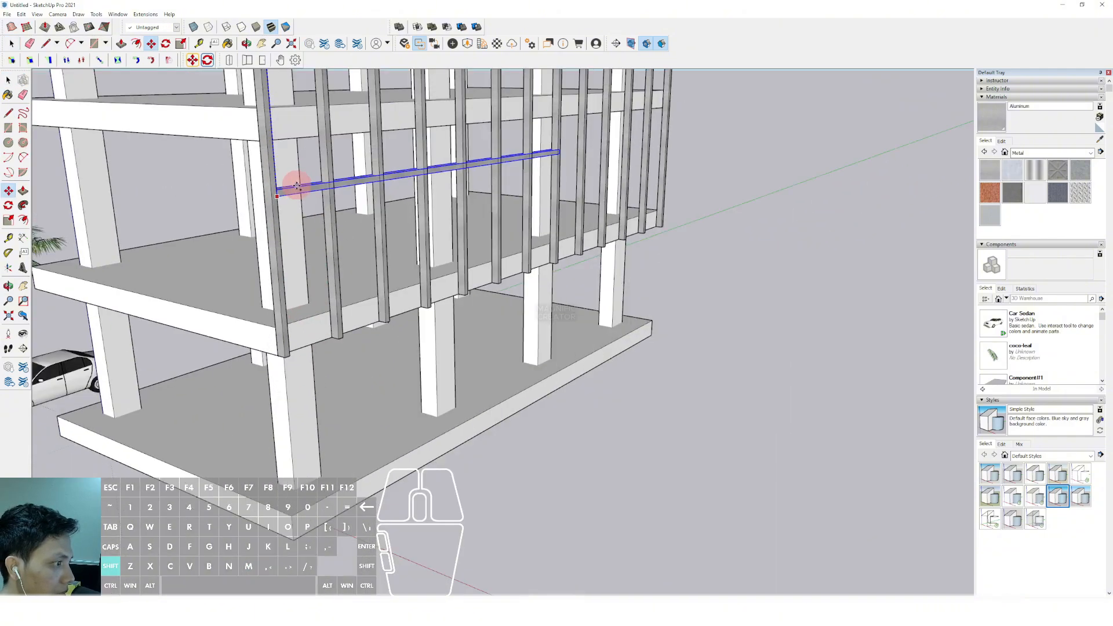
scroll(292, 340, "up", 1)
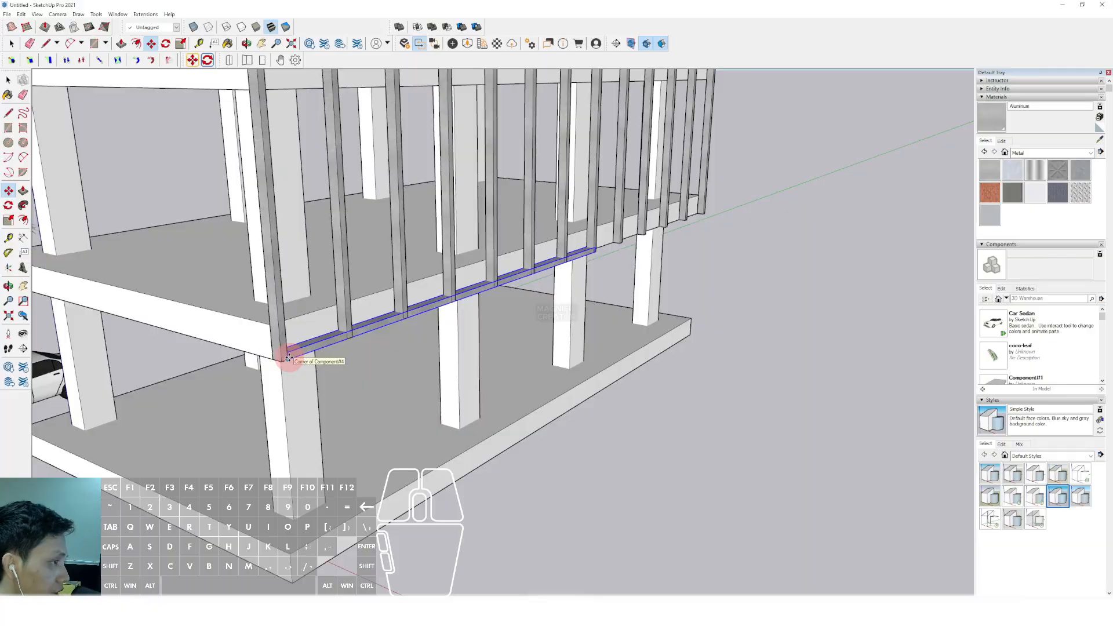
Divide the lower beam copy into four equal spacings and Push/Pull the beam component's end face out to the last facade post
scroll(429, 250, "down", 3)
middle_click_drag(432, 247, 409, 296, "shift")
scroll(423, 244, "up", 3)
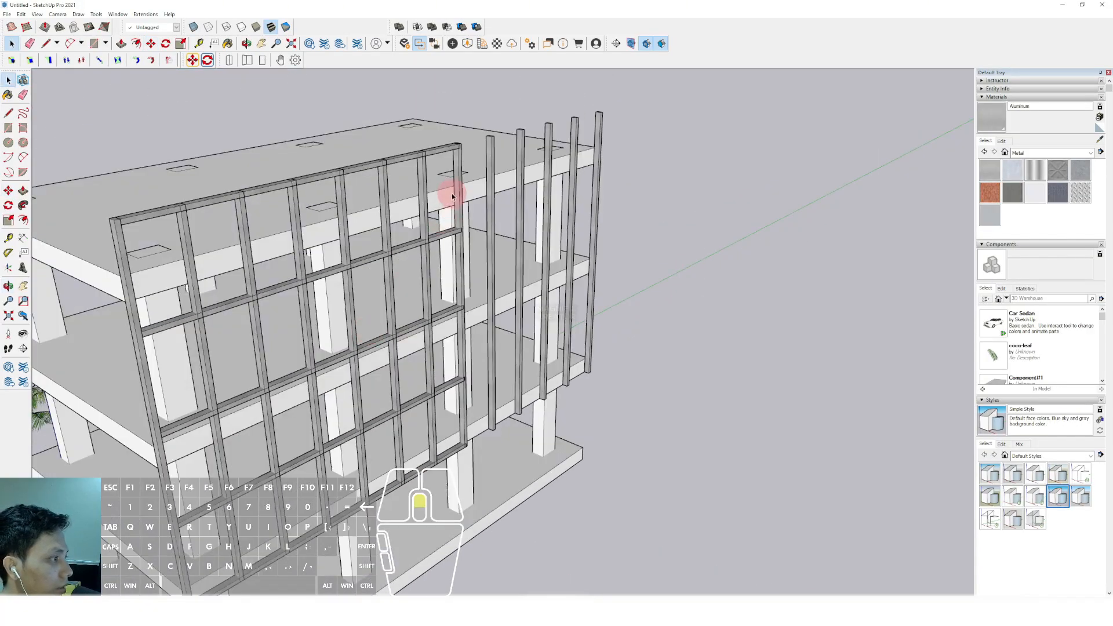
scroll(451, 194, "up", 2)
middle_click_drag(424, 200, 398, 174, "shift")
left_click(412, 184)
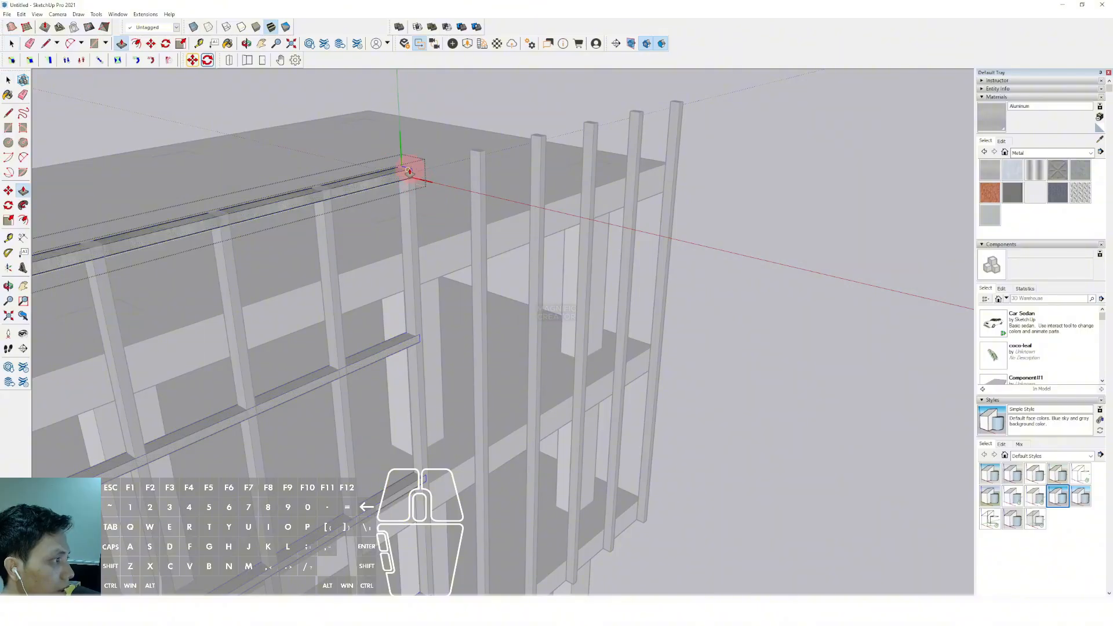
scroll(419, 172, "up", 2)
key("v")
middle_click_drag(552, 179, 519, 204)
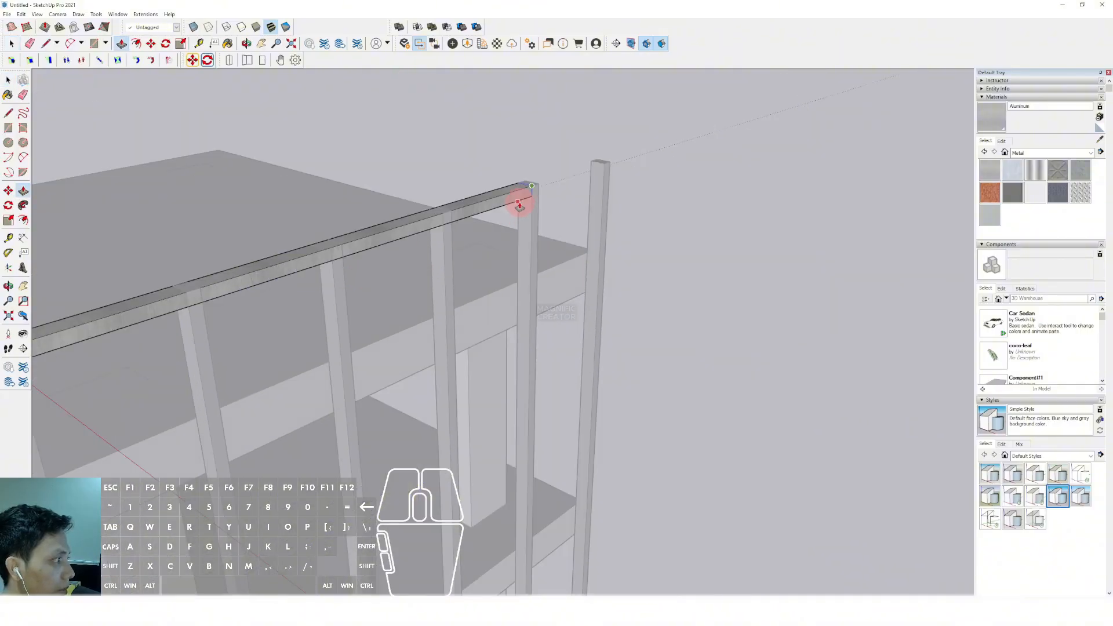
scroll(611, 165, "down", 8)
middle_click_drag(651, 194, 434, 372)
Rotate a copy of the front corner post about the roof slab's corner and move it against the short side, beside the original post
scroll(428, 204, "up", 6)
left_click(415, 227)
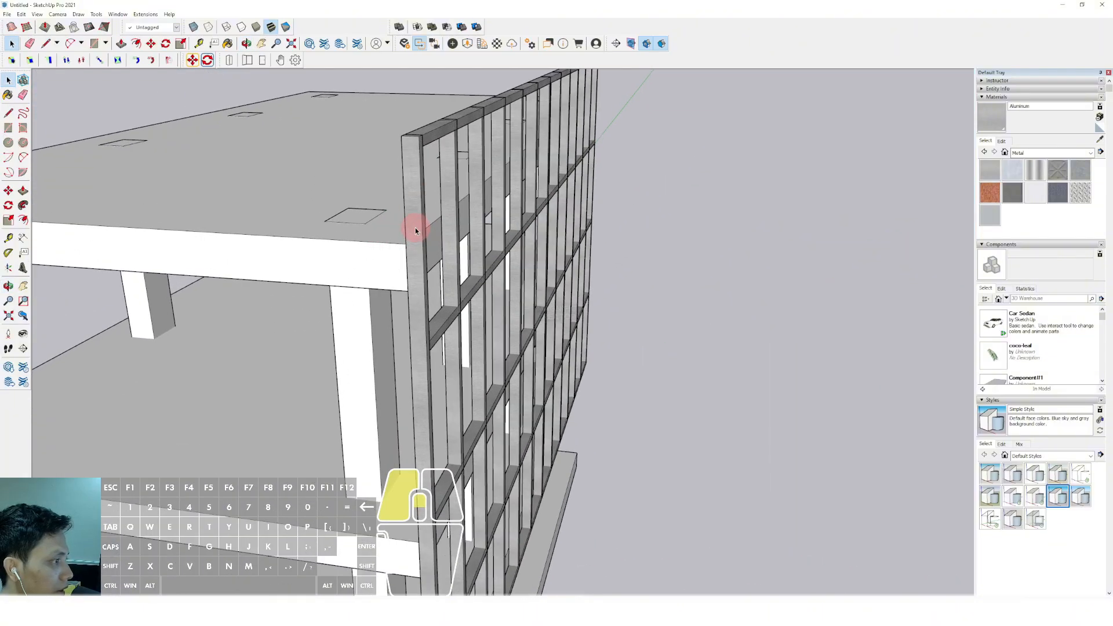
middle_click_drag(416, 230, 529, 301)
scroll(529, 301, "up", 6)
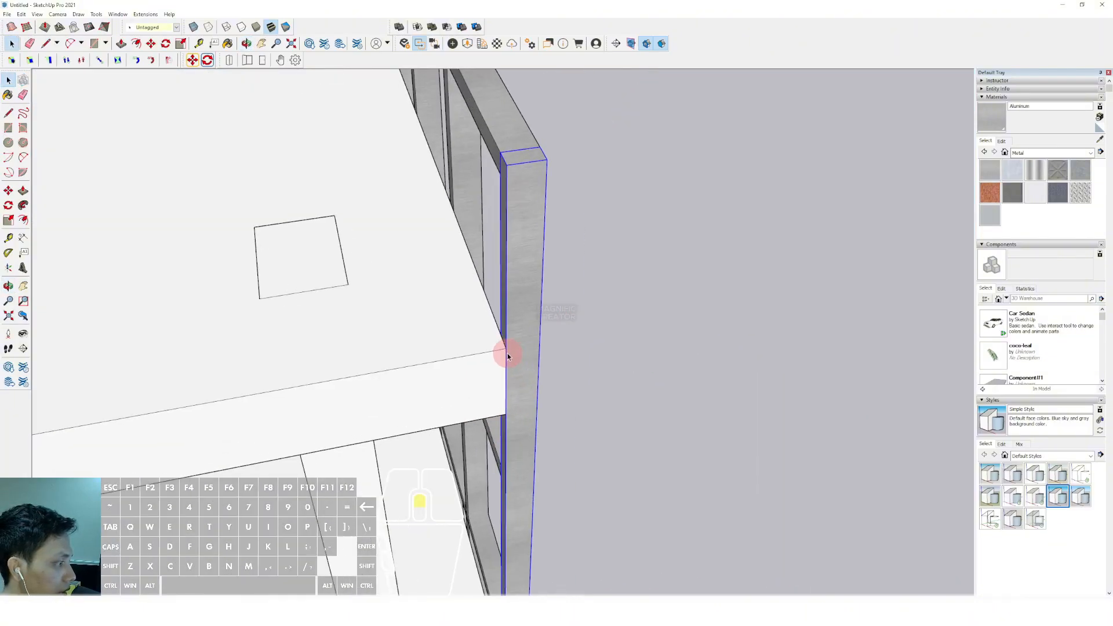
key("q")
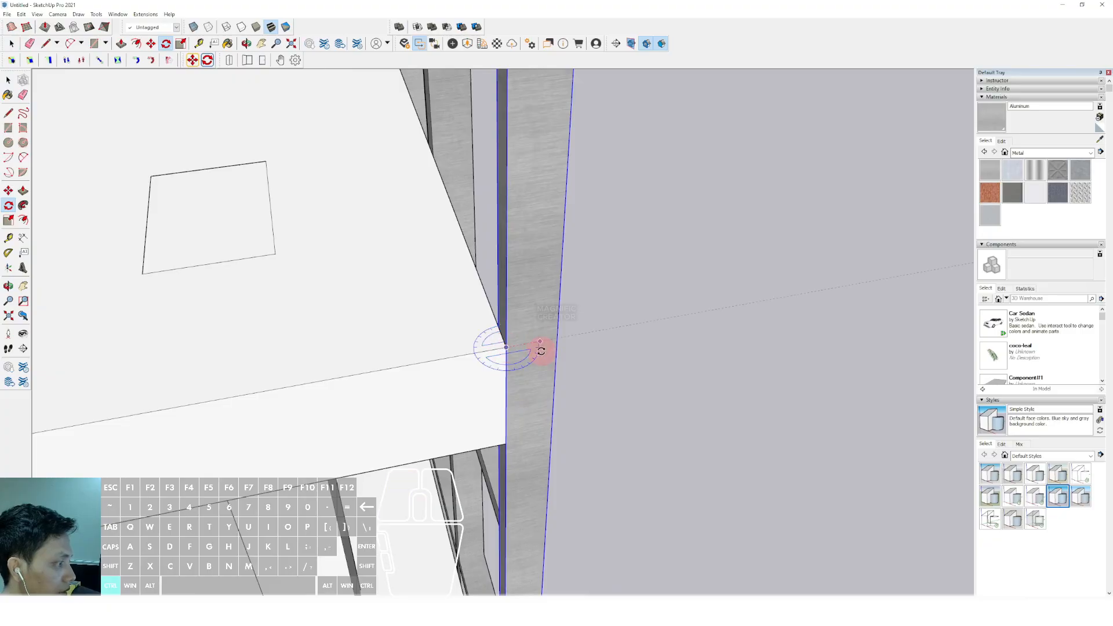
key("ctrl")
key("space")
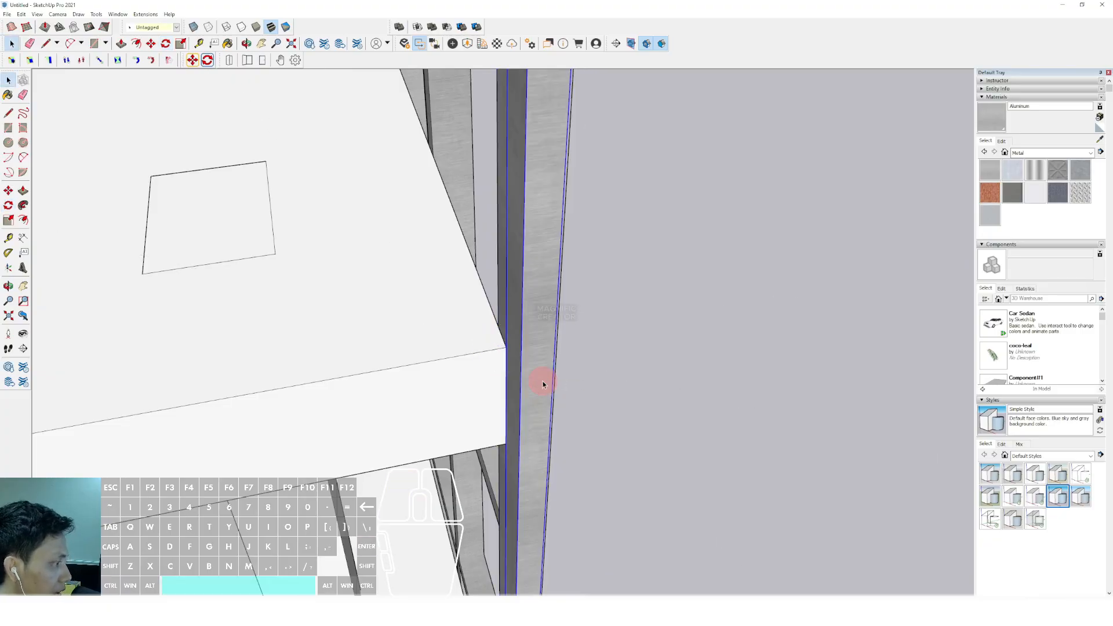
key("m")
middle_click_drag(454, 385, 365, 325)
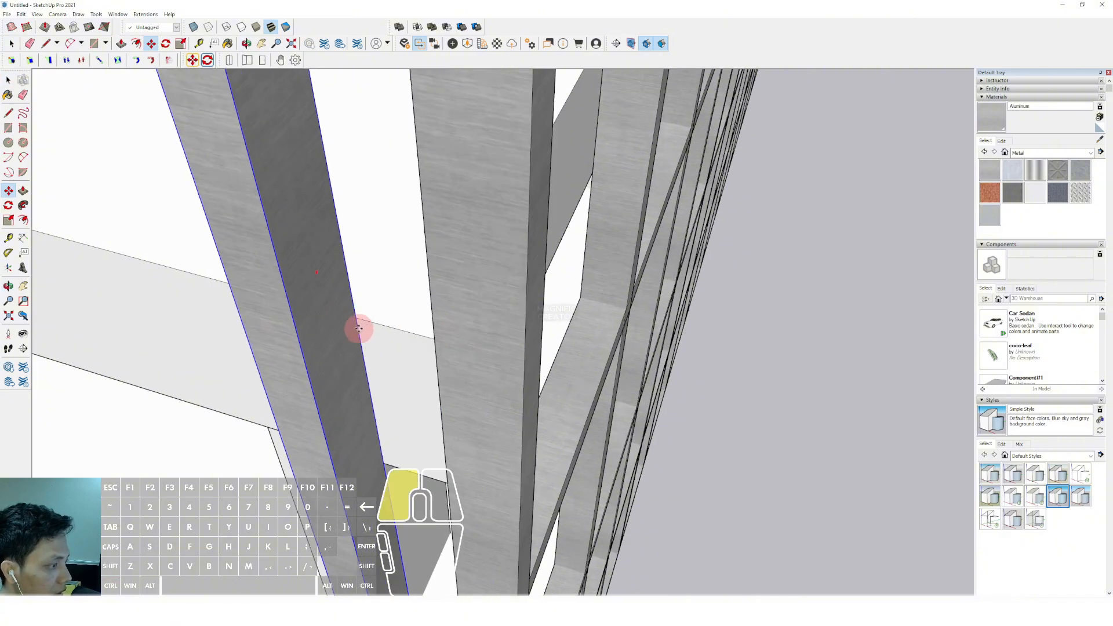
left_click(358, 329)
left_click(434, 341, "shift")
key("space")
Copy the short side's corner post to the opposite slab corner and divide the distance into five equal bays
scroll(457, 336, "down", 5)
middle_click_drag(458, 315, 579, 333, "shift")
scroll(557, 330, "up", 3)
key("m")
key("ctrl")
left_click(464, 352)
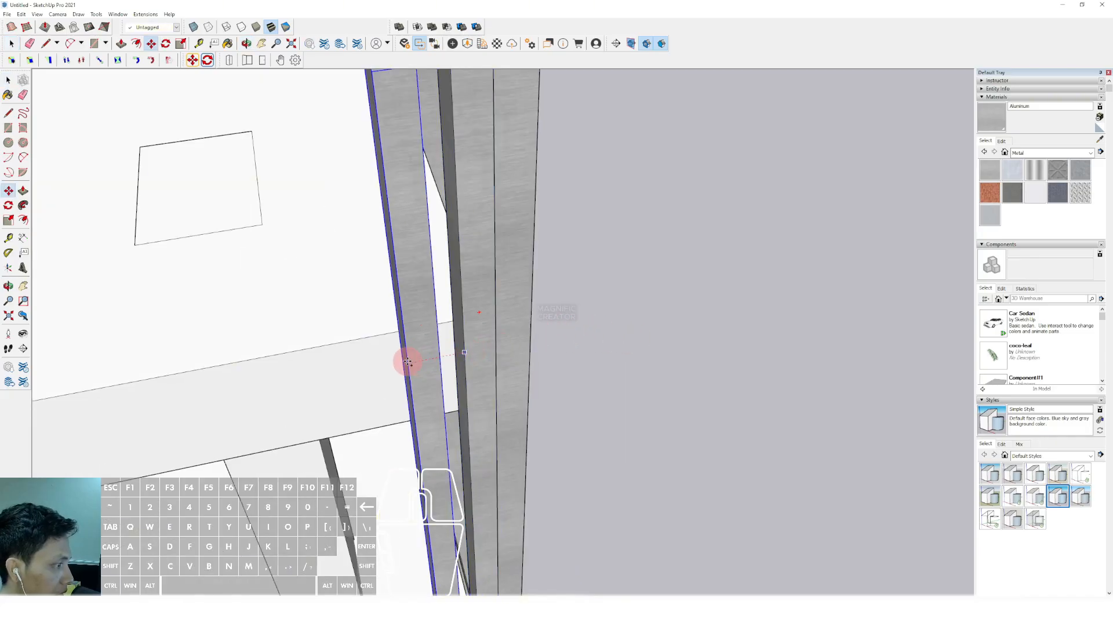
scroll(406, 363, "down", 3)
middle_click_drag(319, 373, 613, 305, "shift")
middle_click_drag(373, 321, 743, 280, "shift")
scroll(696, 290, "down", 3)
middle_click_drag(504, 340, 571, 305, "shift")
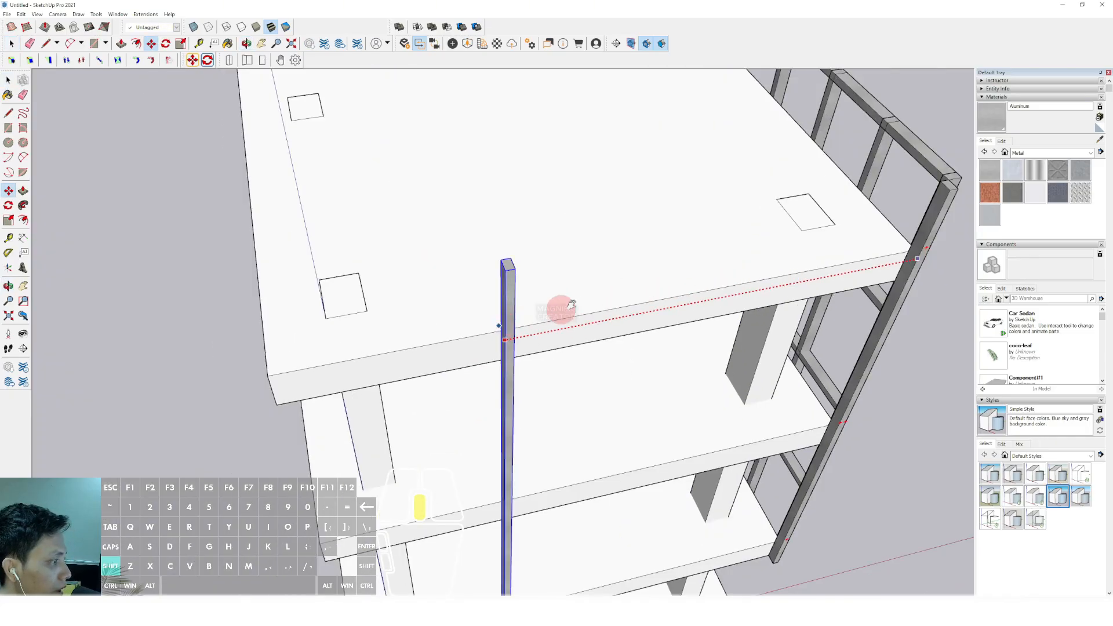
scroll(492, 311, "up", 2)
scroll(519, 311, "up", 2)
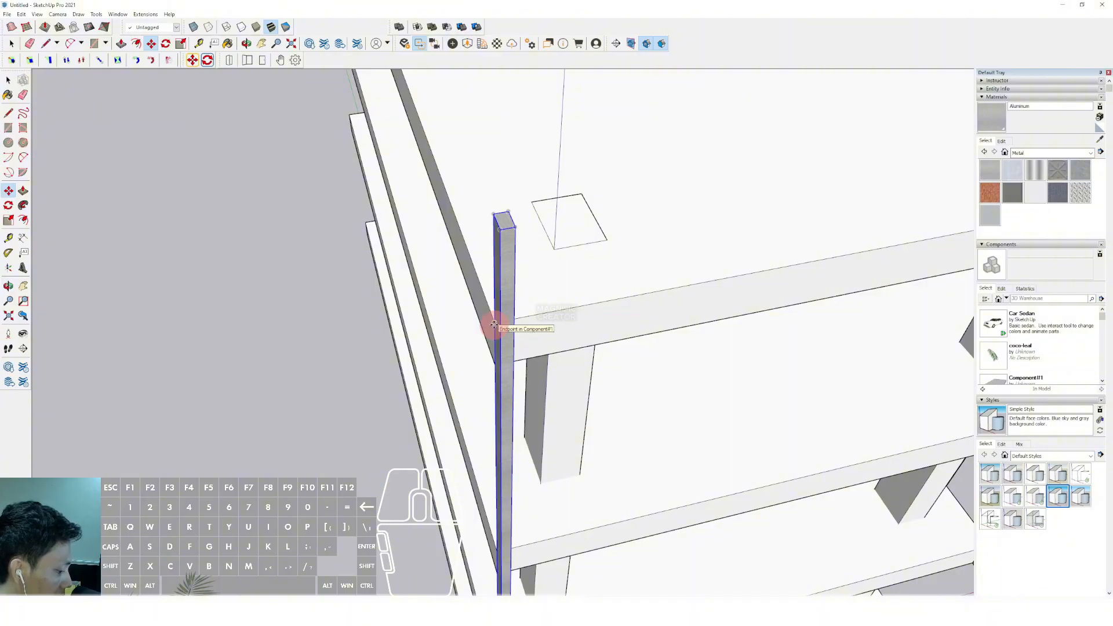
key("Return")
key("space")
Rotate a copy of the short side's corner post to horizontal along the post tops and make the copy unique
scroll(574, 318, "down", 4)
middle_click_drag(363, 247, 665, 316)
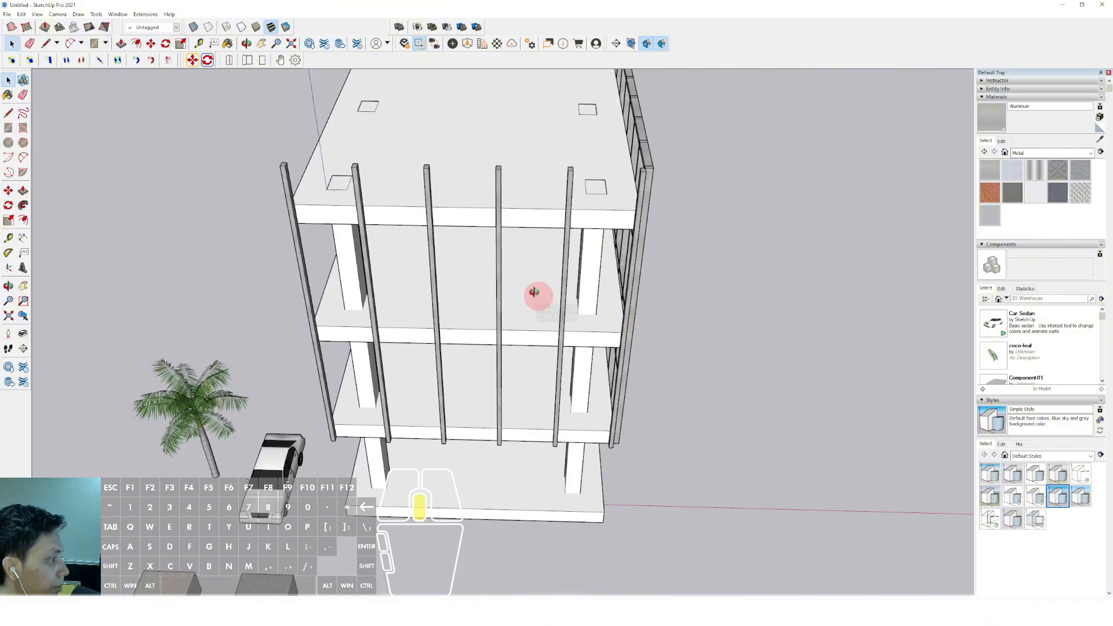
middle_click_drag(534, 293, 460, 298)
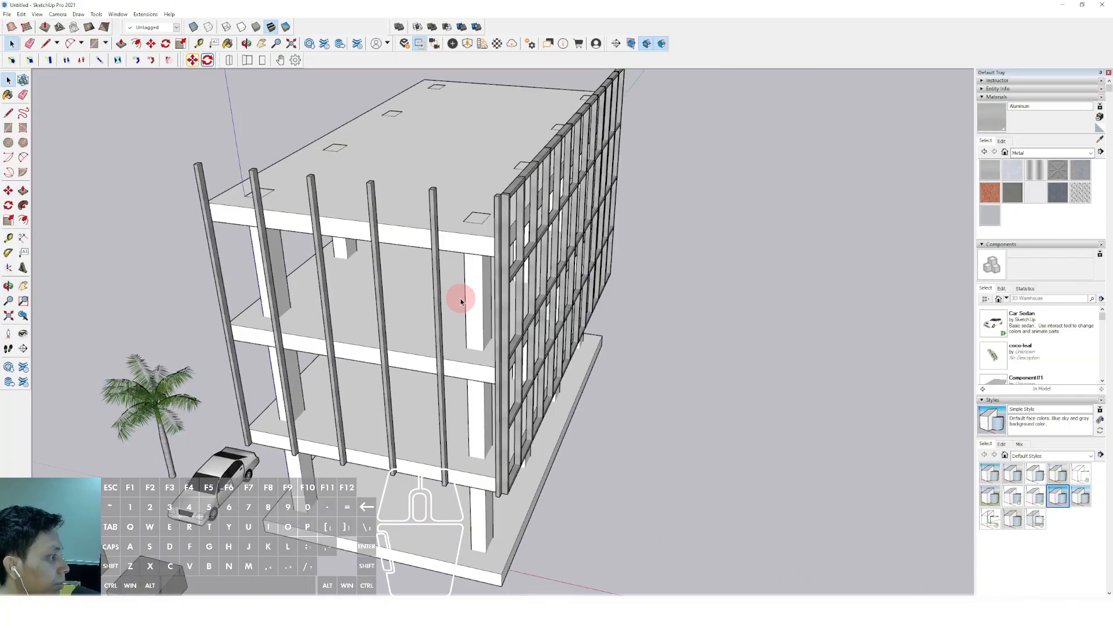
scroll(460, 298, "up", 6)
left_click(492, 246)
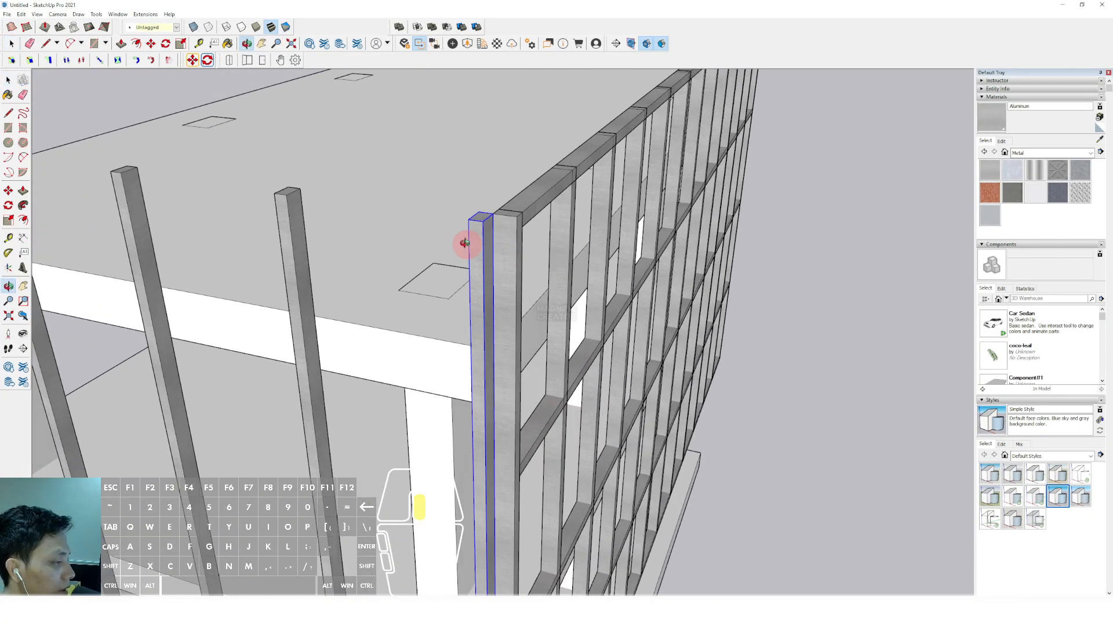
scroll(469, 220, "up", 2)
key("q")
key("space")
left_click(251, 186)
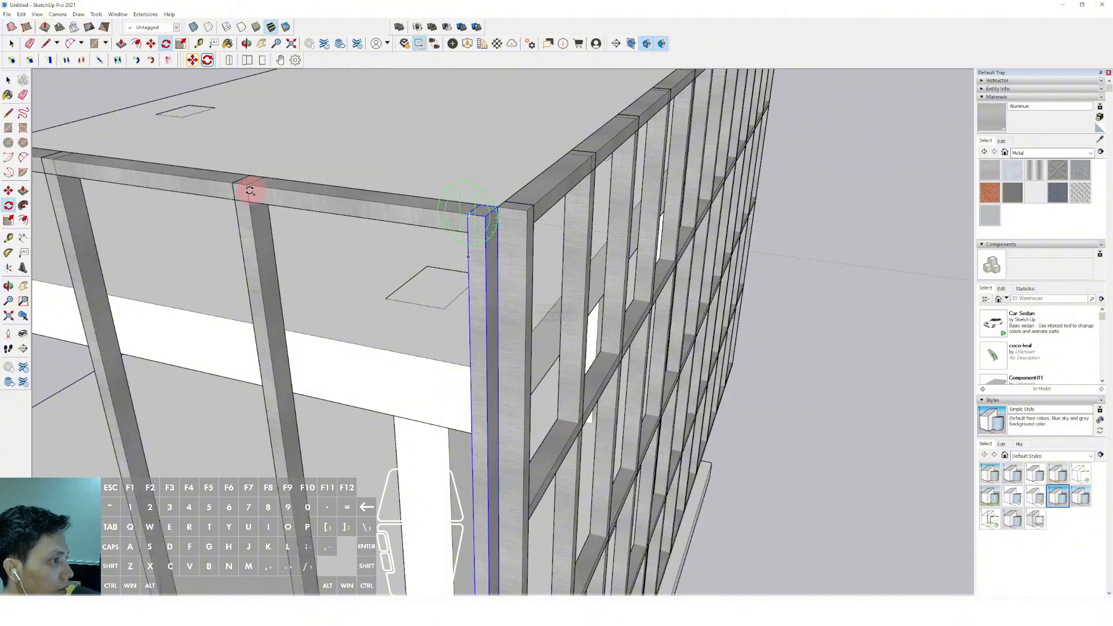
scroll(314, 201, "down", 3)
right_click(315, 202)
left_click(350, 271)
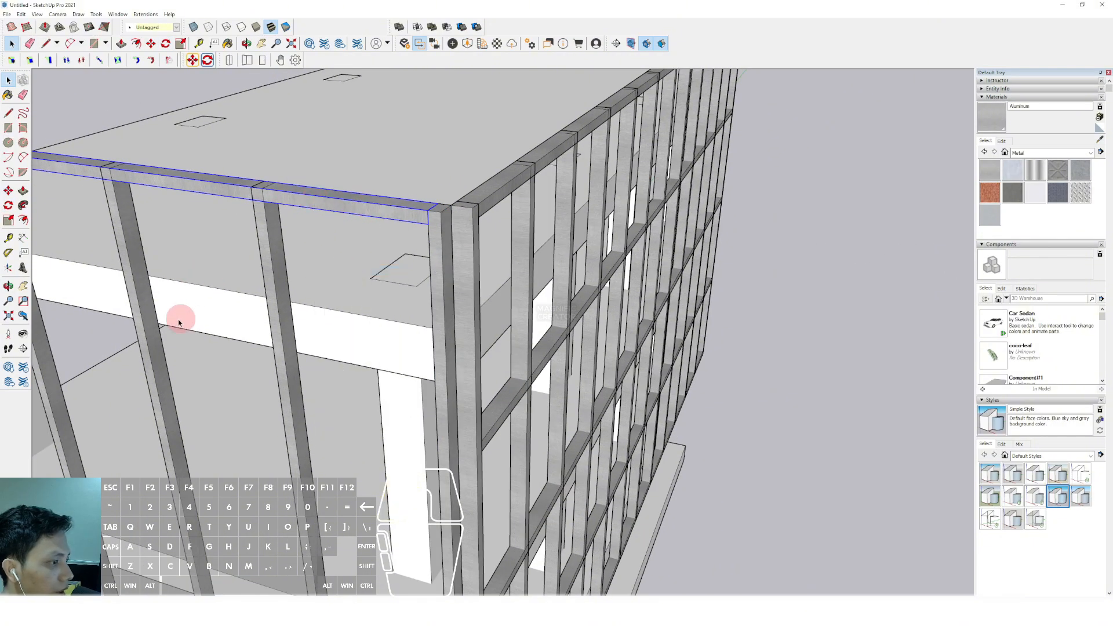
Open the short side's top beam and shorten its overhanging end back to the outermost post, closing the component again
middle_click_drag(179, 315, 139, 178)
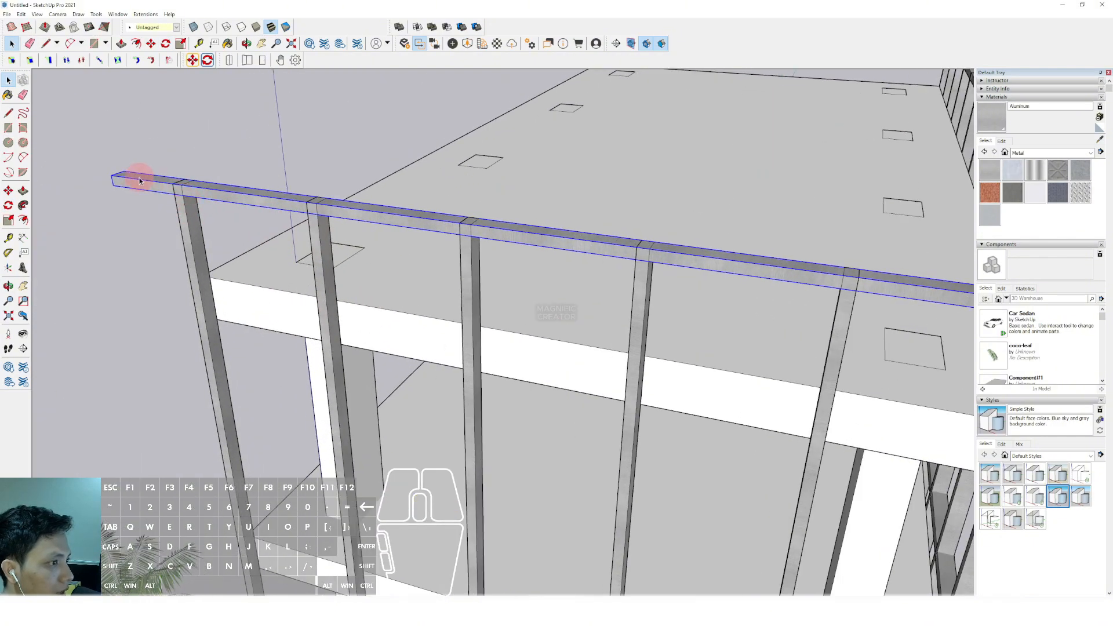
double_click(139, 178)
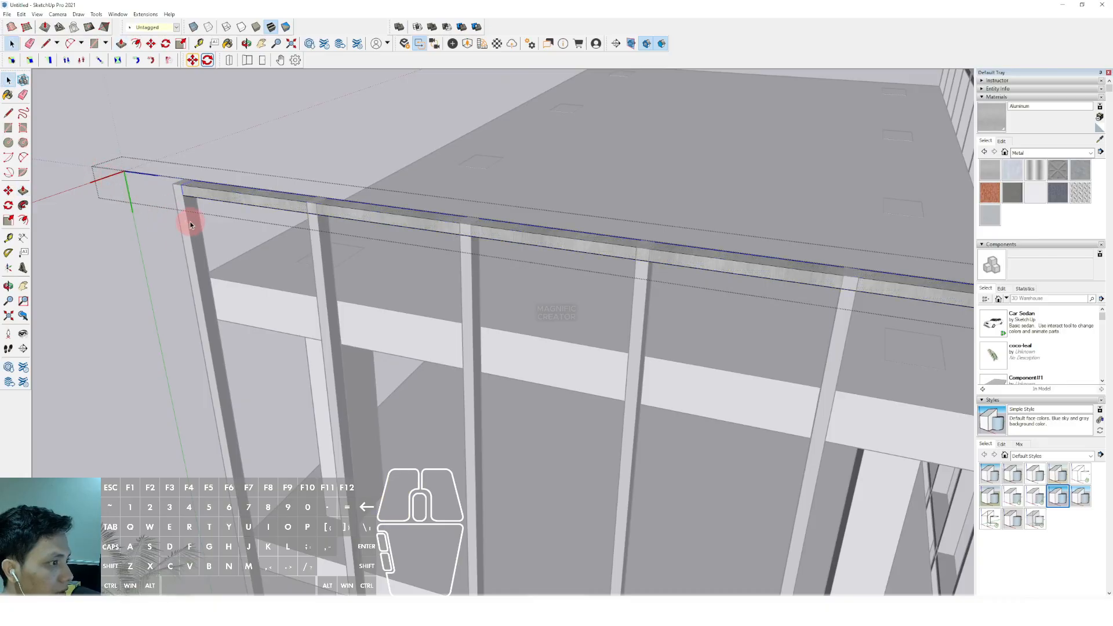
key("Escape")
scroll(180, 191, "down", 3)
middle_click_drag(174, 169, 463, 219)
scroll(497, 204, "up", 3)
right_click(502, 207)
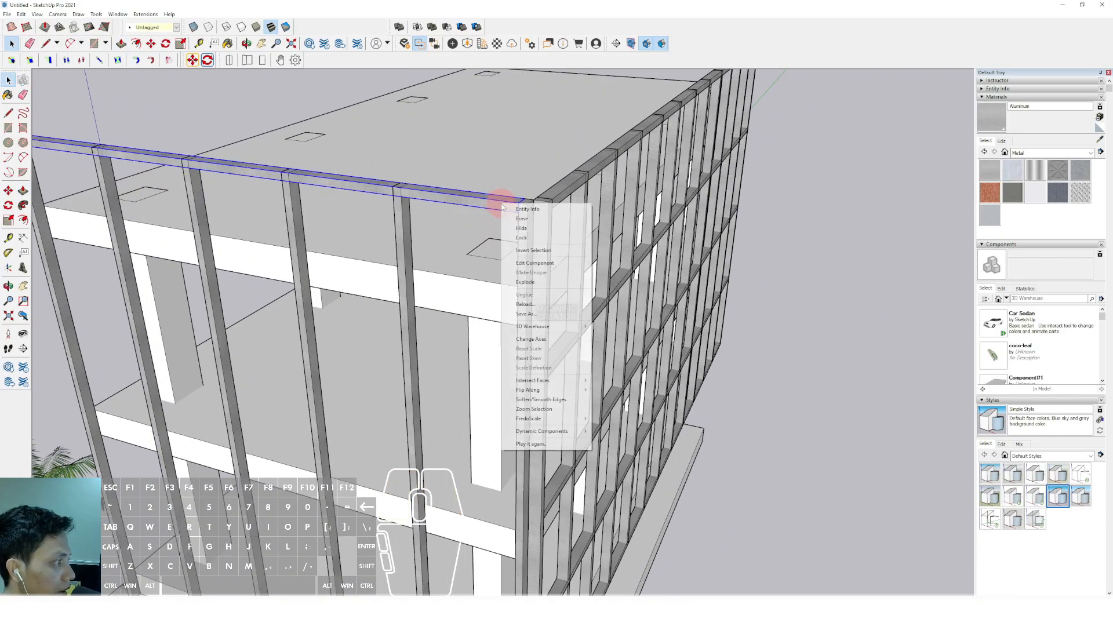
left_click(471, 209)
Try copying the short side's top beam down to the lower post ends with evenly spaced beams between, and undo the copies
middle_click_drag(548, 240, 500, 213)
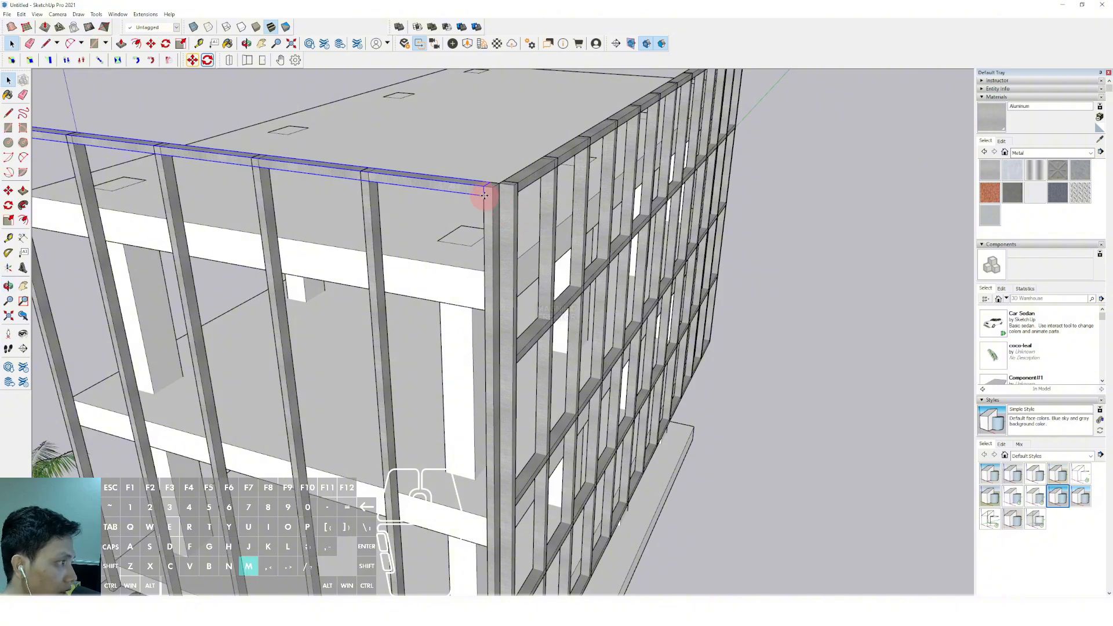
scroll(484, 196, "up", 1)
key("ctrl")
left_click(485, 195)
scroll(490, 303, "down", 2)
middle_click_drag(489, 303, 457, 209, "shift")
scroll(476, 400, "up", 2)
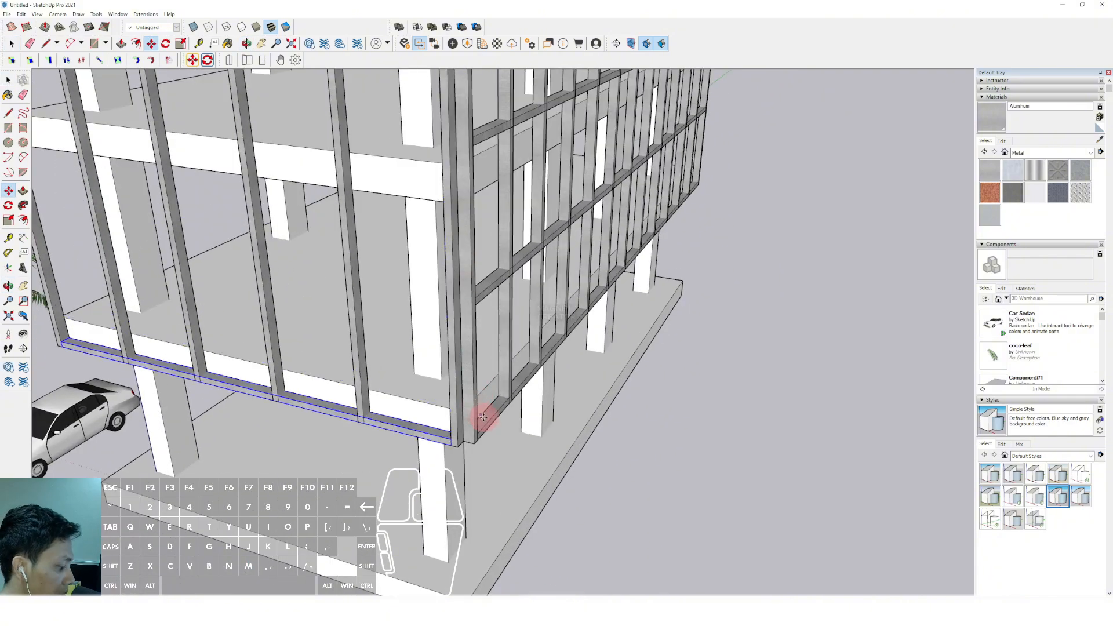
key("Return")
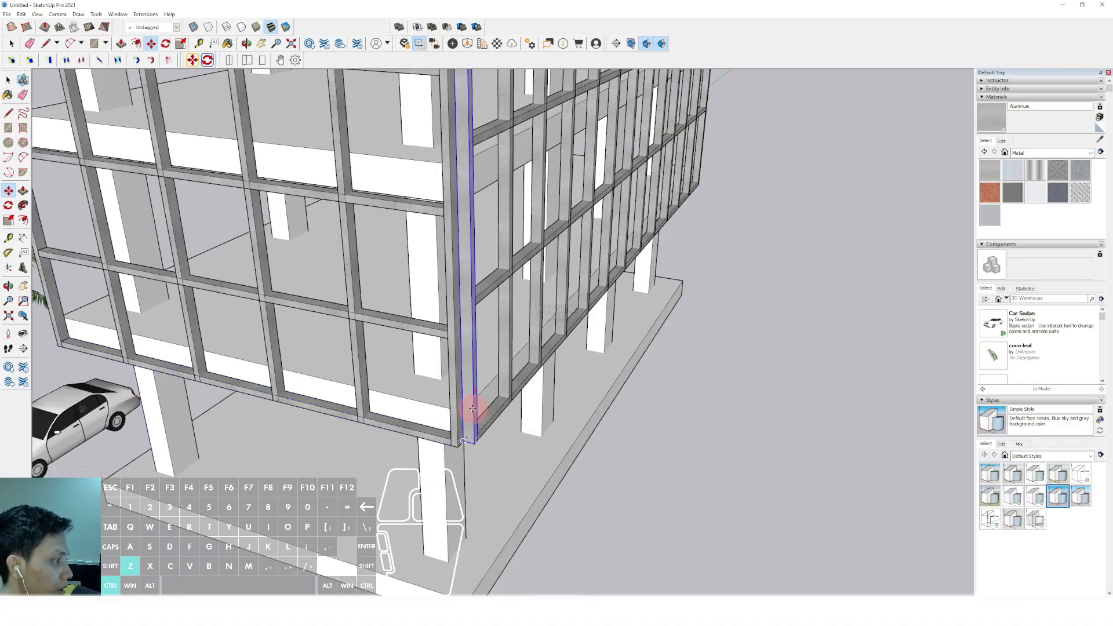
key("ctrl+z")
scroll(466, 383, "down", 5)
key("space")
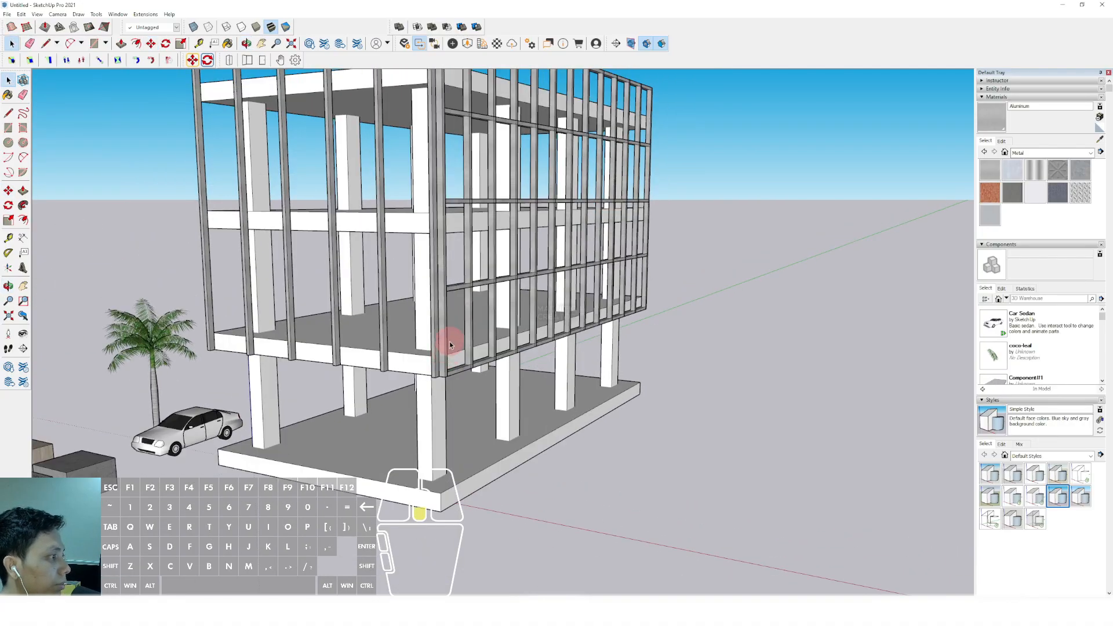
Copy the short side's top beam down to the bottom corner of the post and divide the distance into four equal spacings
middle_click_drag(450, 342, 461, 154)
scroll(409, 168, "up", 6)
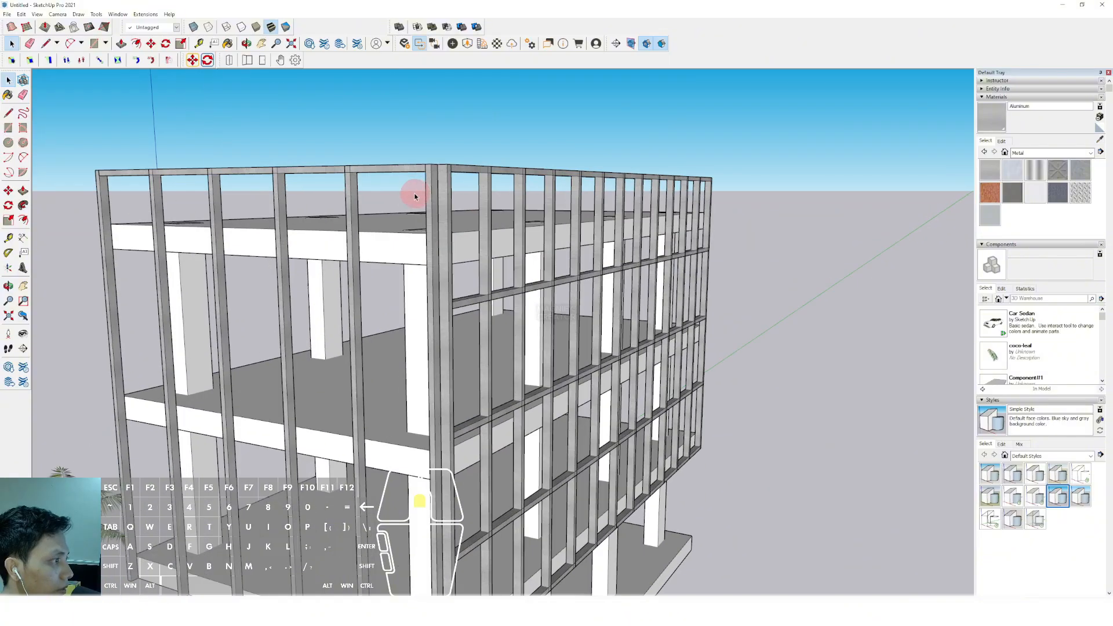
scroll(443, 174, "up", 3)
key("m")
key("ctrl")
left_click(420, 167)
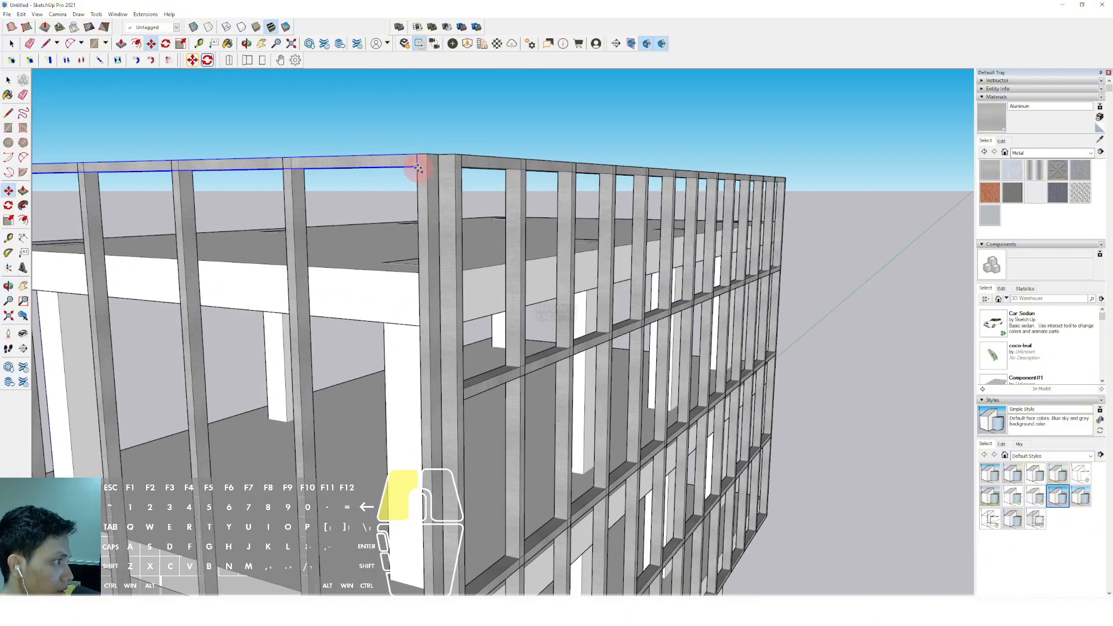
scroll(418, 348, "down", 3)
middle_click_drag(423, 353, 435, 438, "shift")
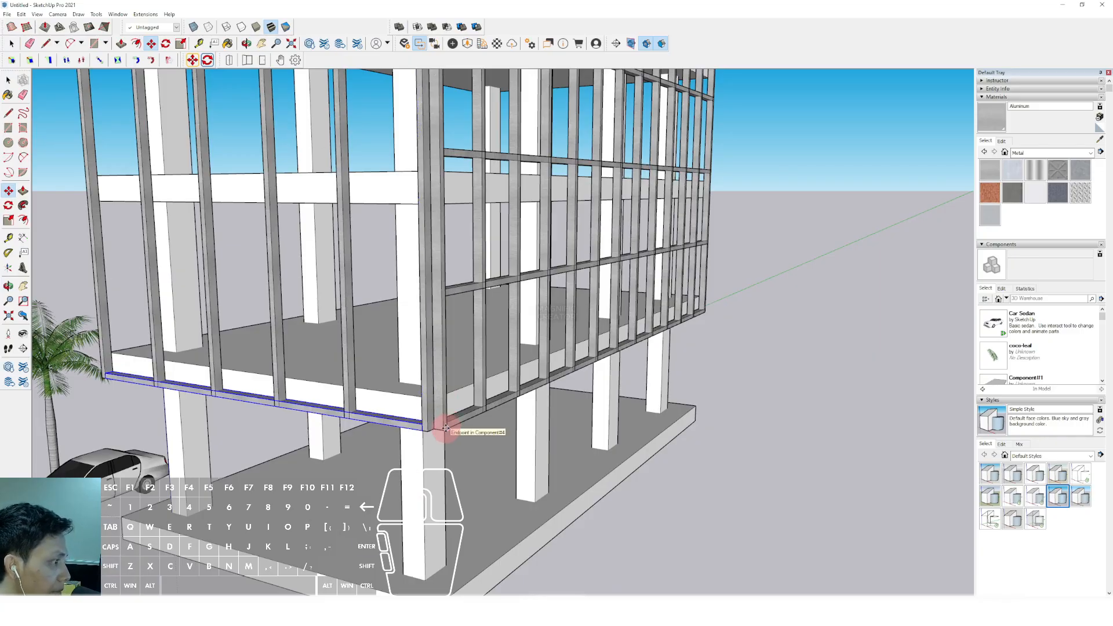
type("/4")
key("Return")
key("space")
Select all posts and beams of the short side's facade grid and make them a group
scroll(424, 331, "down", 4)
middle_click_drag(422, 303, 314, 352)
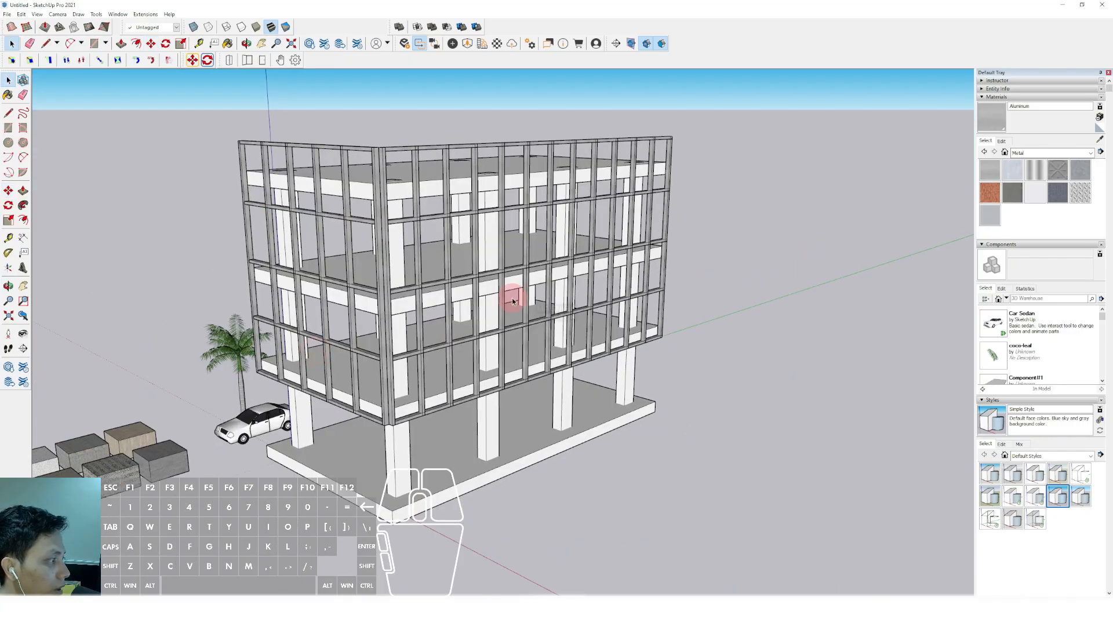
middle_click_drag(513, 301, 305, 235)
scroll(406, 244, "down", 3)
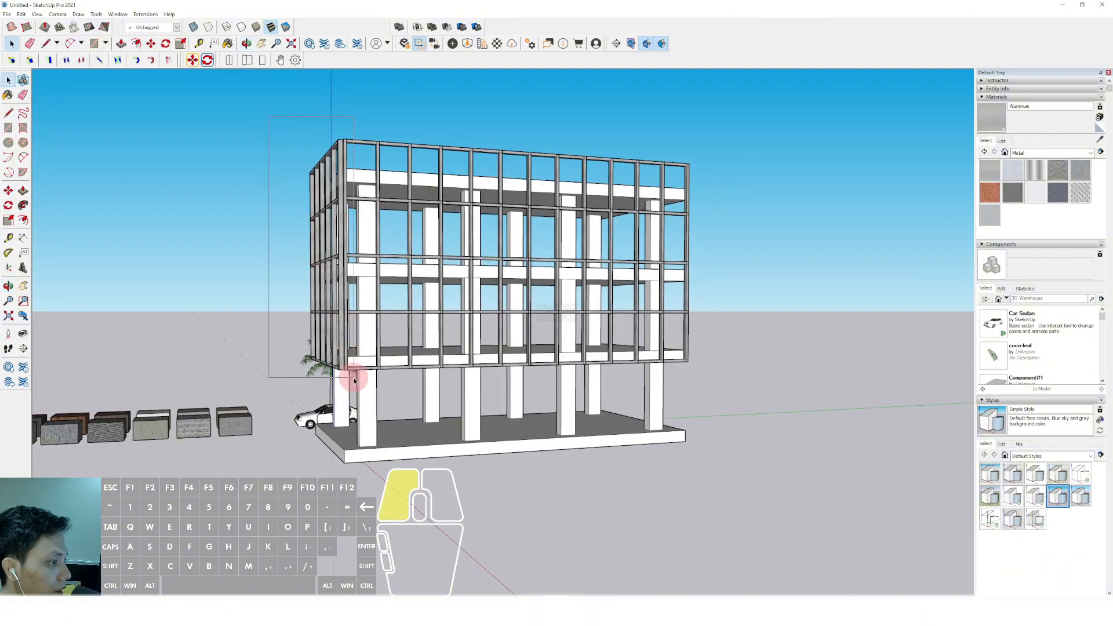
scroll(342, 278, "up", 6)
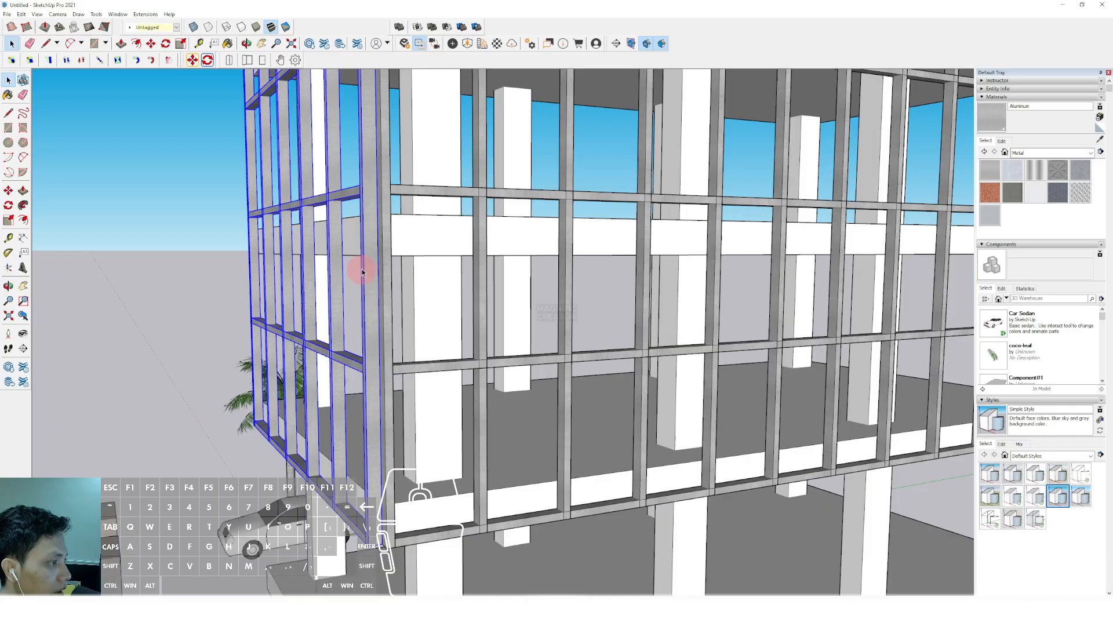
right_click(369, 261)
left_click(397, 344)
Select all posts and beams of the long side's facade grid and make them a group
scroll(363, 325, "down", 8)
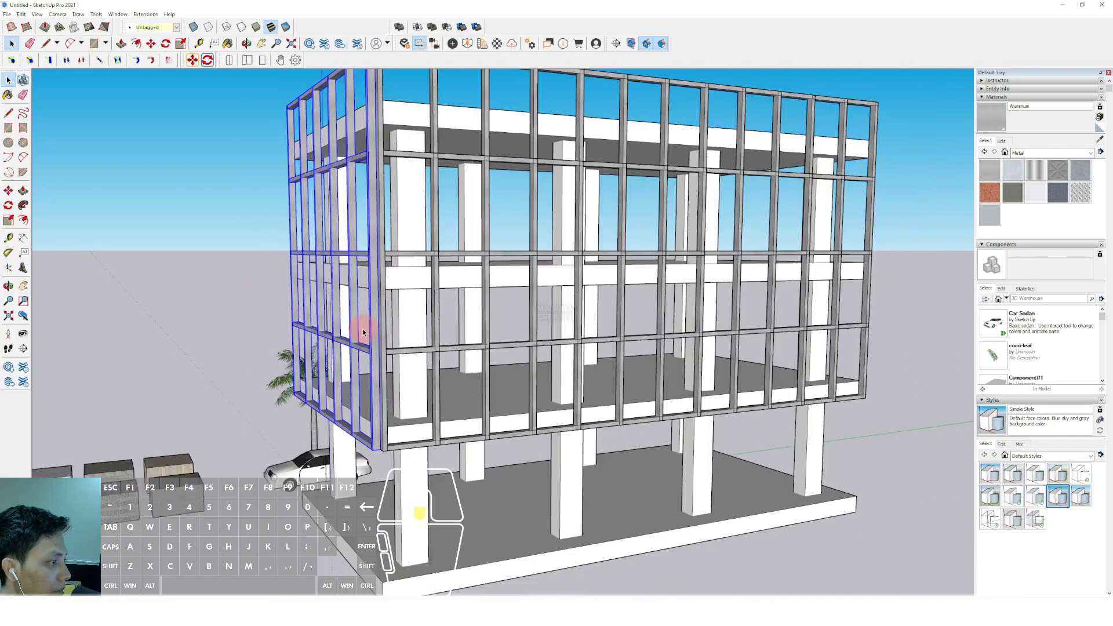
middle_click_drag(487, 345, 571, 277)
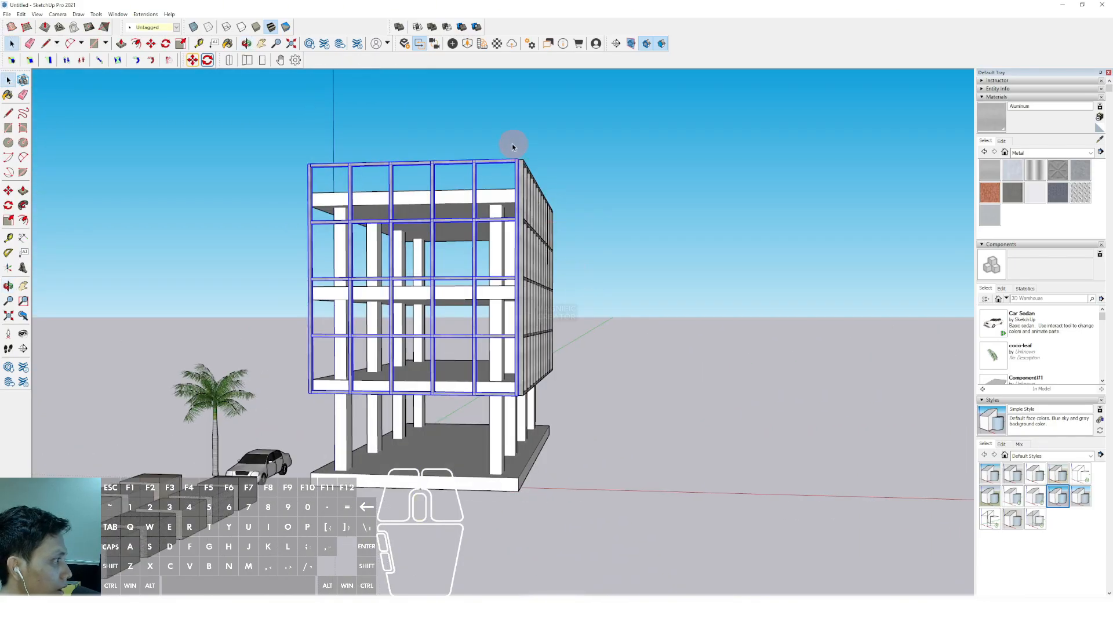
left_click_drag(606, 410, 614, 402)
scroll(553, 269, "up", 4)
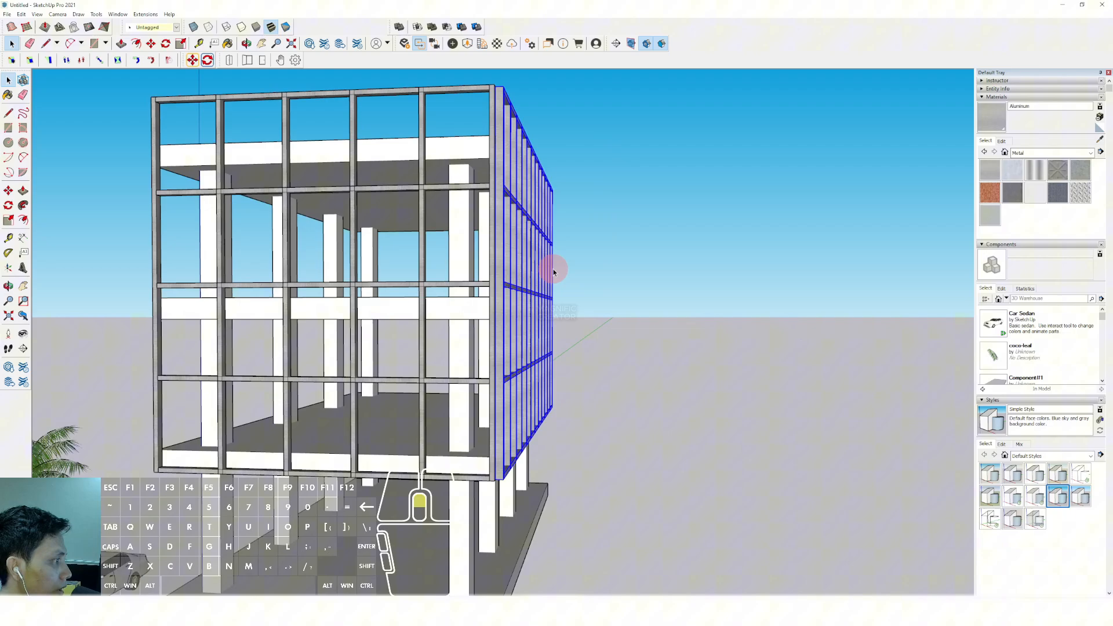
right_click(505, 163)
left_click(532, 243)
Copy the grouped long-side grid straight across the building to just outside the opposite long side
middle_click_drag(526, 238, 559, 399)
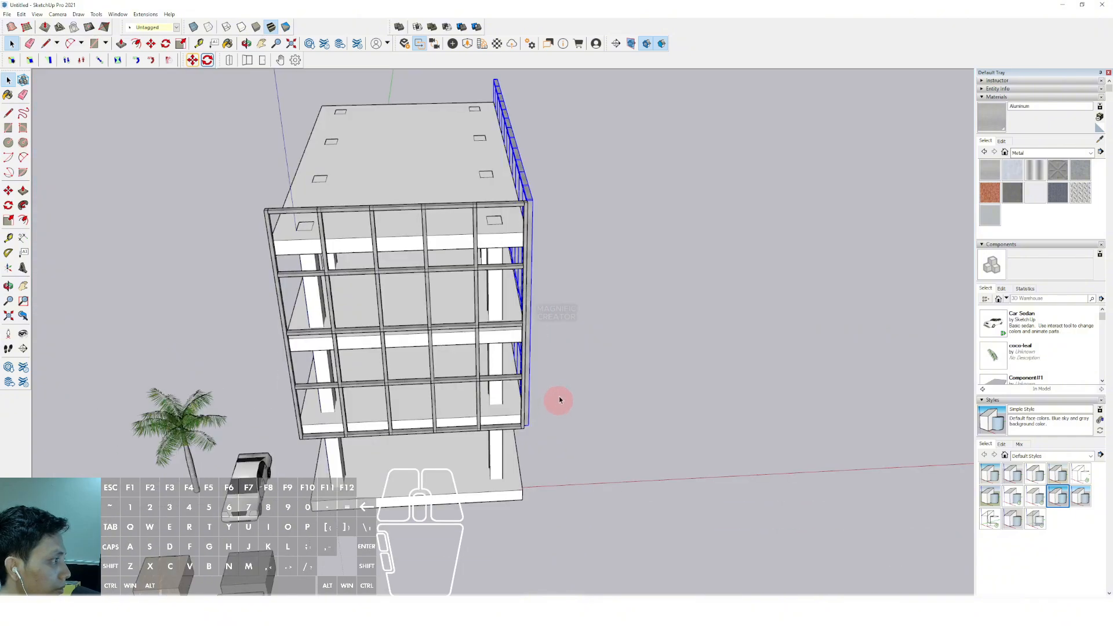
scroll(498, 204, "up", 2)
middle_click_drag(498, 204, 530, 281, "shift")
scroll(545, 252, "up", 3)
scroll(545, 252, "up", 1)
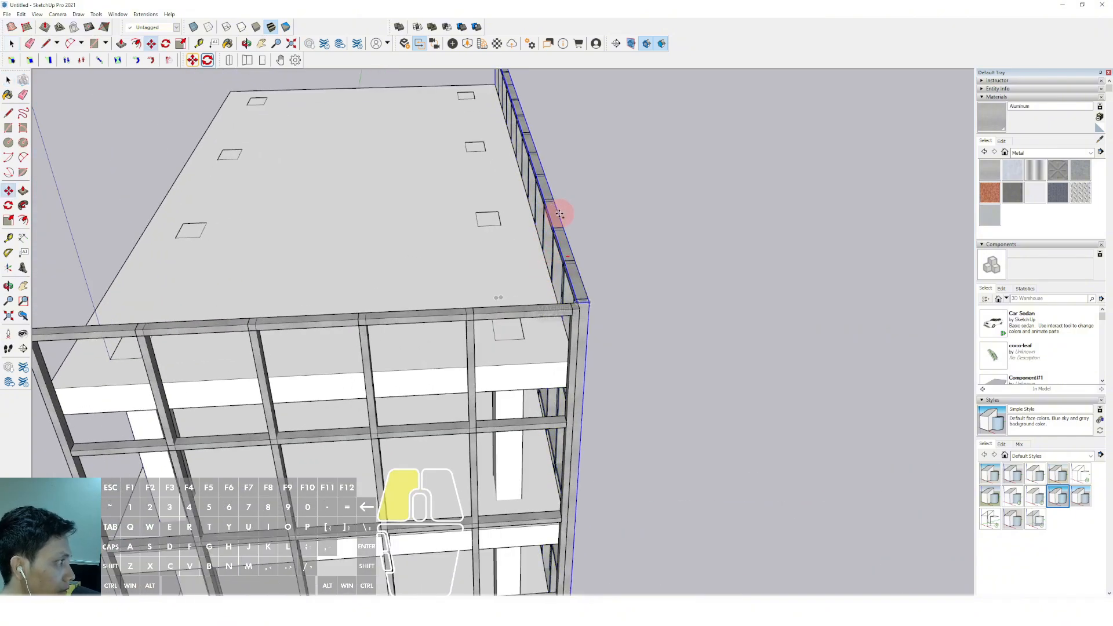
left_click(560, 215)
scroll(592, 217, "down", 2)
middle_click_drag(591, 216, 709, 221, "shift")
left_click(255, 238, "shift")
key("space")
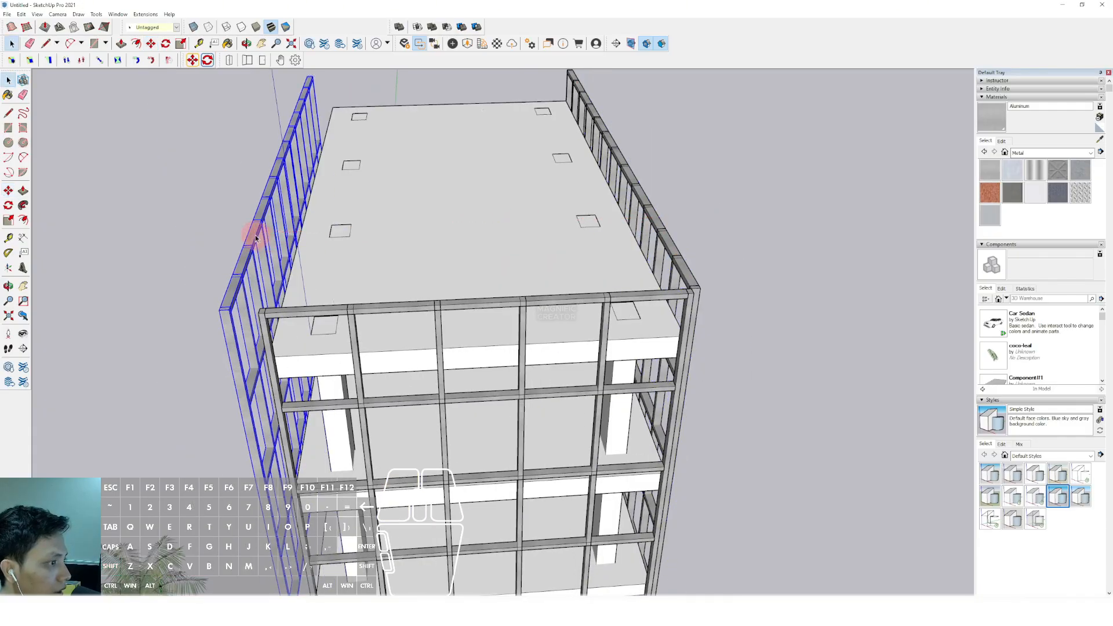
Mirror the copied long-side facade grid with Flip Along so it faces outward on the opposite long side
right_click(256, 238)
left_click(365, 387)
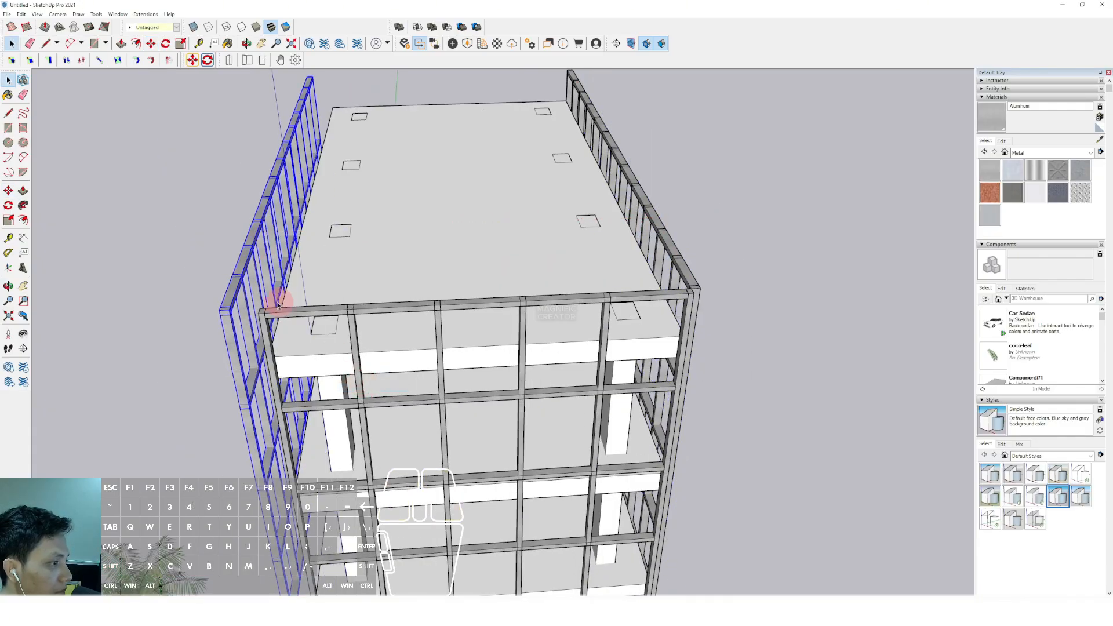
right_click(244, 276)
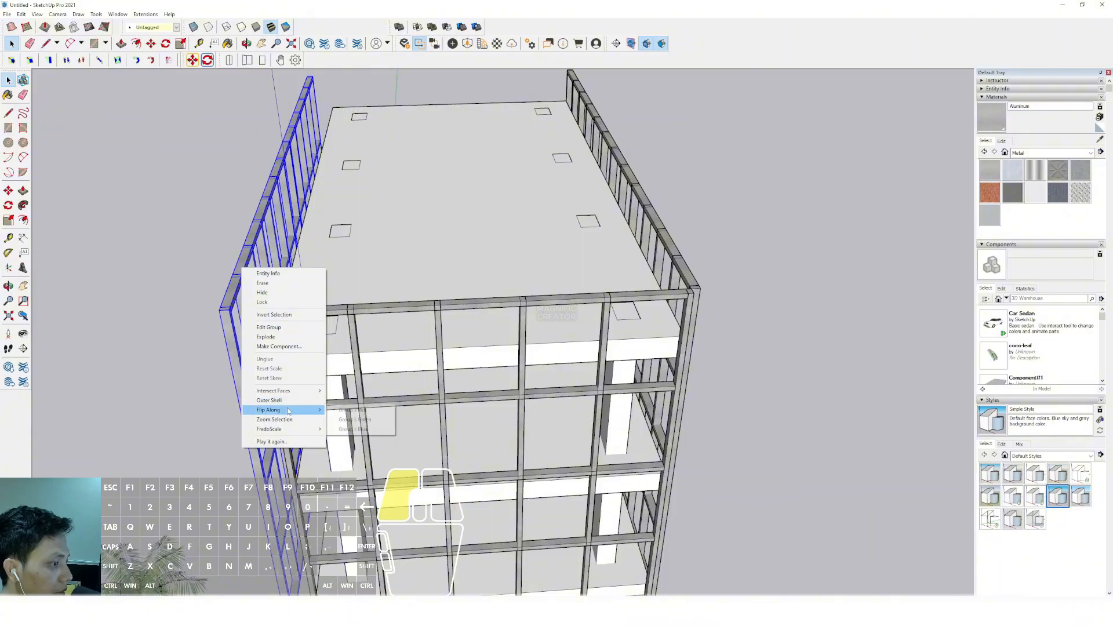
left_click(351, 410)
Copy the grouped short-side grid straight along the building's length to beyond the opposite short side
scroll(390, 304, "down", 3)
middle_click_drag(476, 279, 370, 312)
left_click(341, 297)
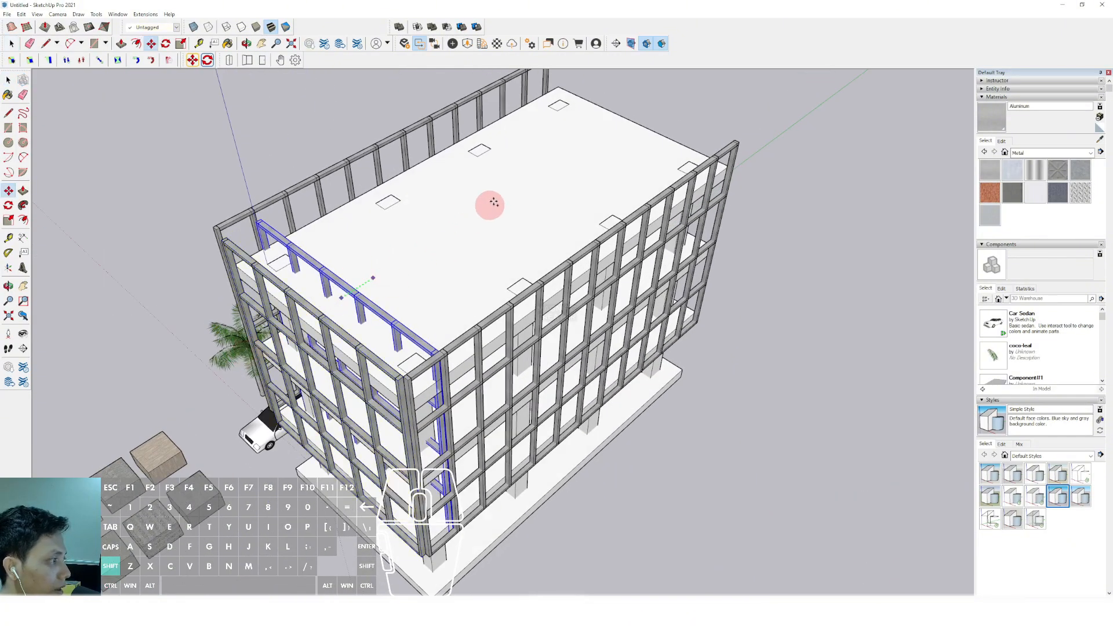
middle_click_drag(690, 79, 367, 287, "shift")
left_click(323, 306)
key("space")
Mirror the copied short-side grid with Flip Along and move it against the slab edge on the far short side
scroll(304, 313, "up", 2)
right_click(326, 305)
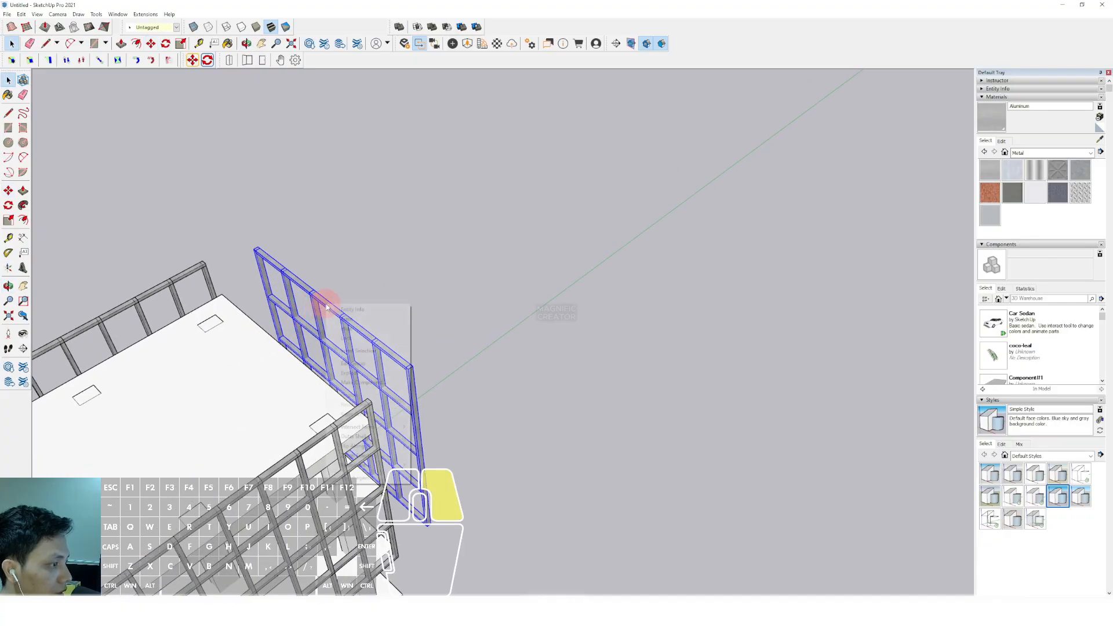
left_click(428, 455)
scroll(313, 392, "up", 5)
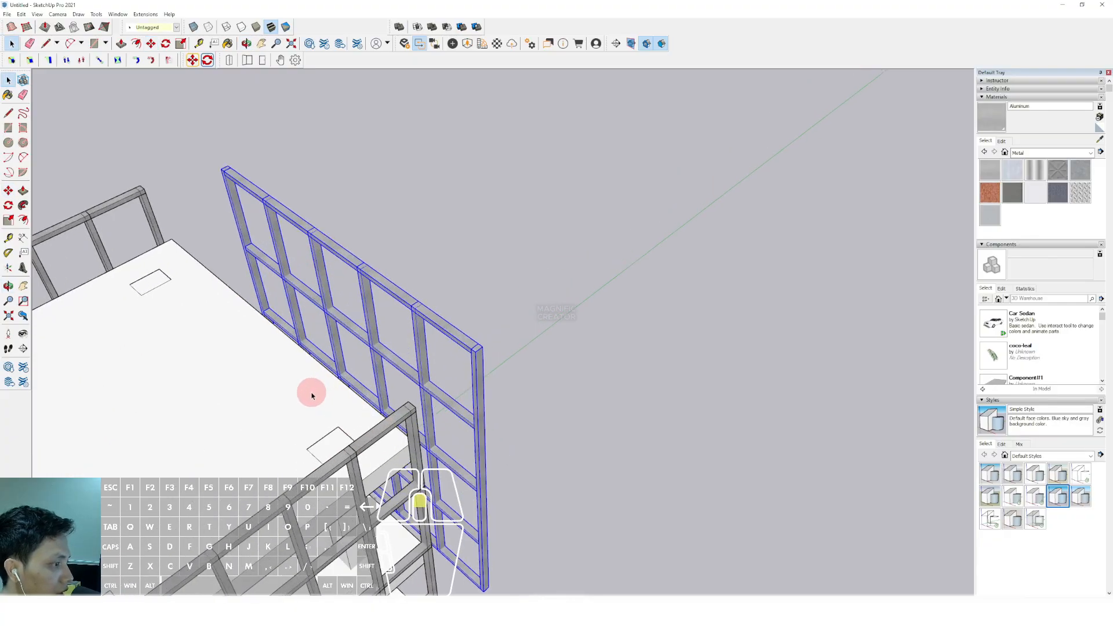
scroll(349, 325, "up", 2)
key("m")
left_click(351, 323)
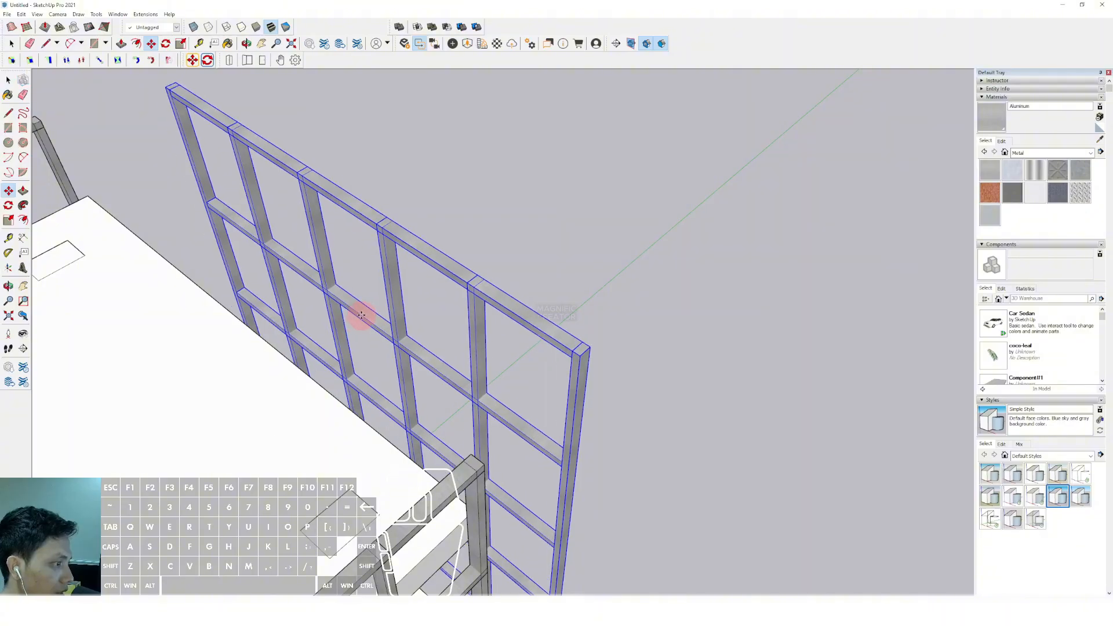
scroll(364, 309, "down", 2)
middle_click_drag(163, 219, 296, 257, "shift")
left_click(198, 214)
Move the copied long-side grid inward so it closes the corners with the two short-side grids
key("space")
scroll(201, 223, "down", 1)
scroll(318, 202, "up", 5)
left_click(319, 185)
scroll(318, 186, "up", 3)
key("m")
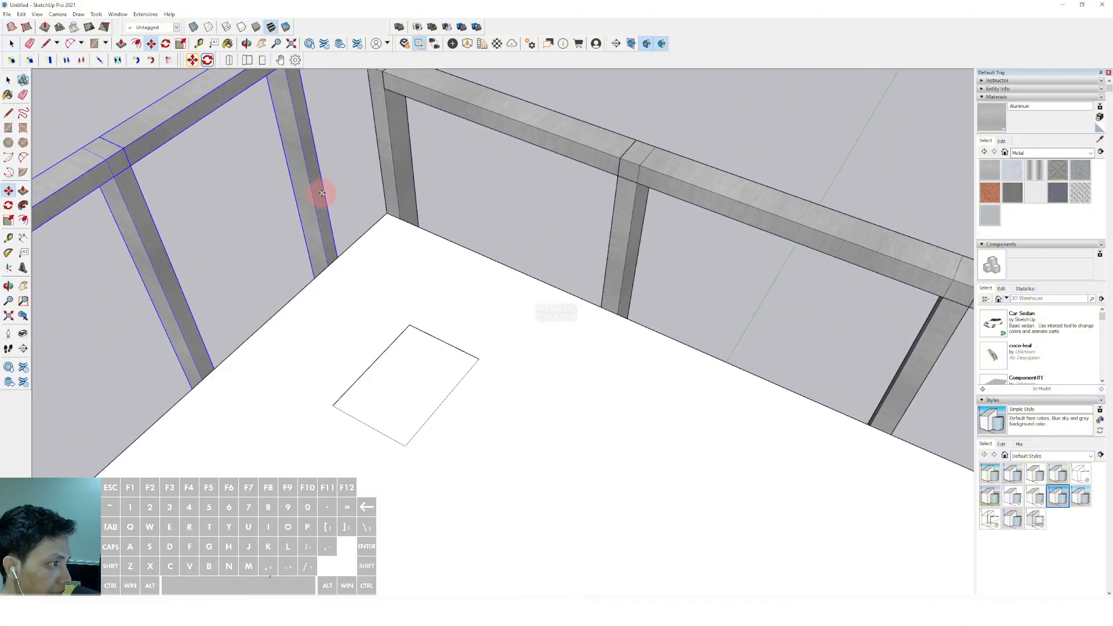
key("space")
scroll(385, 216, "down", 10)
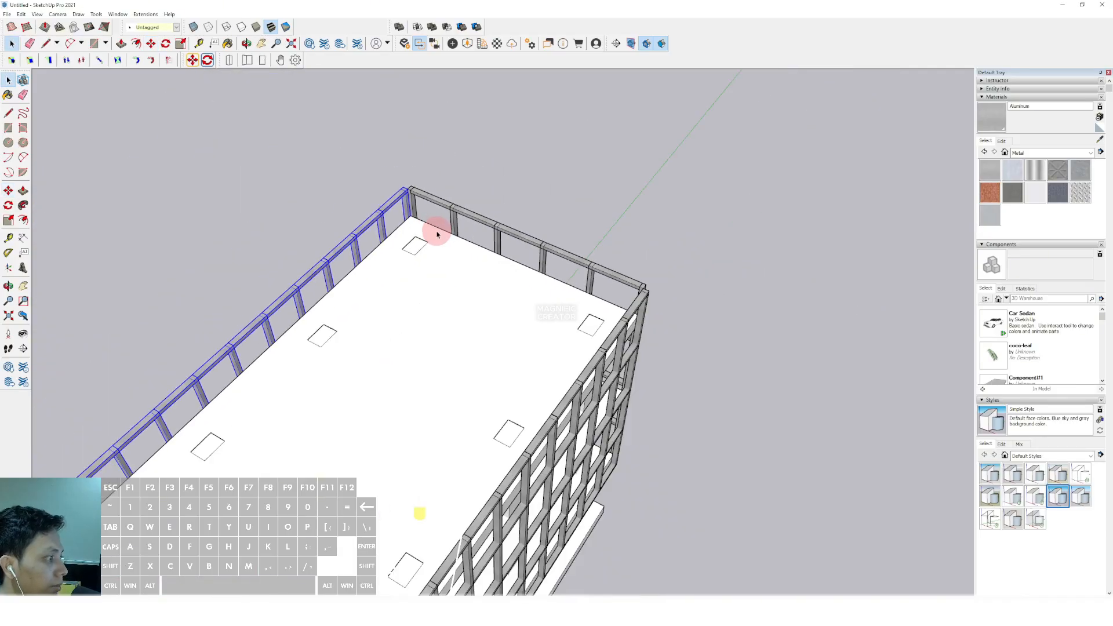
Draw a rectangle across the top of the four facade grids, from the front corner to the diagonally opposite rear corner
middle_click_drag(464, 340, 497, 249)
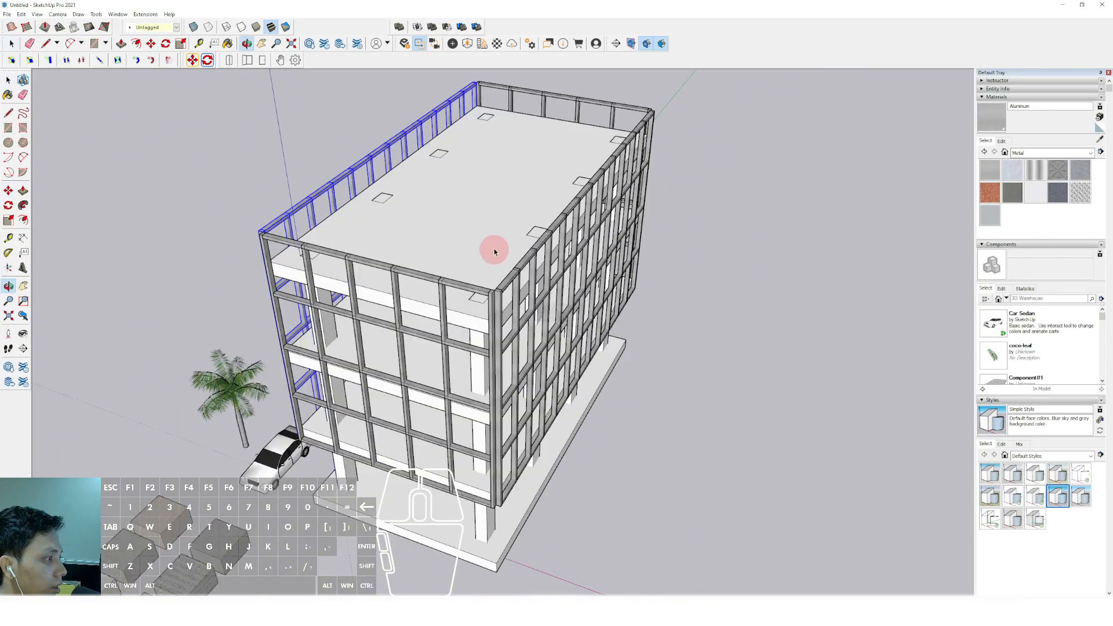
scroll(499, 227, "up", 4)
scroll(472, 323, "up", 3)
key("r")
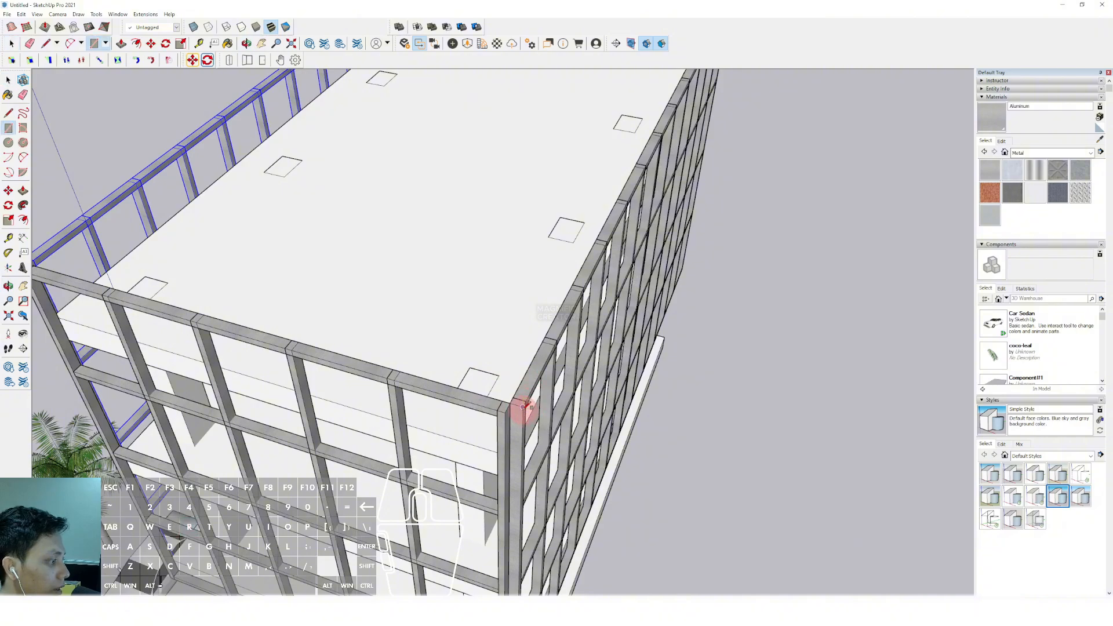
scroll(463, 235, "down", 3)
scroll(475, 168, "up", 5)
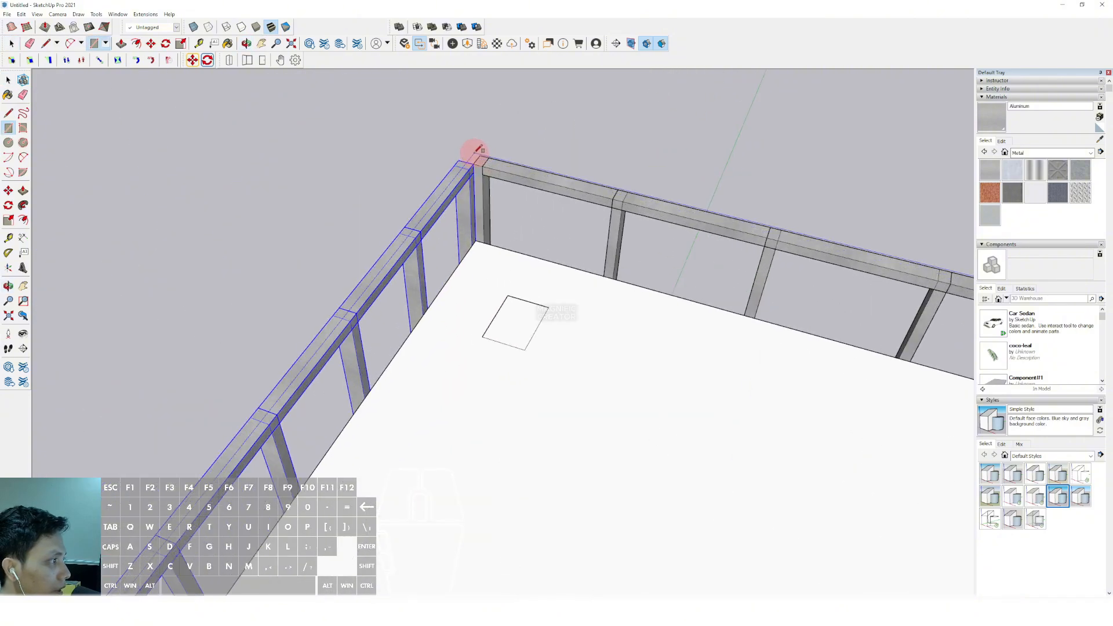
left_click(477, 155)
key("space")
scroll(471, 187, "down", 8)
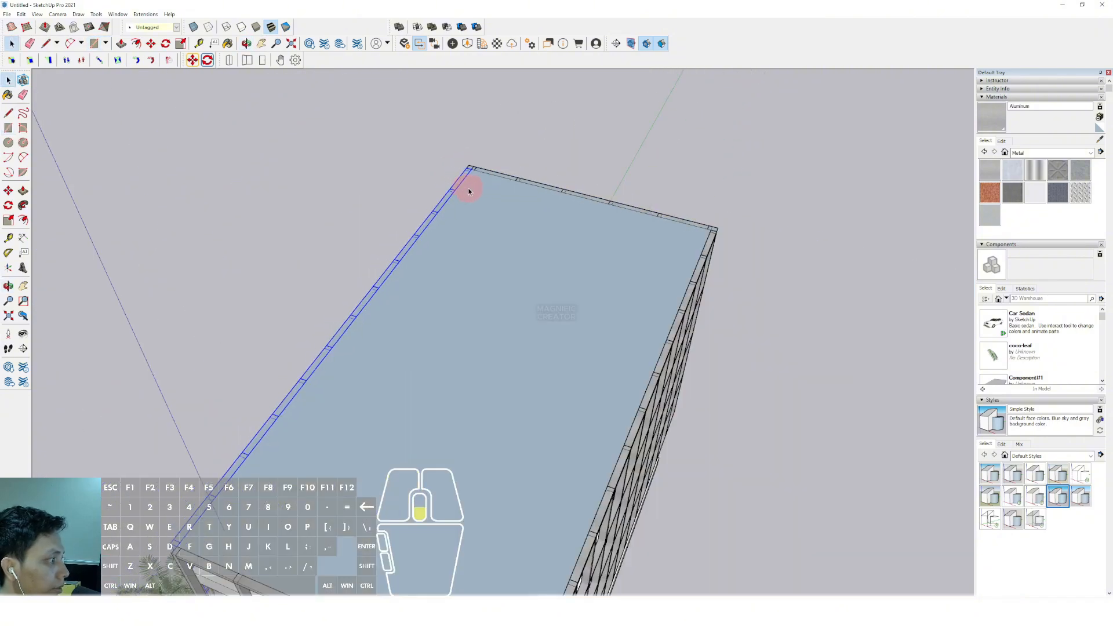
middle_click_drag(493, 388, 513, 306, "shift")
scroll(512, 306, "up", 1)
left_click(513, 305)
scroll(492, 312, "up", 3)
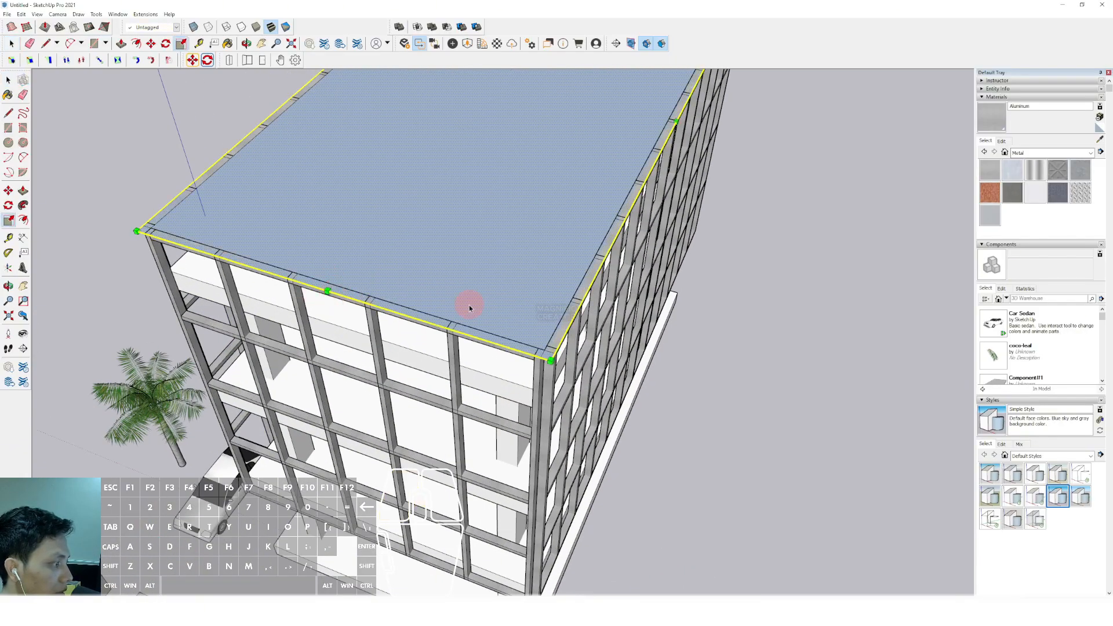
scroll(533, 306, "down", 2)
key("space")
Offset the top rectangle's outline slightly outward and delete the inner face to leave a thin ring
middle_click_drag(589, 253, 465, 394)
scroll(528, 299, "up", 2)
key("f")
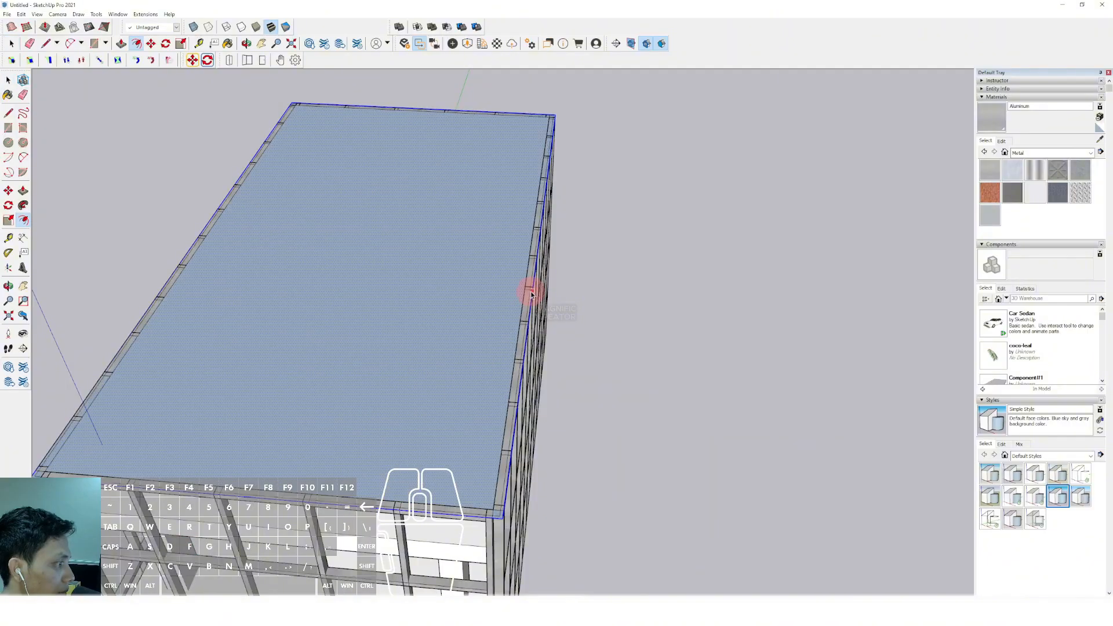
scroll(531, 295, "up", 2)
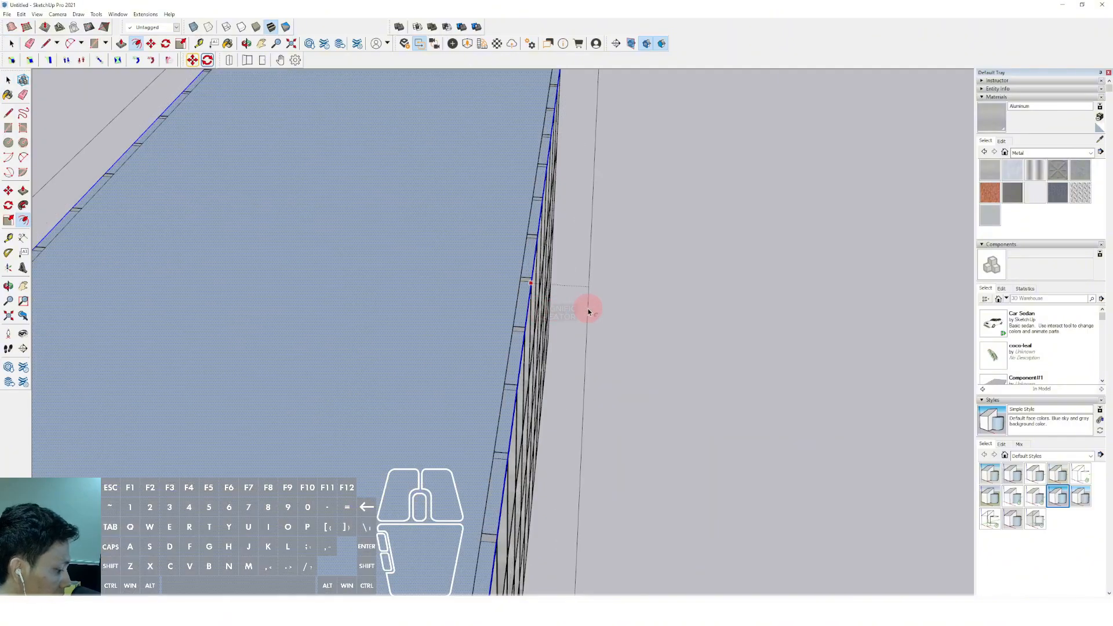
key("space")
scroll(510, 299, "up", 2)
left_click(454, 289)
key("Delete")
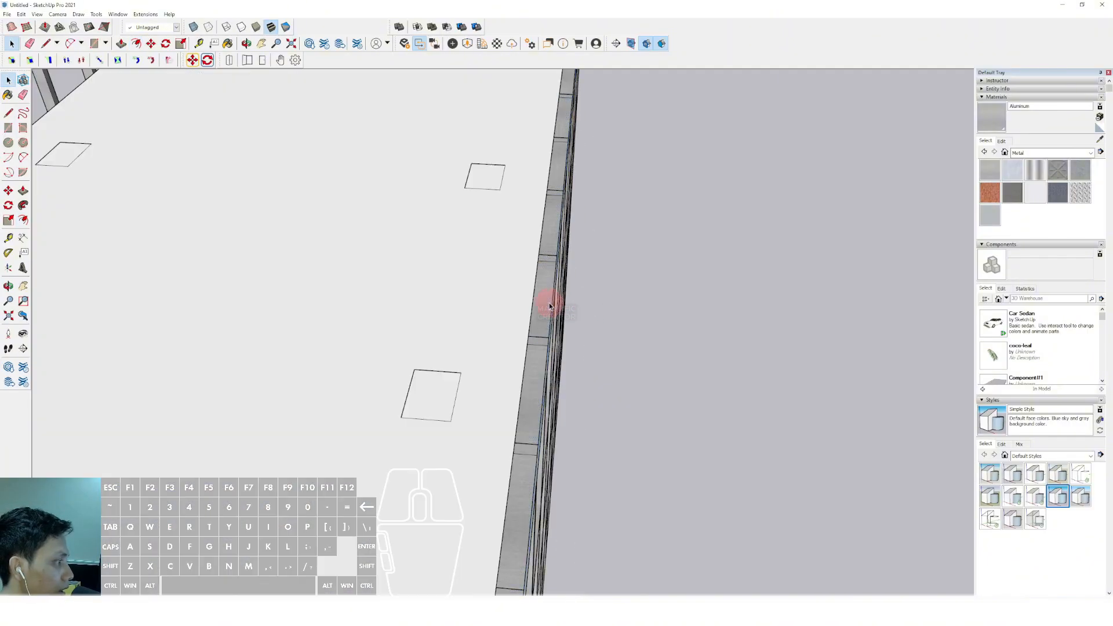
Push/Pull the thin ring down to the lower edge of the facade grids to form a shell around the building
scroll(545, 300, "up", 3)
scroll(522, 293, "down", 1)
key("p")
scroll(564, 407, "down", 6)
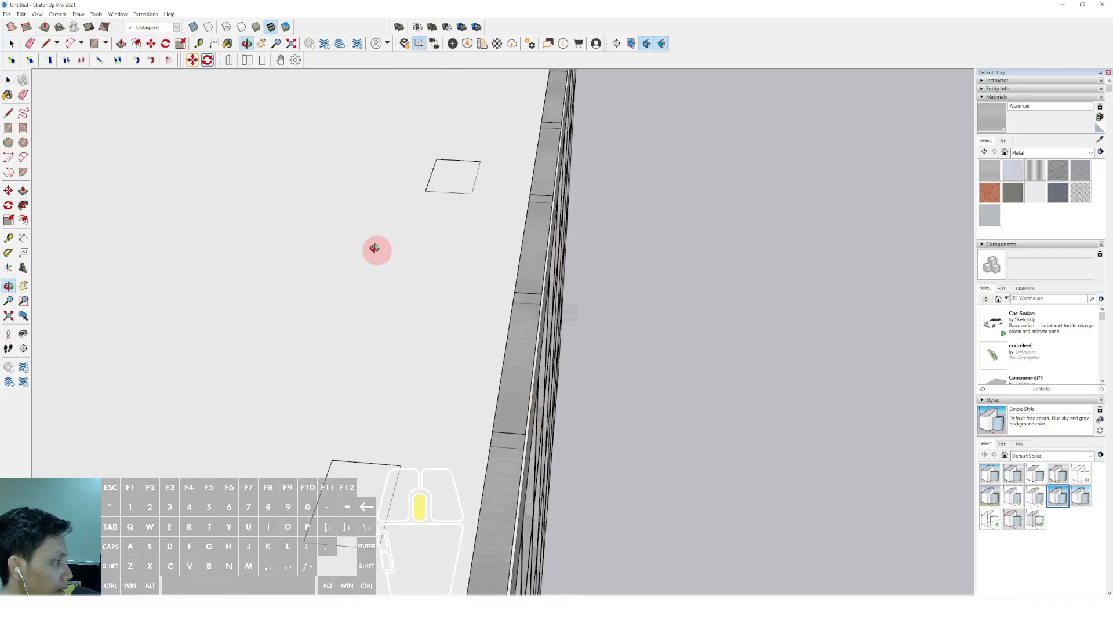
middle_click_drag(488, 312, 374, 353)
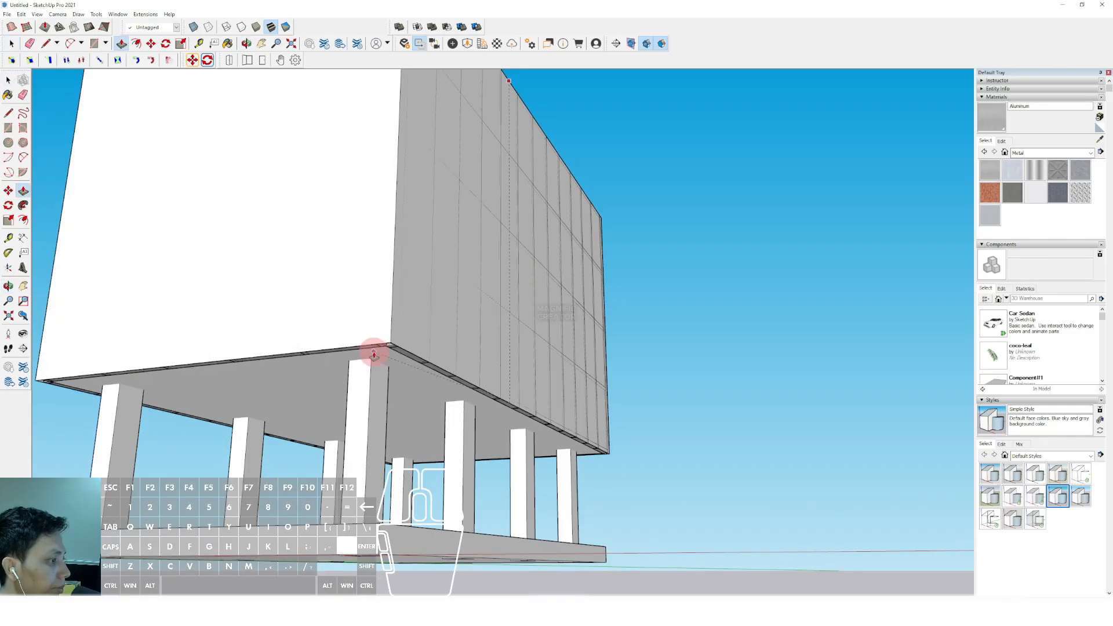
key("space")
Select the whole thin shell around the building and make it a group
scroll(459, 427, "down", 3)
scroll(418, 217, "up", 6)
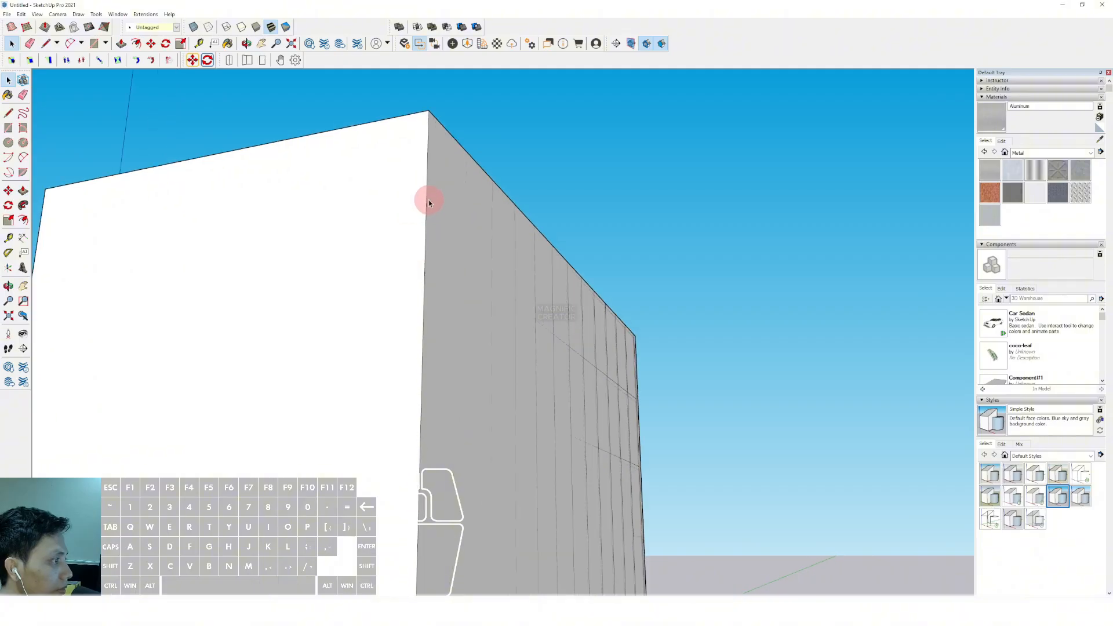
right_click(429, 202)
left_click(473, 273)
Apply Translucent Glass Blue from the Glass and Mirrors materials to the shell group
left_click(1090, 152)
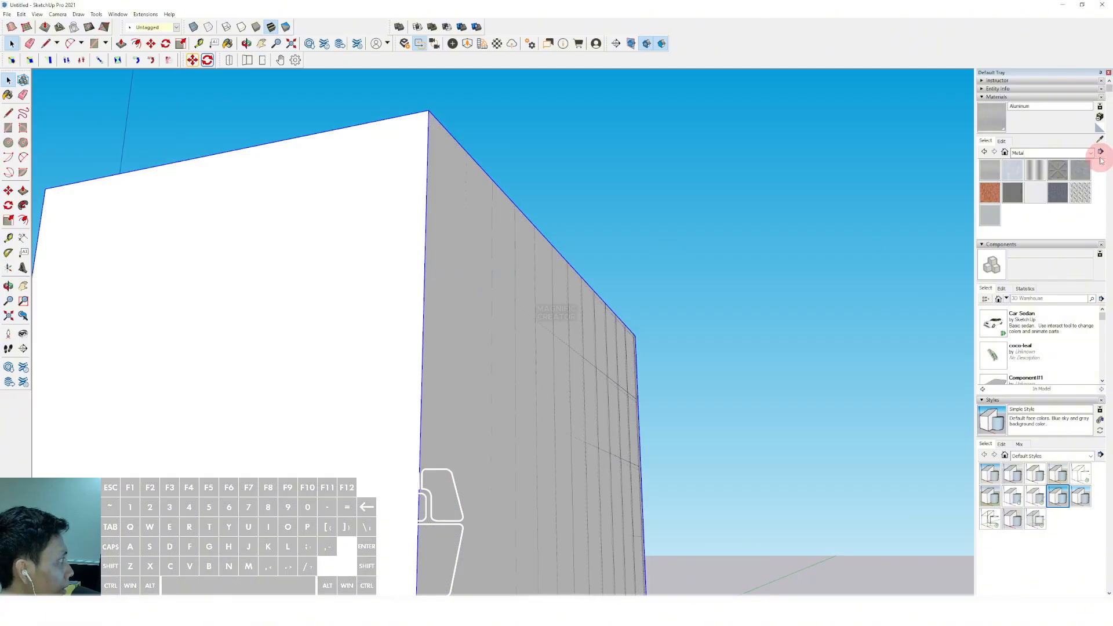
left_click(1036, 191)
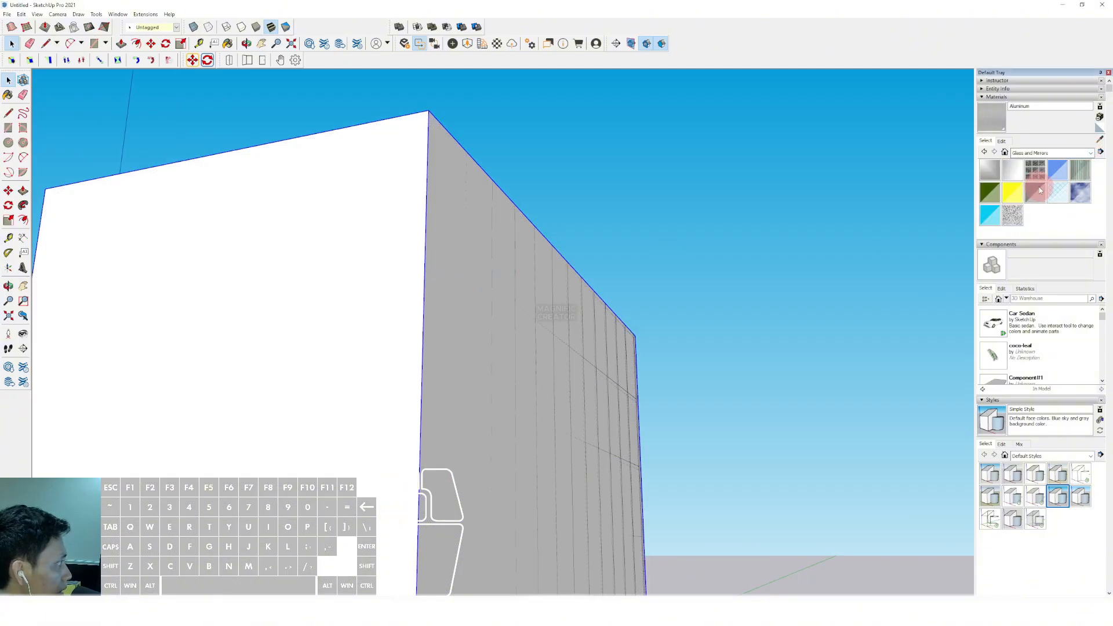
left_click(1056, 169)
scroll(464, 156, "up", 1)
left_click(449, 156)
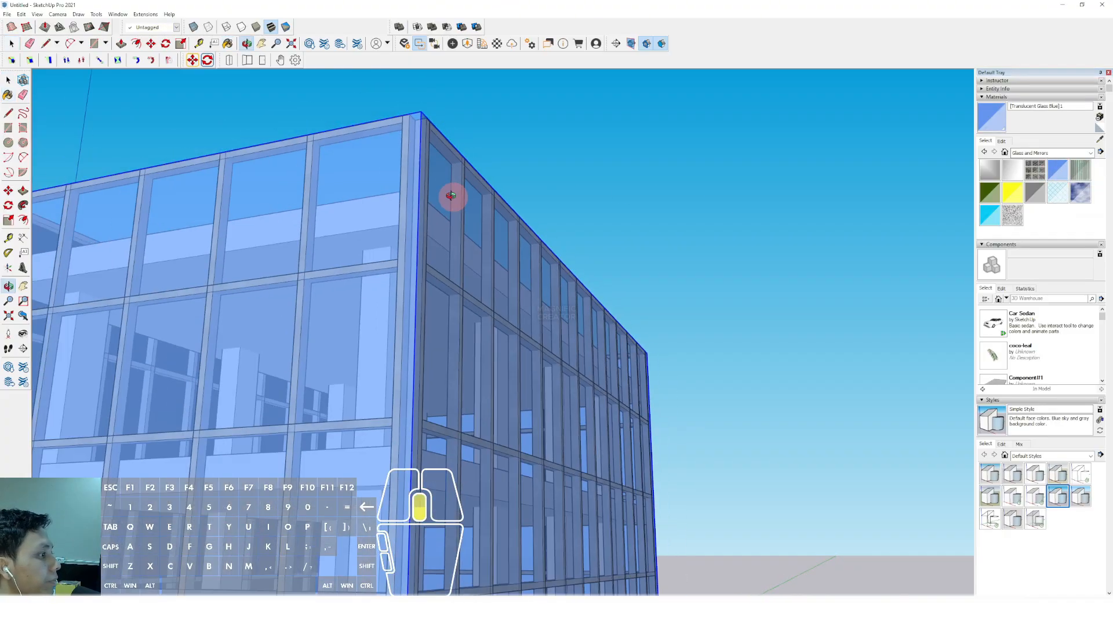
Select the building's top roof slab and make it a group
scroll(494, 294, "down", 5)
scroll(492, 298, "down", 2)
key("space")
mouse_move(469, 342)
middle_mouse_down("shift")
mouse_move(480, 232)
mouse_move(466, 252)
middle_mouse_up("shift")
mouse_move(465, 252)
middle_mouse_down()
mouse_move(460, 278)
mouse_move(477, 271)
mouse_move(469, 321)
mouse_move(619, 295)
mouse_move(551, 197)
mouse_move(575, 244)
mouse_move(559, 298)
mouse_move(629, 280)
mouse_move(530, 278)
mouse_move(518, 235)
mouse_move(524, 189)
middle_mouse_up()
scroll(460, 278, "up", 2)
right_click(527, 175)
left_click(558, 244)
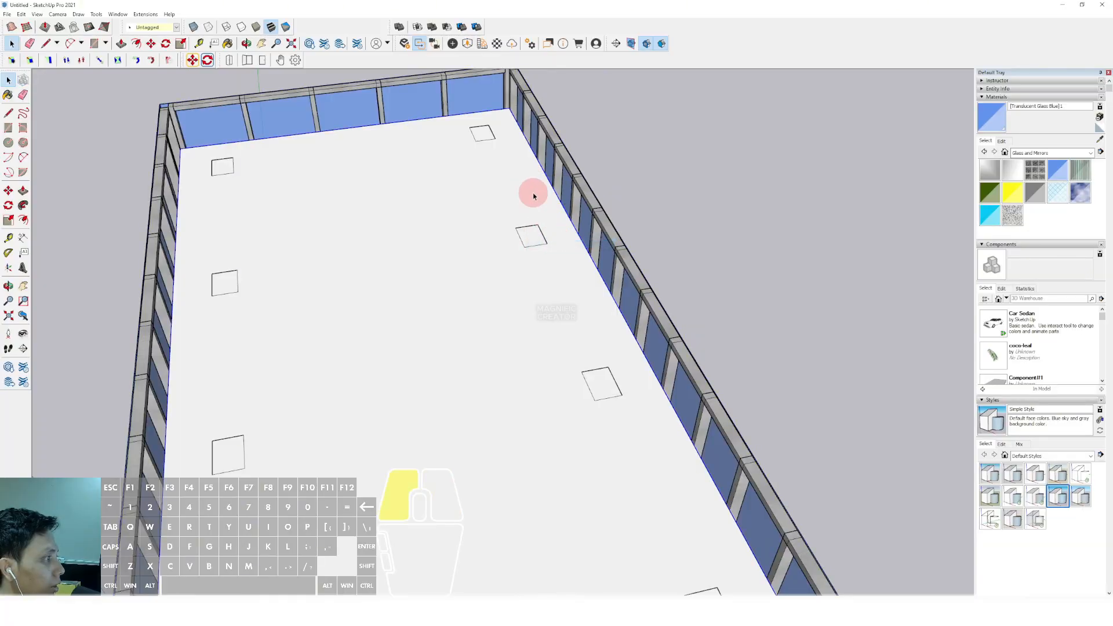
Inside the roof slab group, offset the top face slightly inward and Push/Pull the rim up into a parapet
double_click(530, 192)
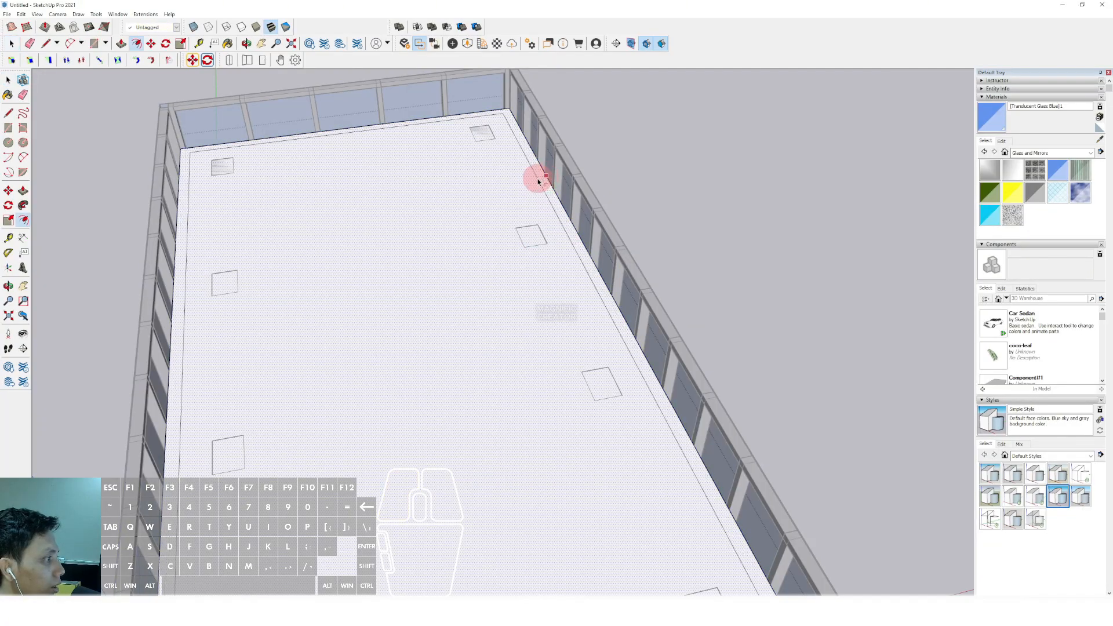
scroll(535, 182, "up", 4)
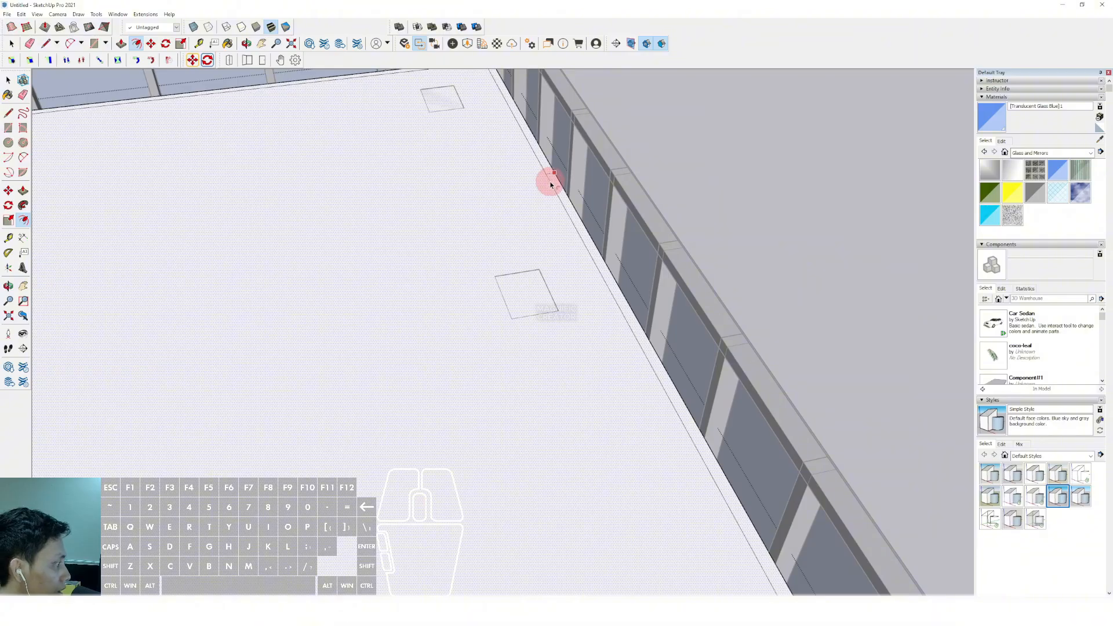
scroll(551, 184, "up", 3)
key("v")
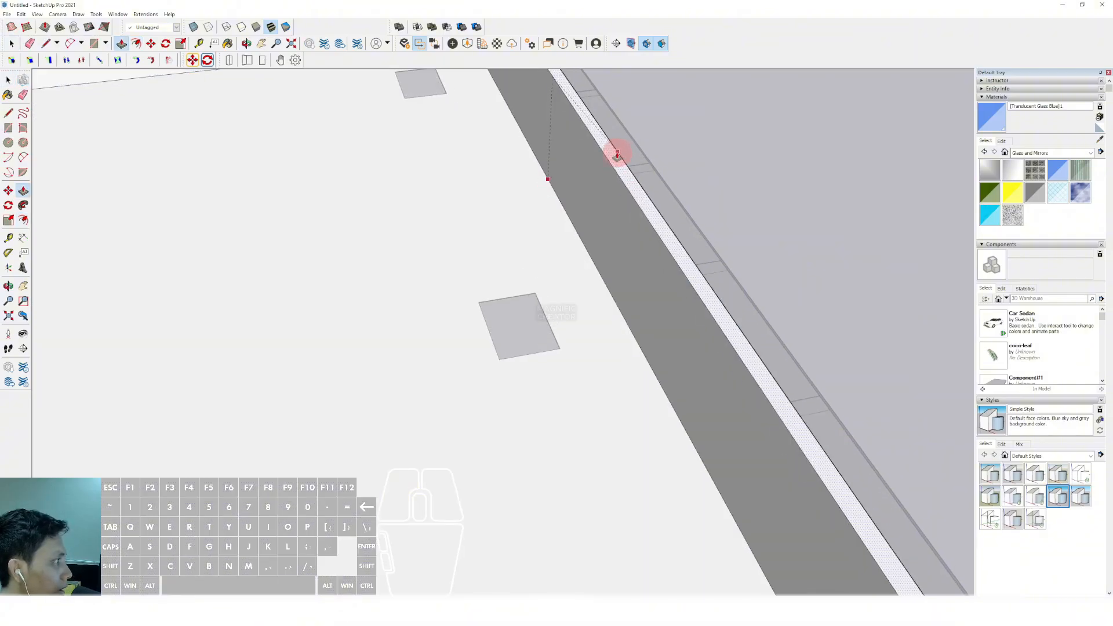
scroll(714, 141, "down", 4)
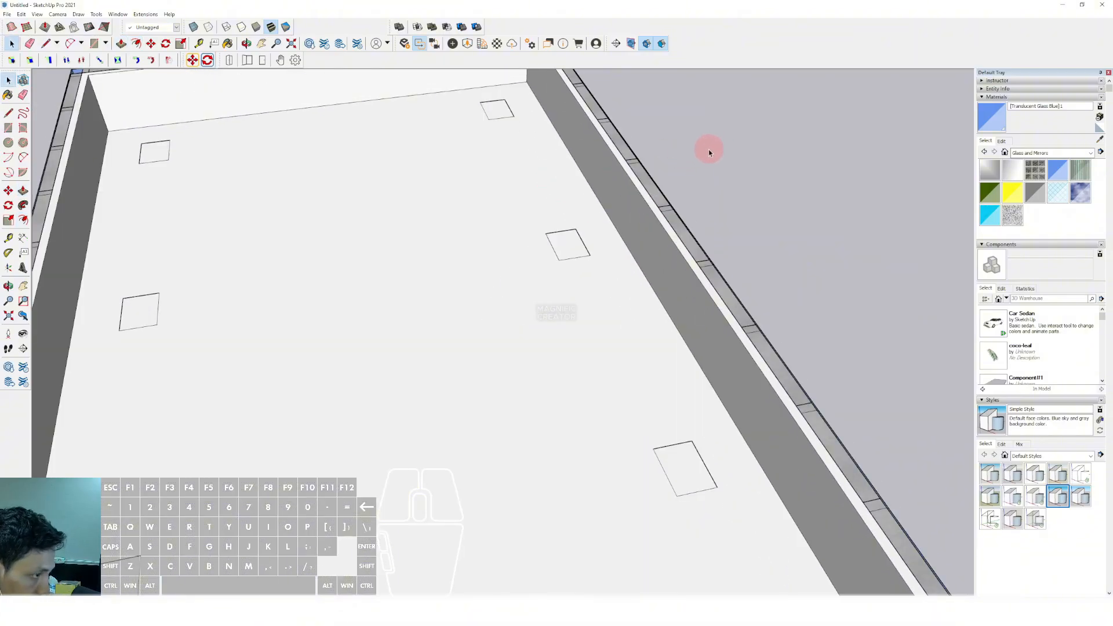
Draw a rectangle on the rear part of the roof inside the parapet and extrude it upward into a tall rooftop box
middle_click_drag(659, 229, 446, 210)
left_click(445, 210)
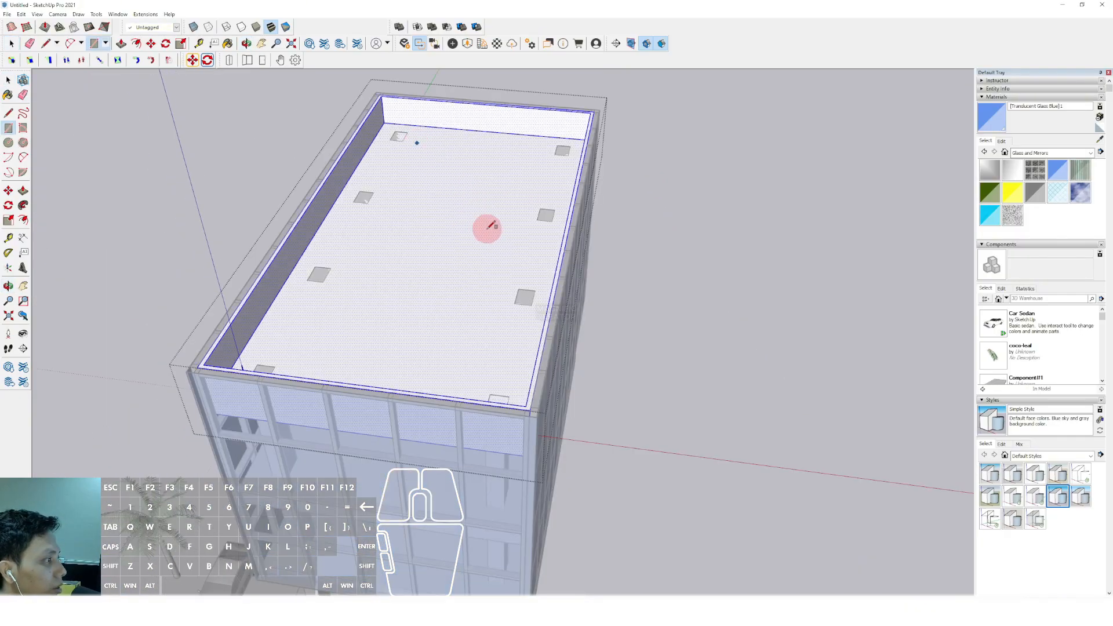
middle_click_drag(502, 251, 455, 199)
key("v")
left_click(479, 164)
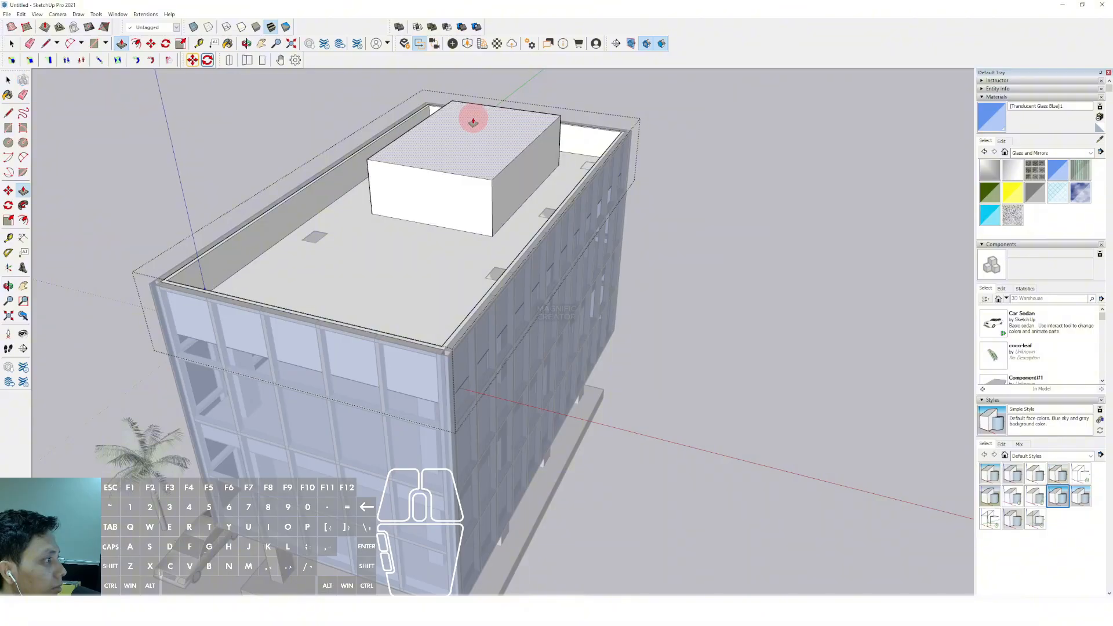
left_click(472, 119)
key("space")
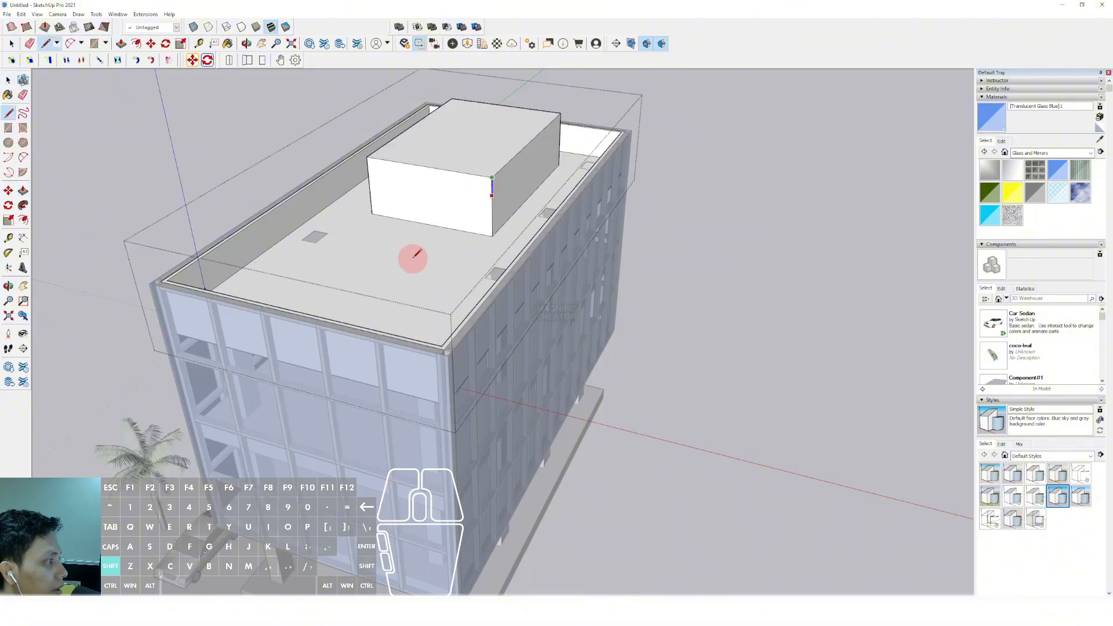
left_click_drag(495, 153, 495, 137)
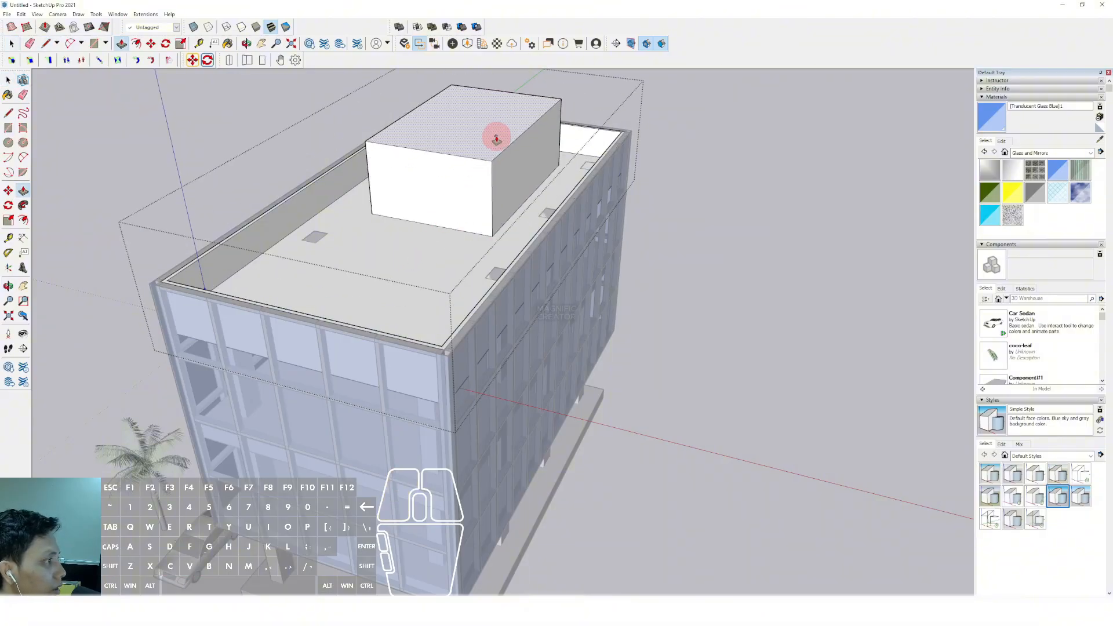
Offset the rooftop box's front face inward and push the inner face back to form a framed recess
key("space")
scroll(439, 188, "down", 4)
scroll(456, 177, "up", 5)
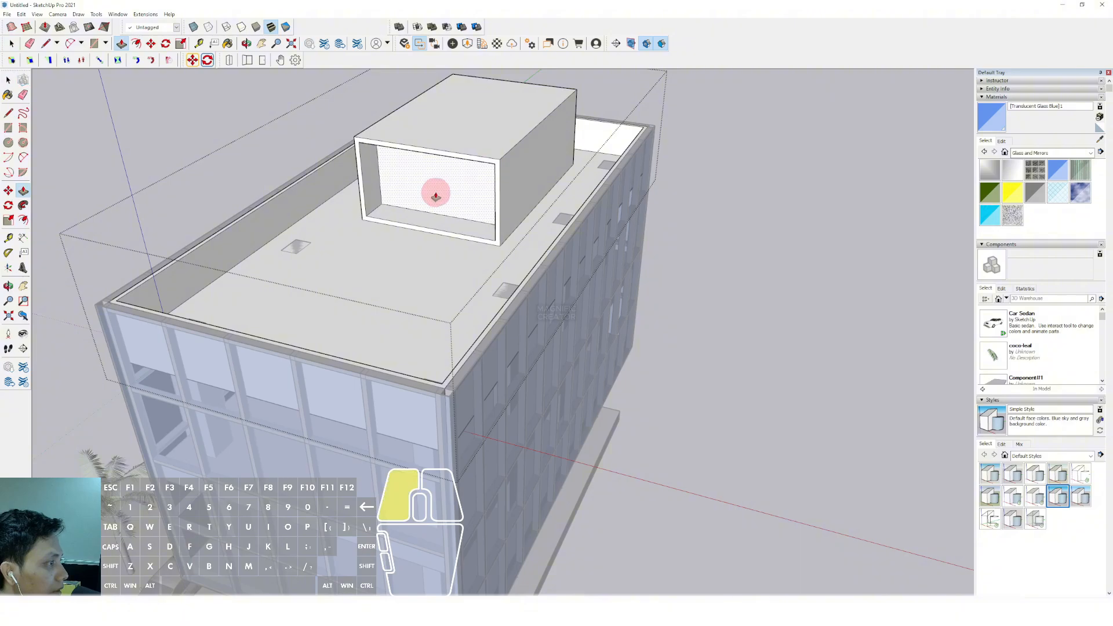
scroll(440, 192, "down", 5)
Draw a rectangle on the ground-floor base slab, spanning between the outer corners of diagonally opposite corner columns
middle_click_drag(648, 231, 492, 256)
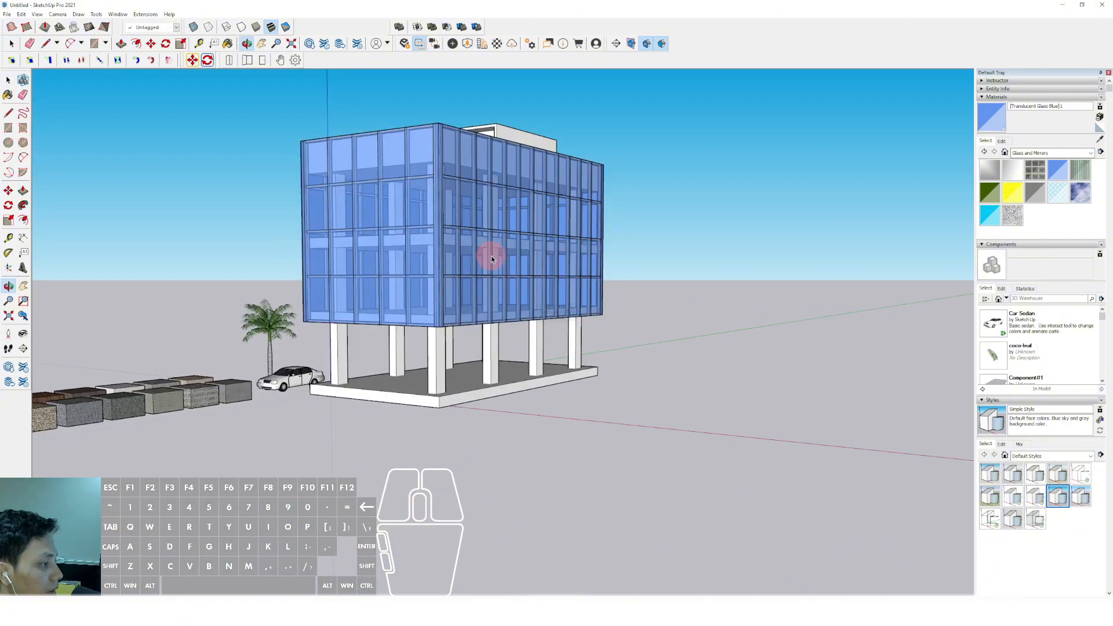
scroll(470, 304, "up", 4)
scroll(522, 394, "up", 2)
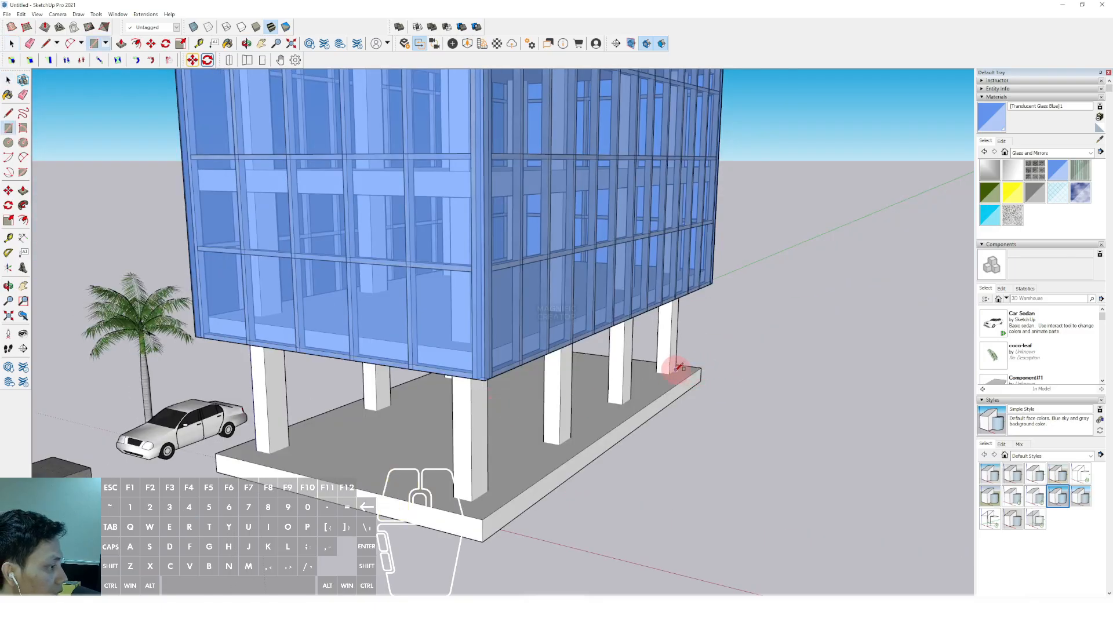
left_click(677, 369)
scroll(677, 370, "down", 3)
middle_click_drag(430, 403, 444, 449)
scroll(370, 391, "up", 5)
left_click(367, 391)
key("space")
scroll(368, 392, "down", 2)
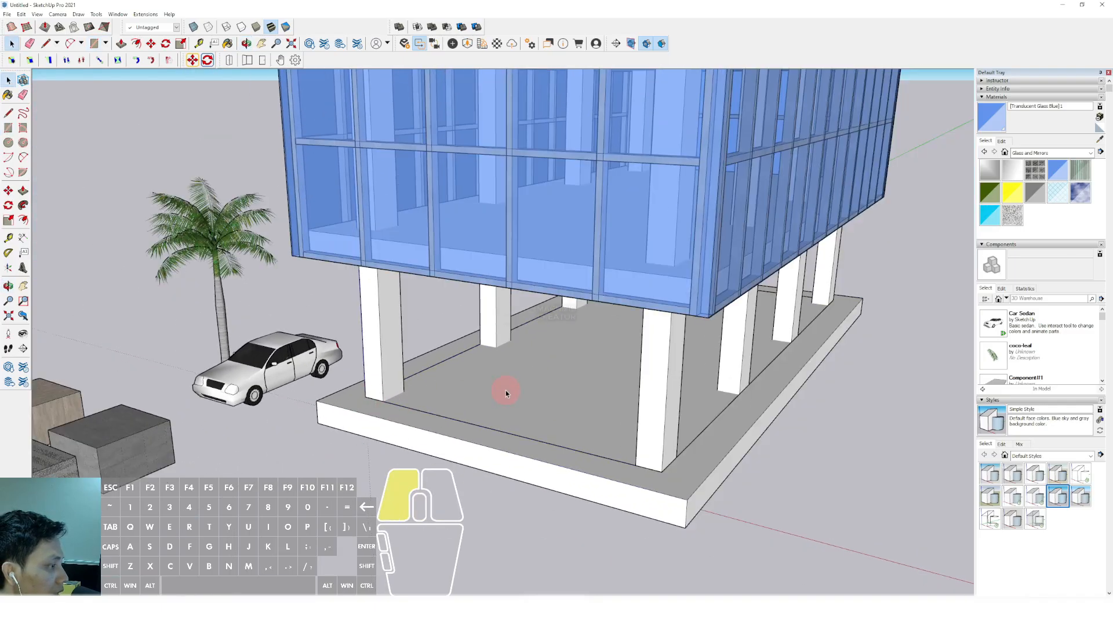
Extrude the rectangle on the ground-floor base slab up to the underside of the glazed upper storeys
left_click(506, 394)
scroll(736, 414, "up", 4)
key("p")
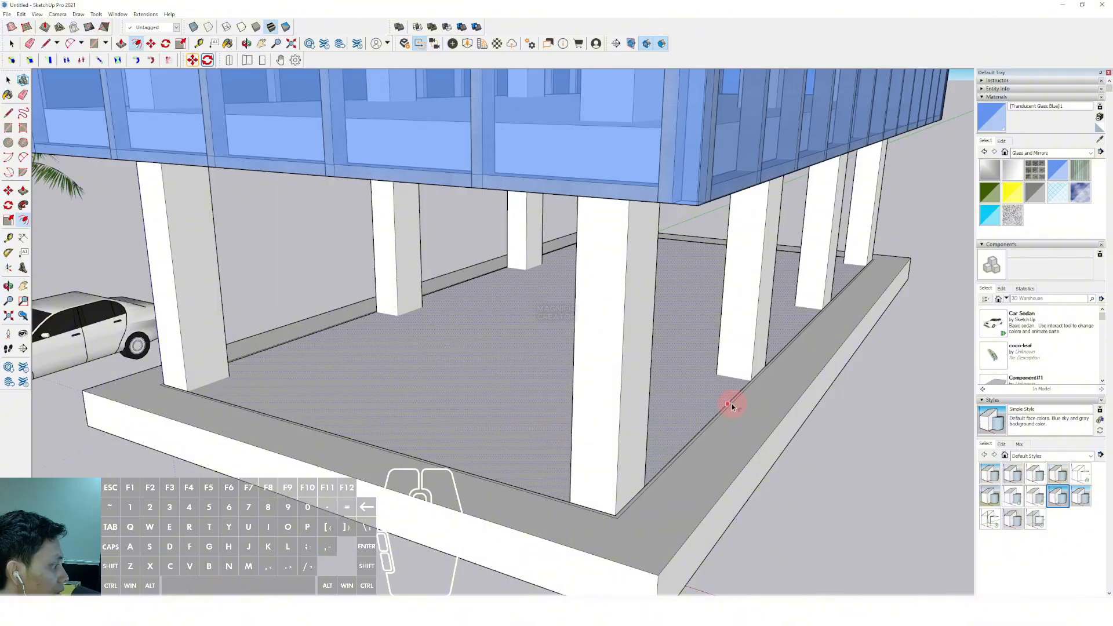
scroll(732, 408, "up", 6)
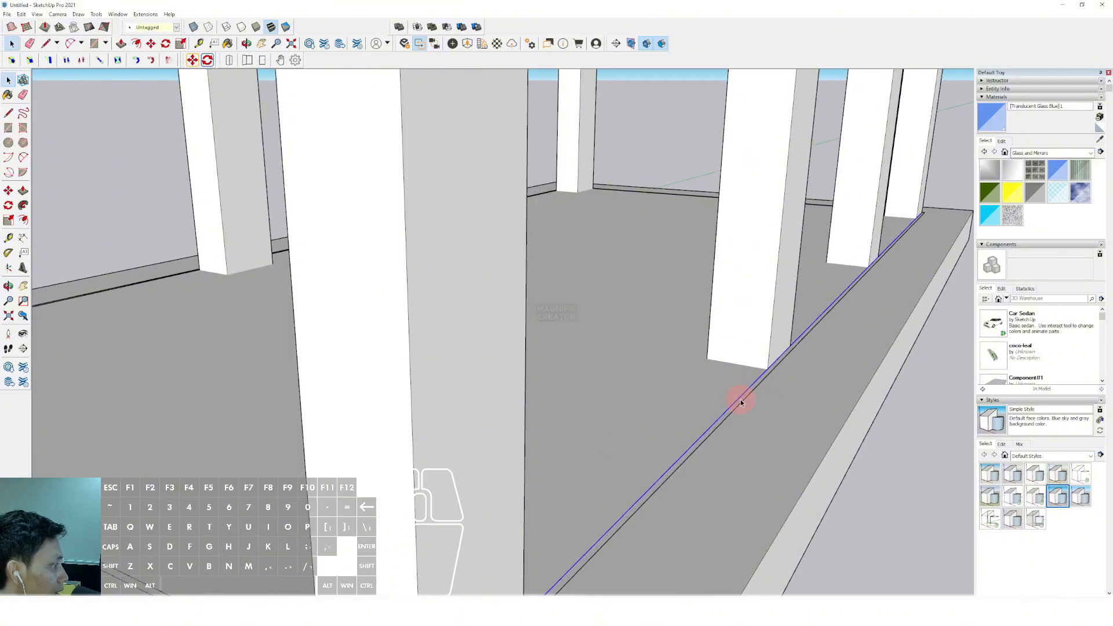
key("p")
scroll(757, 323, "down", 5)
middle_click_drag(757, 325, 747, 384, "shift")
left_click(711, 208)
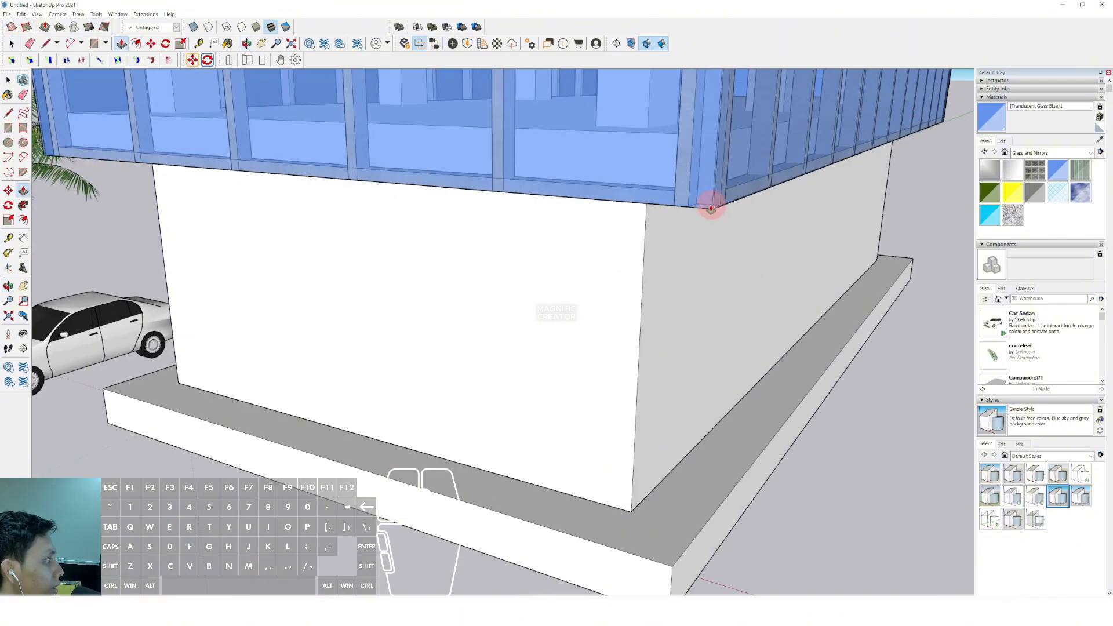
Select the whole ground-floor box and paint it with the Translucent Glass Blue material
key("space")
scroll(645, 232, "down", 1)
left_click(644, 243)
triple_click(643, 242)
key("w")
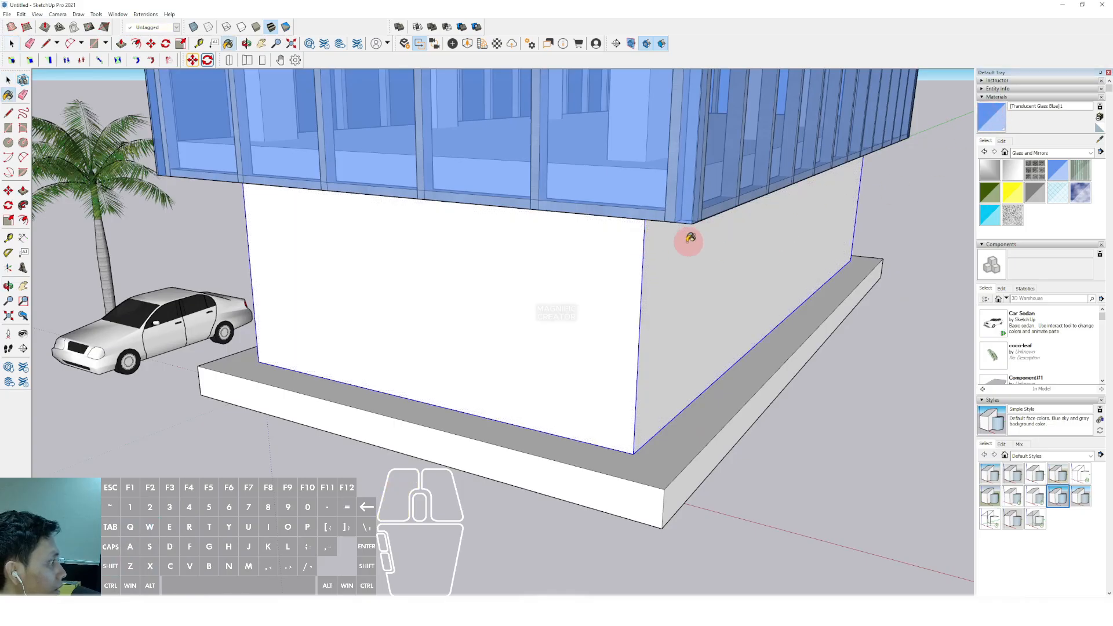
left_click(690, 238)
scroll(671, 261, "down", 10)
key("space")
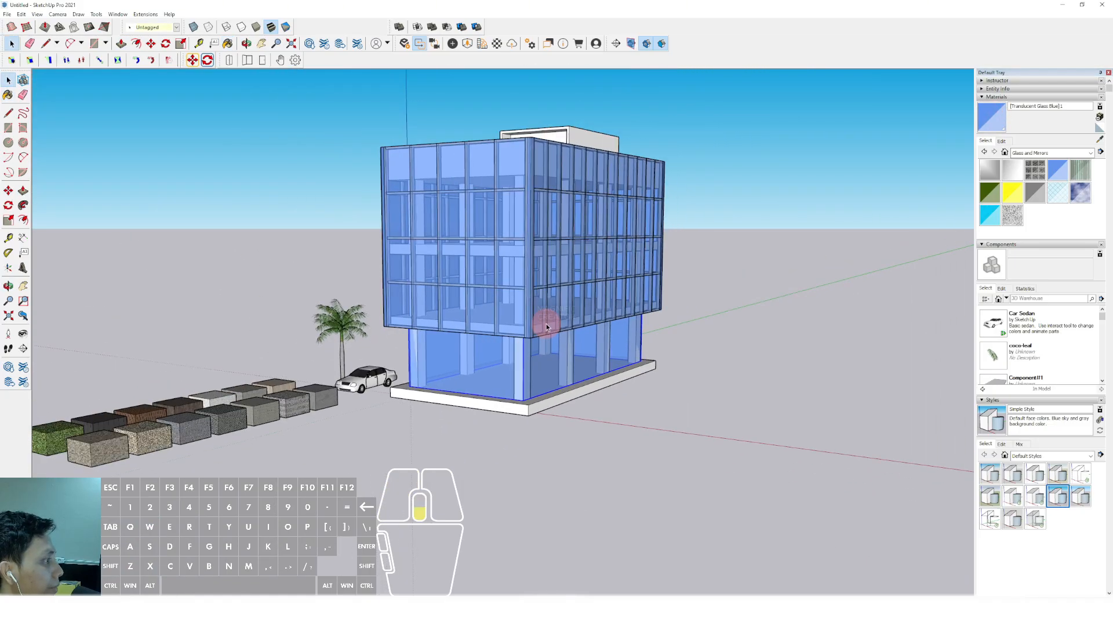
middle_click_drag(546, 324, 546, 284)
scroll(491, 284, "up", 3)
middle_click_drag(414, 261, 466, 231)
scroll(469, 231, "up", 2)
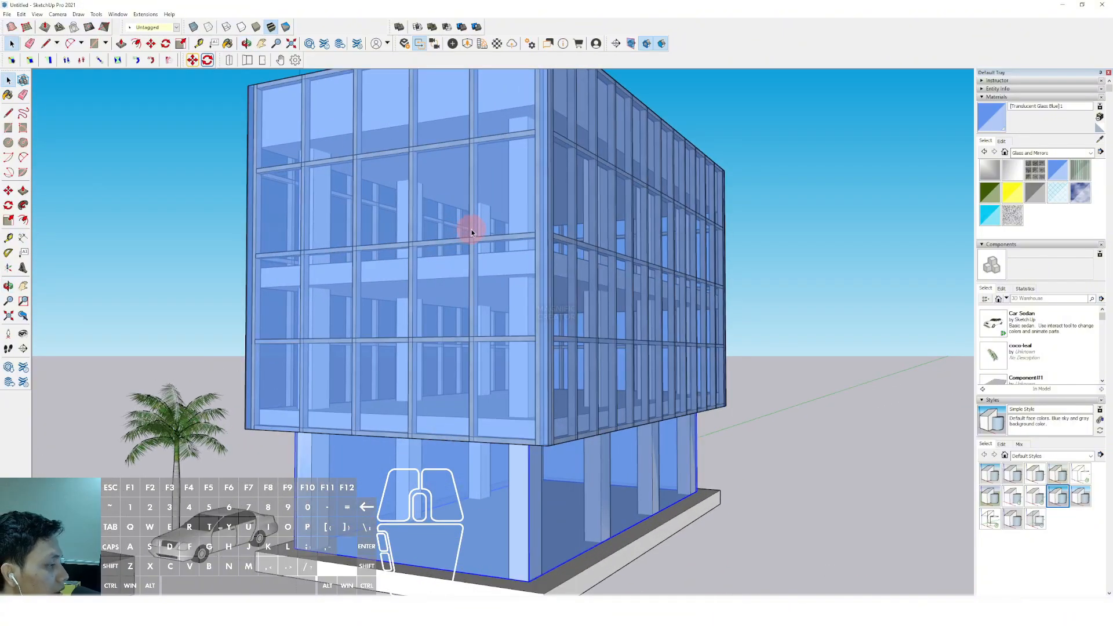
scroll(471, 232, "down", 2)
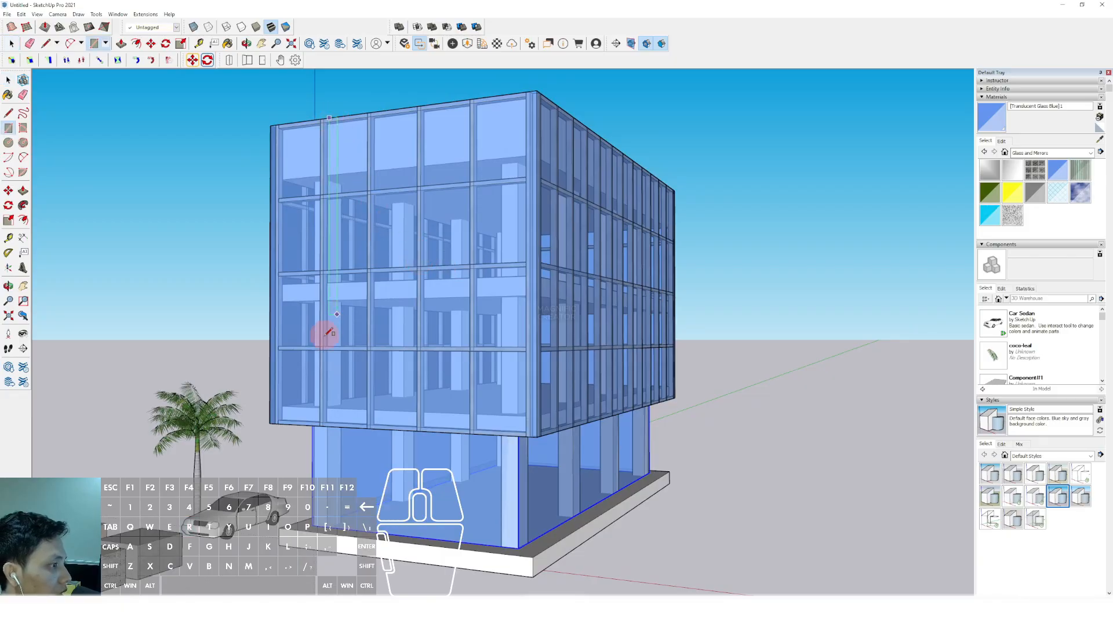
middle_click_drag(337, 396, 365, 422)
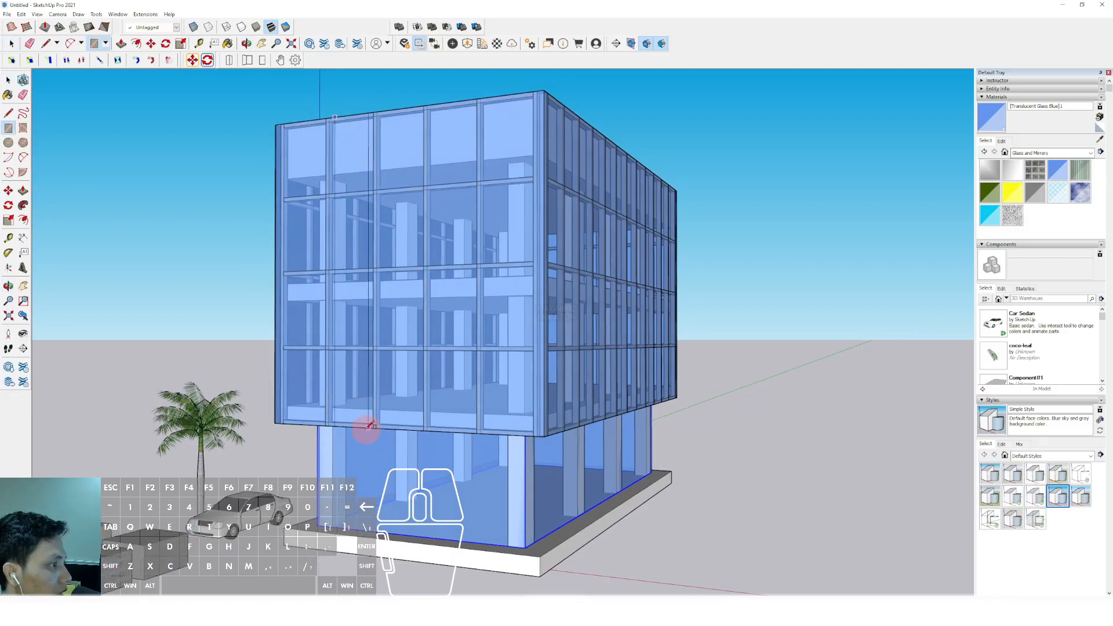
left_click(362, 425)
key("space")
left_click(345, 221)
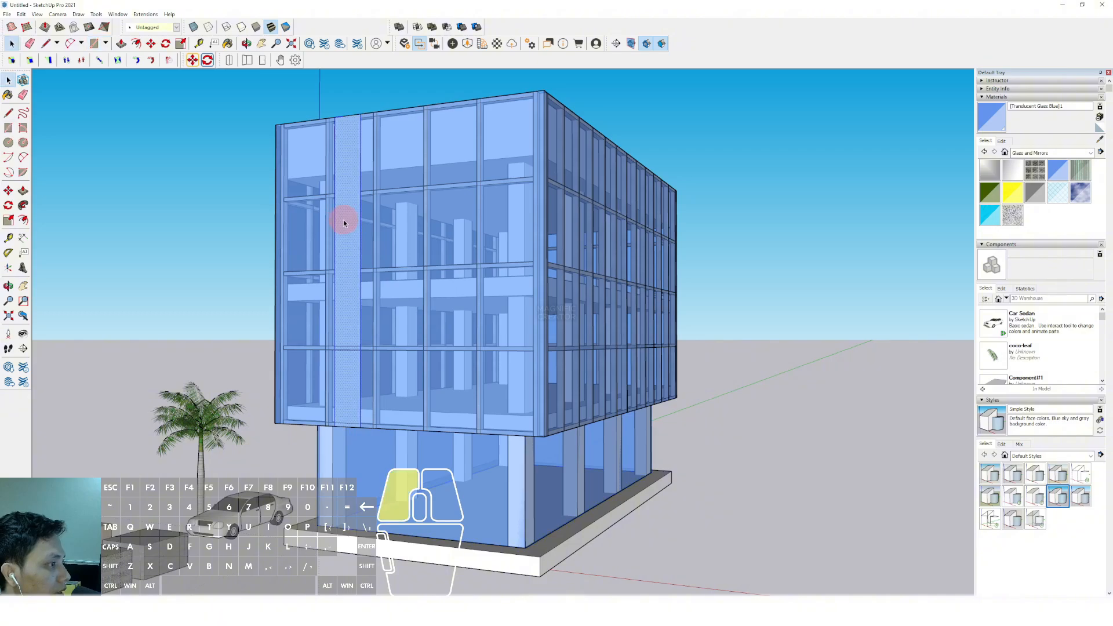
key("s")
left_click(334, 273)
key("space")
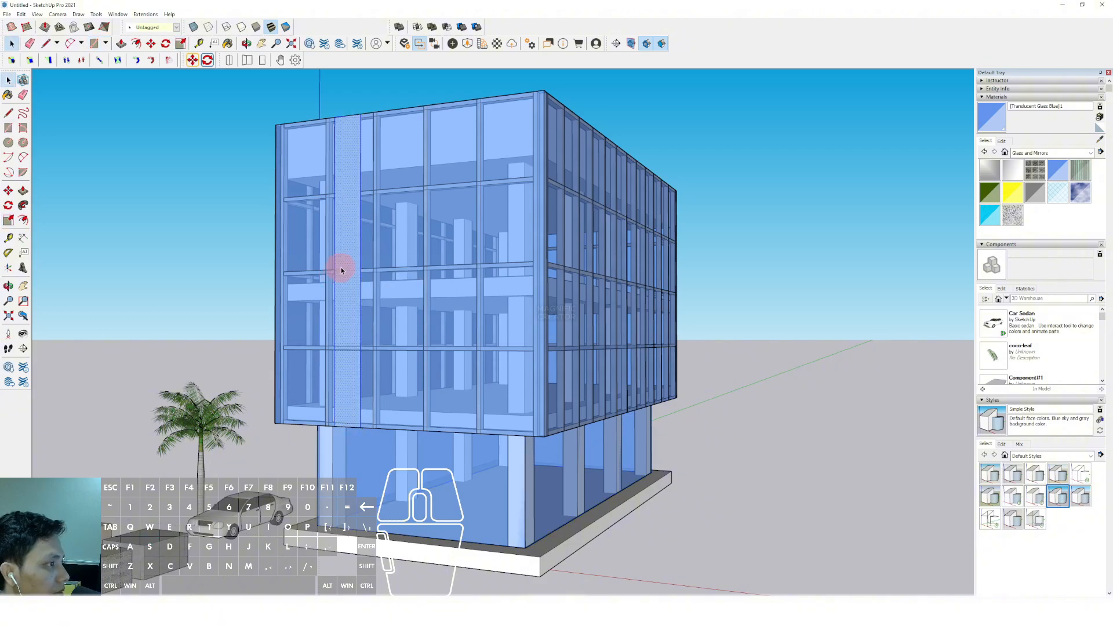
key("ctrl+z")
Draw a tall rectangle over the front facade's outermost bay on the palm-tree side, from the roof corner to just above the bottom frame
middle_click_drag(302, 146, 300, 241)
scroll(273, 194, "up", 4)
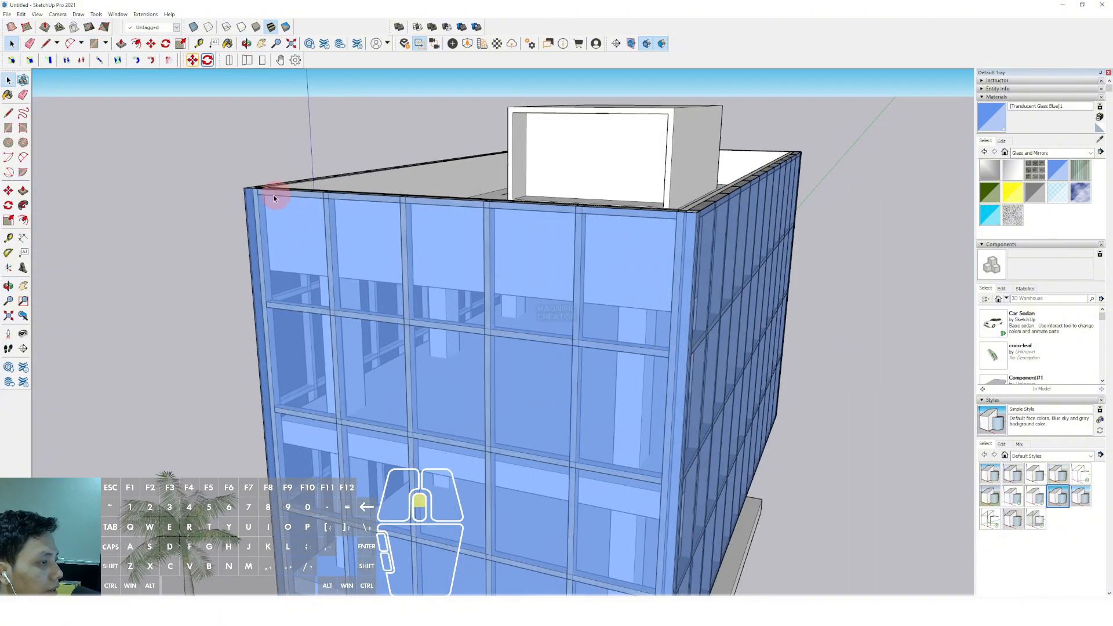
middle_click_drag(271, 195, 242, 276)
scroll(233, 270, "up", 4)
key("r")
left_click(215, 269)
scroll(341, 341, "down", 4)
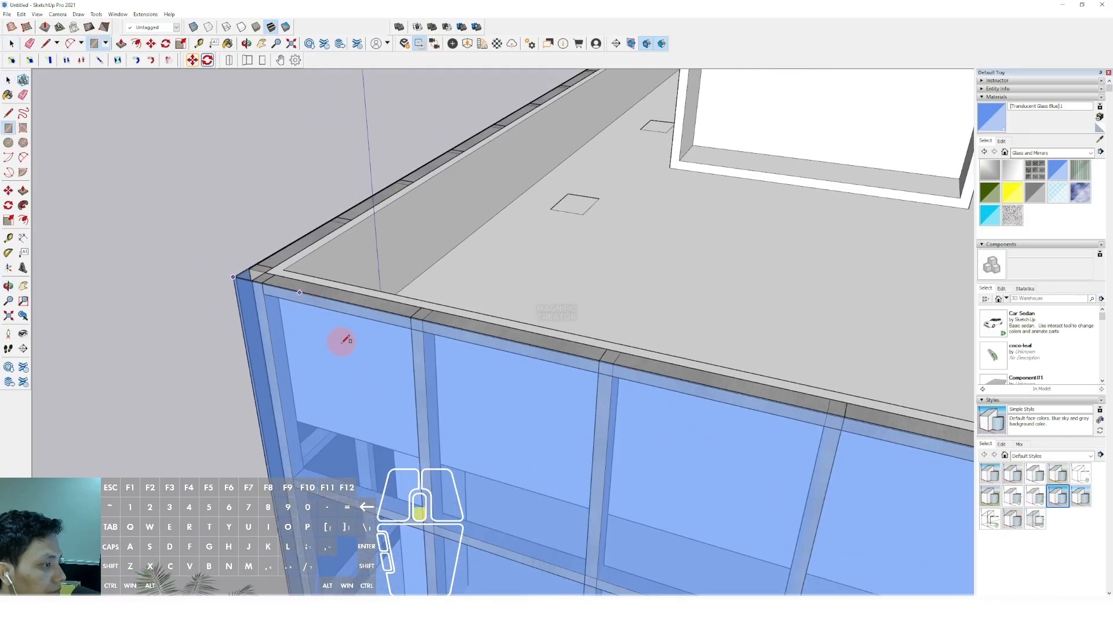
middle_click_drag(380, 452, 357, 149, "shift")
scroll(366, 236, "down", 5)
scroll(380, 350, "up", 6)
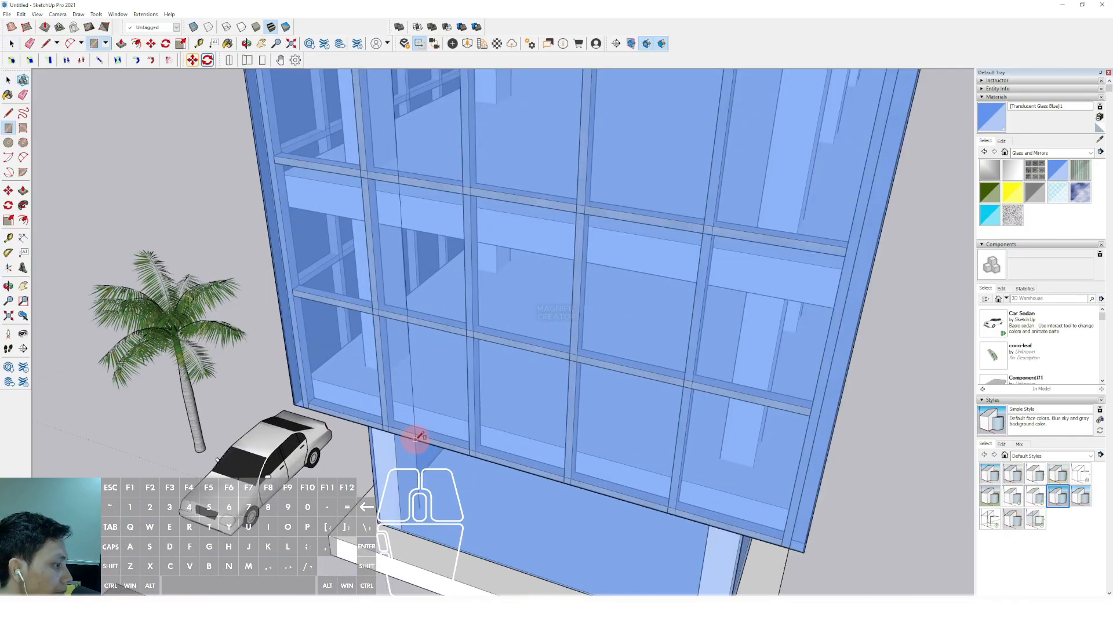
scroll(406, 435, "up", 4)
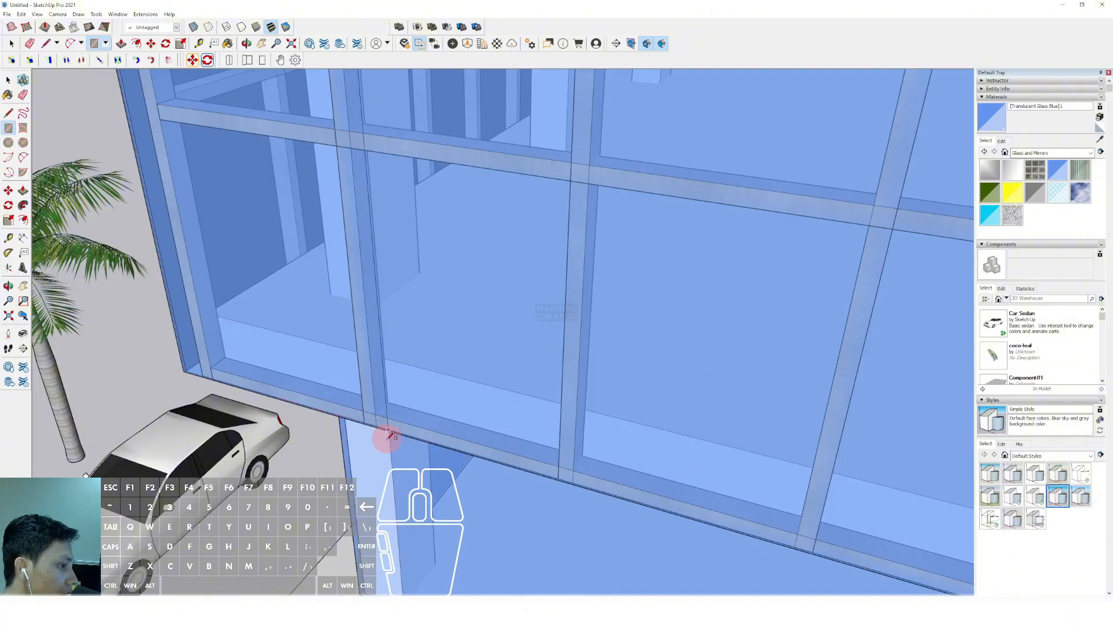
scroll(368, 418, "up", 2)
left_click(356, 386)
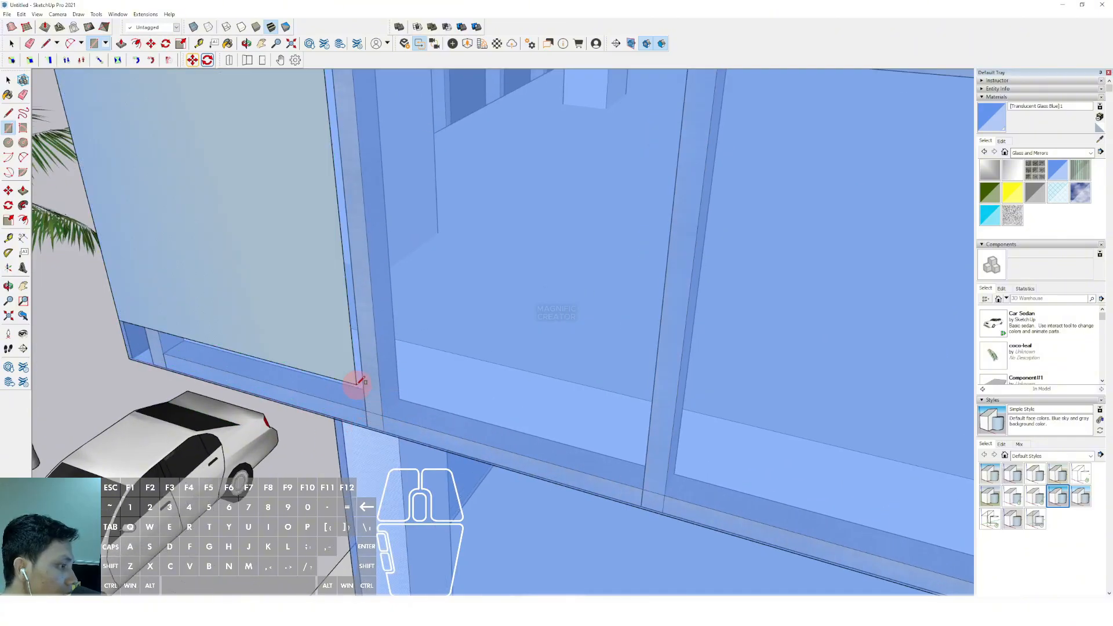
key("space")
scroll(330, 354, "down", 2)
scroll(329, 353, "down", 5)
Draw a rectangle along the upper front facade, from the tall strip to the opposite corner, completing an inverted L shape
key("r")
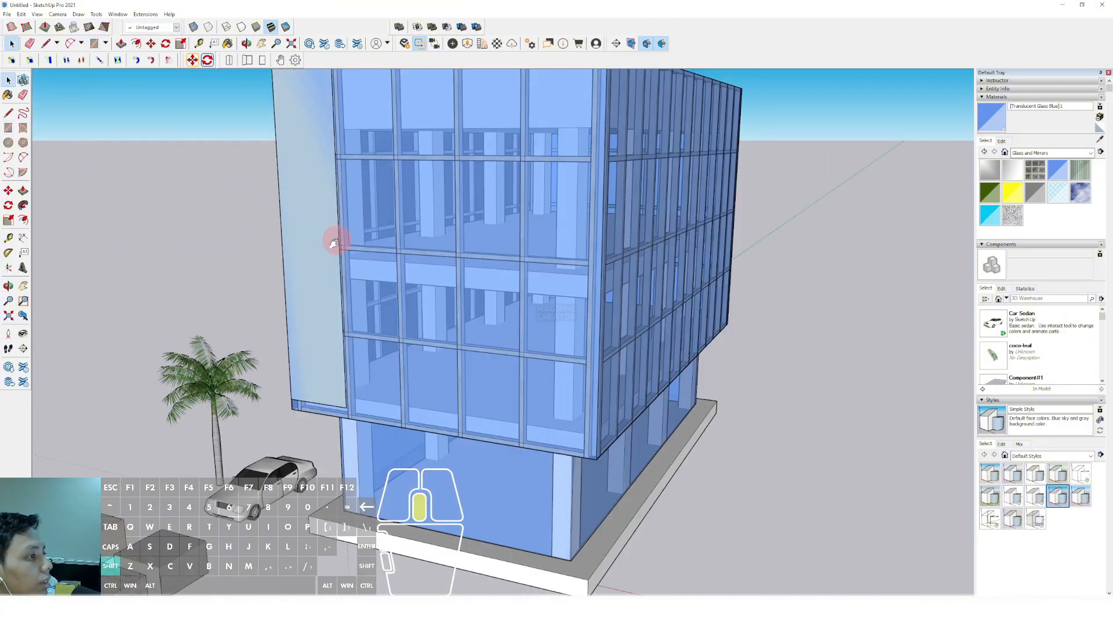
scroll(335, 192, "up", 4)
left_click(323, 135)
middle_click_drag(378, 183, 503, 298)
scroll(502, 298, "up", 1)
left_click(544, 336)
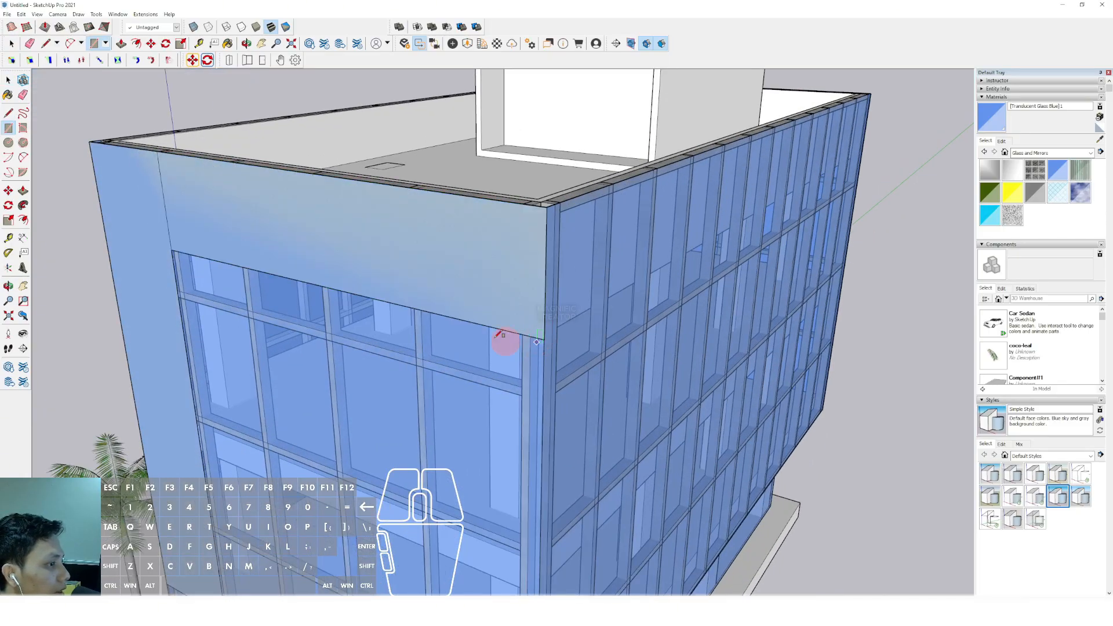
Push/Pull the inverted L-shaped front face slightly outward into a raised frame and select all its connected geometry
scroll(413, 244, "down", 3)
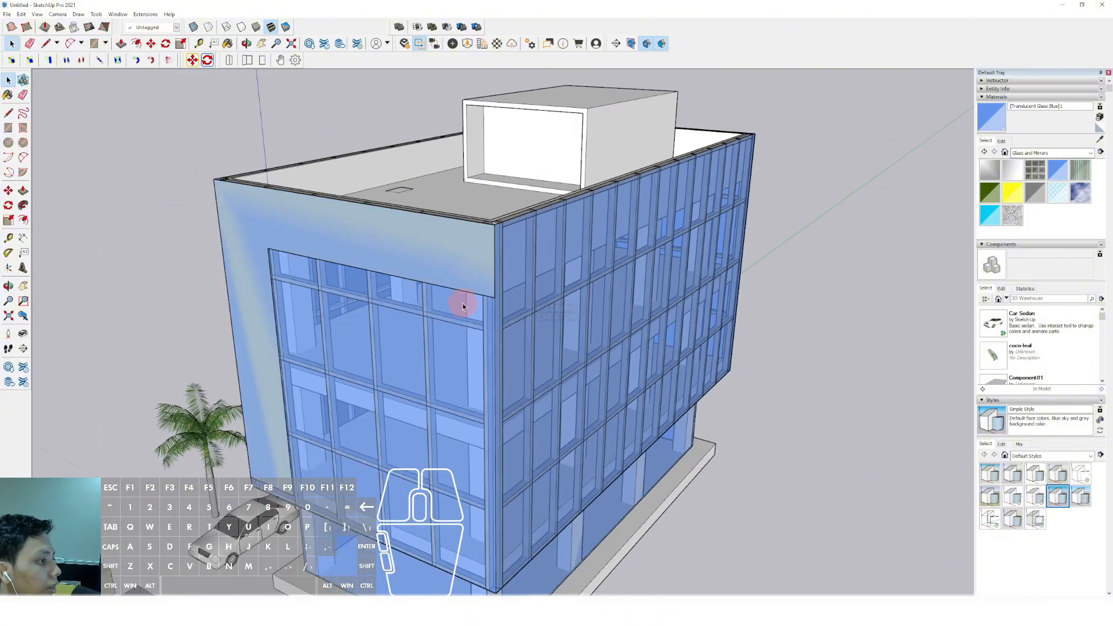
middle_click_drag(463, 304, 398, 169)
left_click(413, 165)
scroll(413, 165, "up", 1)
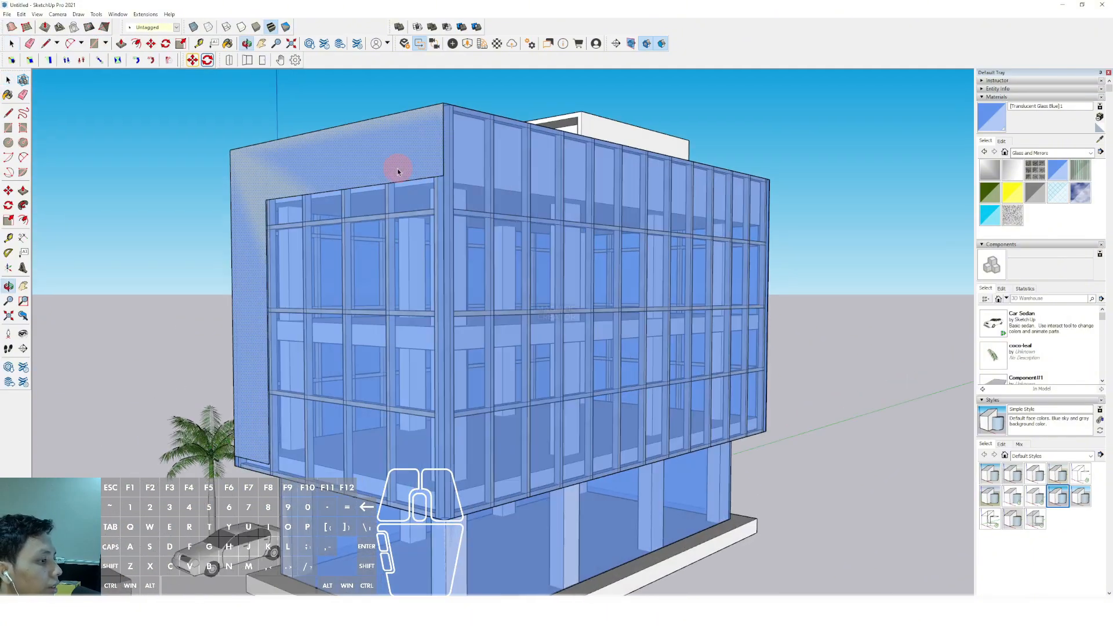
key("v")
double_click(393, 152)
left_click(389, 151)
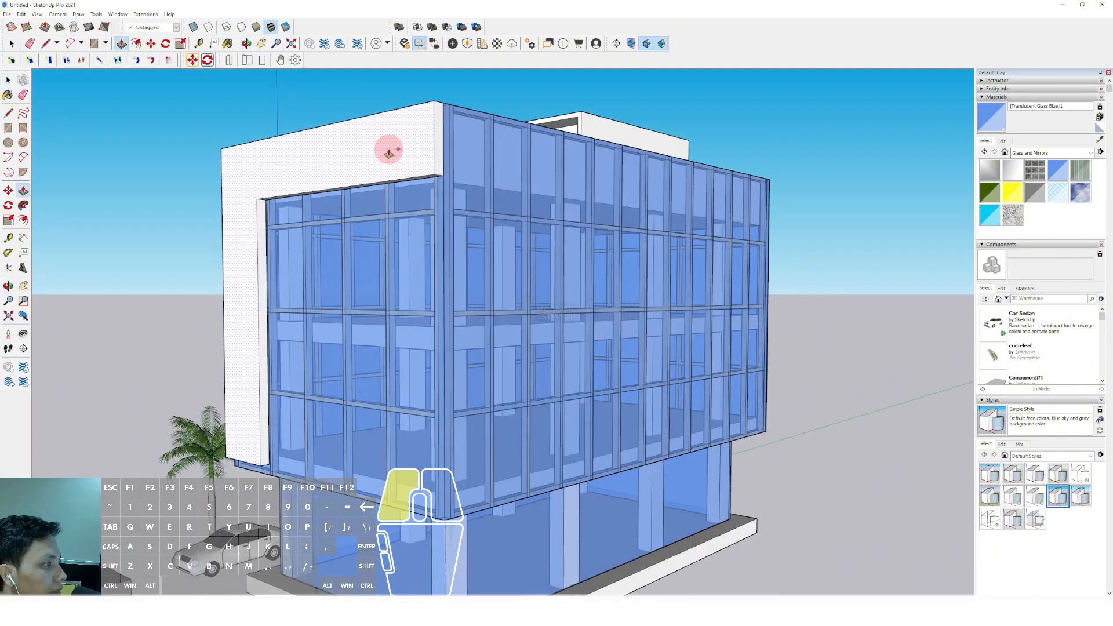
key("space")
triple_click(394, 146)
Draw a rectangular band on the upper side facade, starting at the front frame's lower corner and matching its height
key("r")
left_click(435, 173)
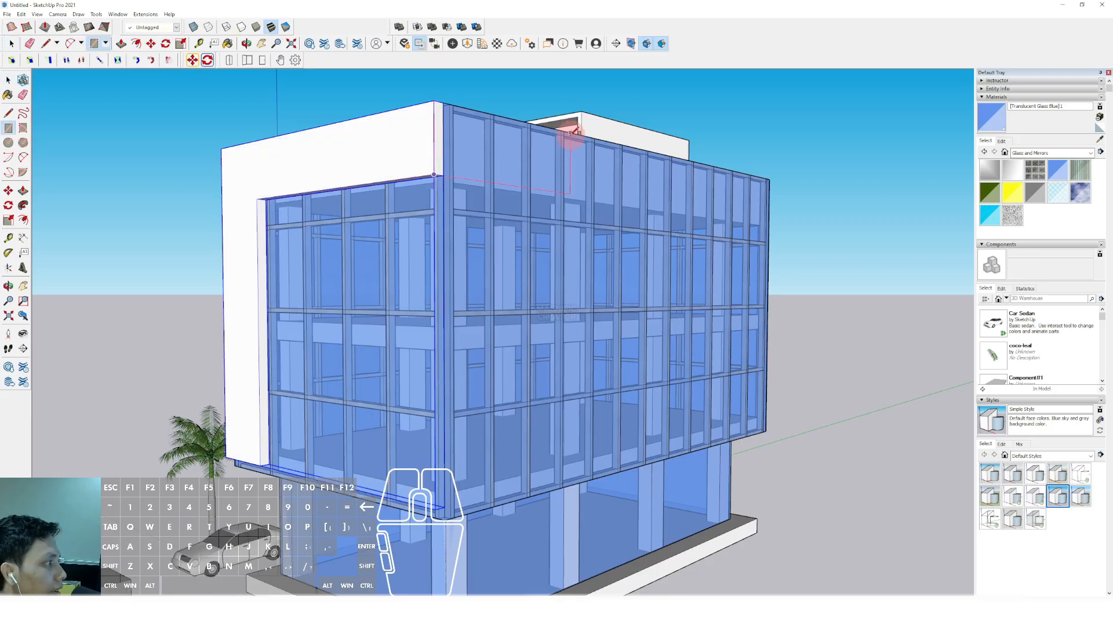
left_click(590, 134)
key("space")
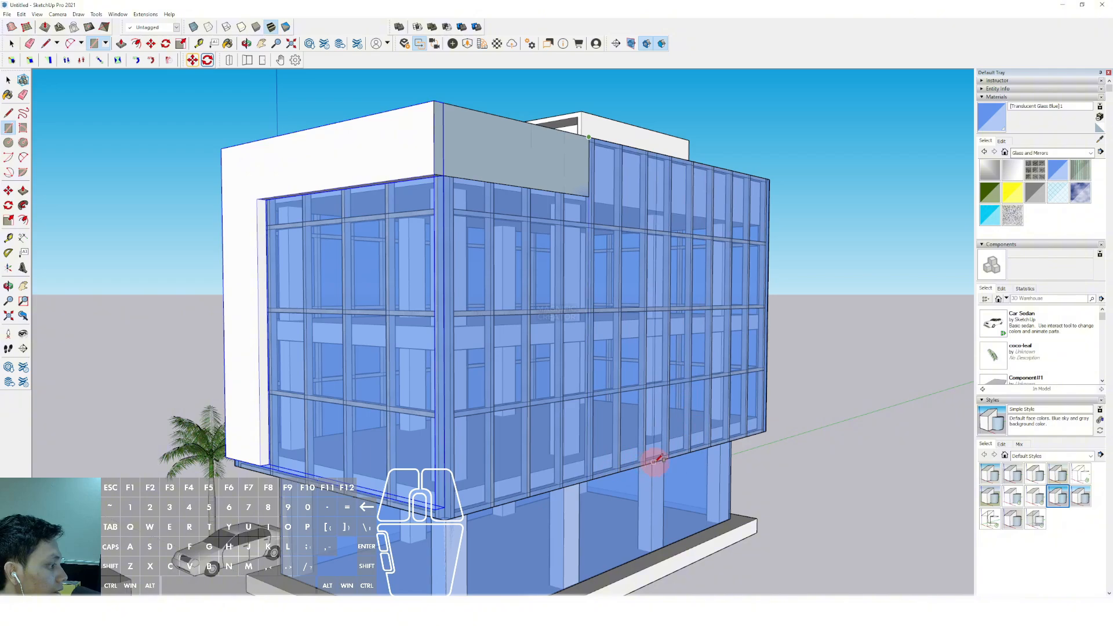
left_click(655, 460)
key("space")
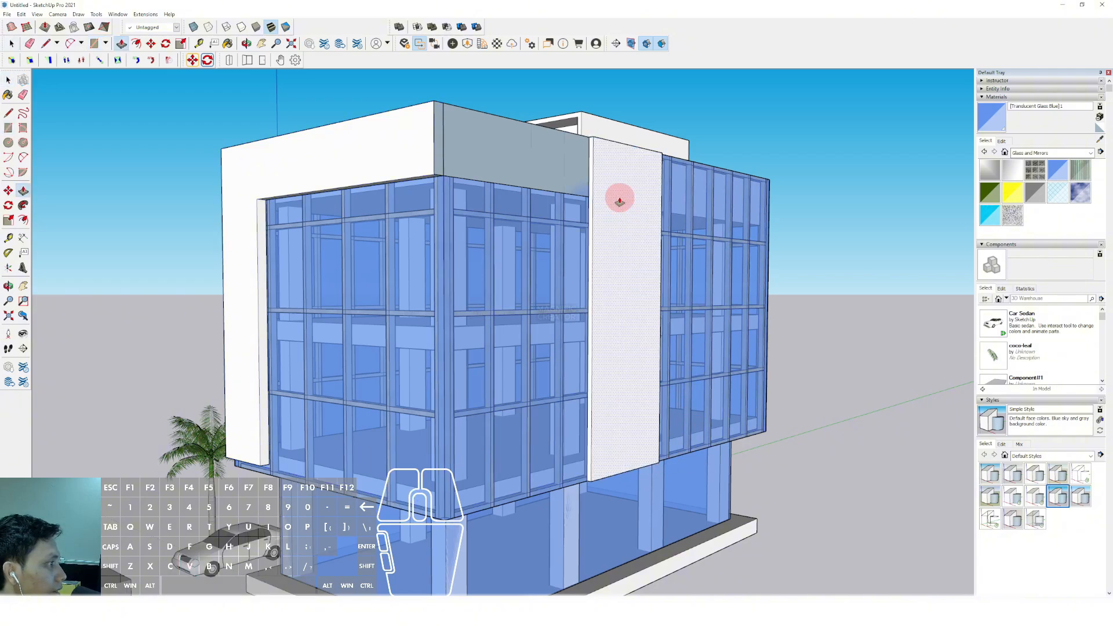
left_click(619, 200)
middle_click_drag(619, 200, 719, 351)
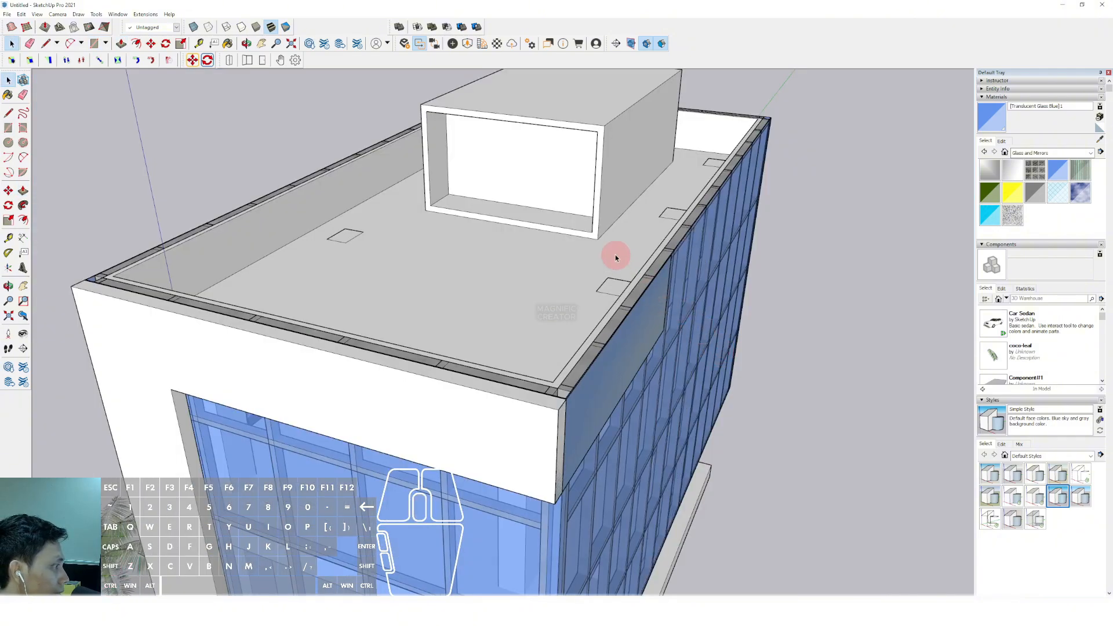
Draw a tall rectangle on the side facade from the upper band's end down to the lowest glazed storey
middle_click_drag(615, 255, 603, 184)
scroll(580, 155, "up", 4)
key("r")
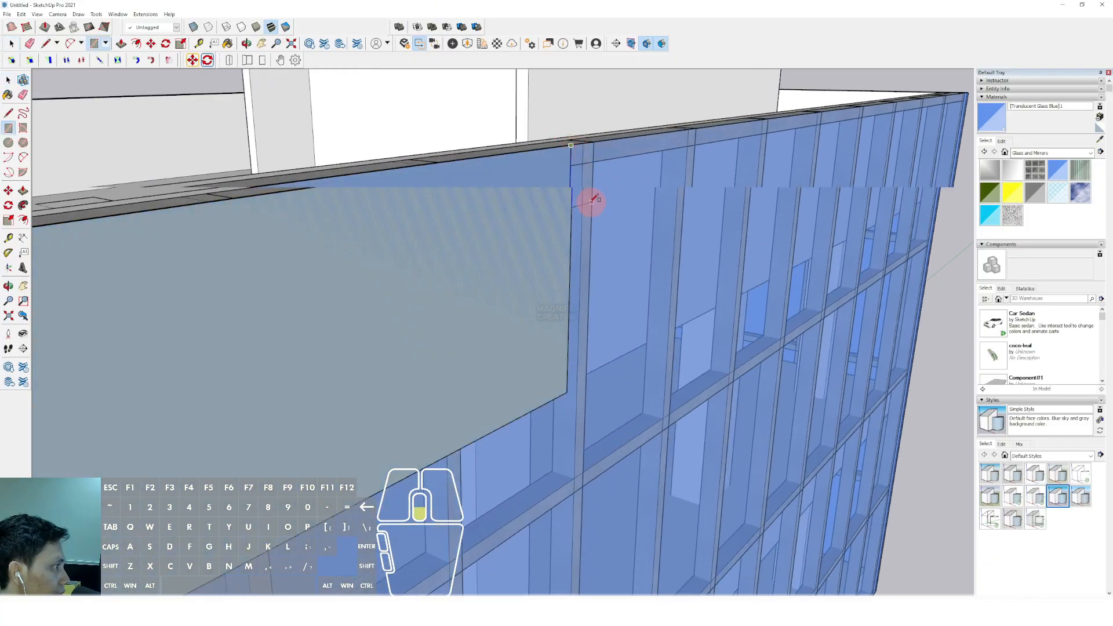
scroll(654, 346, "down", 8)
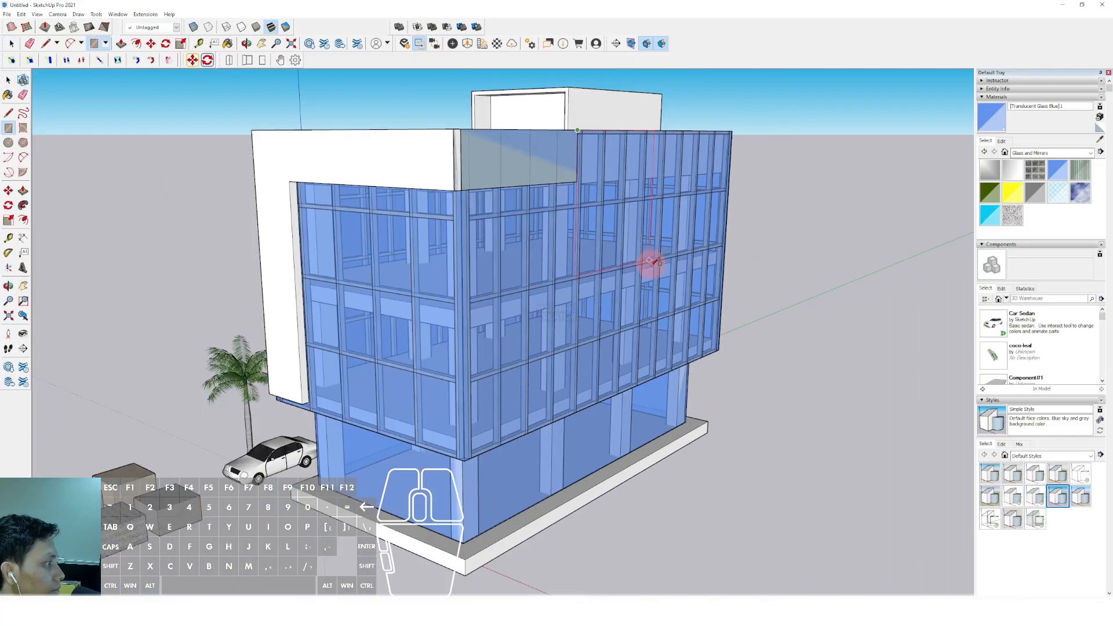
scroll(655, 317, "up", 2)
left_click(671, 338)
key("space")
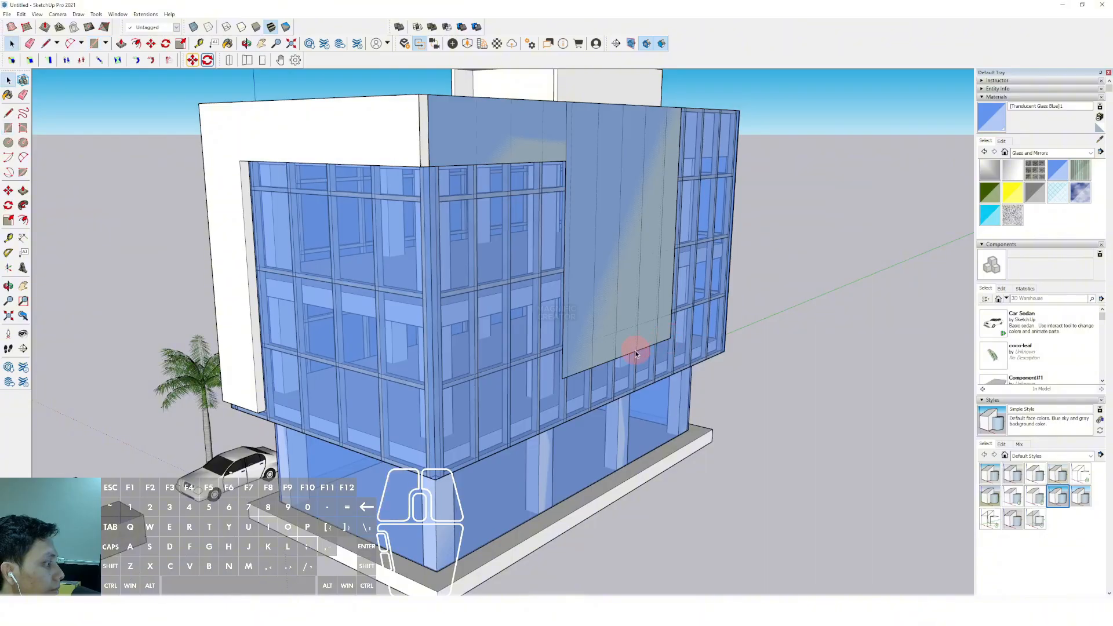
Cut the tall side rectangle with a diagonal line from the band's lower corner and delete the triangular piece and leftover edges
left_click(566, 161)
key("space")
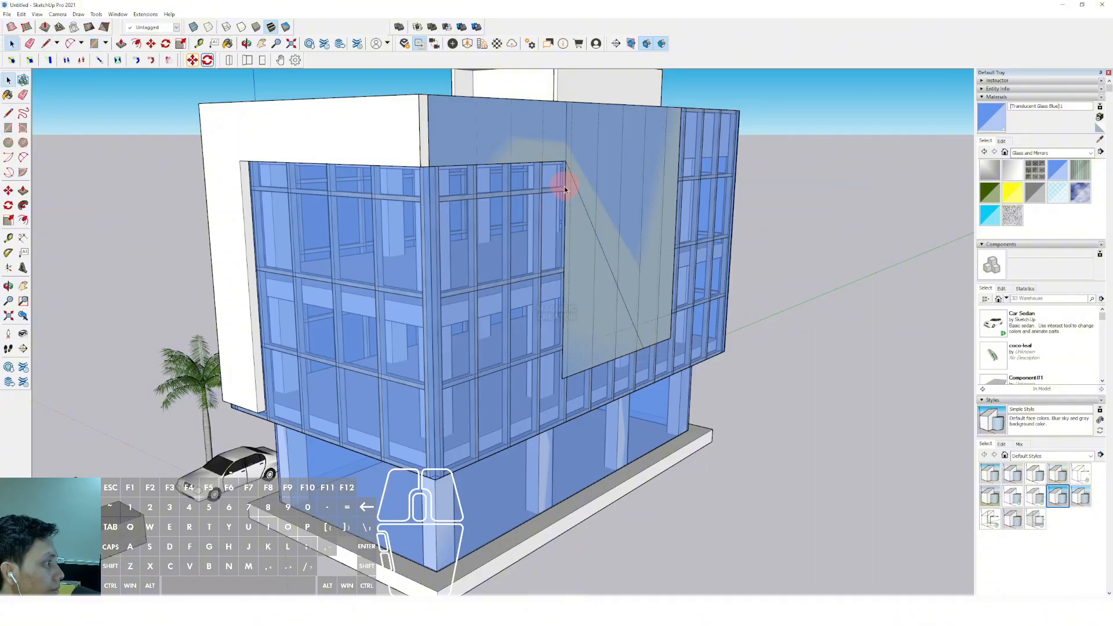
key("Delete")
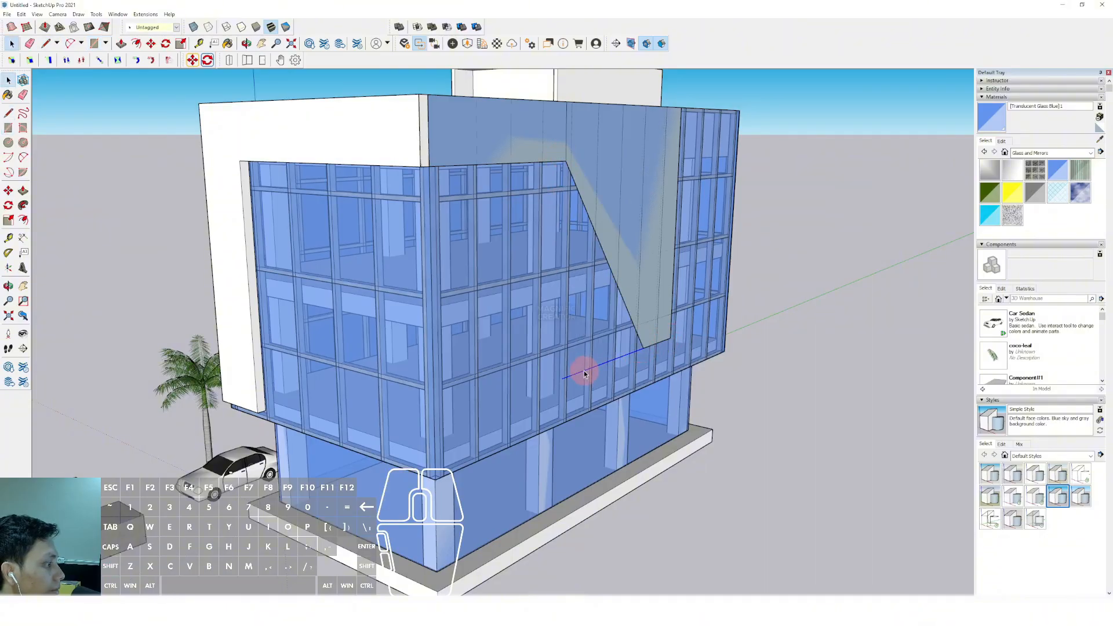
middle_click_drag(567, 139, 587, 138)
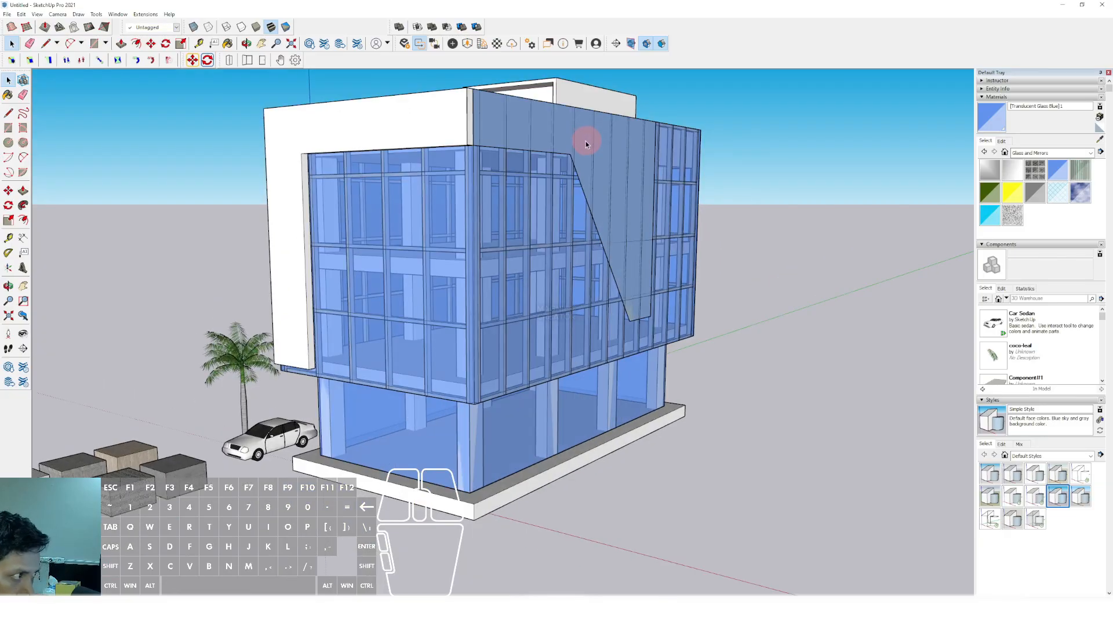
Push/Pull the side facade's band and tapered face outward as a raised frame, and select the whole connected frame
middle_click_drag(550, 178, 526, 133)
scroll(524, 128, "up", 2)
left_click(519, 109)
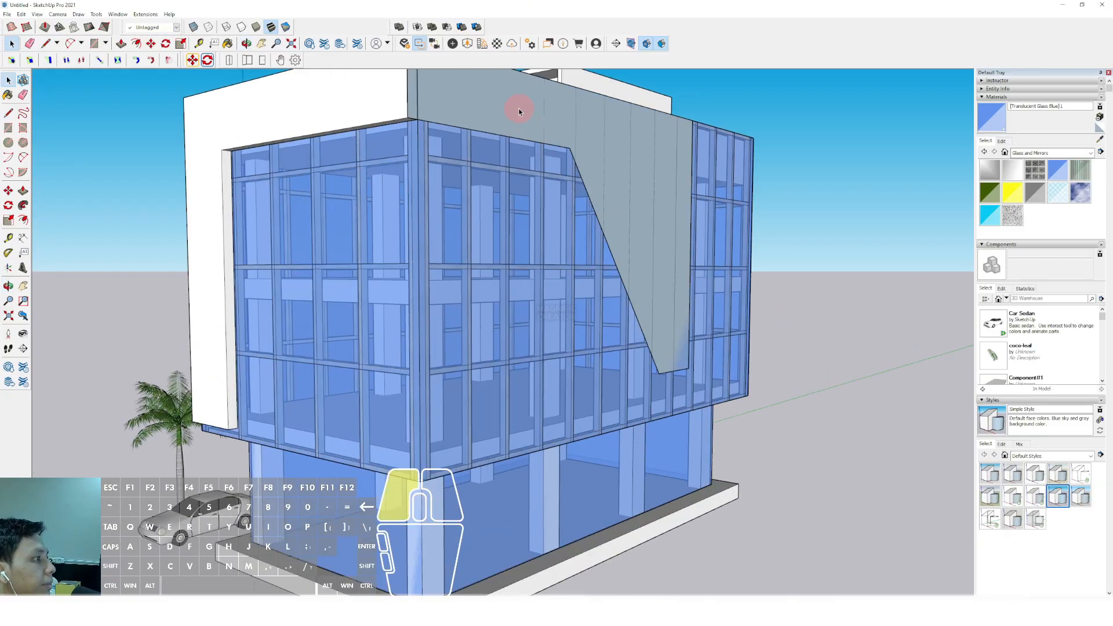
scroll(492, 144, "down", 3)
scroll(479, 135, "up", 3)
scroll(478, 135, "up", 2)
key("v")
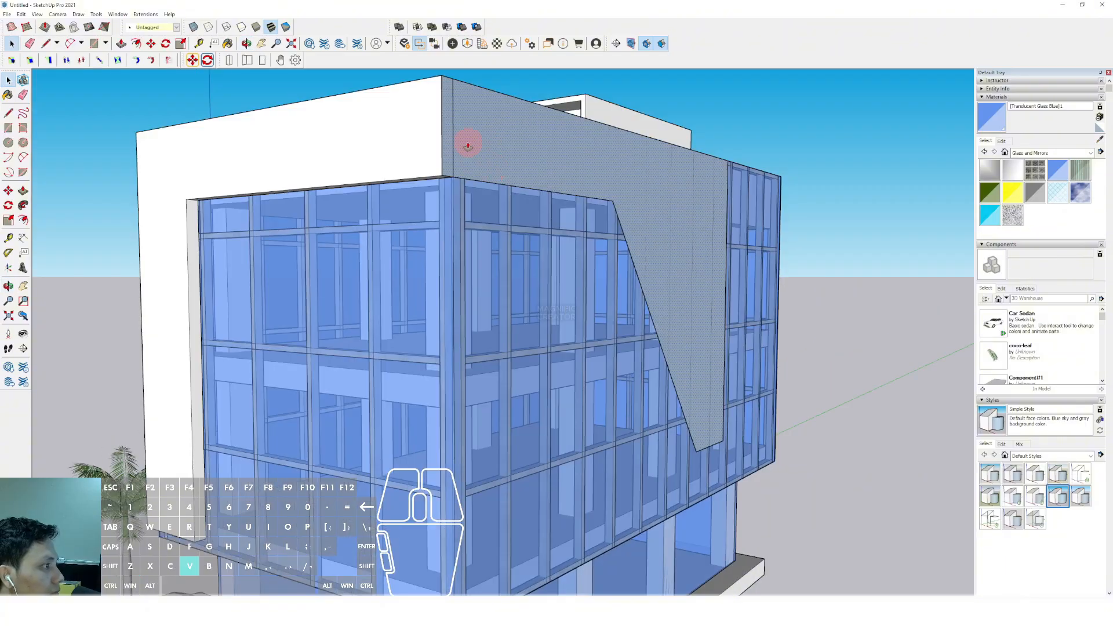
scroll(496, 131, "up", 3)
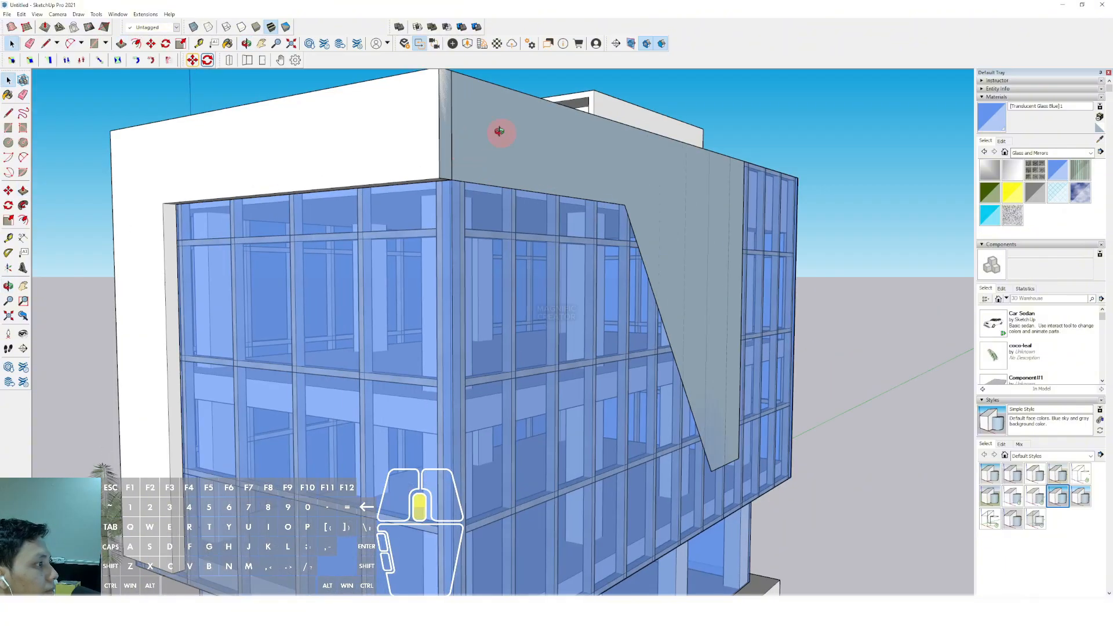
key("space")
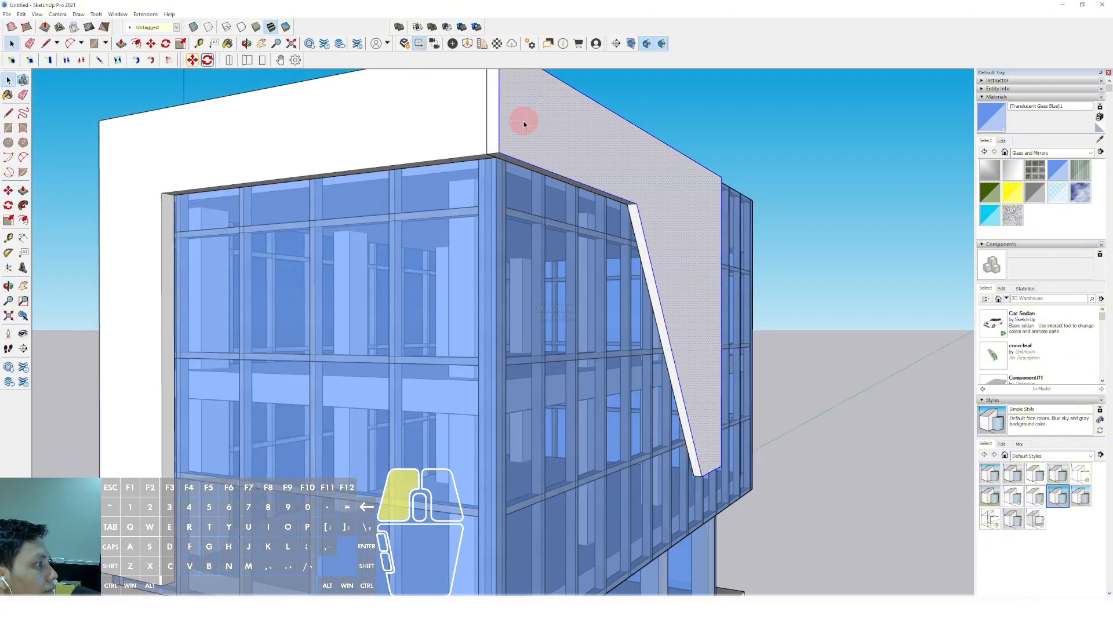
scroll(521, 122, "down", 1)
left_click(528, 127)
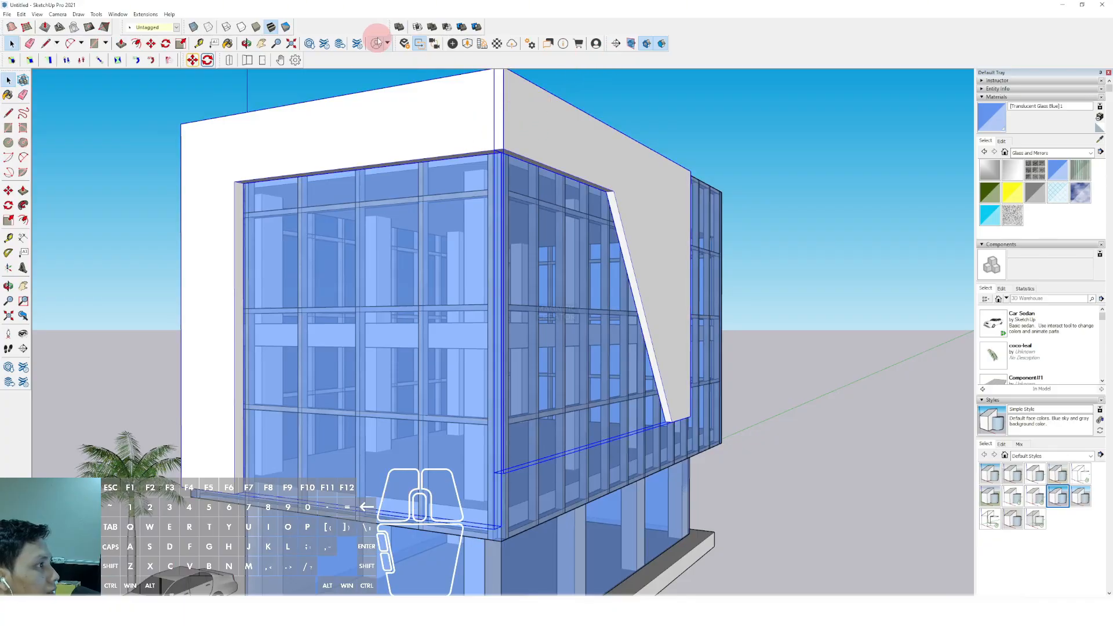
Merge the selected raised facade frame pieces into one solid with the Outer Shell tool
left_click(398, 29)
scroll(525, 142, "down", 3)
middle_click_drag(522, 139, 538, 206)
scroll(526, 221, "up", 1)
scroll(538, 203, "down", 1)
middle_click_drag(539, 205, 527, 270, "shift")
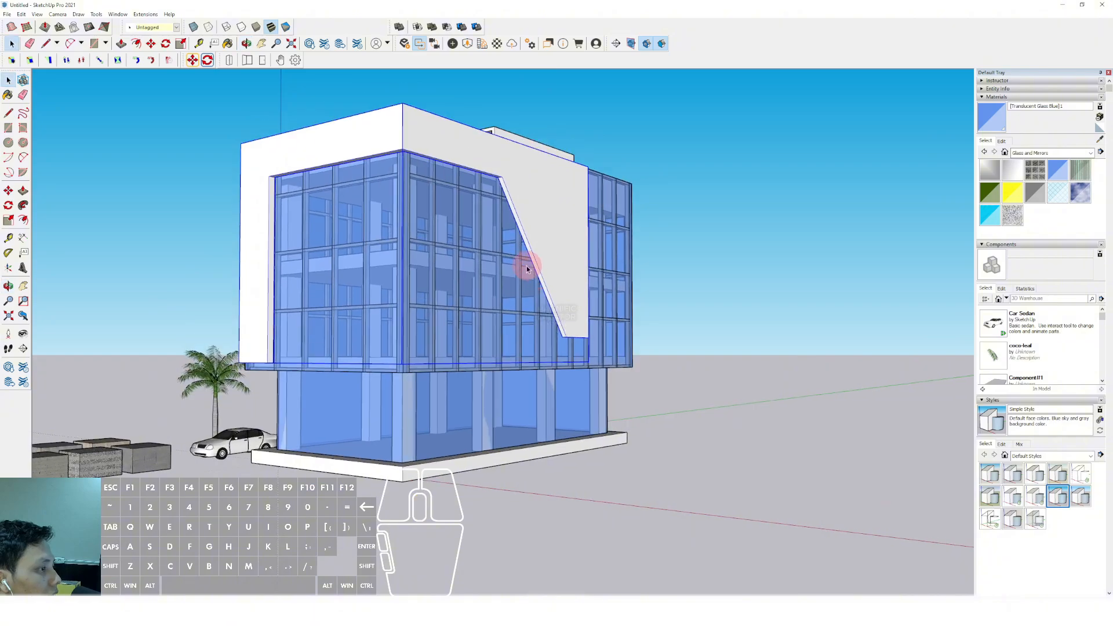
scroll(529, 258, "up", 3)
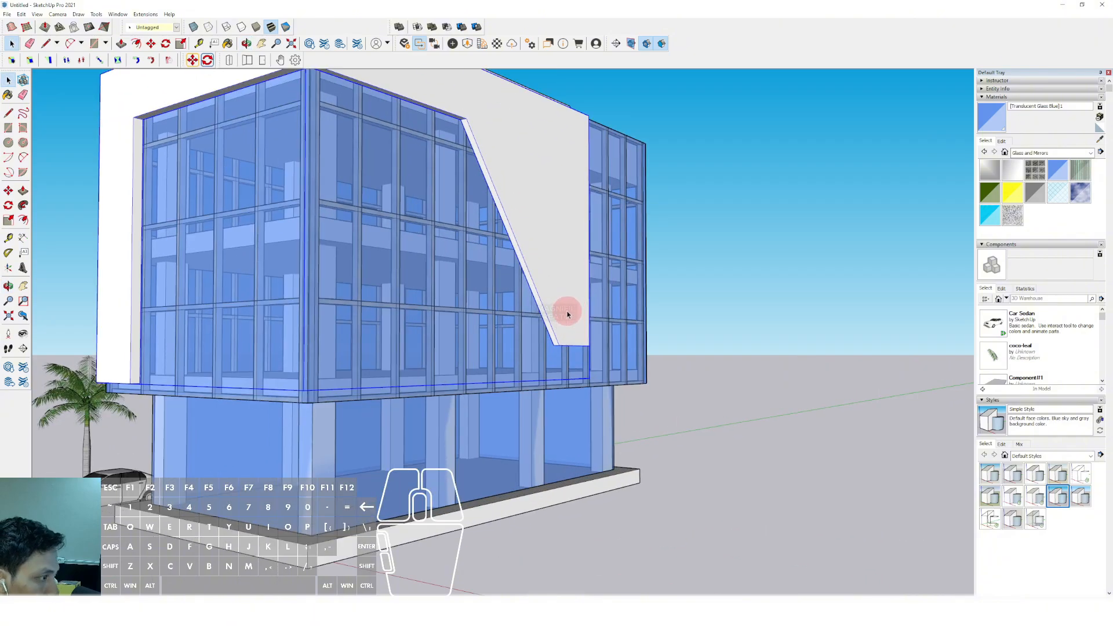
scroll(565, 315, "down", 3)
scroll(522, 211, "down", 1)
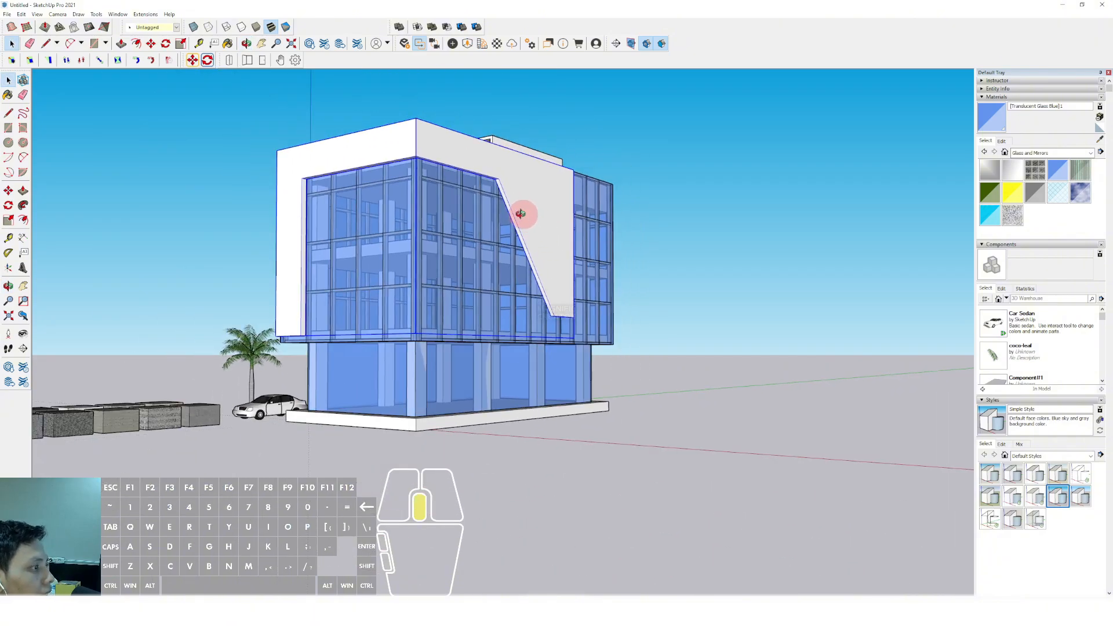
scroll(510, 259, "up", 2)
middle_click_drag(506, 236, 541, 242)
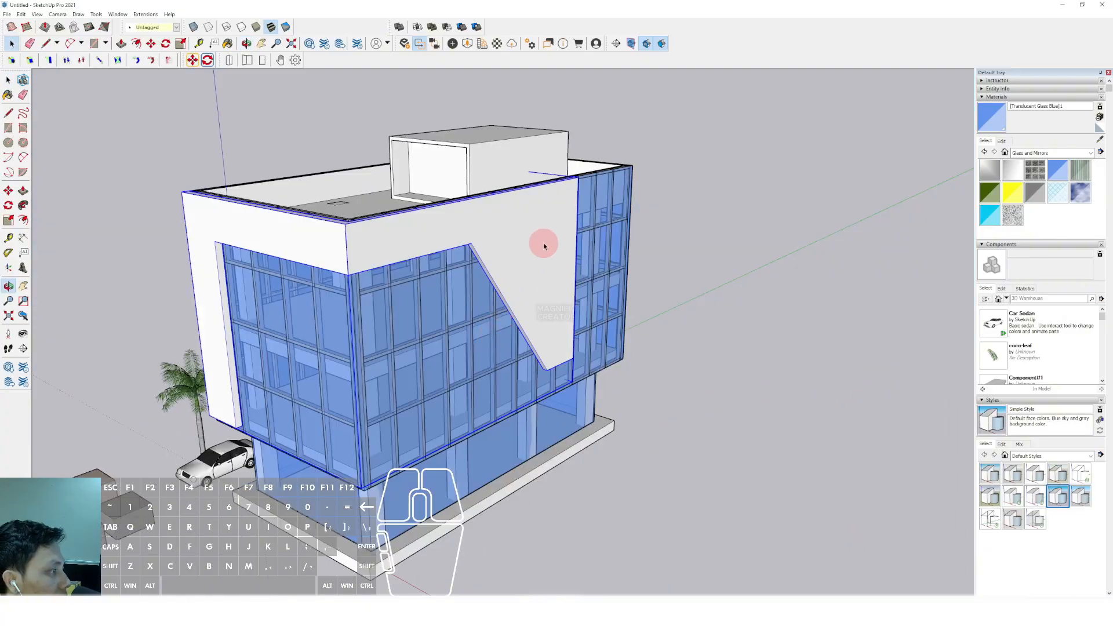
Draw a vertical line from the upper corner at the side frame's far end straight down past the building's base
middle_click_drag(577, 187, 428, 273, "shift")
scroll(505, 354, "up", 2)
key("l")
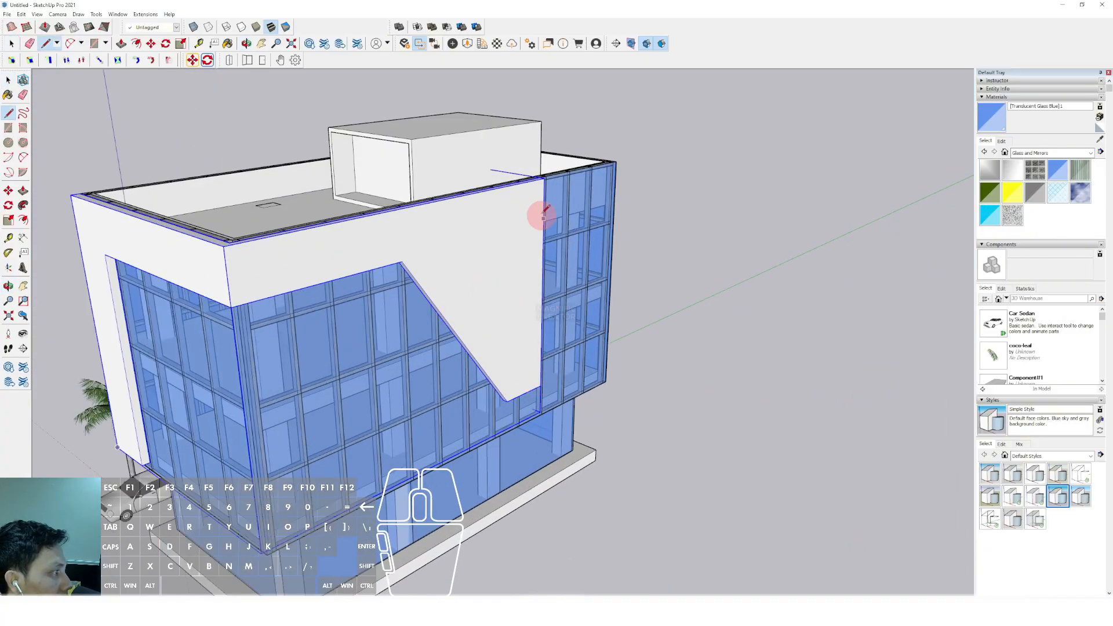
left_click(544, 179)
scroll(544, 224, "down", 2)
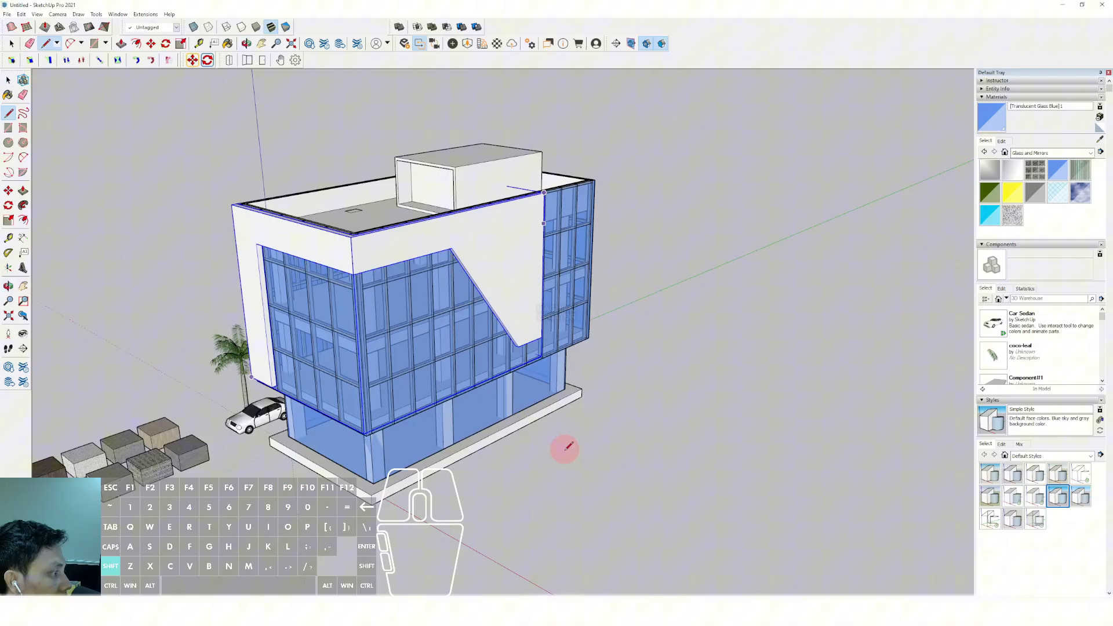
left_click(564, 487, "shift")
key("space")
Copy the vertical line at even spacing along the side facade, from the frame's far end towards the front corner
left_click(557, 444)
scroll(533, 447, "up", 2)
key("m")
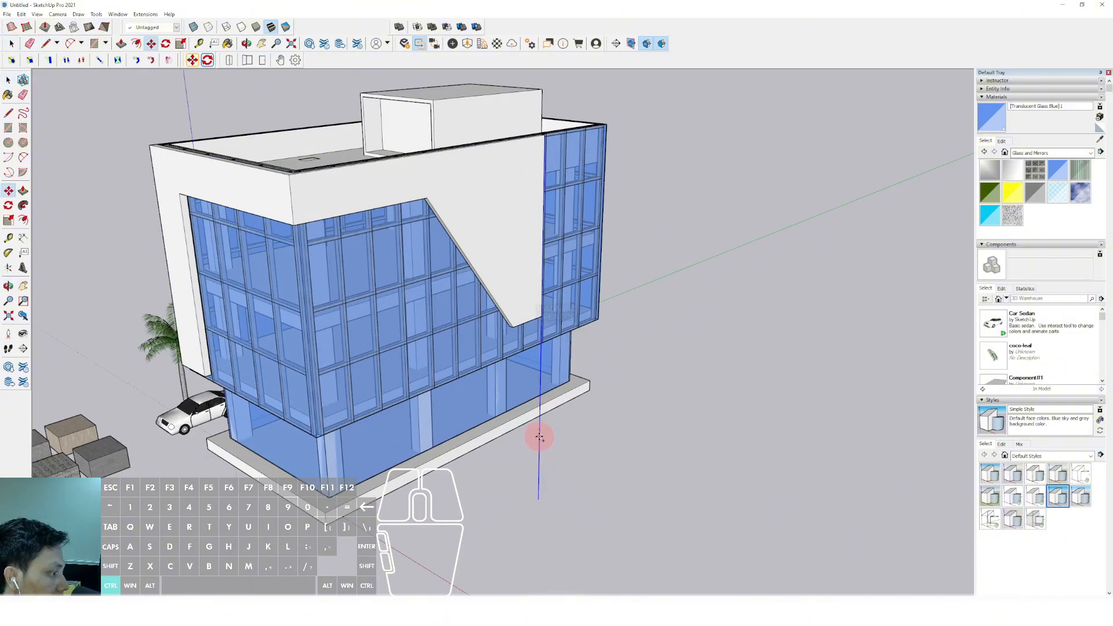
scroll(515, 456, "down", 2)
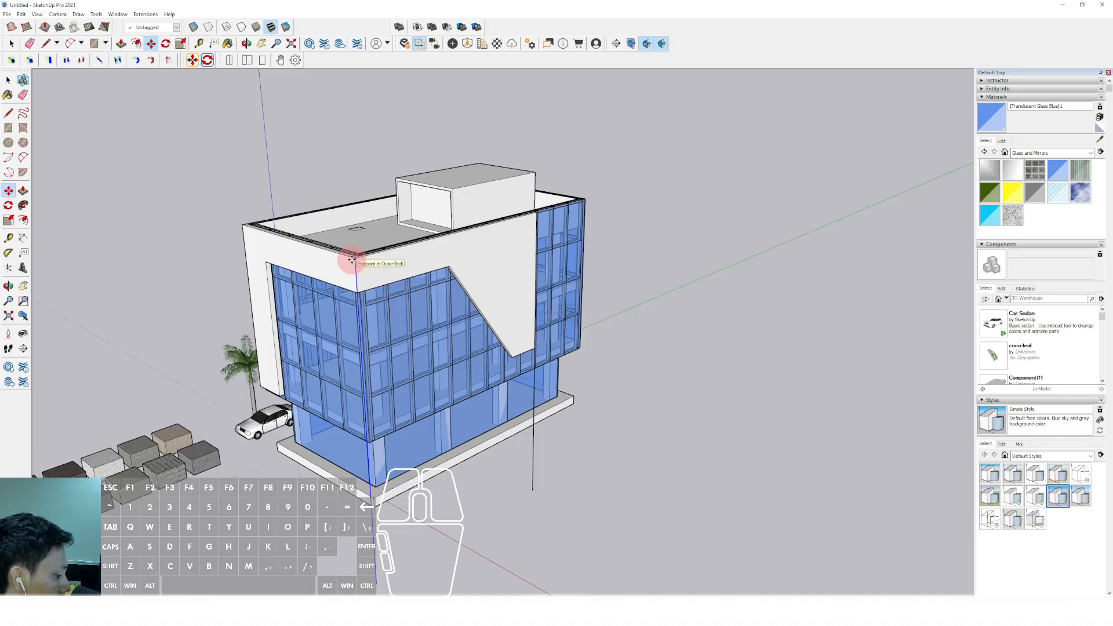
key("Return")
key("space")
Check the gap between the last two vertical lines, undo the copies and delete the original line
scroll(525, 239, "up", 3)
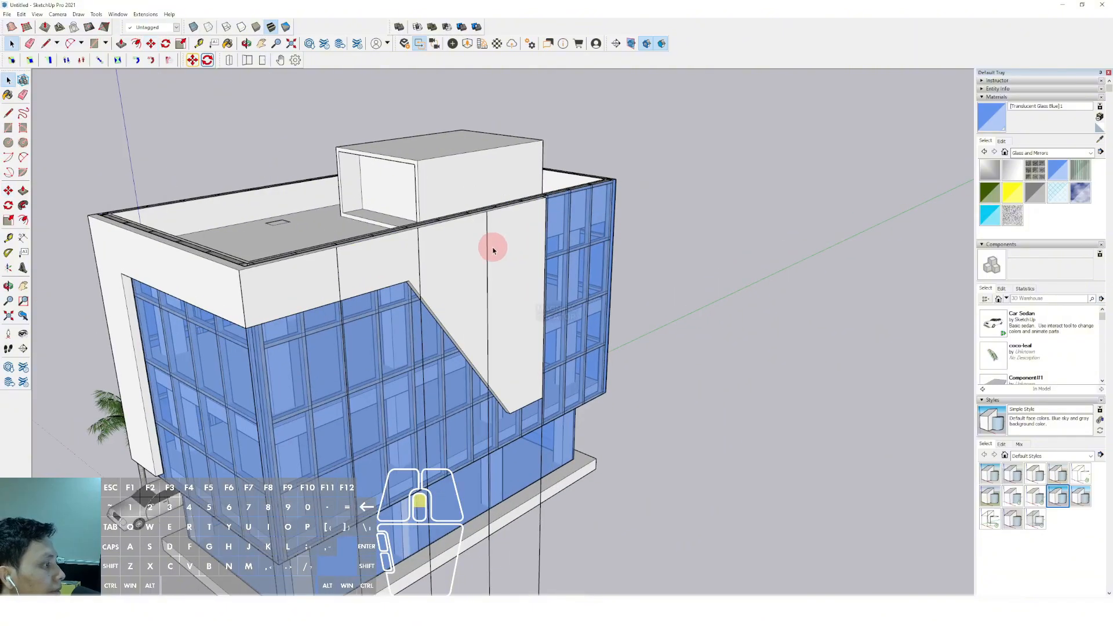
key("d")
left_click(487, 246)
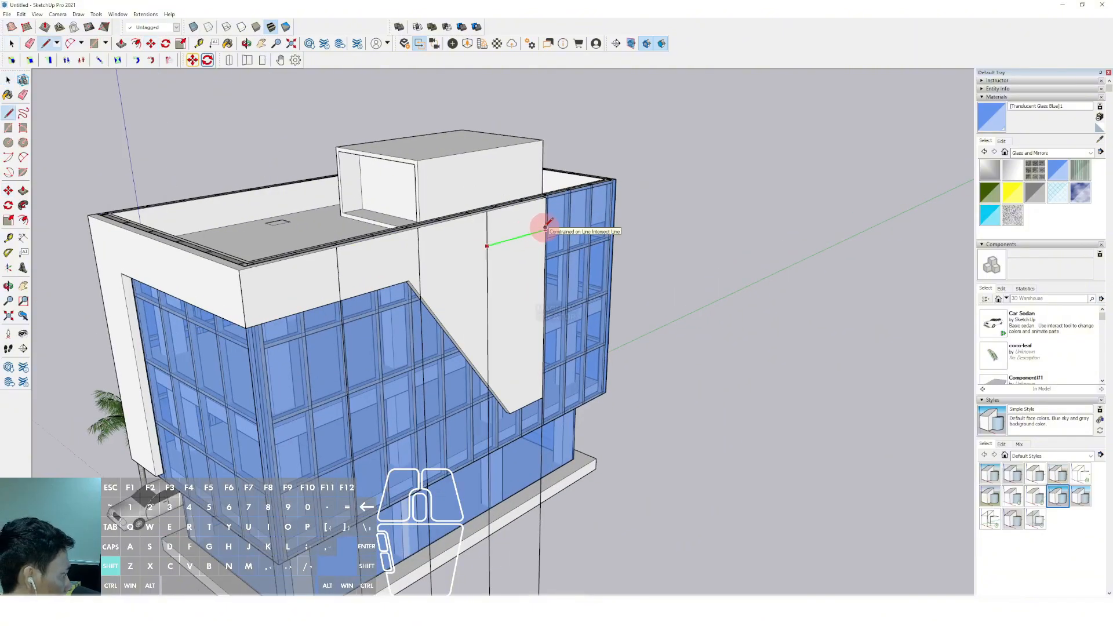
key("space")
scroll(542, 229, "down", 4)
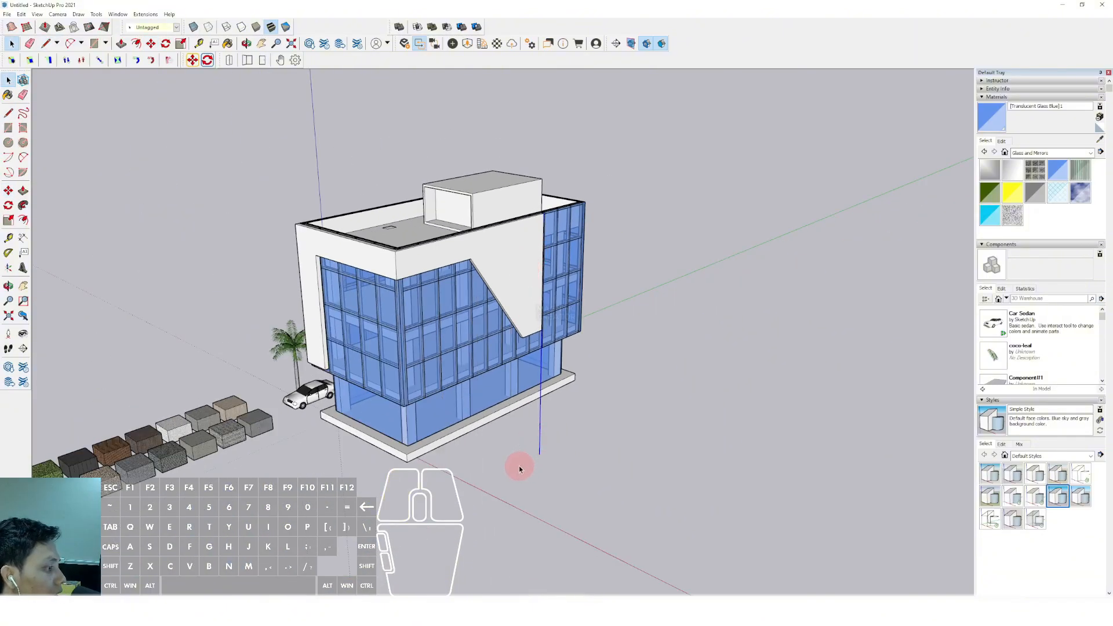
scroll(534, 236, "up", 8)
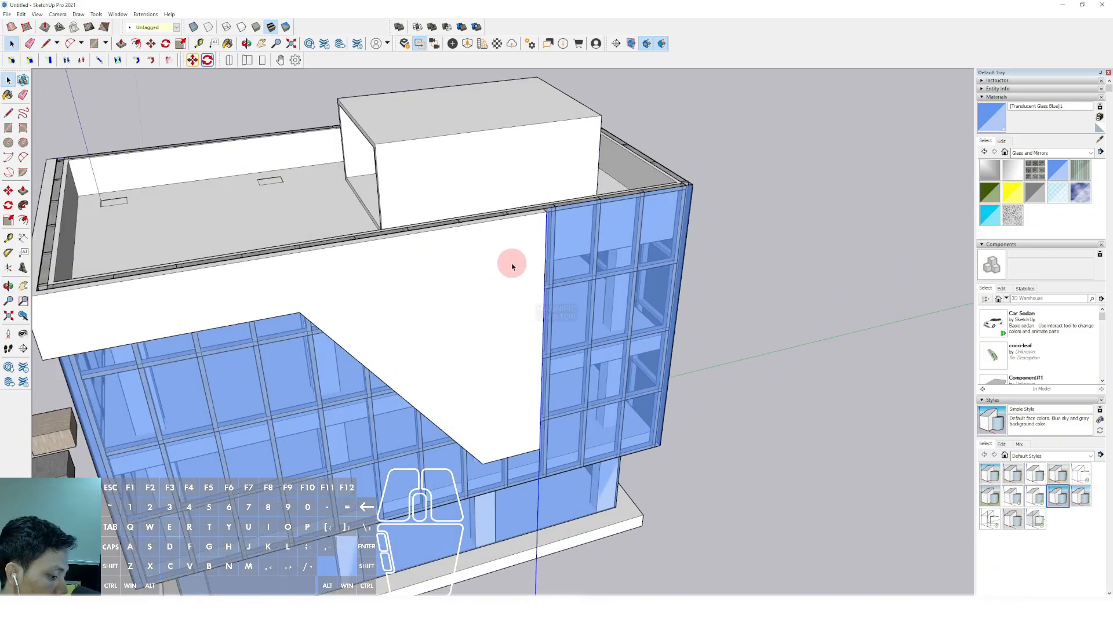
key("m")
scroll(534, 224, "down", 3)
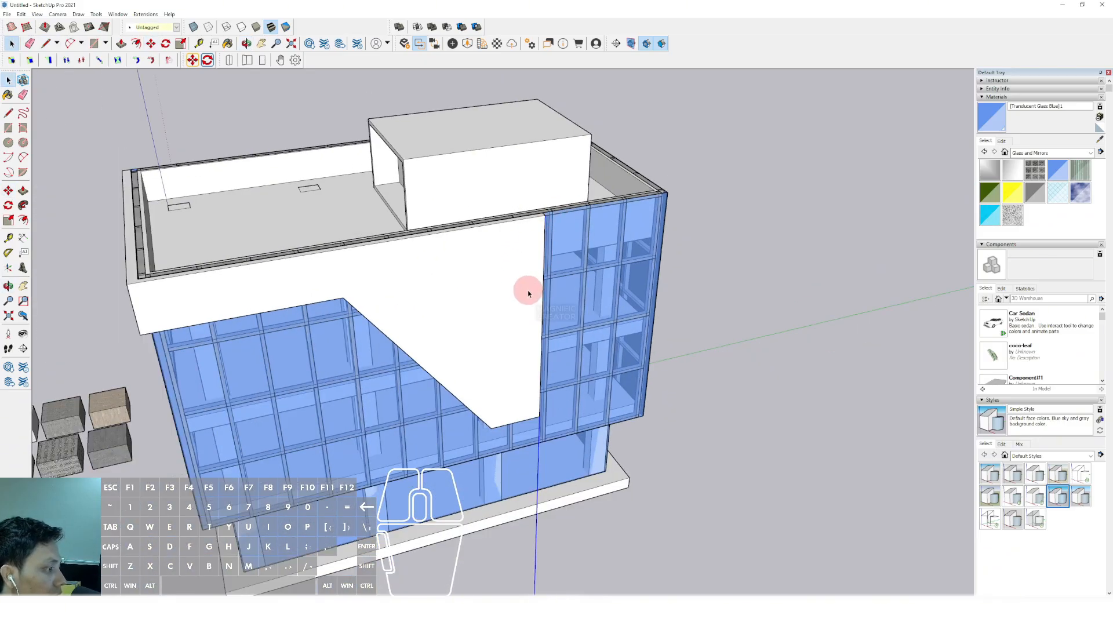
key("space")
Draw a vertical line from the frame's upper front corner straight down past the building's base
scroll(429, 212, "up", 2)
key("l")
left_click(401, 204)
scroll(405, 222, "down", 2, "shift")
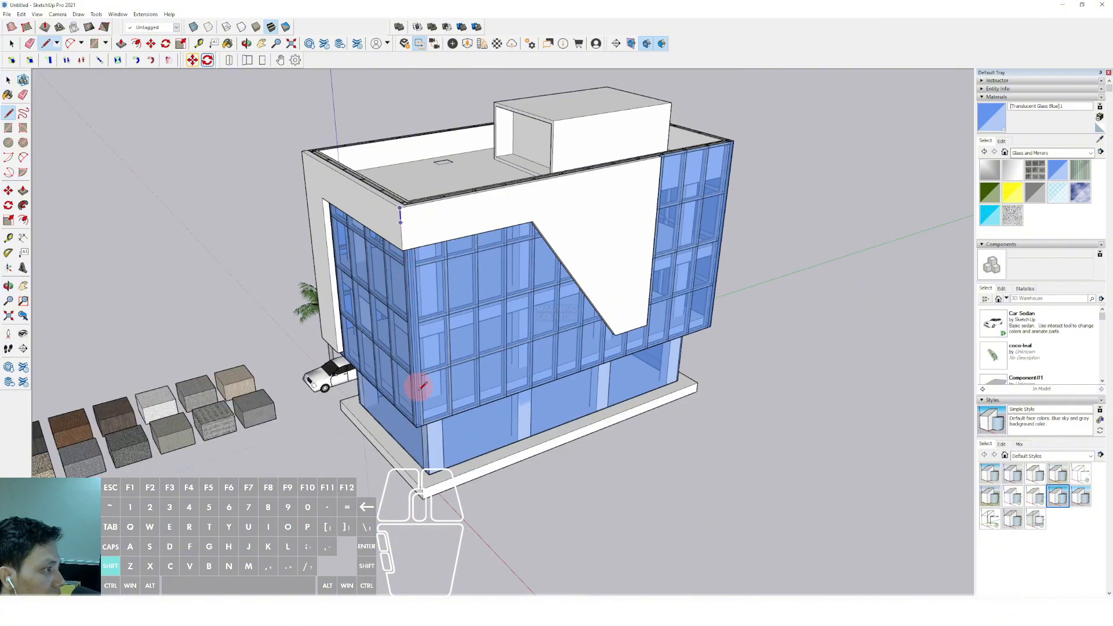
left_click(458, 560, "shift")
key("space")
Copy the corner line along the side facade as a 9x array of evenly spaced vertical lines
left_click_drag(427, 522, 405, 535)
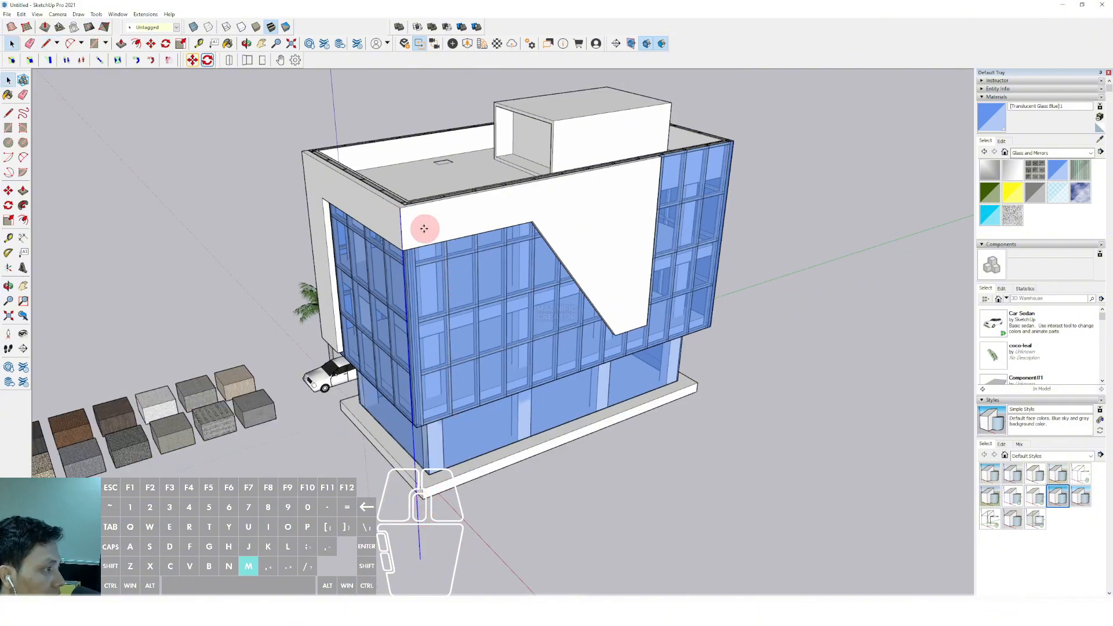
left_click(401, 220)
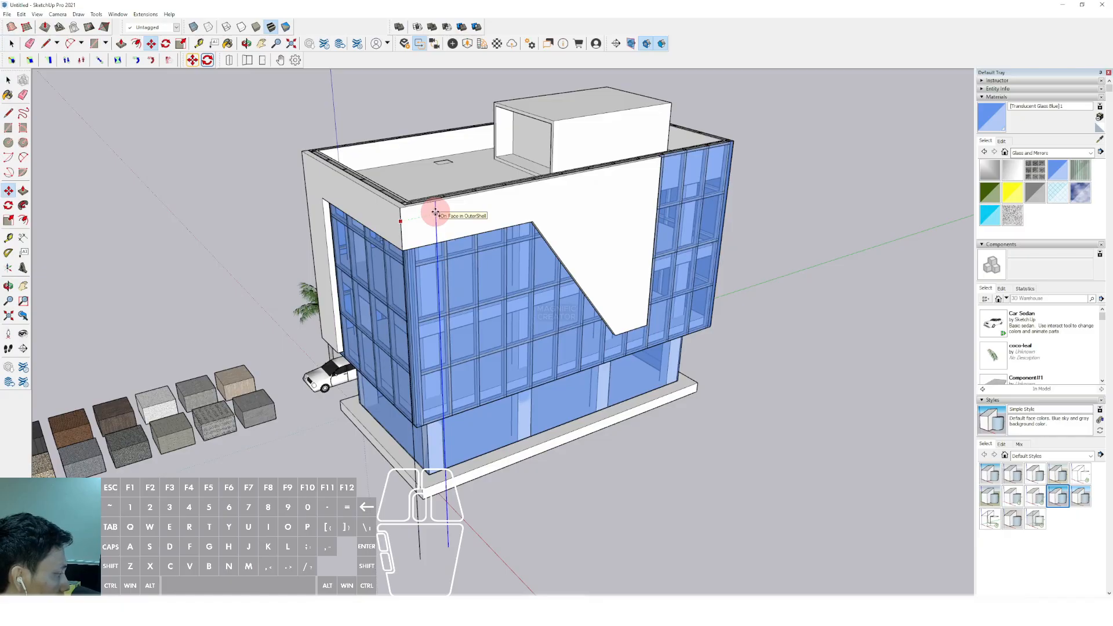
left_click(436, 213)
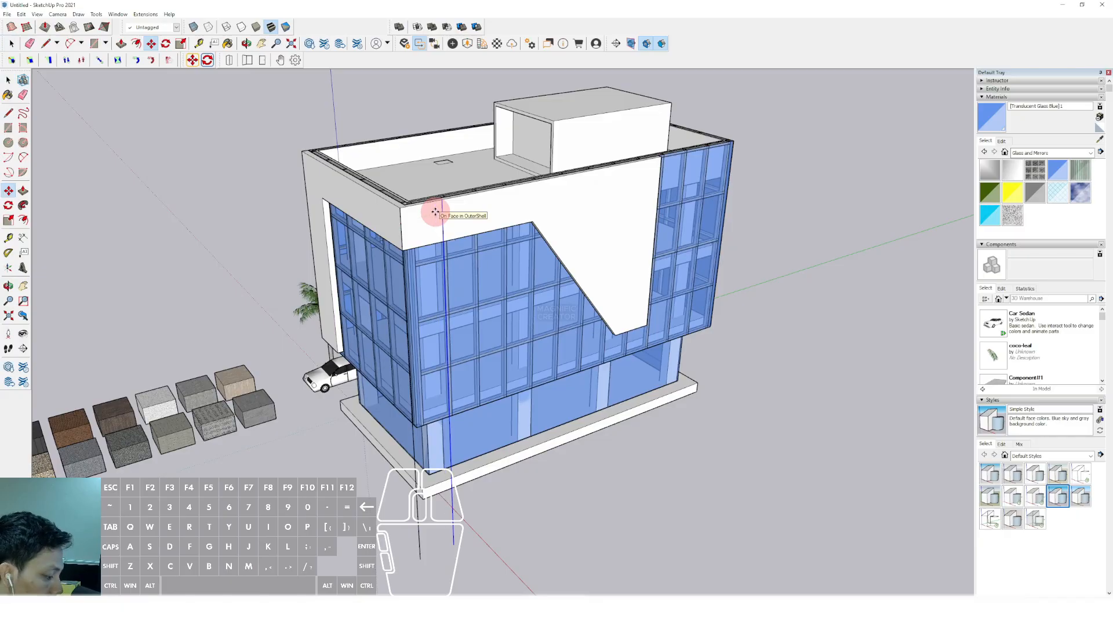
type("9x")
key("Return")
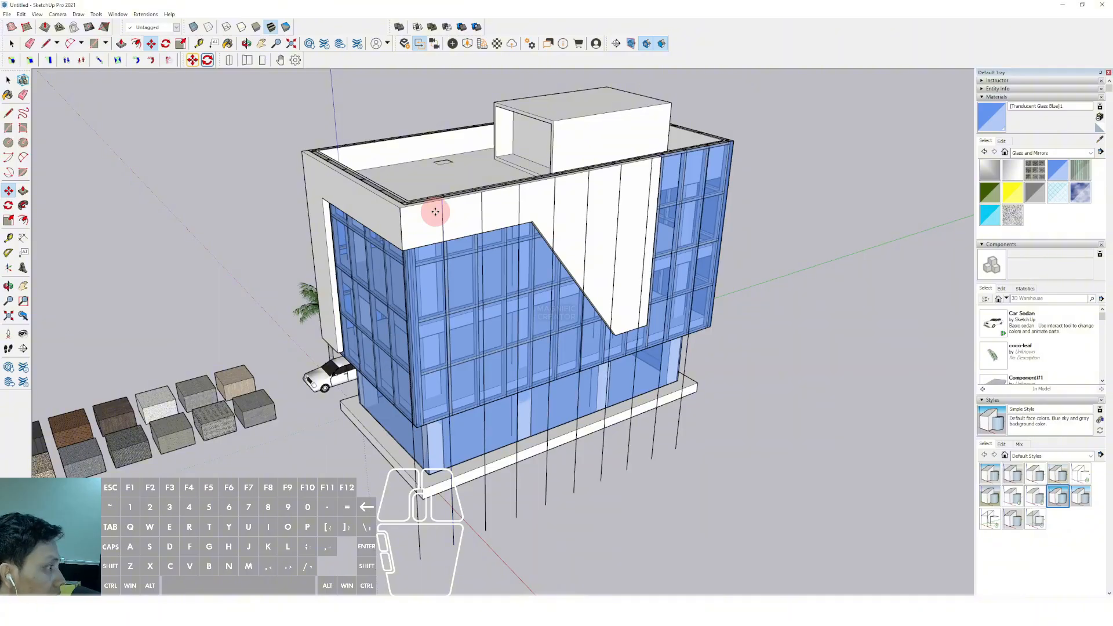
Transfer the vertical lines in place into the frame object and remove the pieces extending beyond its side faces
key("space")
middle_click_drag(659, 395, 722, 493)
left_click_drag(359, 528, 360, 527)
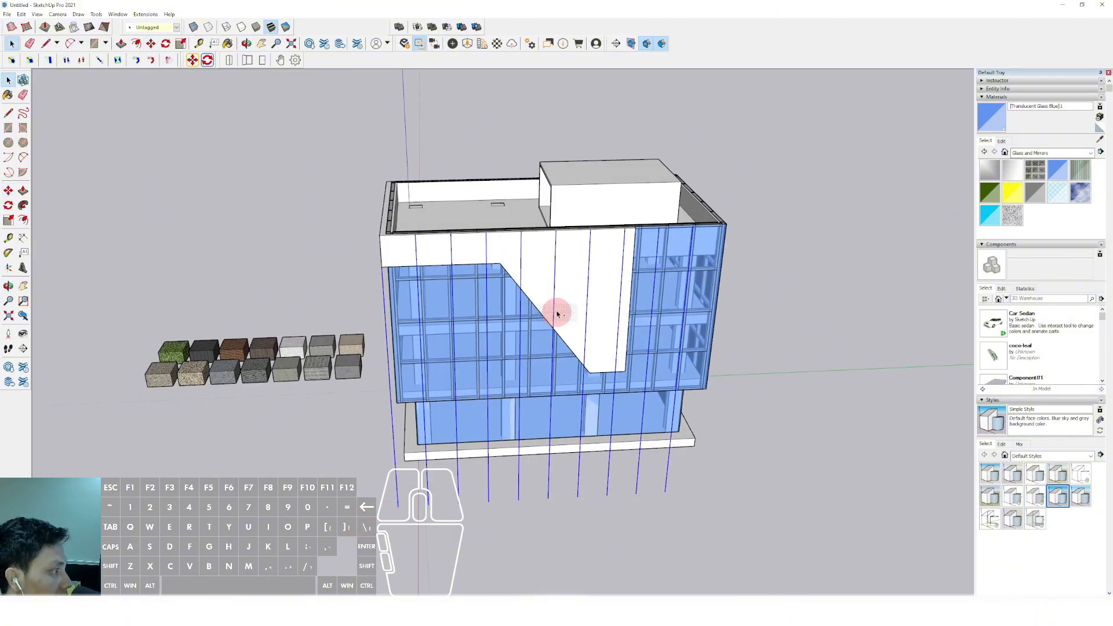
double_click(534, 243)
middle_click_drag(534, 244, 686, 295)
left_click(718, 419)
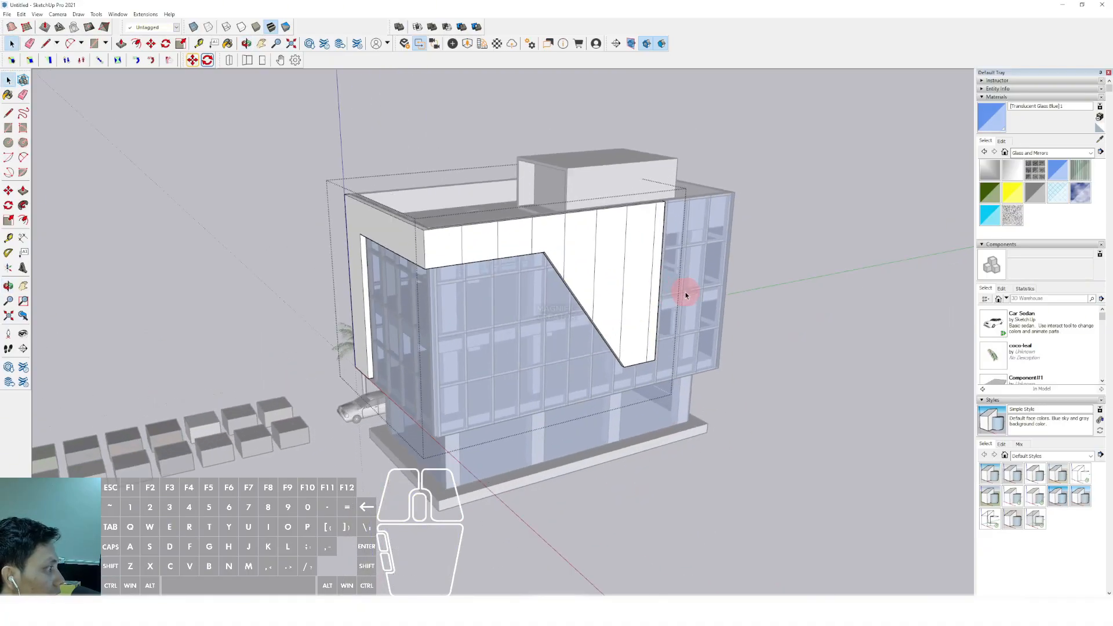
scroll(684, 278, "up", 2)
left_click(681, 268)
scroll(572, 293, "down", 2)
left_click(678, 242)
Draw a horizontal line along the side frame's upper edge, from the front corner to beyond the building's far end
scroll(677, 241, "up", 1)
middle_click_drag(467, 238, 522, 259)
scroll(497, 255, "up", 2)
key("d")
left_click(454, 248)
scroll(514, 241, "down", 1)
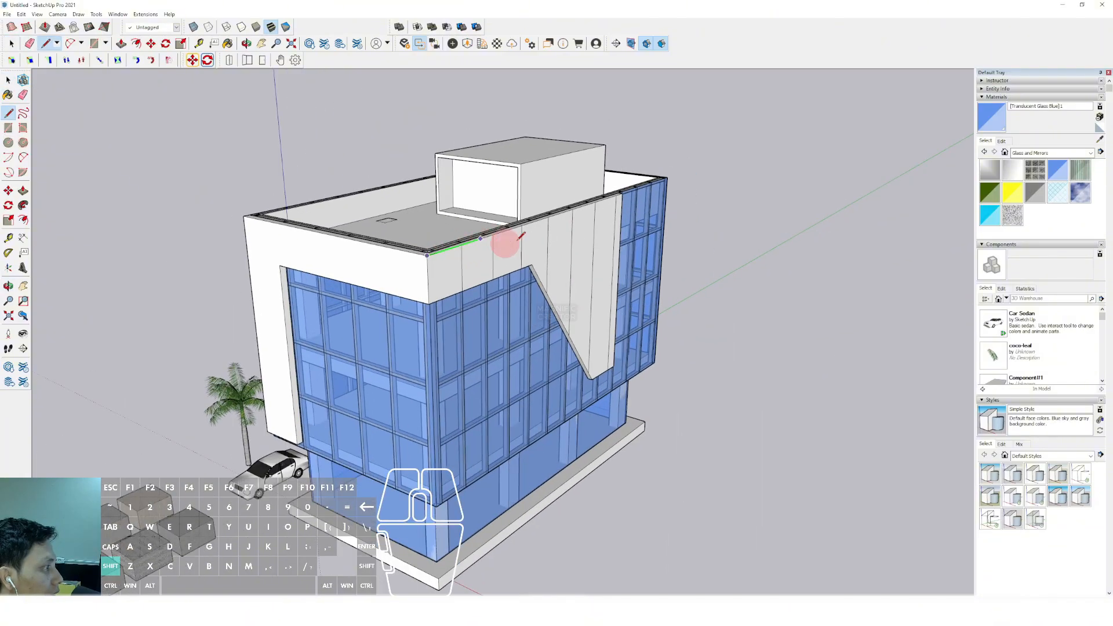
left_click(764, 149)
Copy the horizontal line downward as an evenly spaced array covering the side frame's height
key("space")
scroll(651, 200, "up", 1)
key("m")
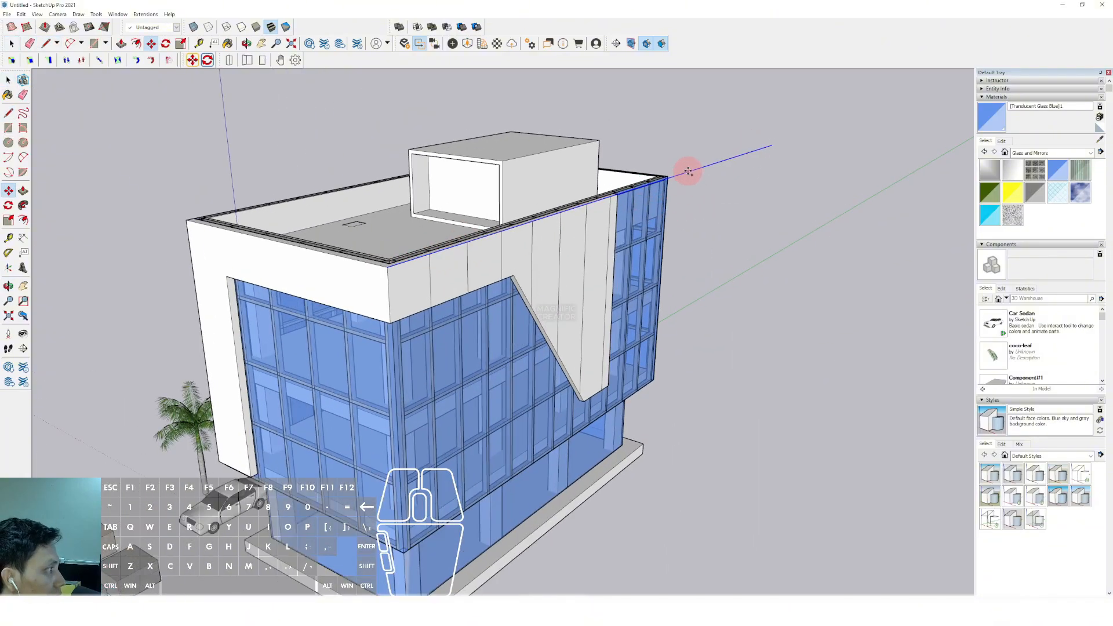
left_click(687, 170)
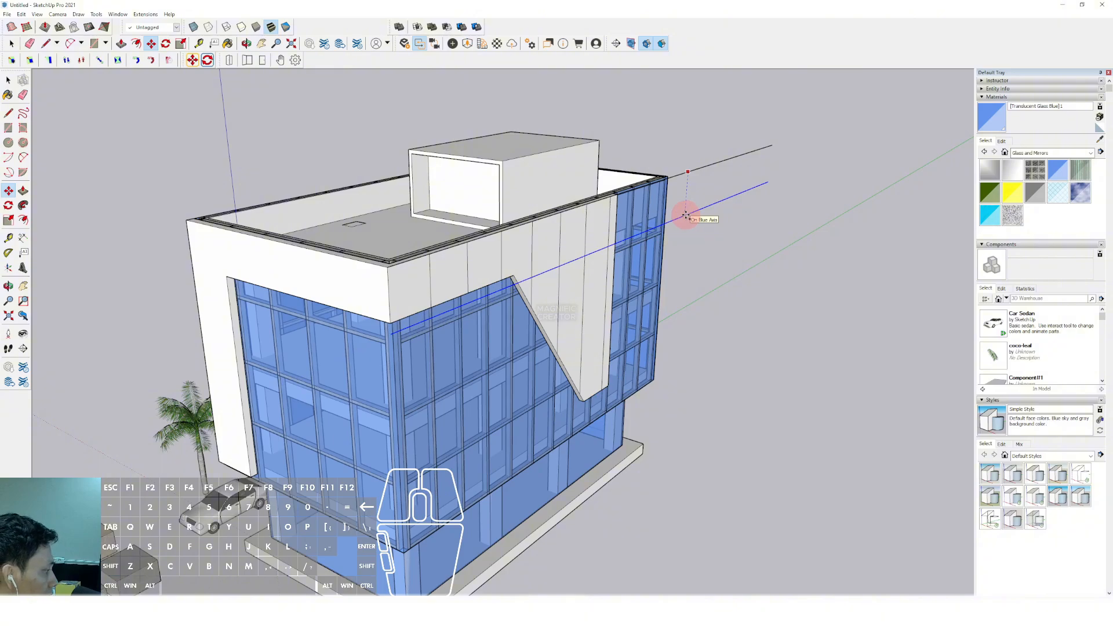
key("Return")
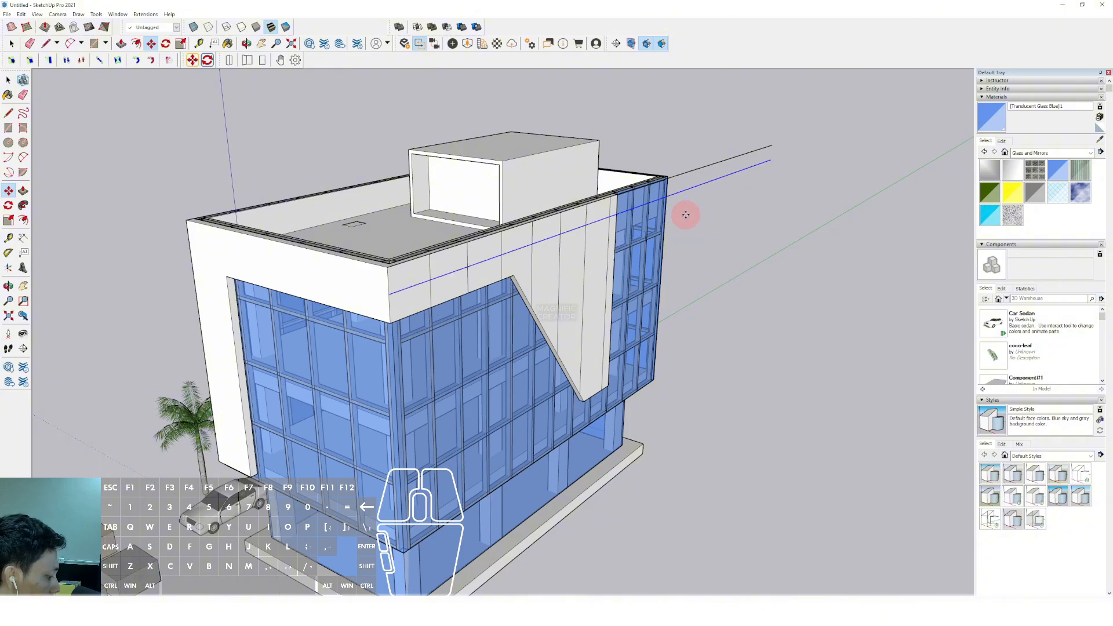
key("Return")
Cut the horizontal lines, paste them in place inside the frame object and delete the pieces outside its side faces
left_click_drag(786, 145, 698, 390)
key("ctrl+x")
scroll(600, 304, "up", 1)
triple_click(567, 266)
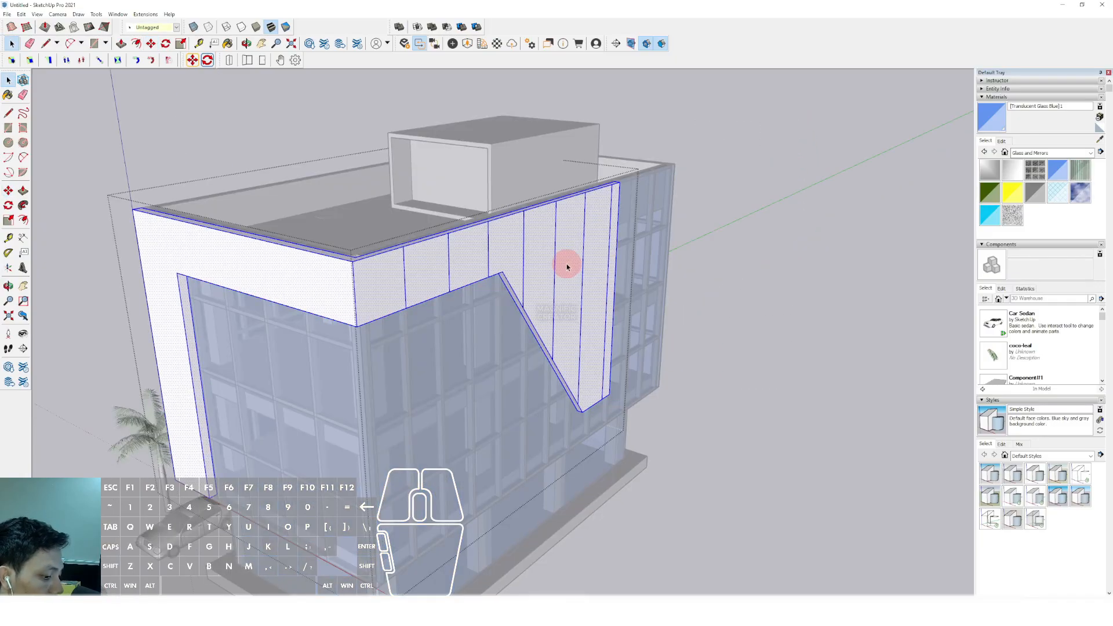
key("shift+v")
left_click(806, 113)
middle_click_drag(702, 378, 419, 318)
left_click(419, 318)
Draw a vertical line along the front frame's outer edge, from its lower corner to well above the roof
mouse_move(432, 357)
middle_mouse_down()
mouse_move(436, 365)
mouse_move(768, 252)
mouse_move(425, 341)
mouse_move(594, 308)
mouse_move(534, 266)
mouse_move(319, 207)
mouse_move(349, 280)
mouse_move(430, 301)
mouse_move(363, 415)
middle_mouse_up()
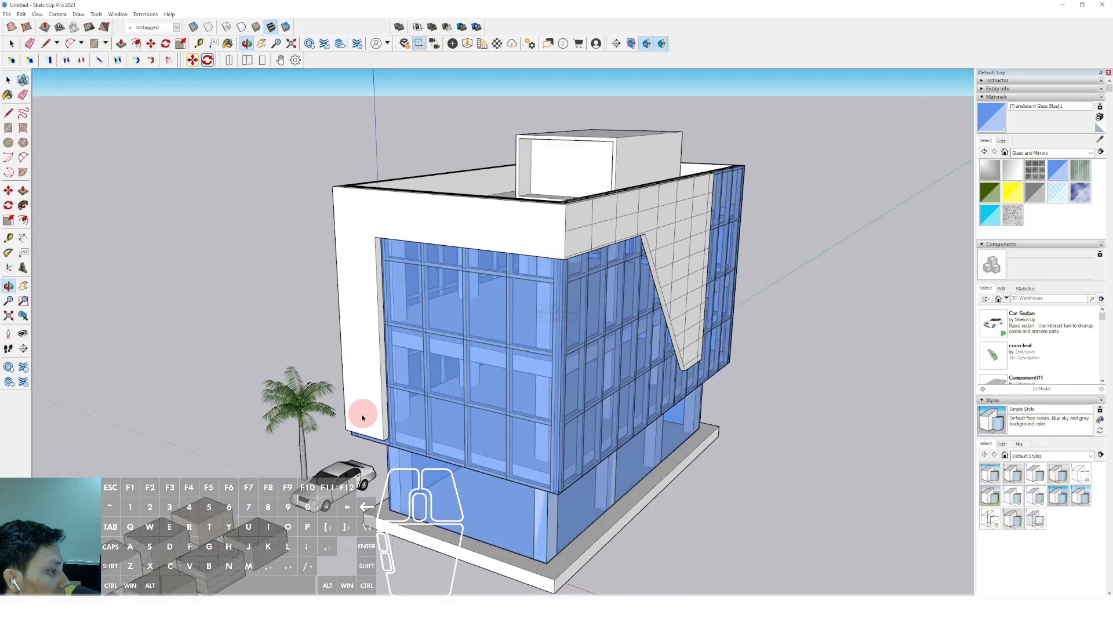
key("l")
left_click(346, 429)
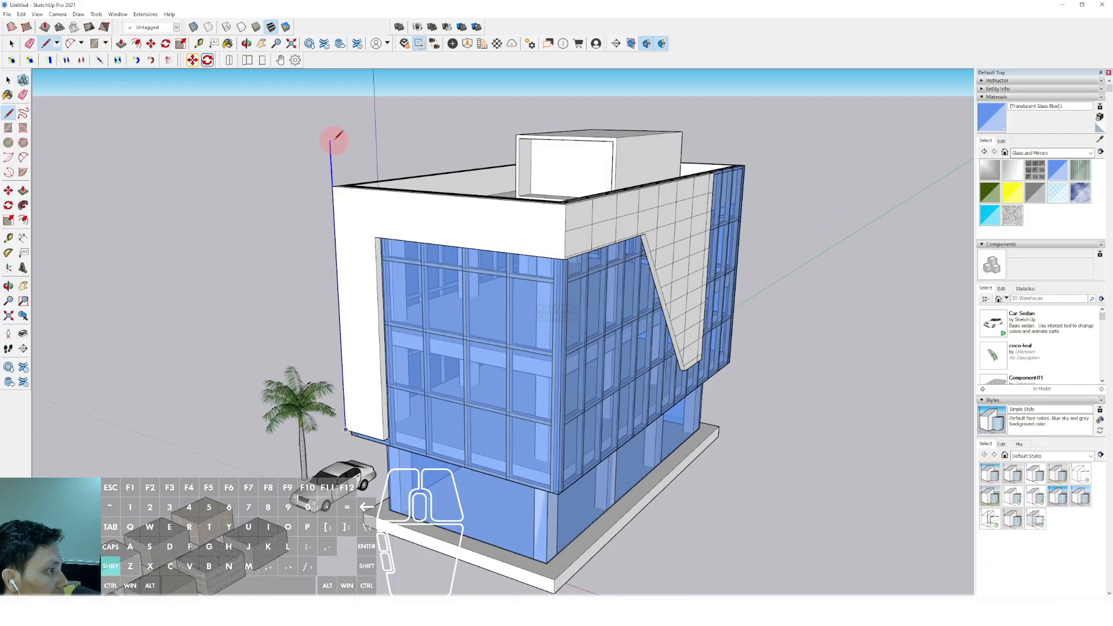
left_click(328, 99, "shift")
key("space")
middle_click_drag(361, 152, 355, 228)
Copy the front edge line across the front facade as an evenly spaced array of vertical lines
key("m")
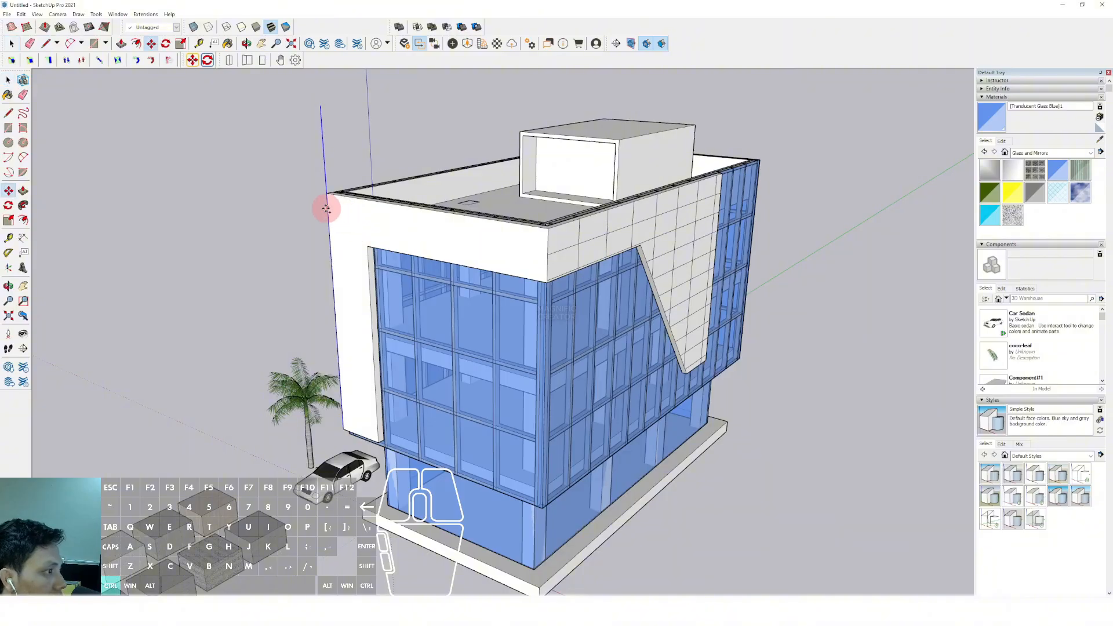
left_click(328, 208)
key("ctrl")
key("space")
scroll(355, 206, "up", 8)
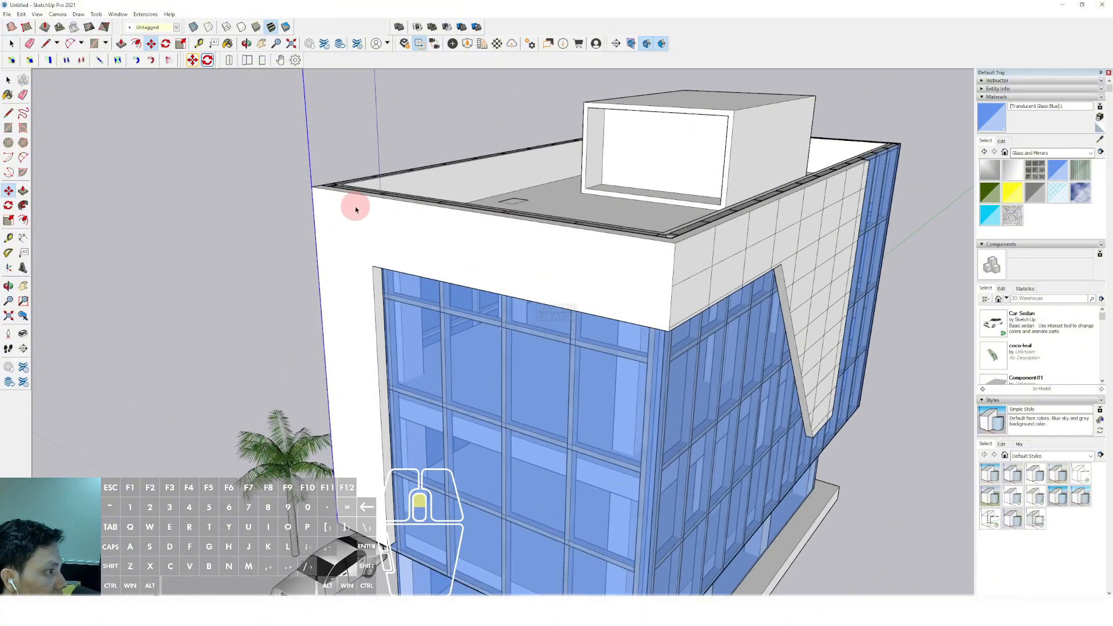
key("m")
left_click(295, 235)
key("ctrl")
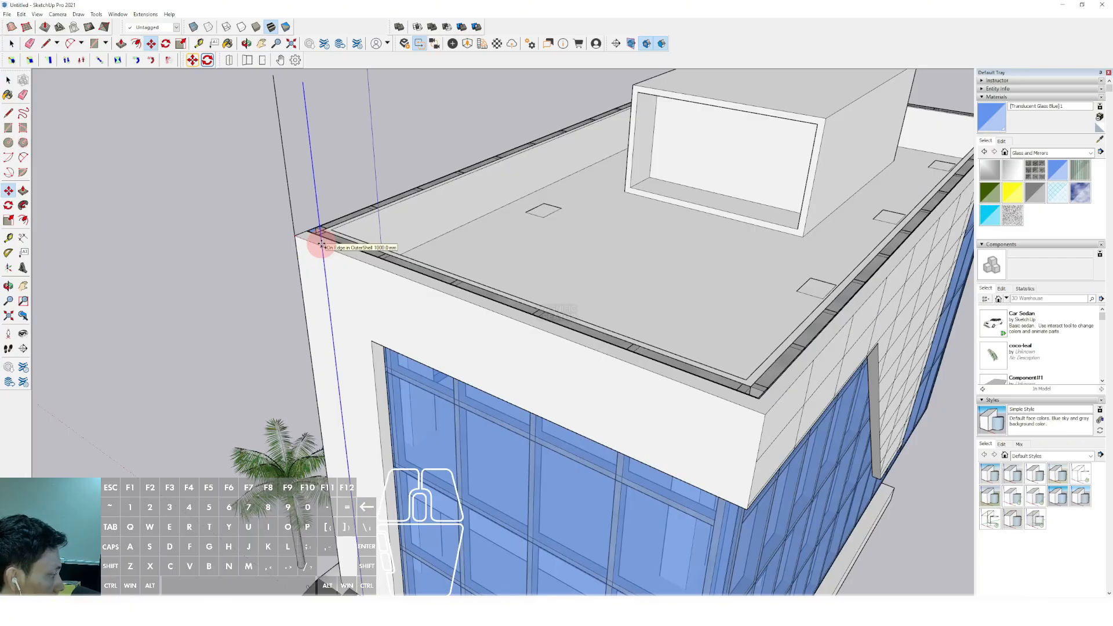
key("Return")
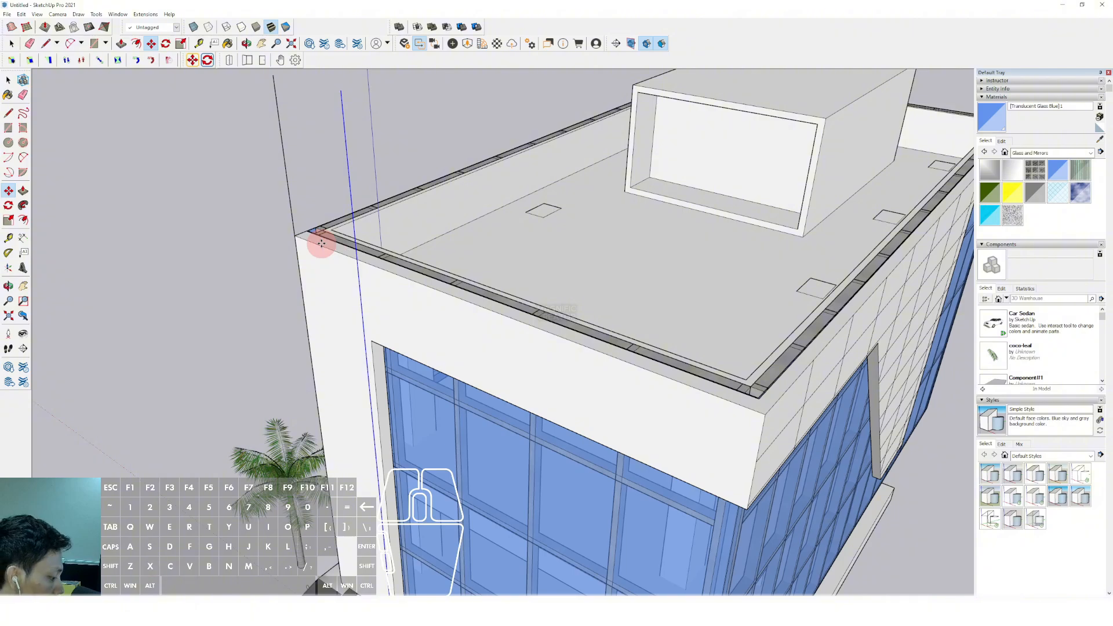
key("Return")
Cut the front facade's vertical lines and paste them in place inside the frame object
key("space")
scroll(557, 324, "down", 3)
middle_click_drag(576, 340, 464, 179)
left_click_drag(535, 114, 323, 134)
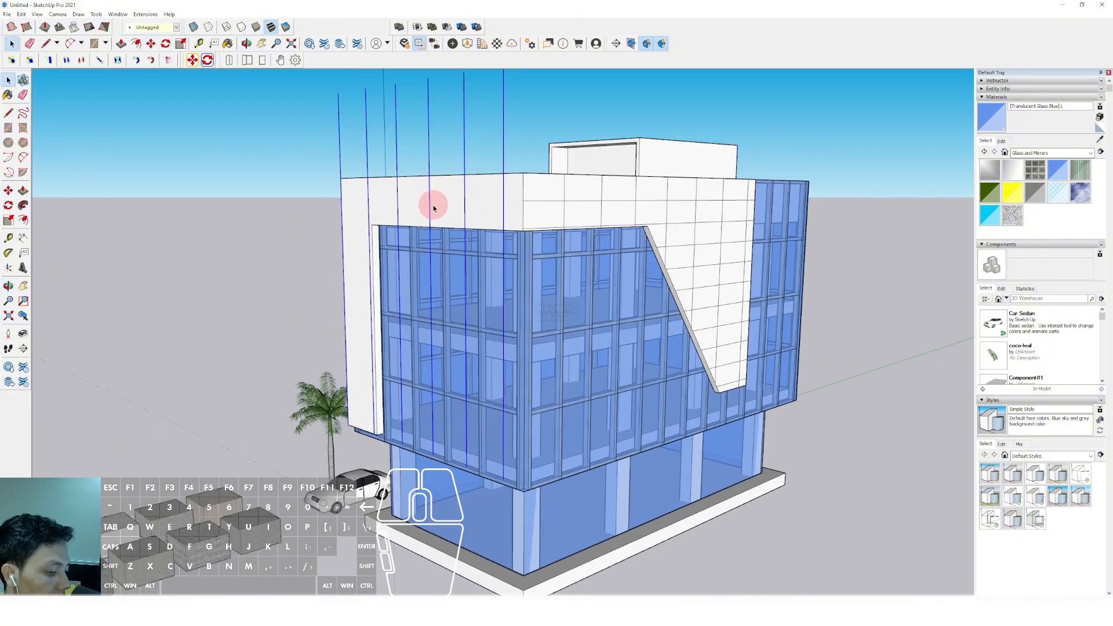
key("ctrl+x")
left_click(382, 192)
double_click(383, 195)
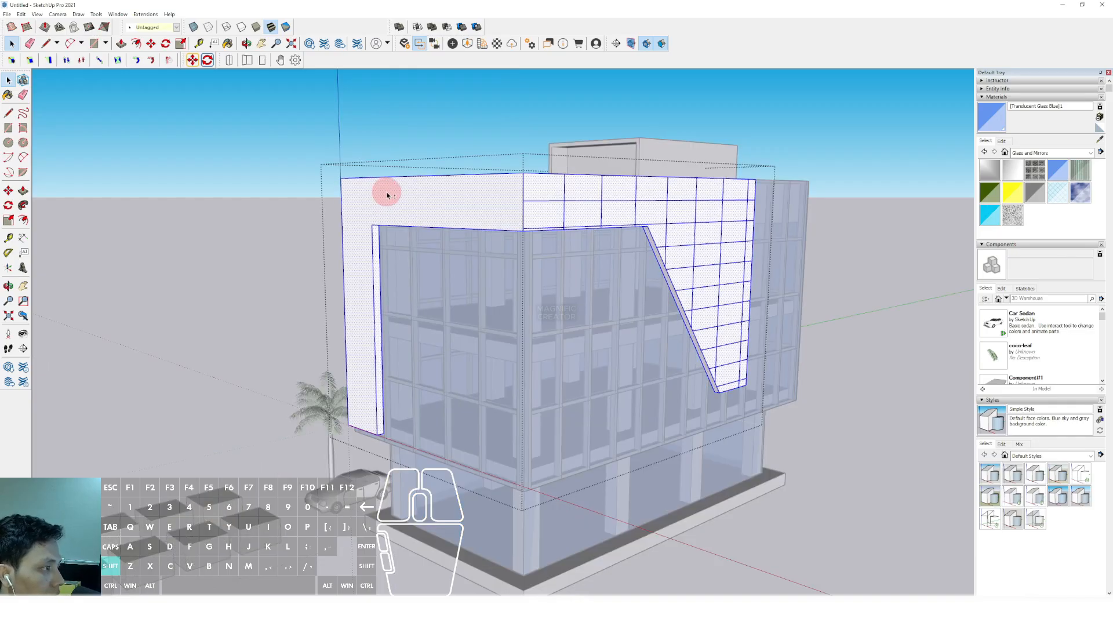
key("ctrl+shift+v")
Delete the line pieces above the front frame and across the glazing, and close the frame object
left_click_drag(499, 122, 327, 136)
key("Delete")
middle_click_drag(371, 319, 597, 360)
left_click(599, 361)
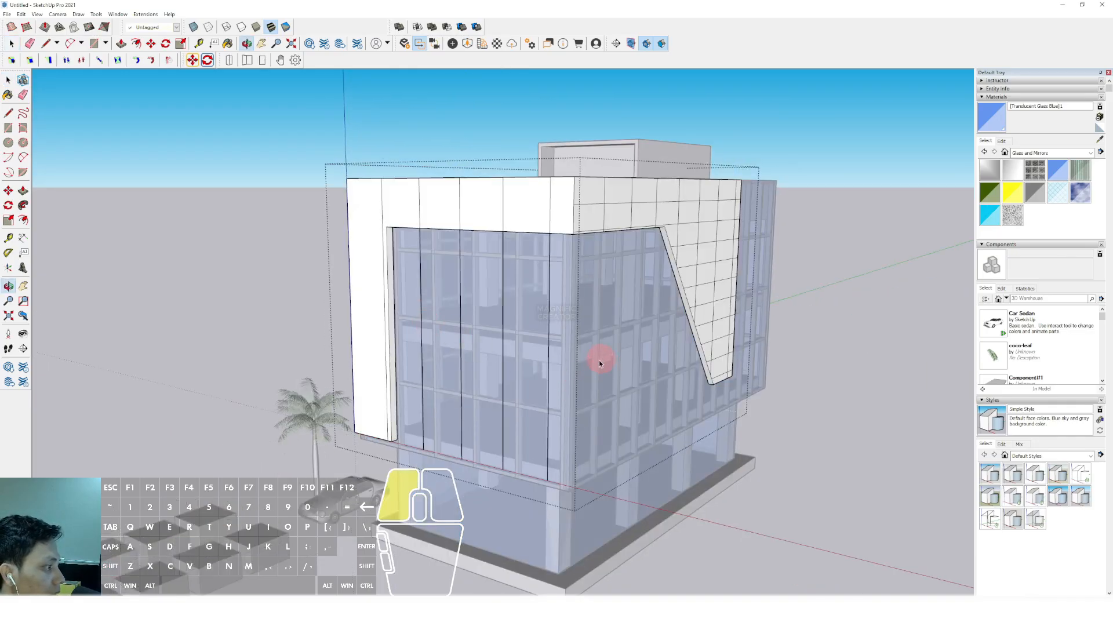
left_click_drag(420, 476, 415, 481)
middle_click_drag(476, 379, 418, 330)
key("Delete")
left_click(318, 249)
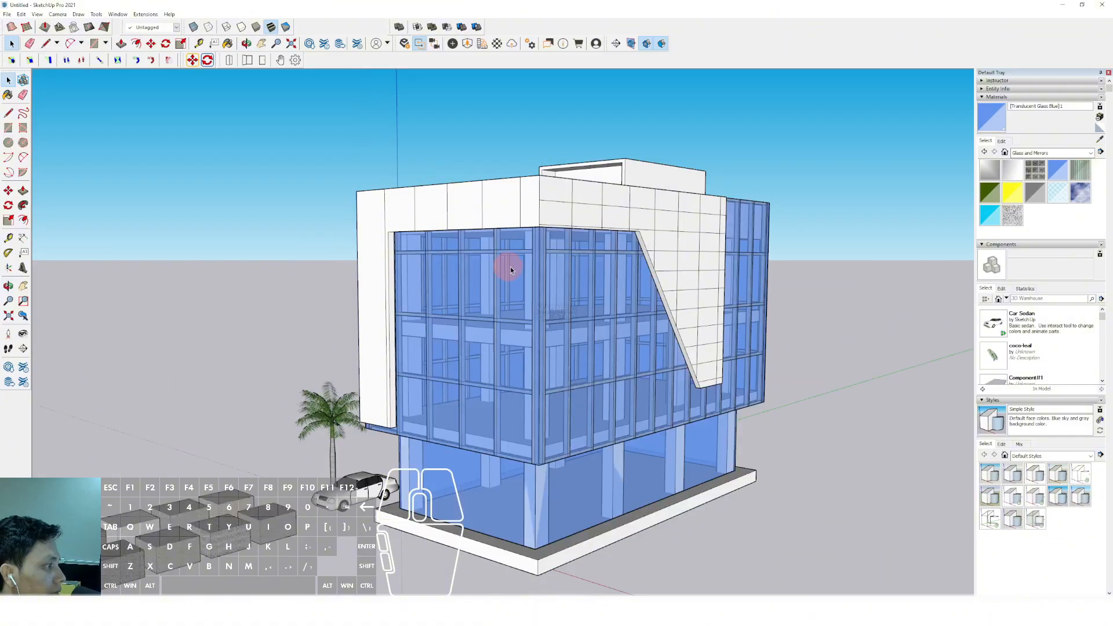
Draw a horizontal line along the front frame's top edge, from the shared building corner to beyond the frame's far end
scroll(493, 261, "up", 2)
middle_click_drag(484, 259, 430, 265)
middle_click_drag(351, 280, 438, 231)
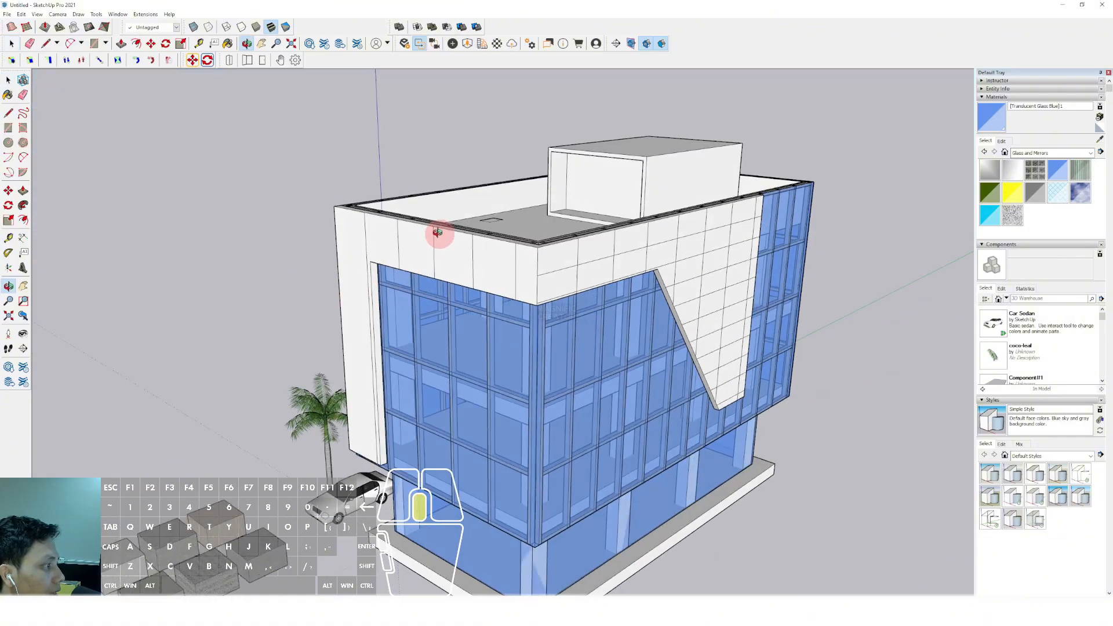
key("d")
left_click(538, 247)
key("shift")
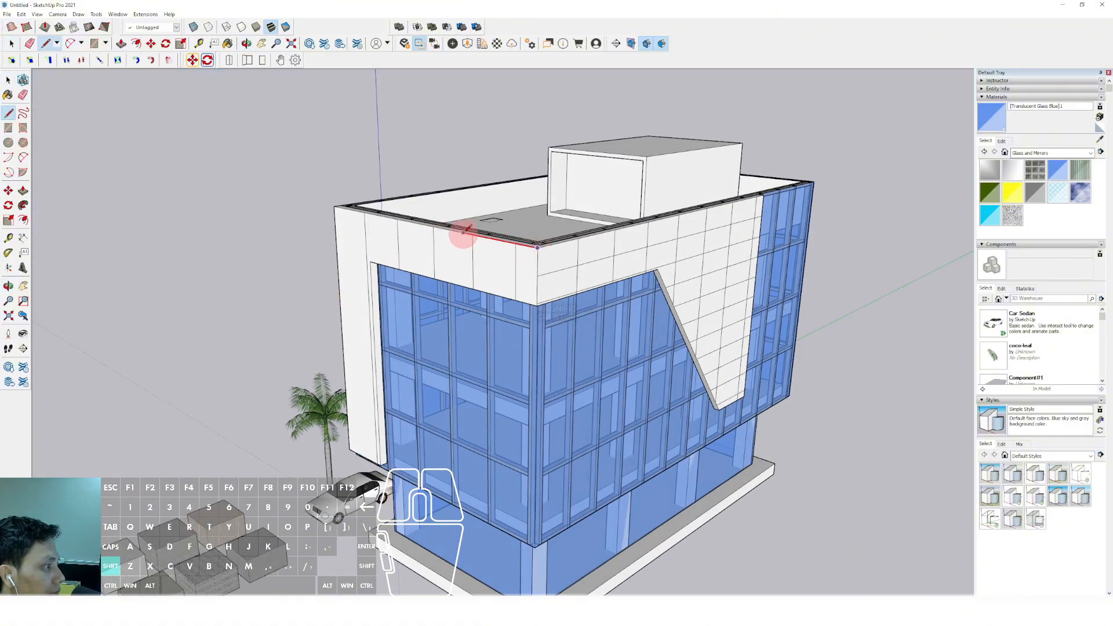
left_click(290, 215)
Copy the top edge line down to the side frame's first horizontal panel line and repeat it as a 10x array
key("m")
scroll(353, 229, "up", 2)
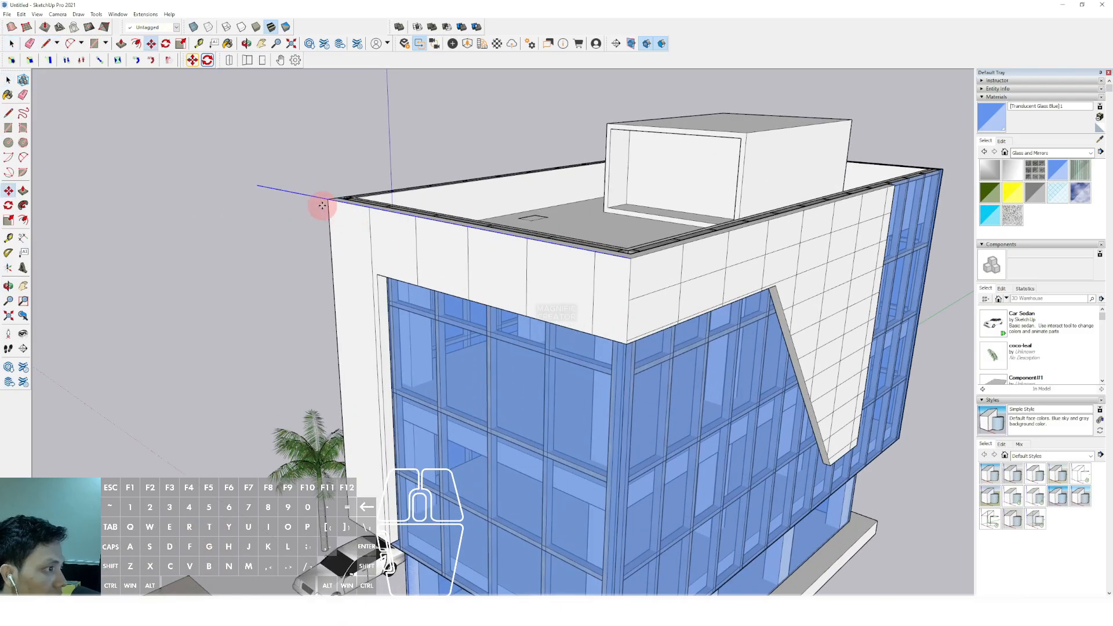
left_click(327, 200)
left_click(632, 301)
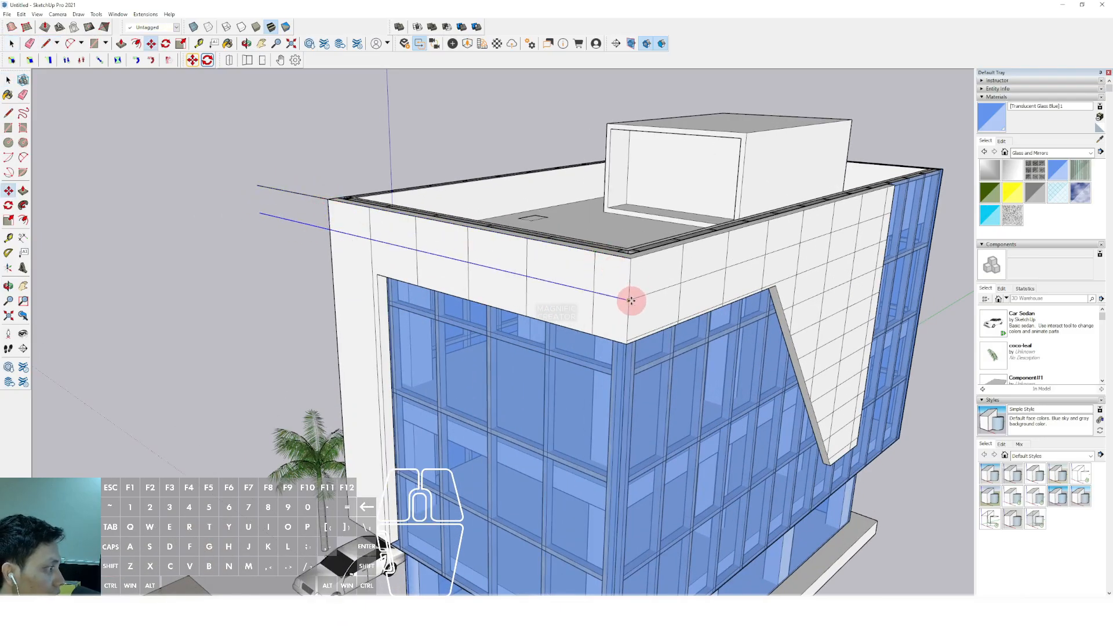
type("10x")
key("Return")
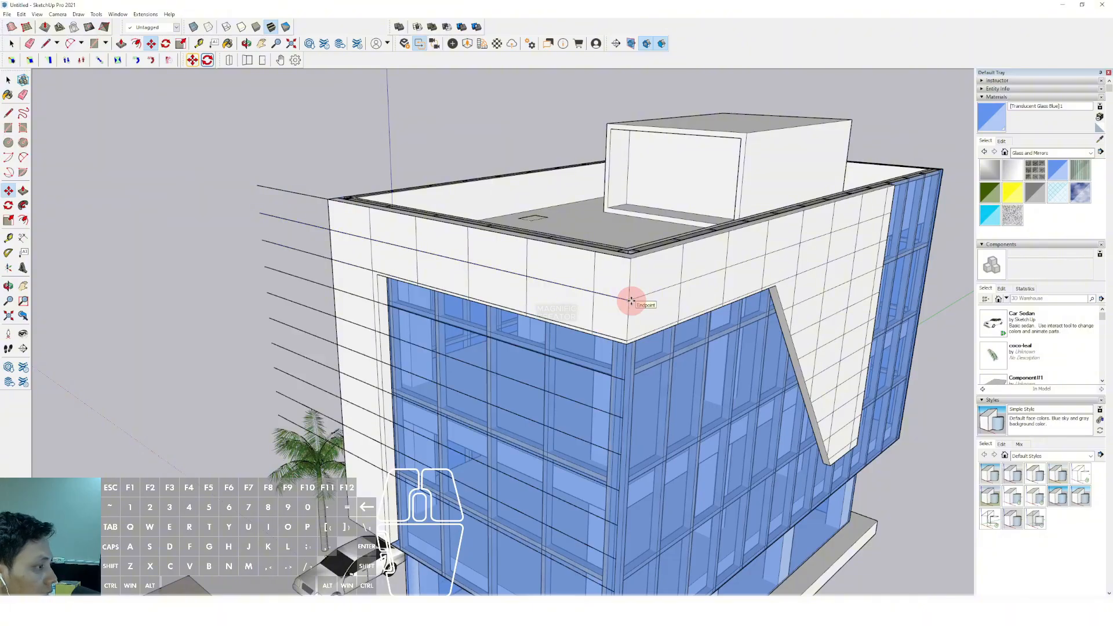
scroll(477, 319, "down", 3)
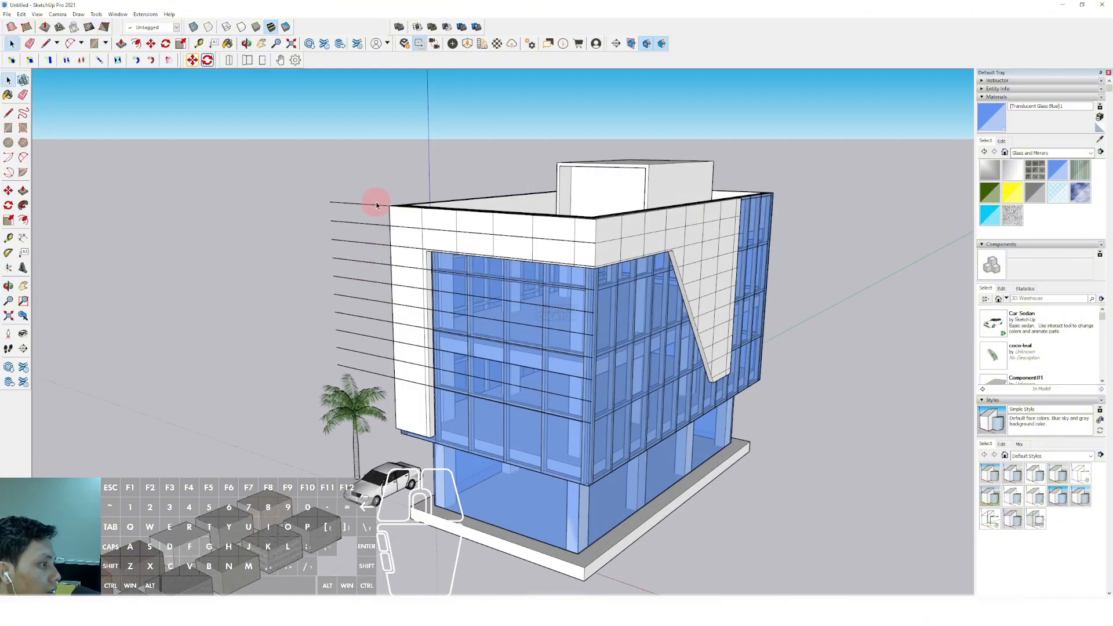
Copy the lowest horizontal line down twice at the same spacing to cover the lower part of the front frame's leg
middle_click_drag(407, 328, 402, 256)
left_click_drag(378, 188, 327, 372)
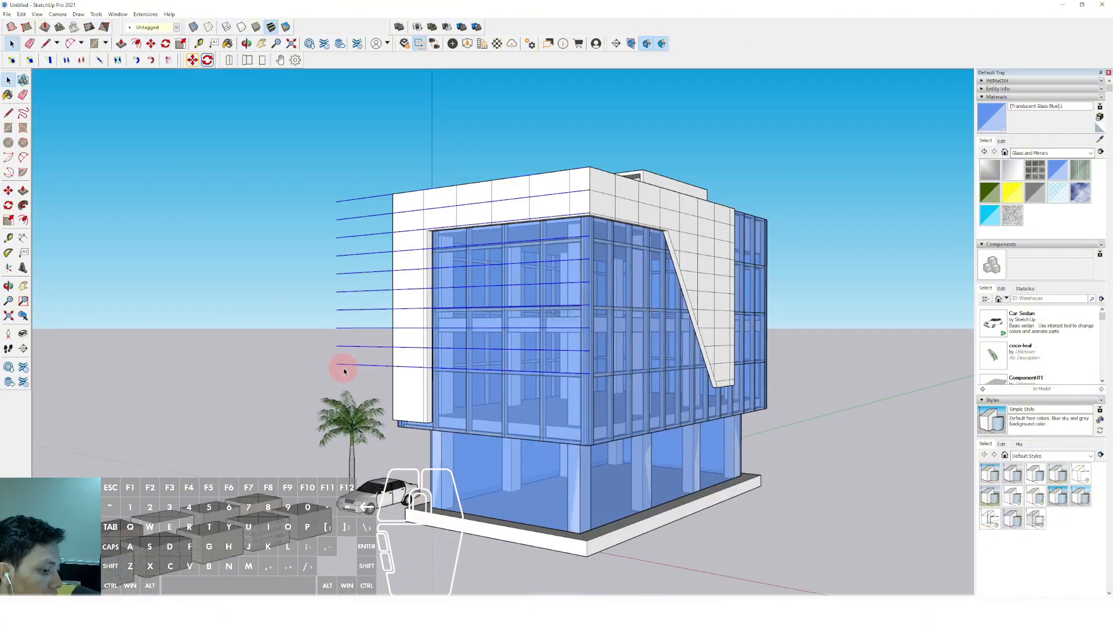
scroll(404, 369, "up", 2)
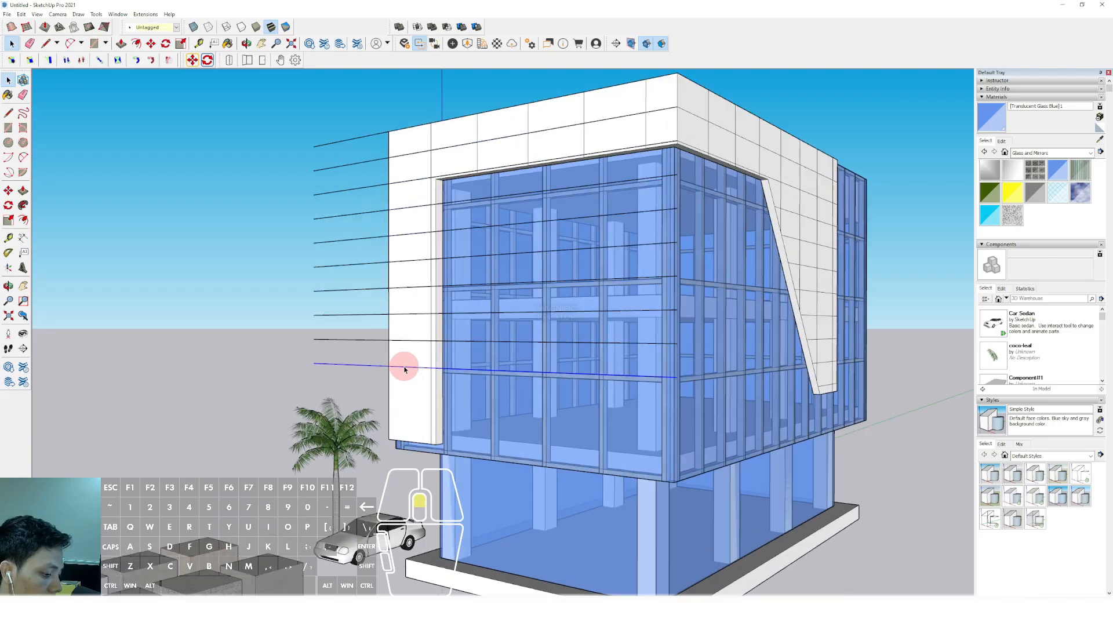
key("m")
left_click(413, 341)
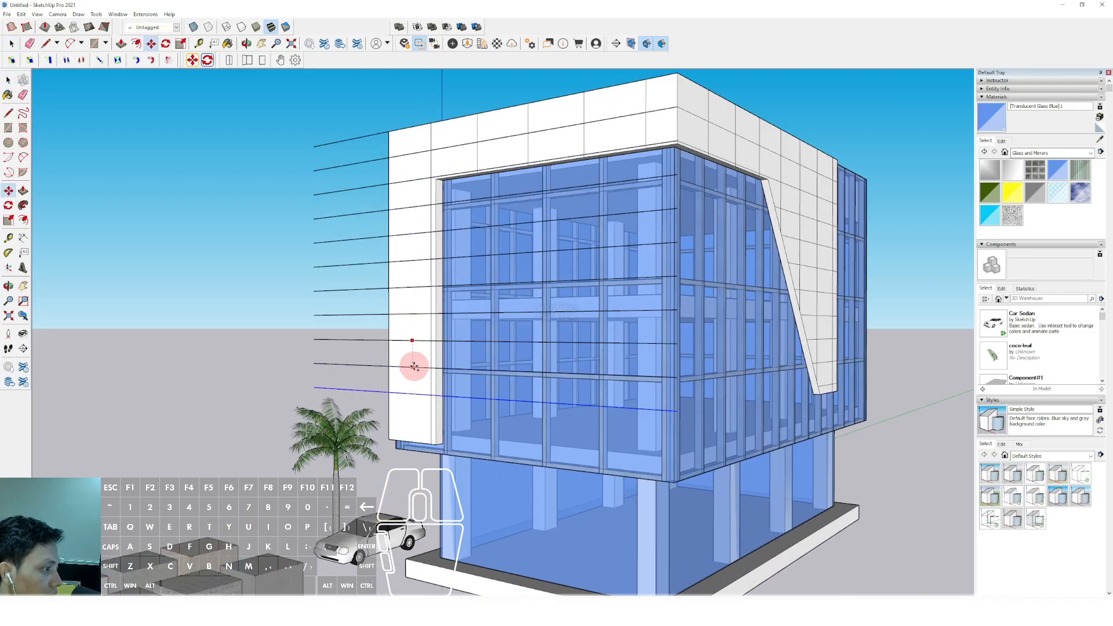
left_click(413, 366)
left_click(414, 367)
left_click(412, 391)
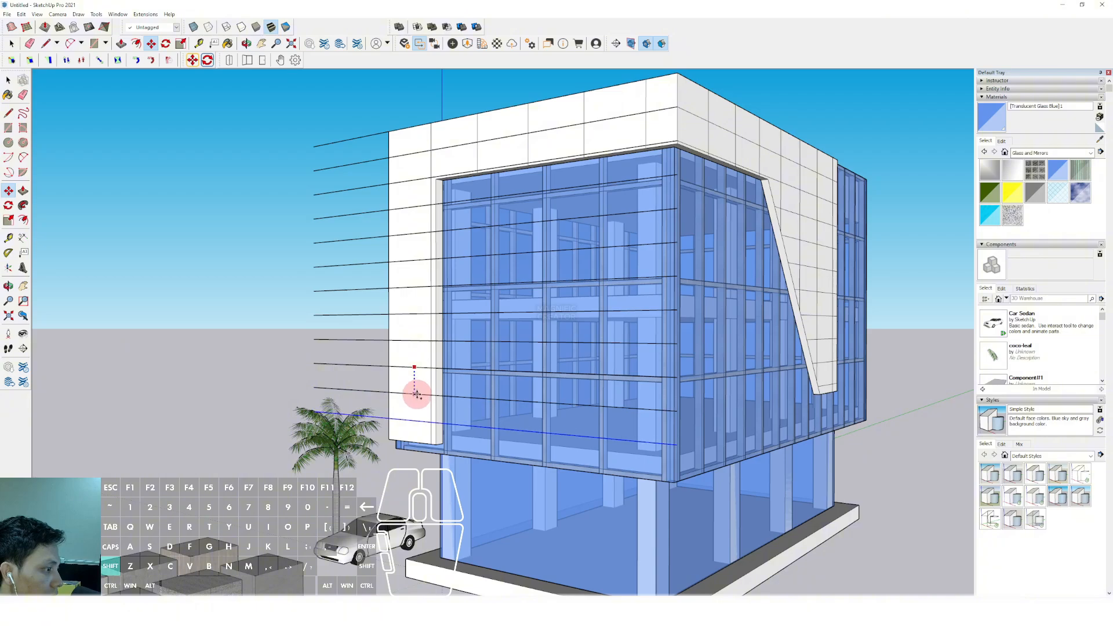
key("space")
Cut all the front facade's horizontal lines and paste them in place inside the frame object
scroll(390, 390, "down", 3)
left_click(366, 410)
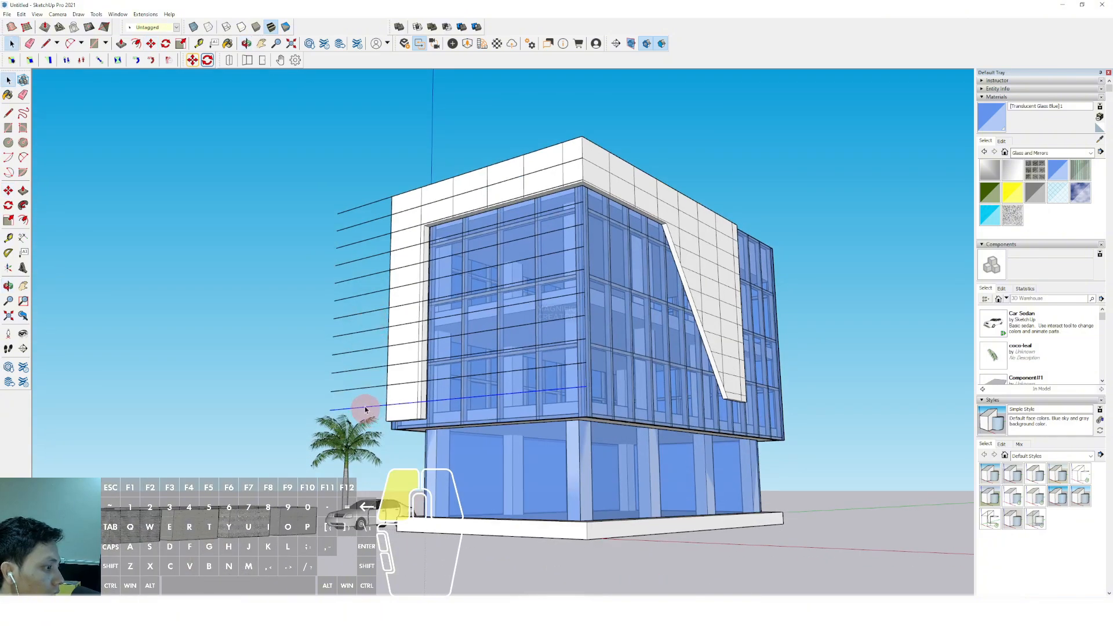
left_click_drag(363, 181, 362, 182)
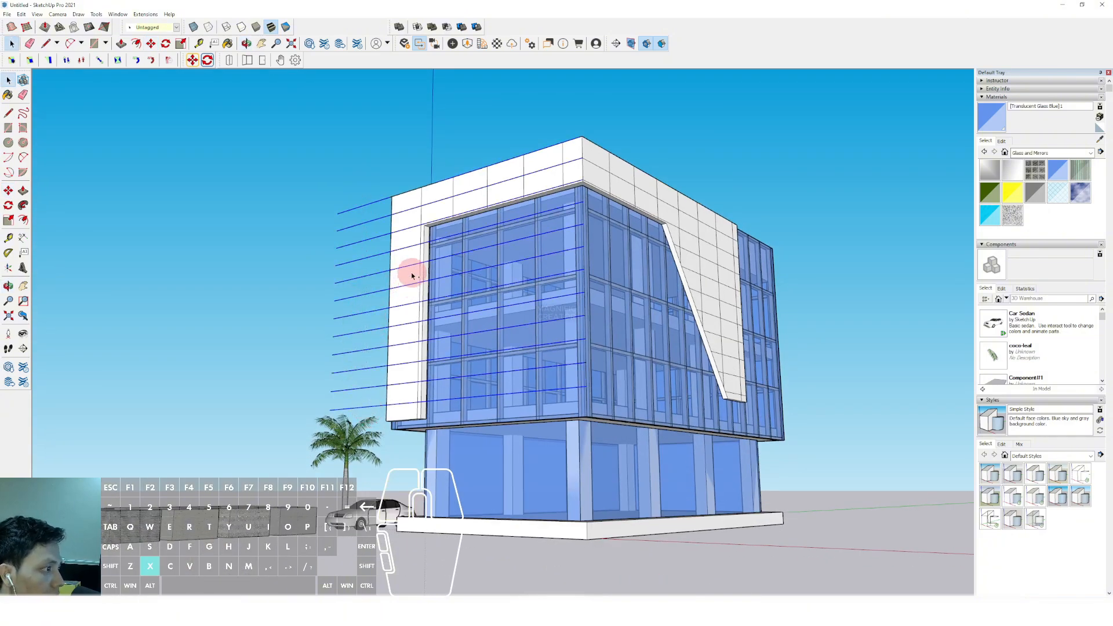
left_click(411, 264, "shift")
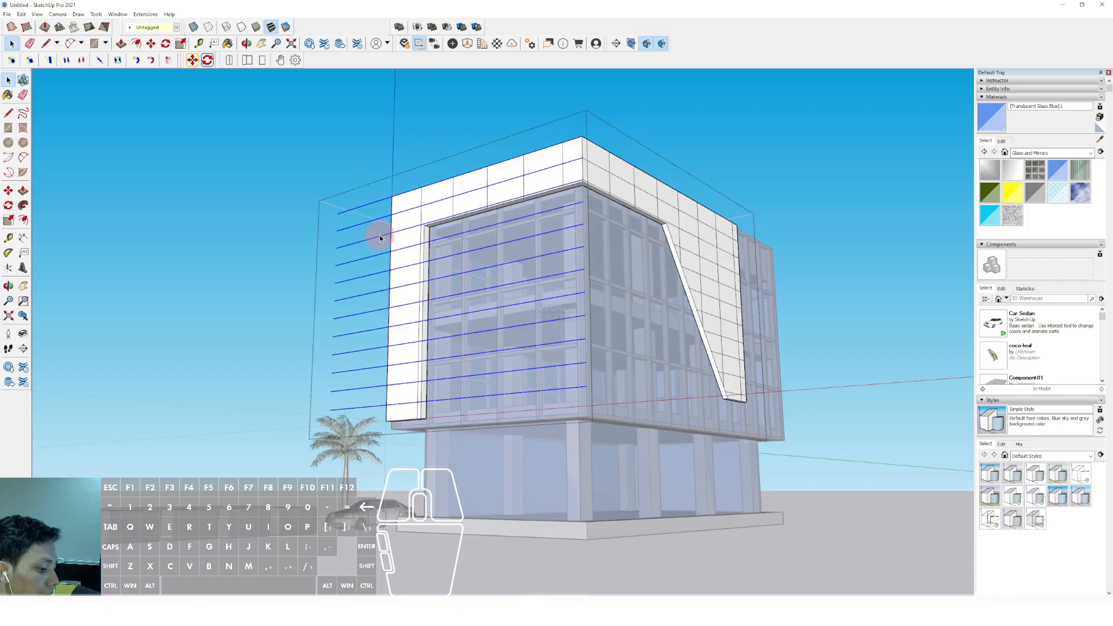
Hide the rest of the model and delete the horizontal line pieces beyond the frame's outer edge and across its opening
key("h")
left_click_drag(367, 188, 336, 476)
key("Delete")
left_click_drag(608, 464, 567, 276)
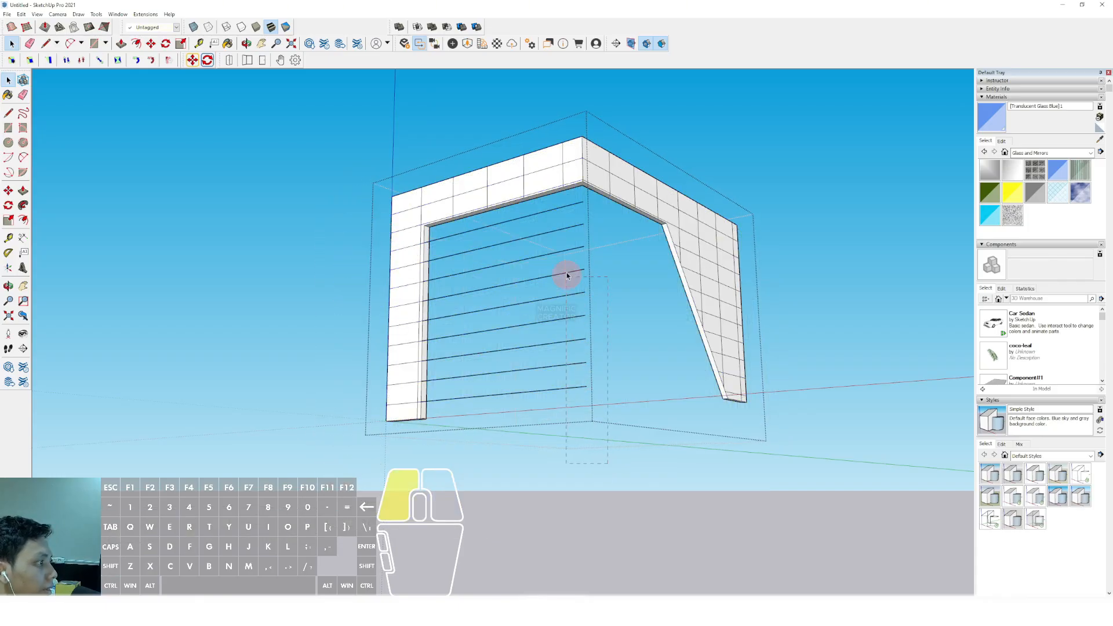
left_click_drag(563, 206, 562, 197)
key("Delete")
Draw a vertical line through the middle of the front frame's leg from its lower edge to the top, and close the frame object
scroll(421, 345, "down", 1)
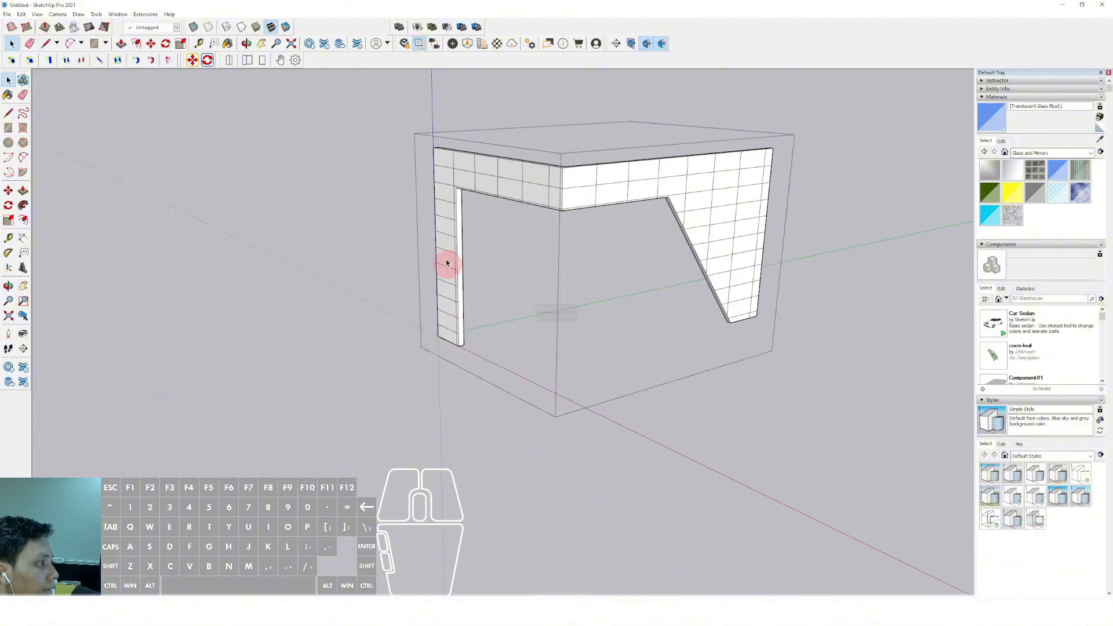
middle_click_drag(415, 203, 447, 220)
scroll(450, 220, "up", 5)
scroll(462, 197, "down", 2)
middle_click_drag(418, 263, 443, 318)
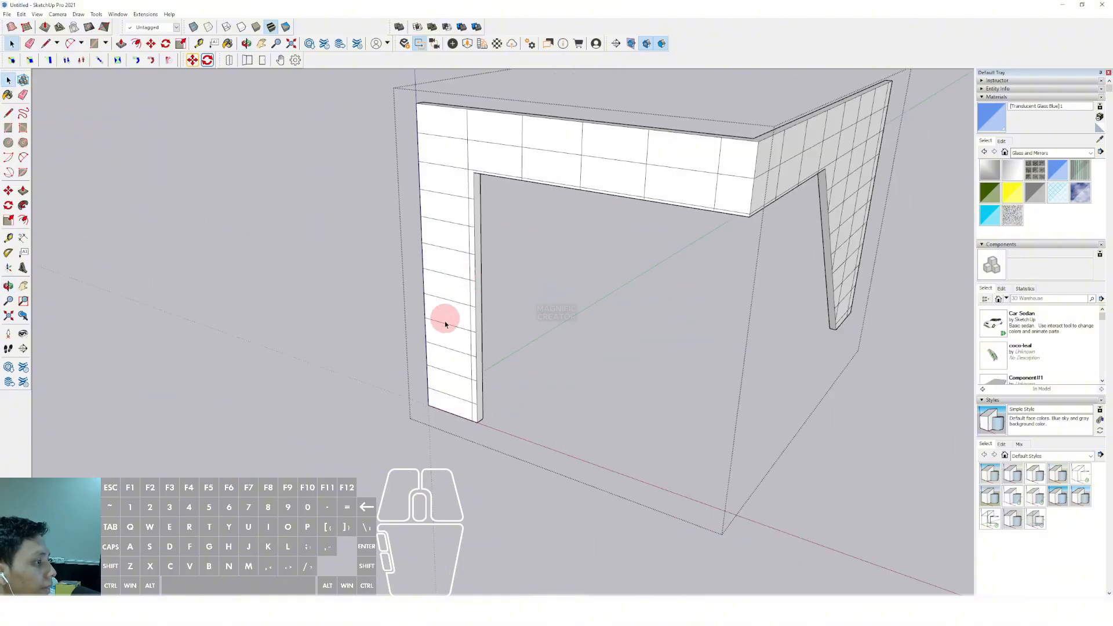
key("l")
left_click(450, 413)
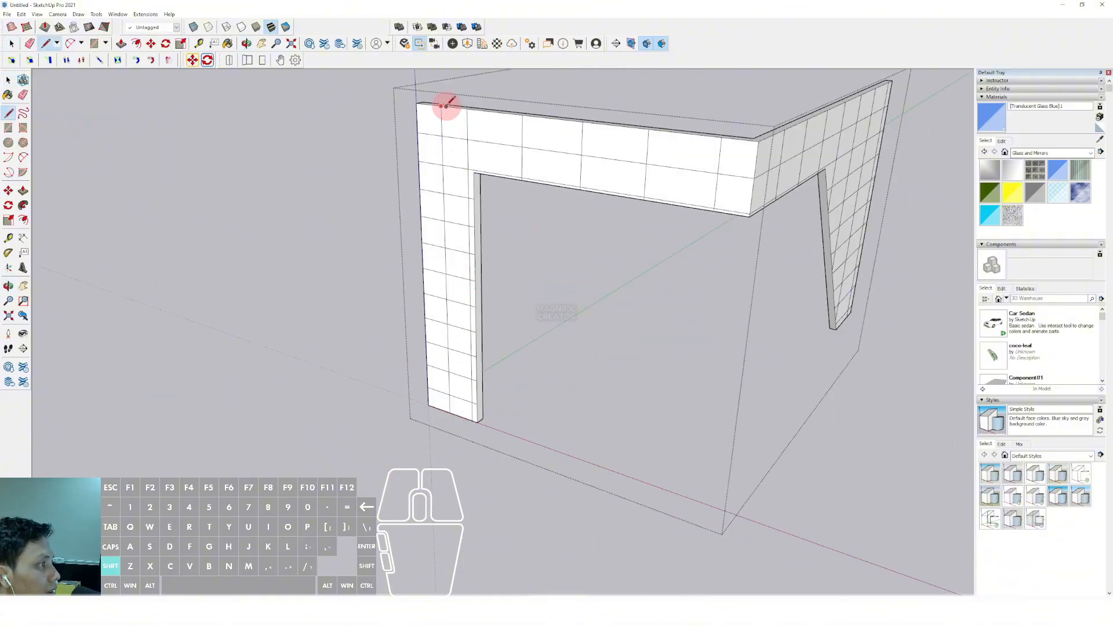
middle_click_drag(464, 182, 343, 219)
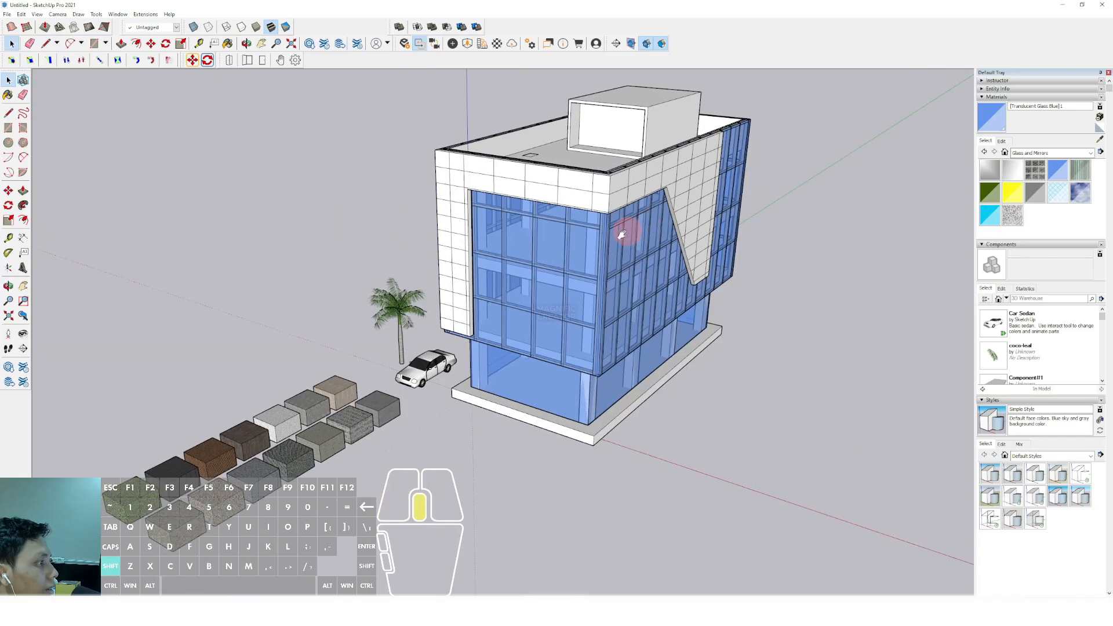
Paint the frame object light grey with Color M02 from the Colors collection
middle_click_drag(623, 234, 858, 286)
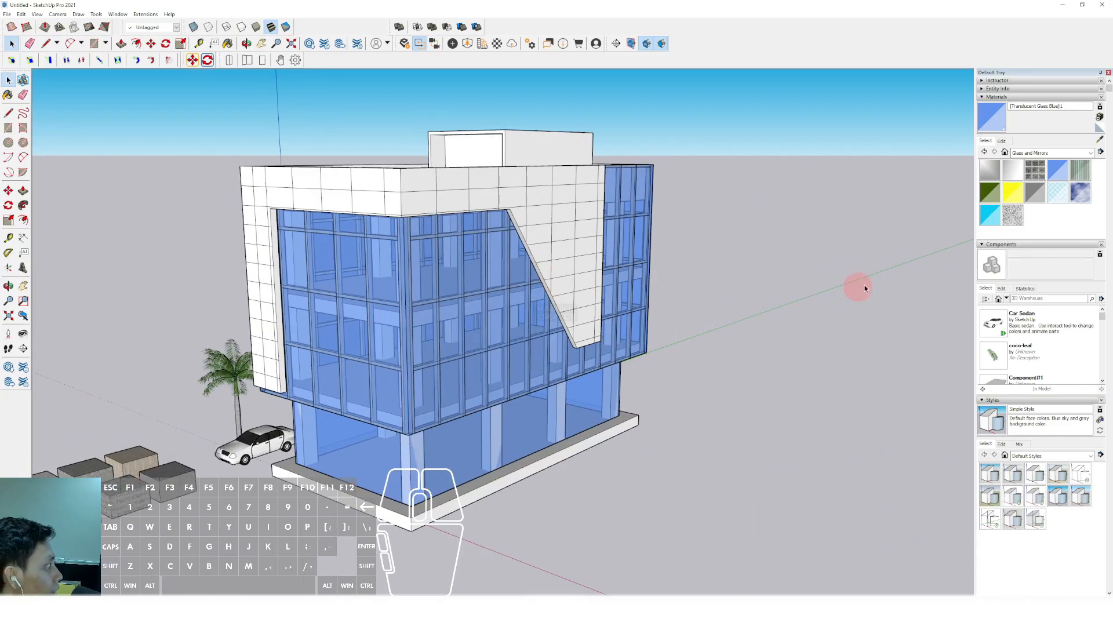
left_click(1092, 154)
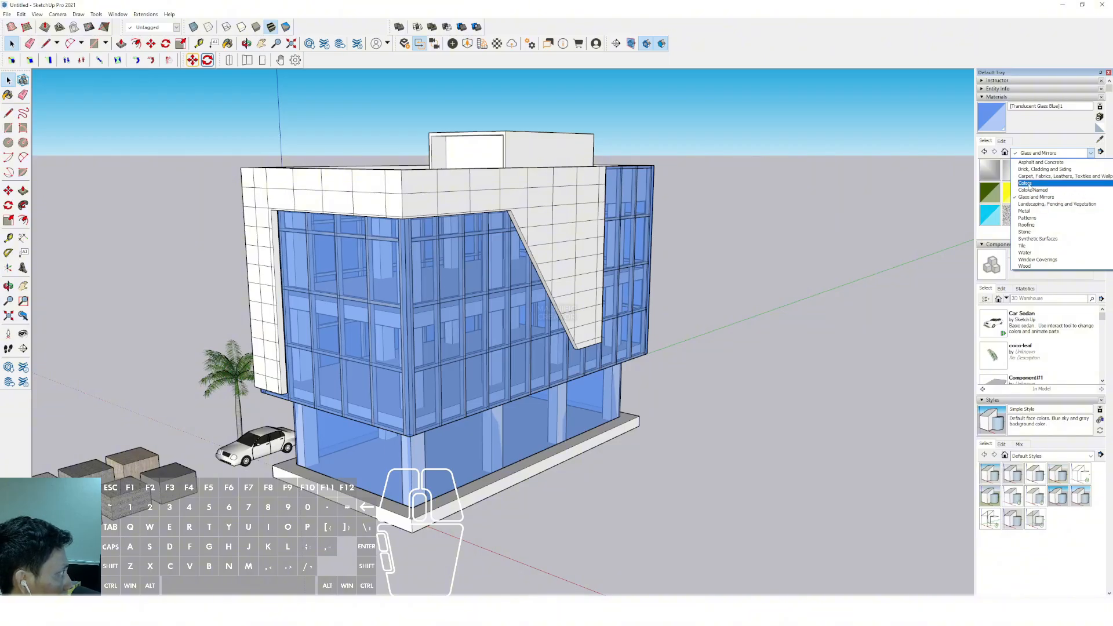
left_click(1031, 185)
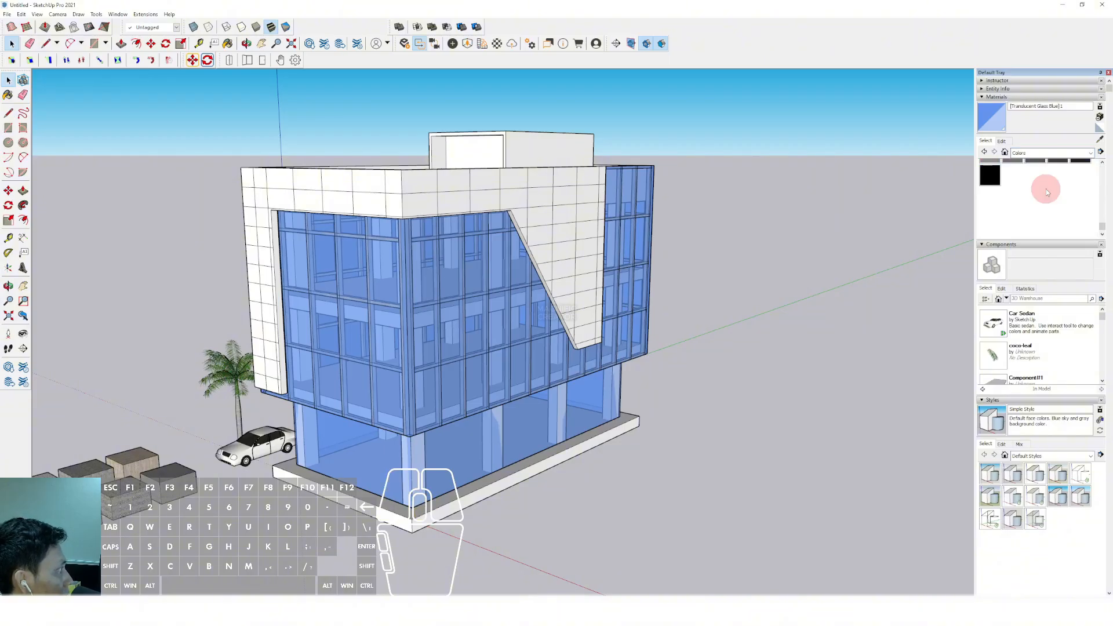
scroll(1047, 191, "up", 3)
left_click(1059, 183)
left_click(363, 184)
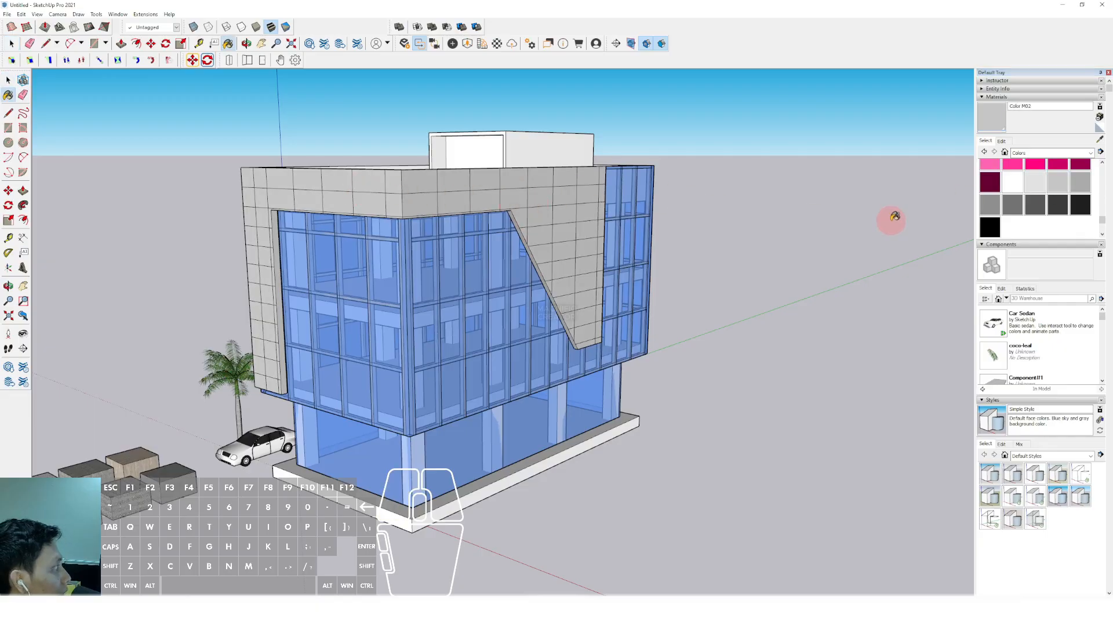
Try orange Color C04 and the lighter Color C03 on the frame object
scroll(1048, 203, "up", 10)
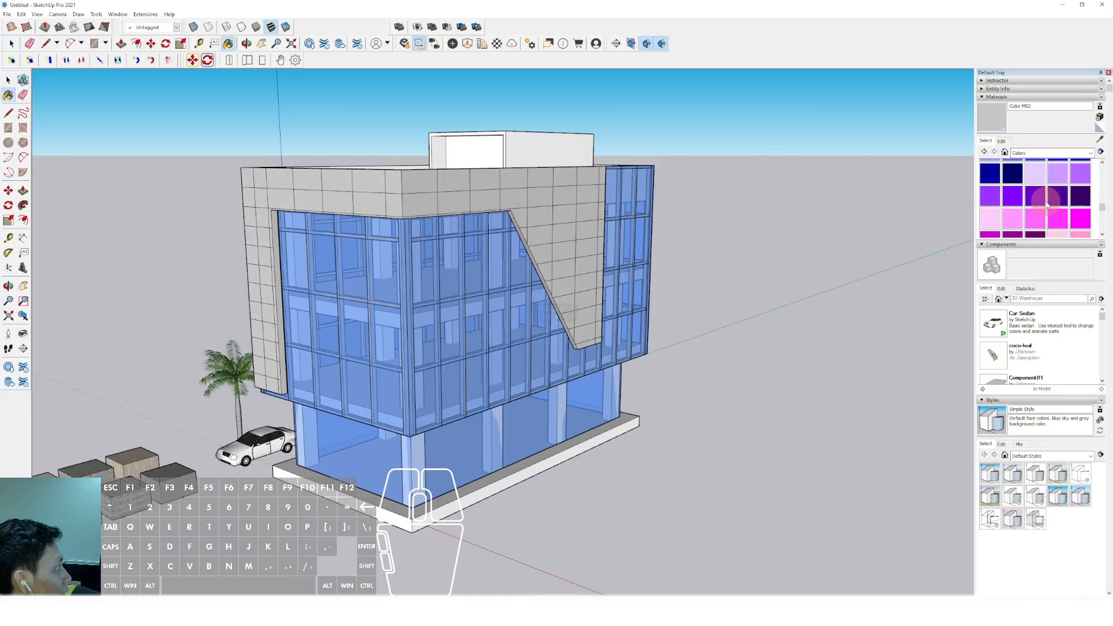
left_click(1080, 187)
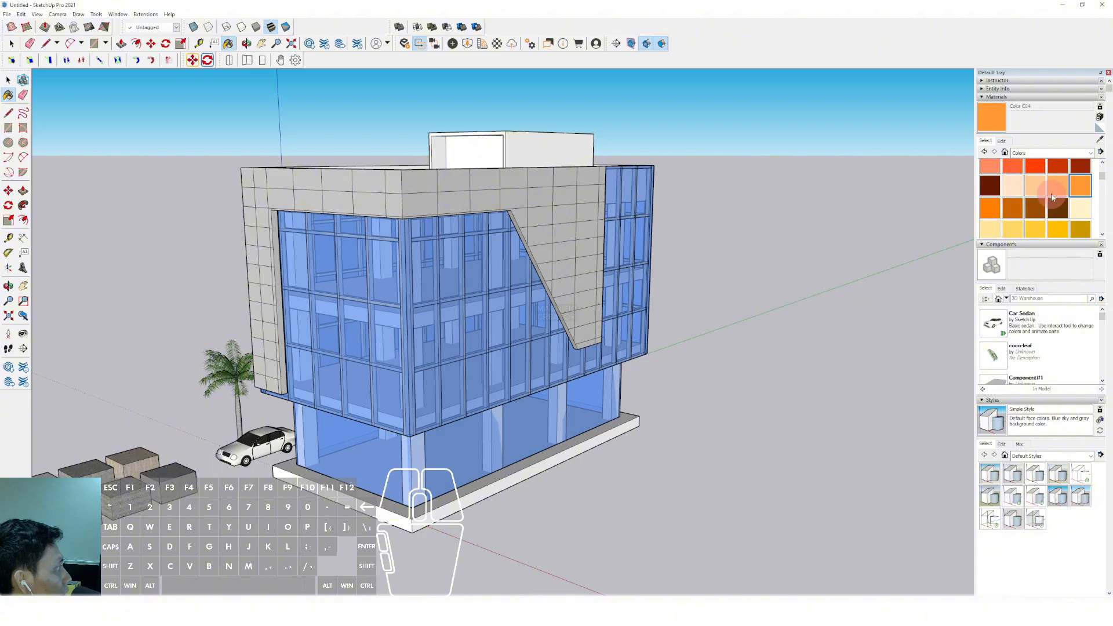
left_click(512, 223)
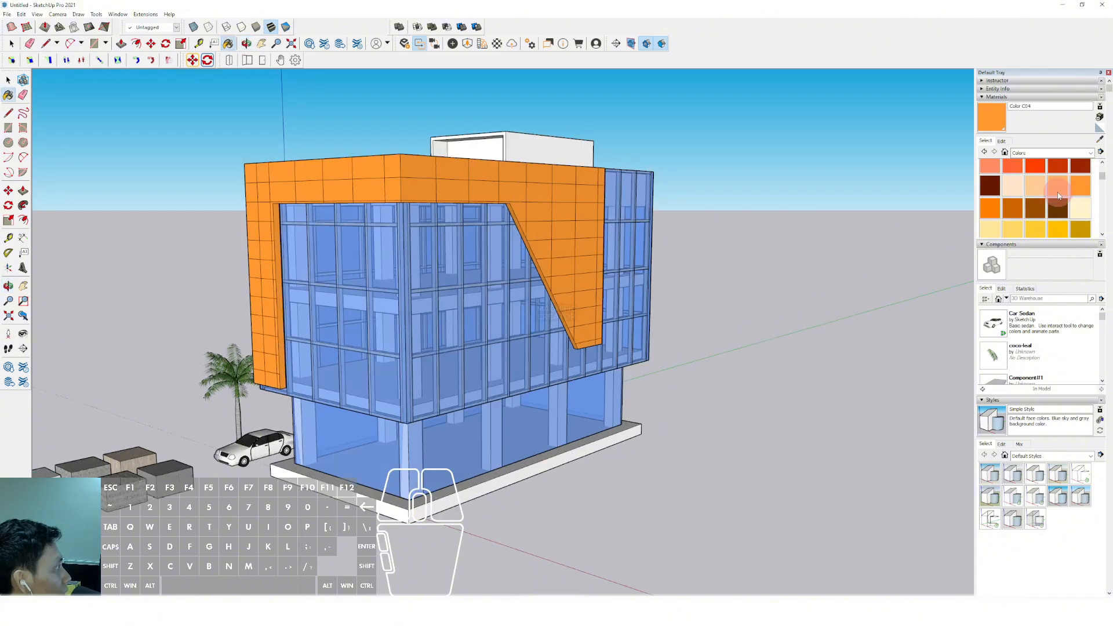
left_click(1059, 196)
left_click(563, 209)
scroll(551, 217, "up", 2)
middle_click_drag(551, 217, 571, 154)
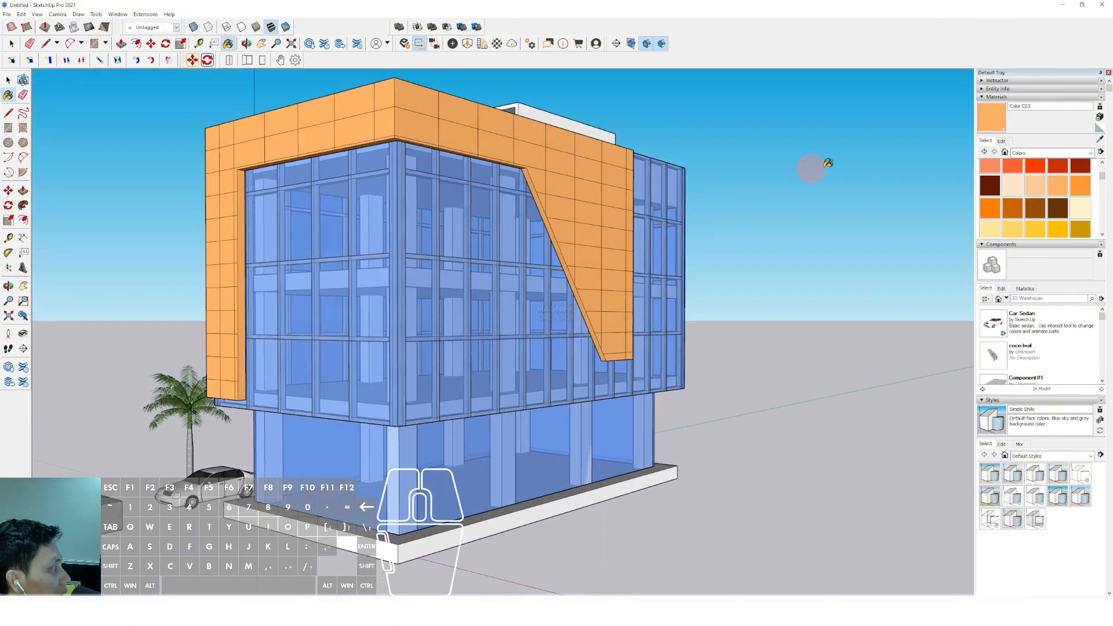
Try turquoise Color H06 and dark teal Color H08 on the frame object
scroll(1039, 199, "down", 10)
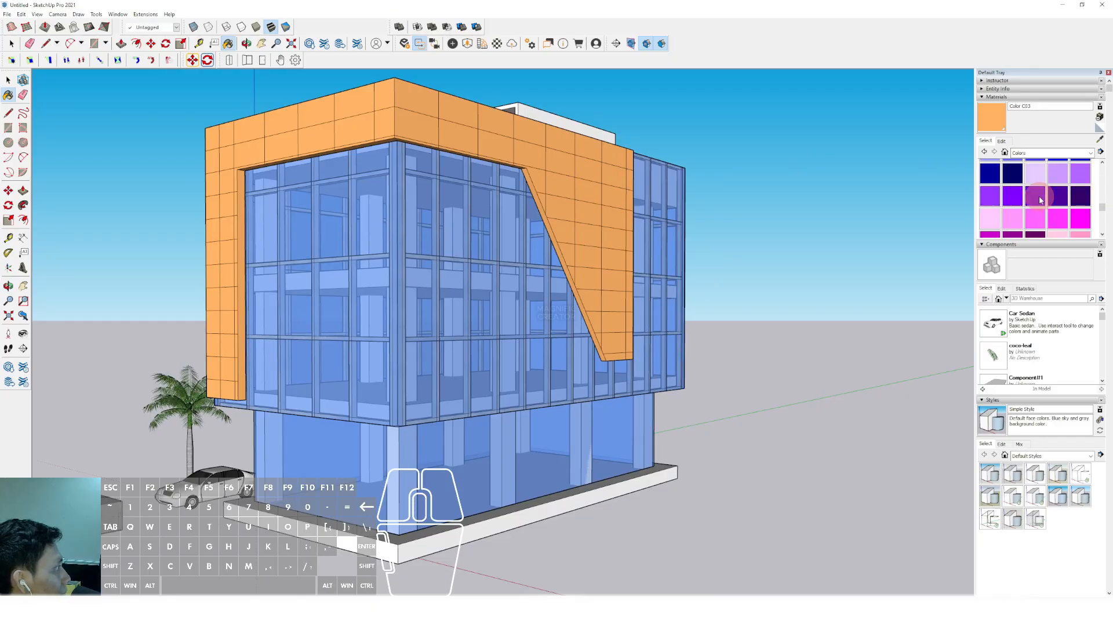
scroll(1040, 199, "up", 3)
left_click(1013, 180)
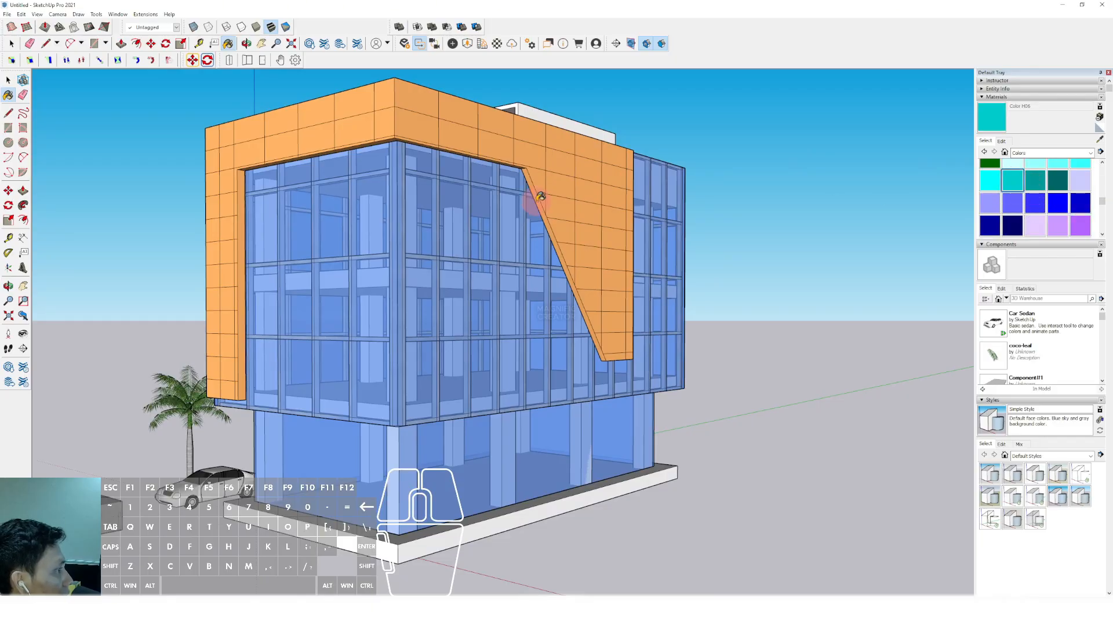
left_click(554, 191)
scroll(1037, 209, "up", 2)
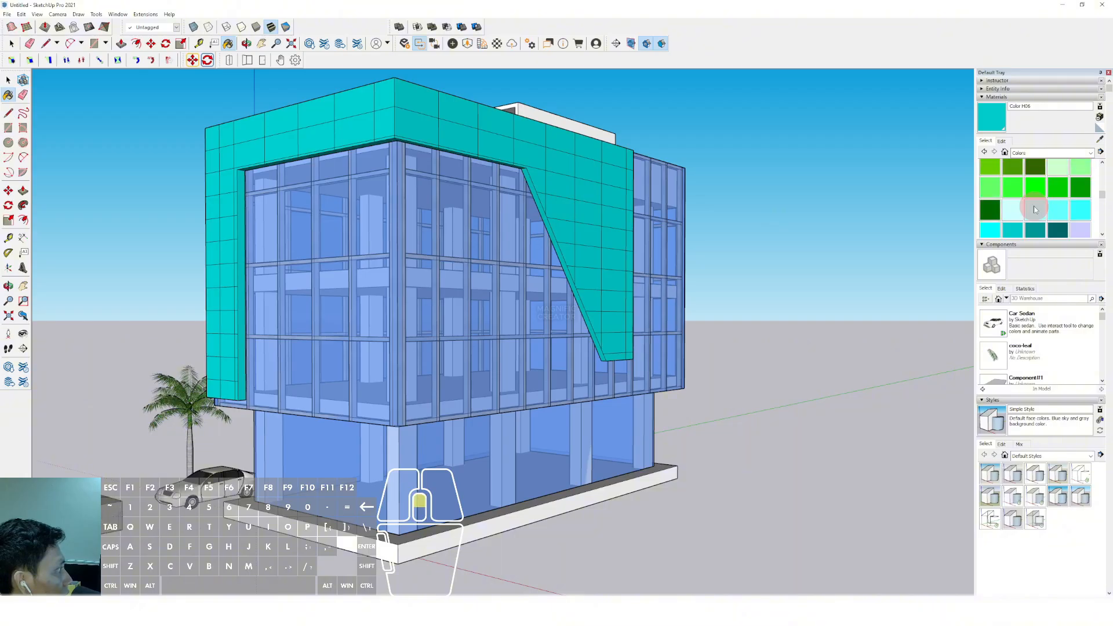
left_click(1057, 230)
left_click(592, 199)
scroll(589, 199, "down", 3)
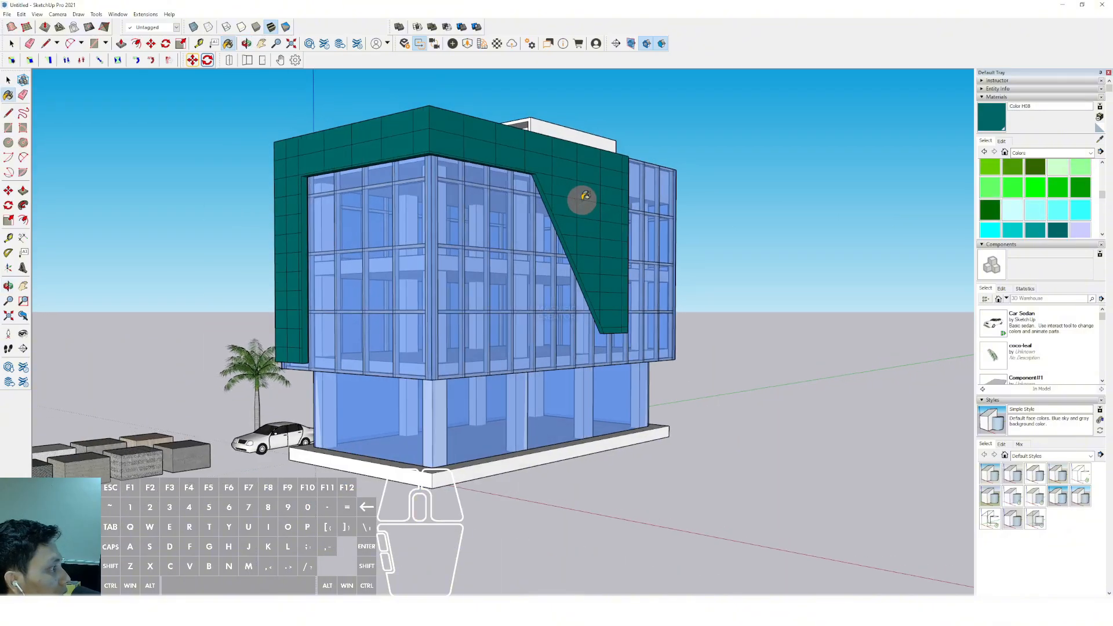
Paint the frame object blue with Color I05
scroll(1068, 212, "down", 5)
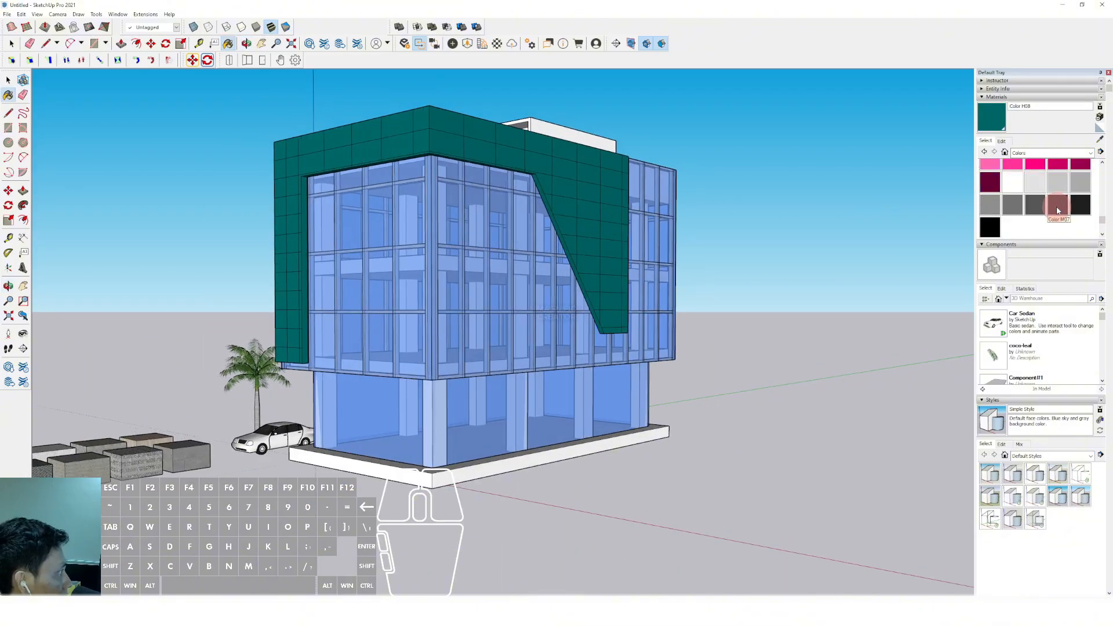
scroll(1058, 210, "up", 4)
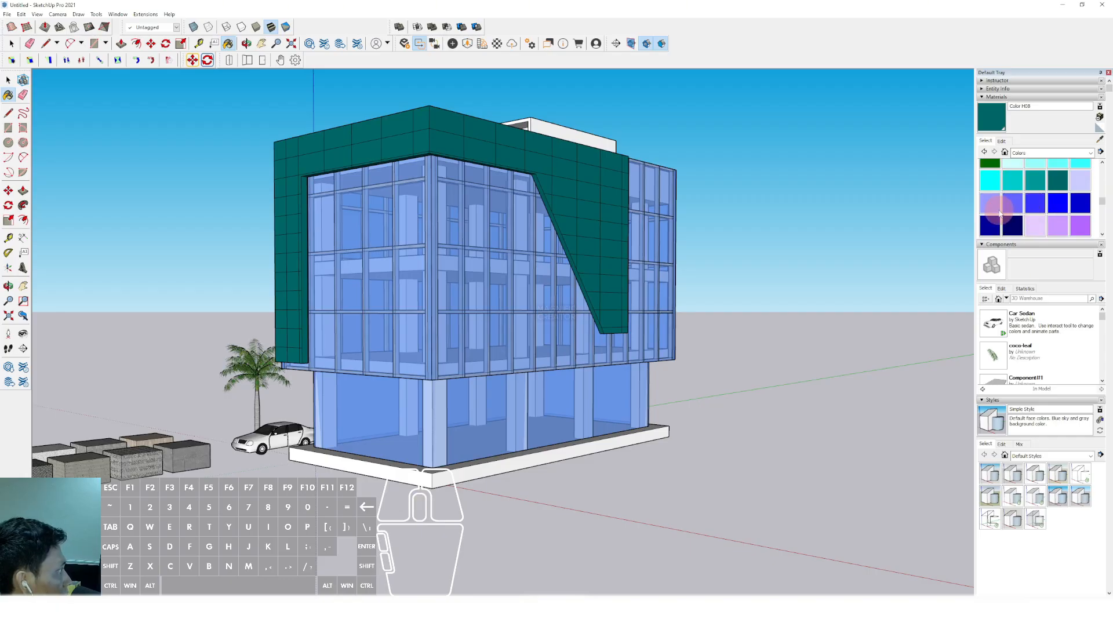
left_click(1055, 205)
left_click(565, 176)
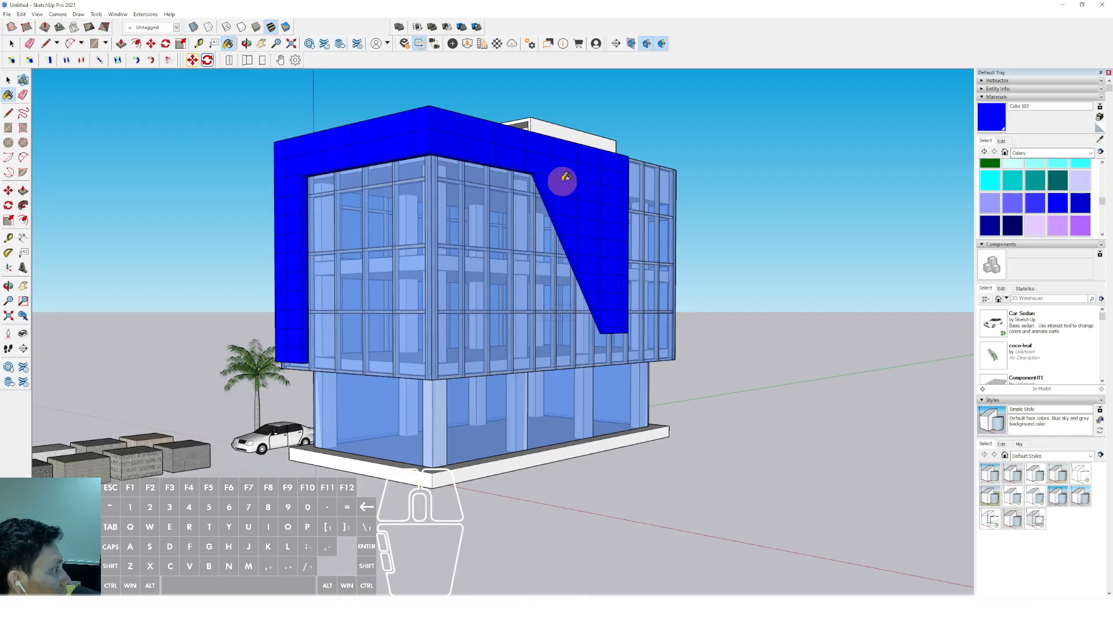
Edit the frame's blue material on the color wheel to a light sky blue
left_click(1002, 141)
left_click(997, 195)
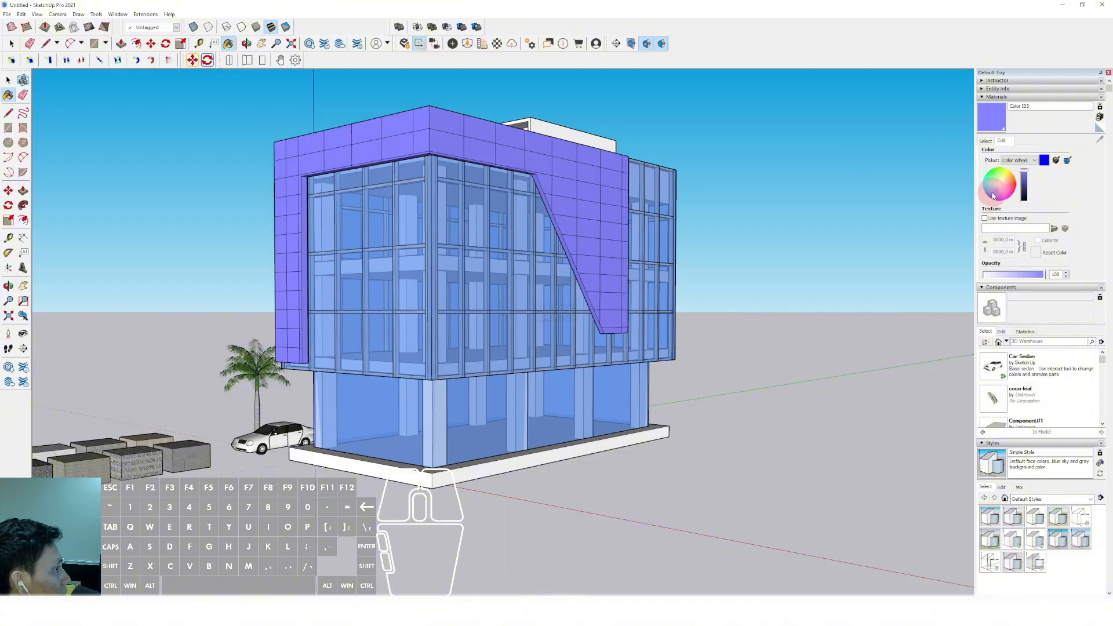
left_click(991, 189)
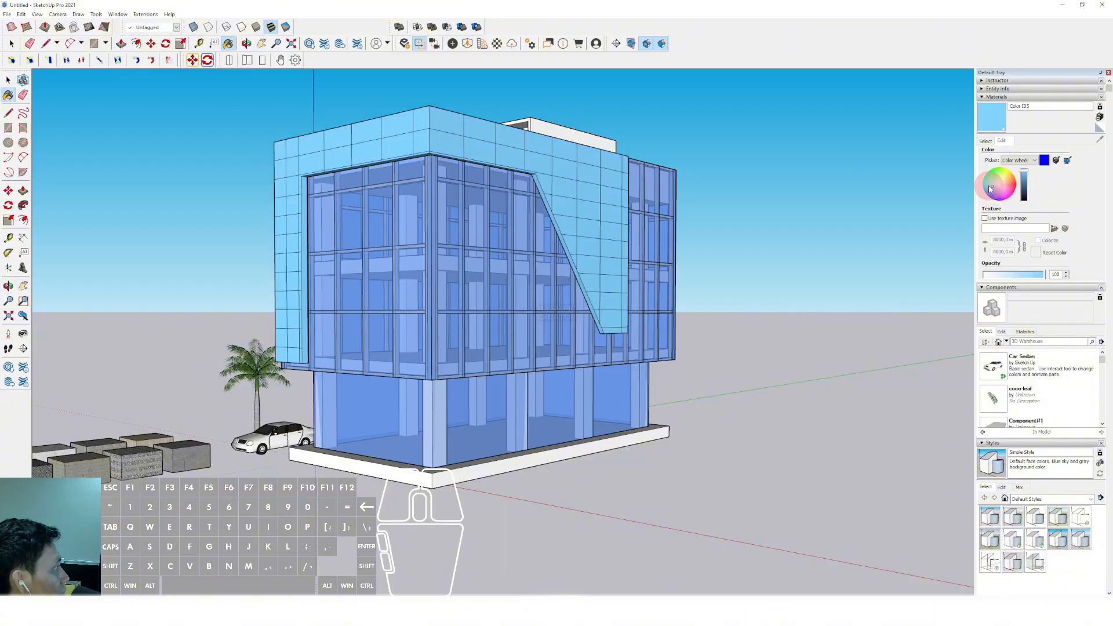
Shift the frame's light blue material on the color wheel to turquoise and darken it slightly
left_click(990, 187)
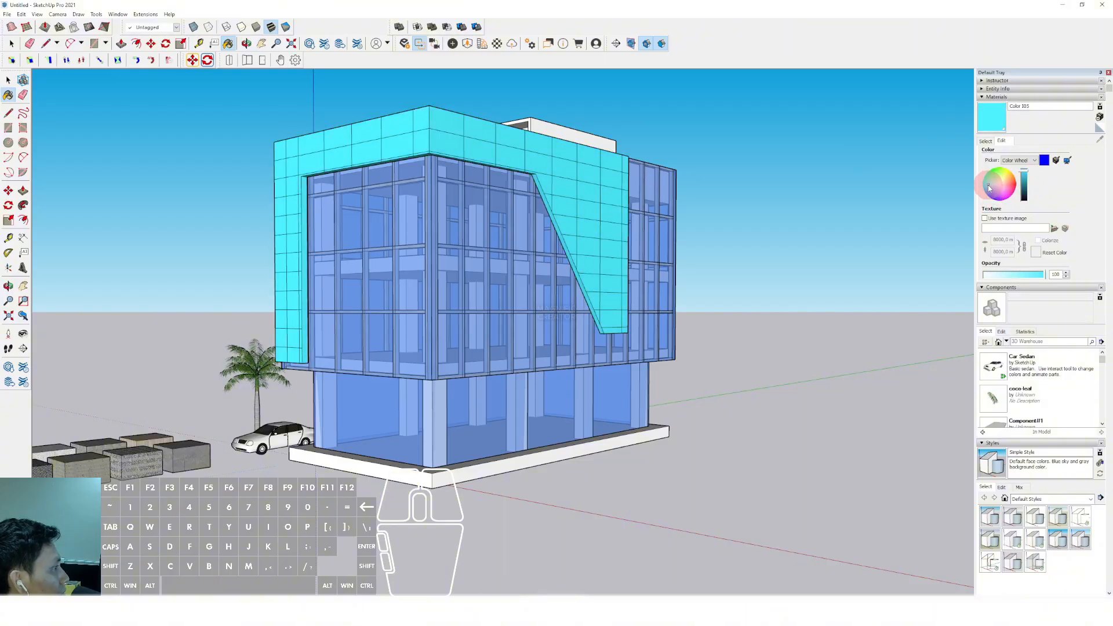
left_click(1024, 182)
left_click(1026, 179)
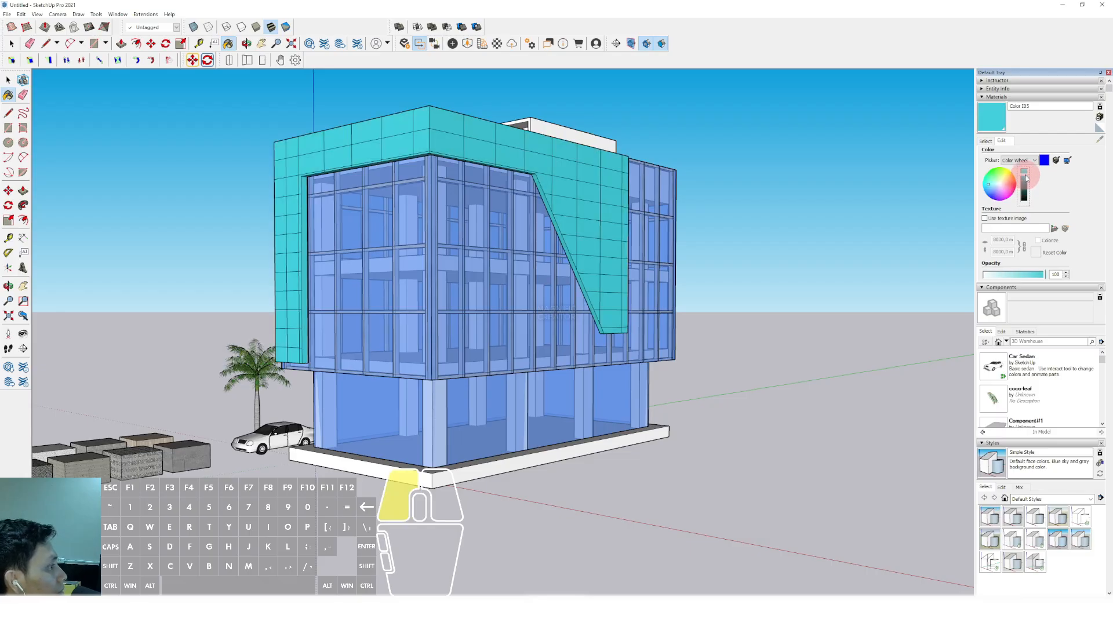
left_click(1023, 167)
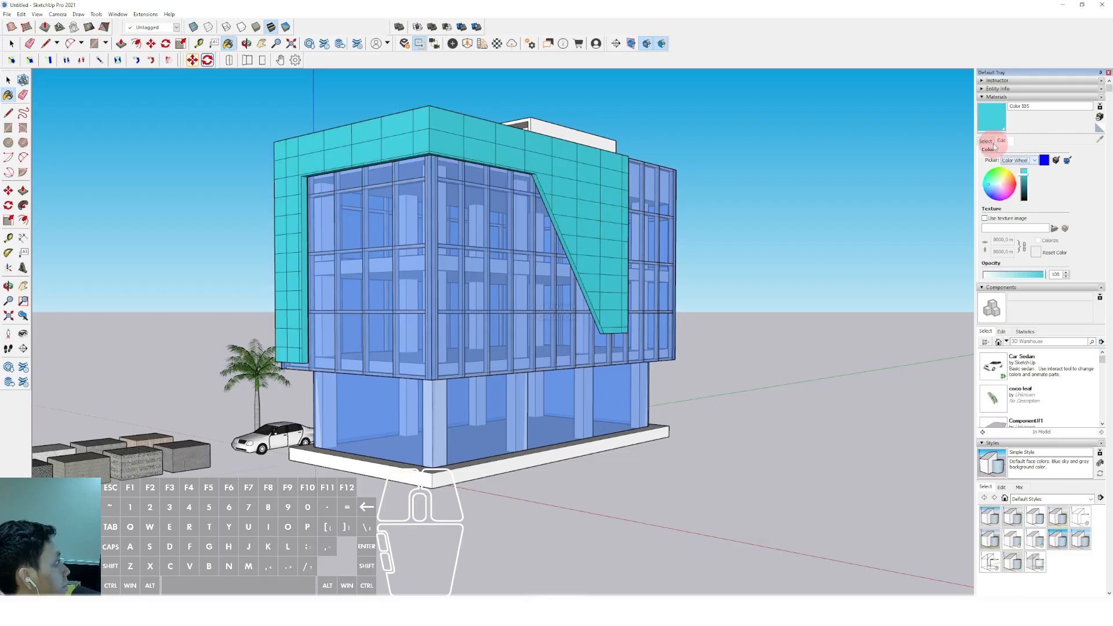
Paint the frame object with yellow Color E04
left_click(986, 141)
scroll(1038, 207, "down", 10)
scroll(1037, 207, "up", 10)
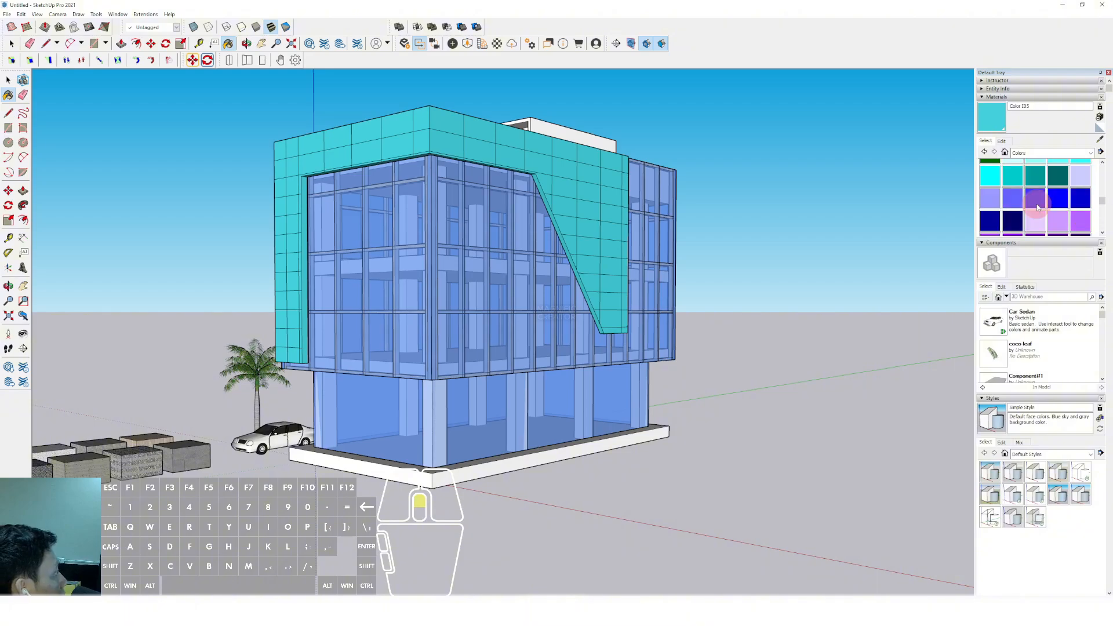
left_click(991, 169)
left_click(581, 191)
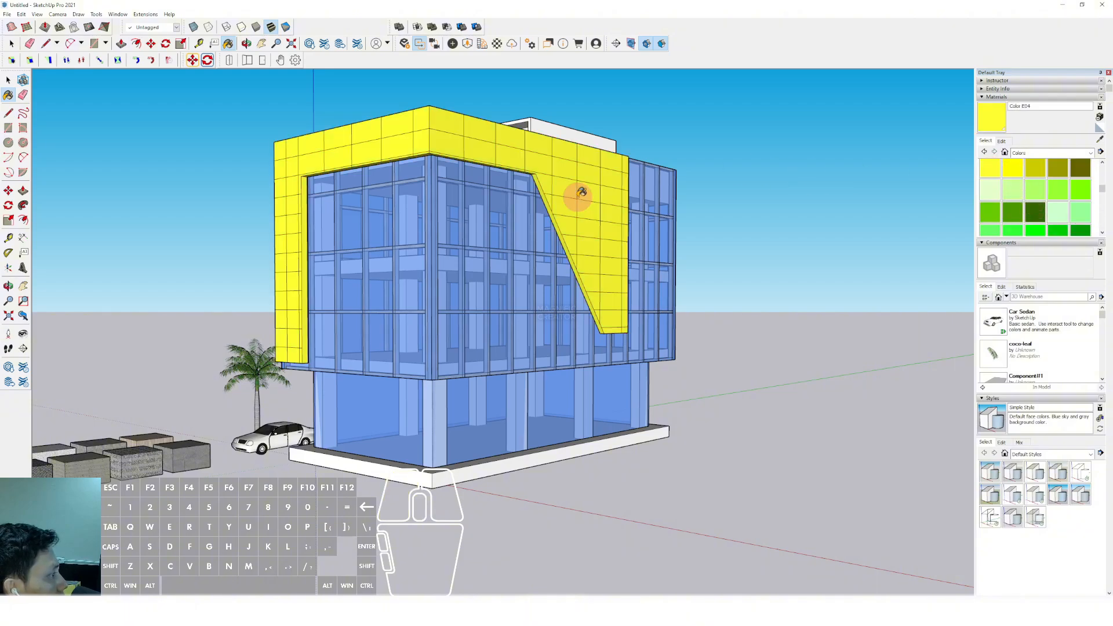
key("space")
Edit the frame's yellow material on the color wheel, trying pale yellow, orange and grey before a very pale blue
left_click(1002, 141)
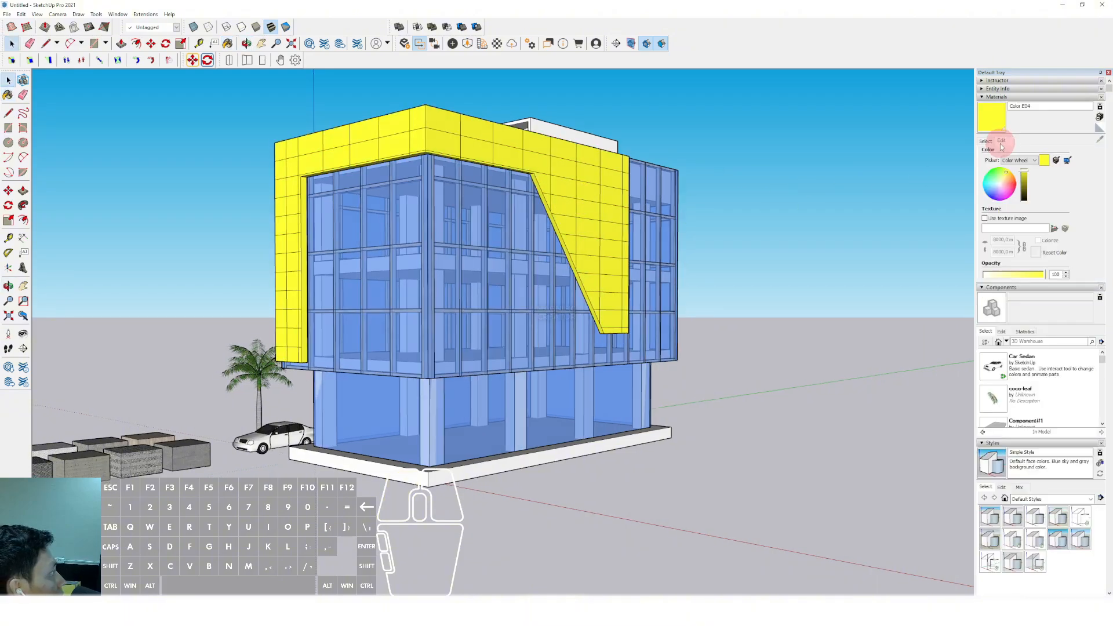
left_click(1002, 185)
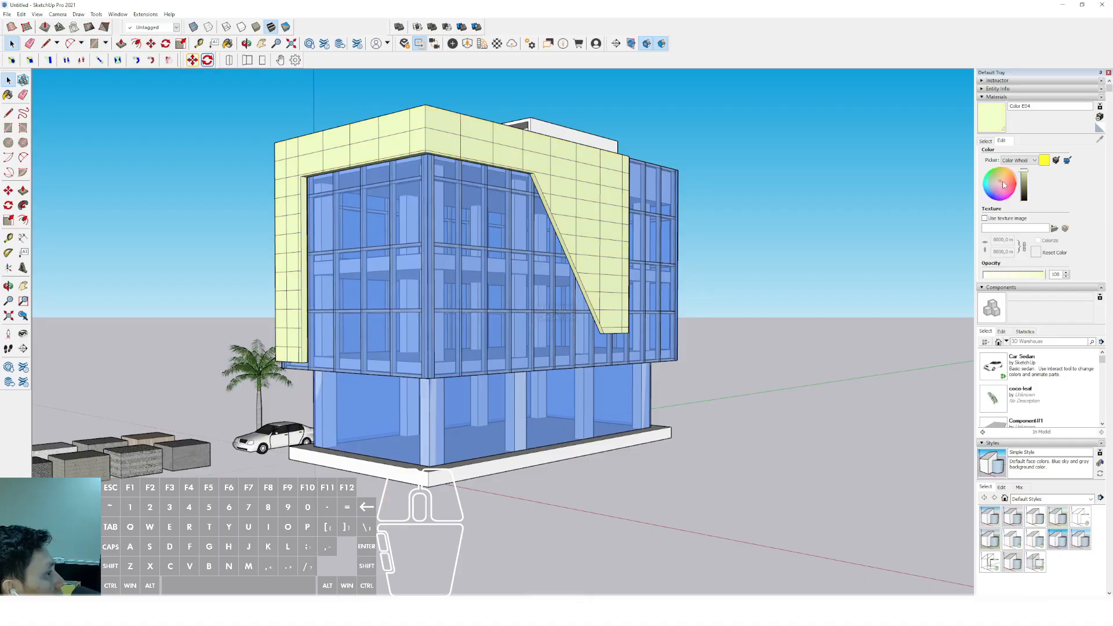
left_click_drag(1008, 185, 1008, 181)
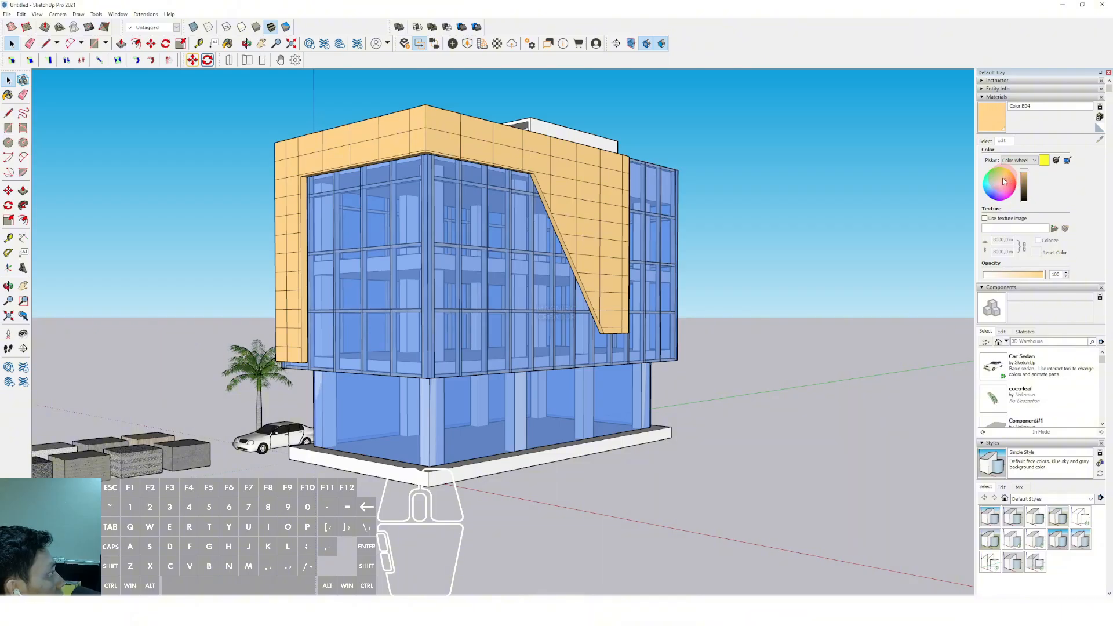
left_click(1006, 181)
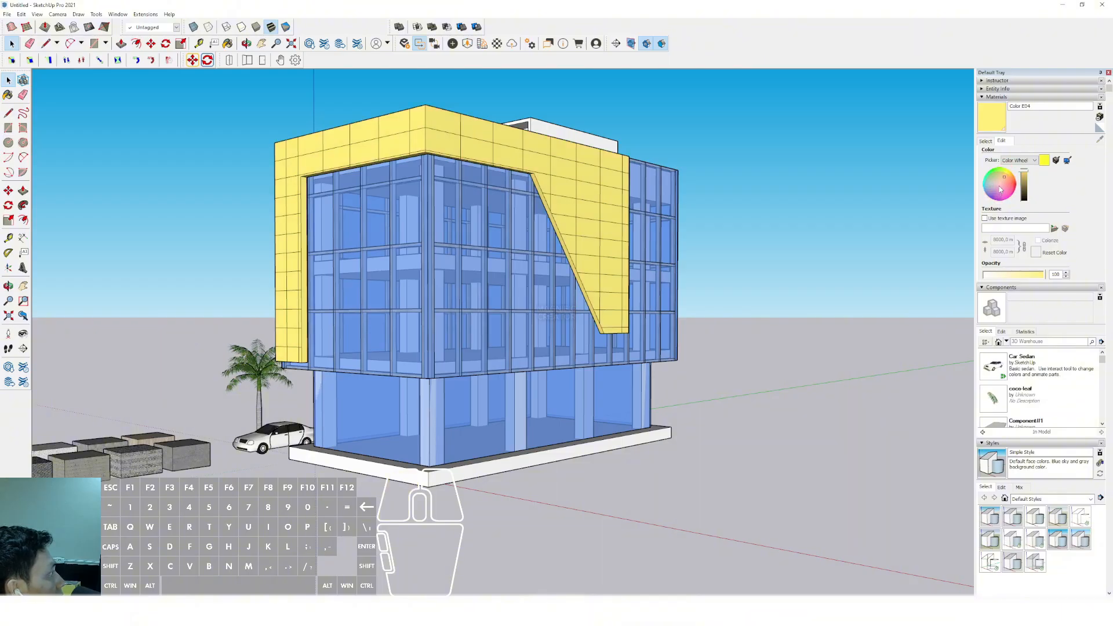
left_click(998, 185)
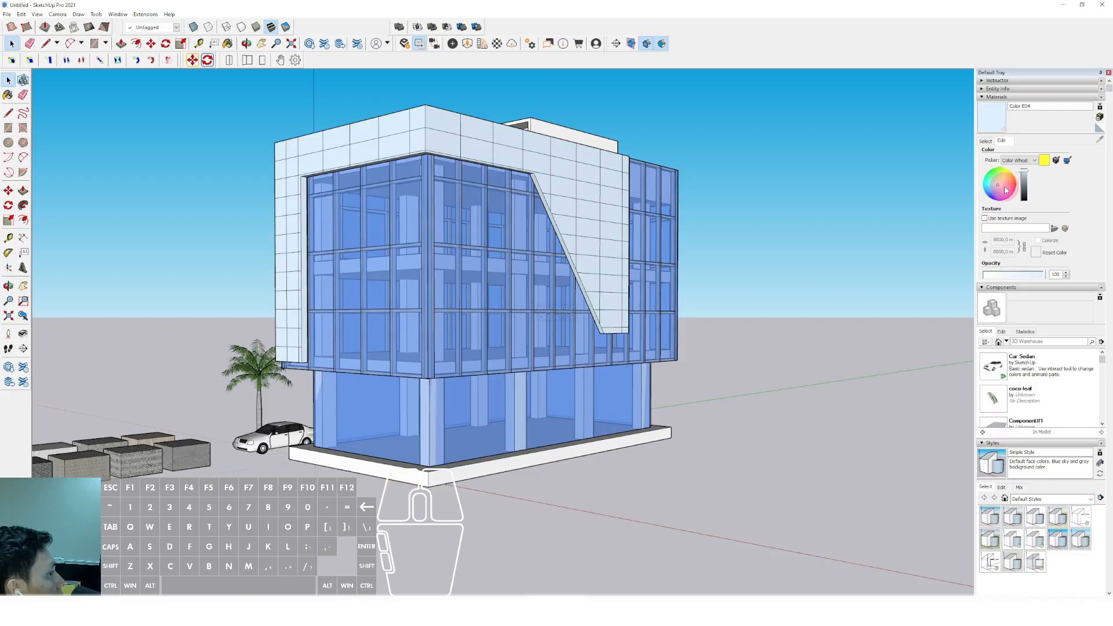
left_click(1023, 182)
left_click(1024, 178)
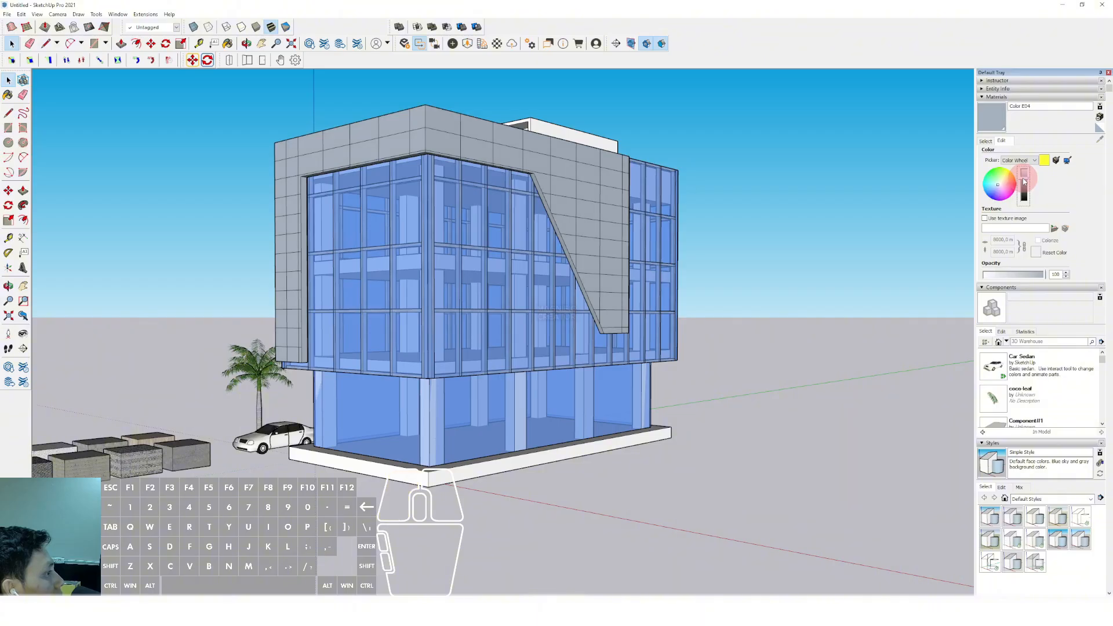
left_click(1024, 171)
Draw a small rectangle on the underside of the frame beside the building's front corner
scroll(491, 301, "down", 2)
scroll(492, 301, "up", 4)
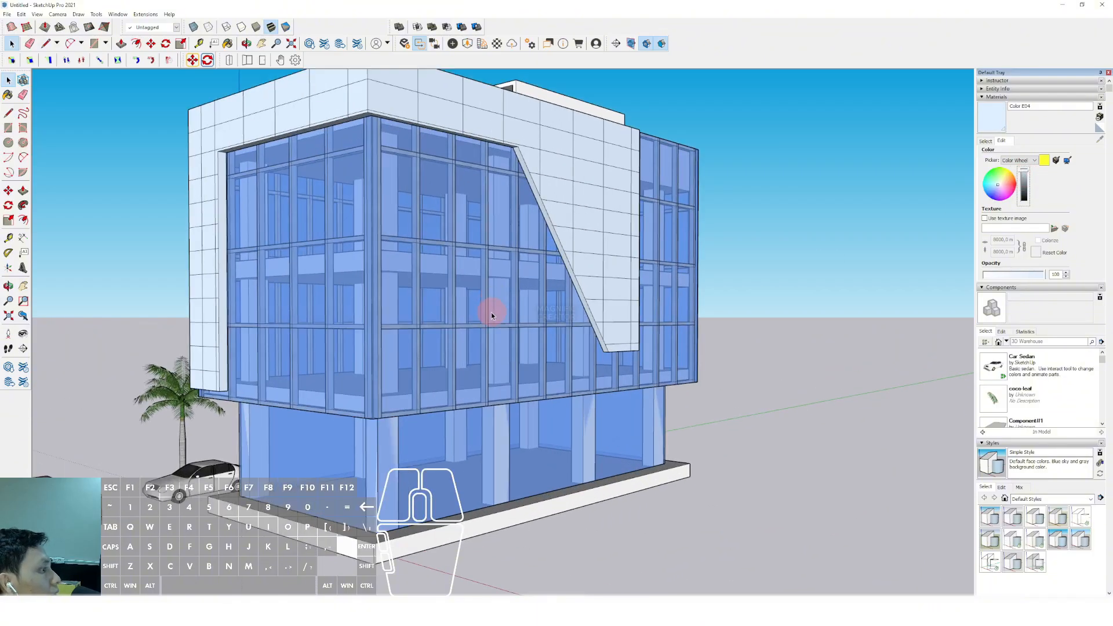
scroll(492, 312, "down", 2)
mouse_move(492, 312)
middle_mouse_down("shift")
mouse_move(673, 279)
mouse_move(507, 308)
mouse_move(621, 256)
mouse_move(641, 261)
middle_mouse_up("shift")
scroll(504, 306, "up", 3)
scroll(522, 306, "up", 2)
scroll(561, 298, "down", 3)
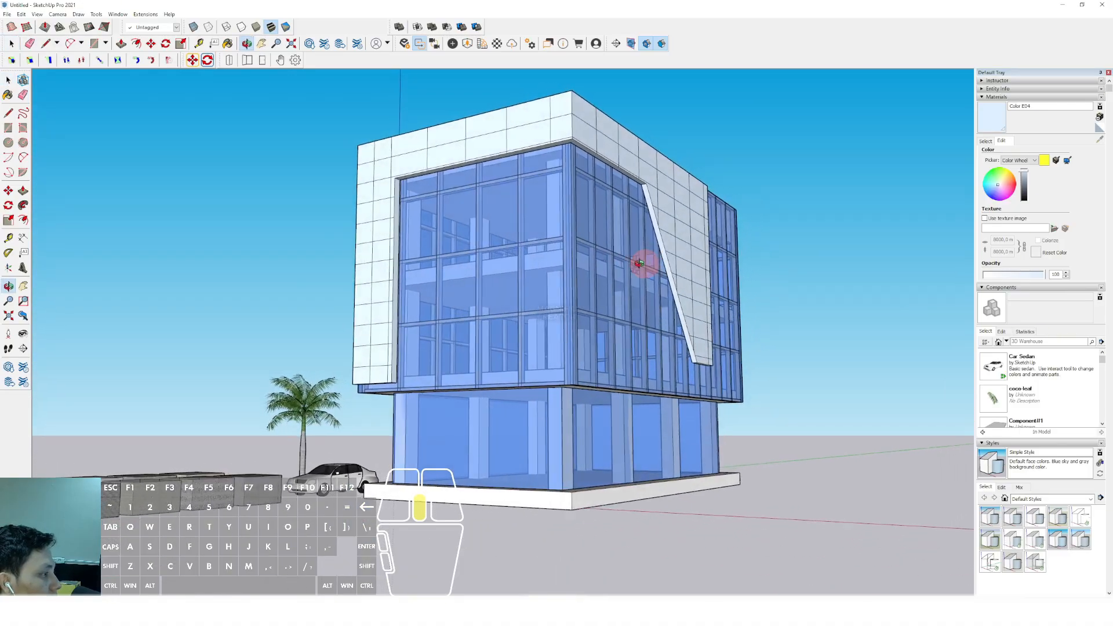
scroll(472, 144, "up", 4)
key("r")
scroll(528, 148, "up", 2)
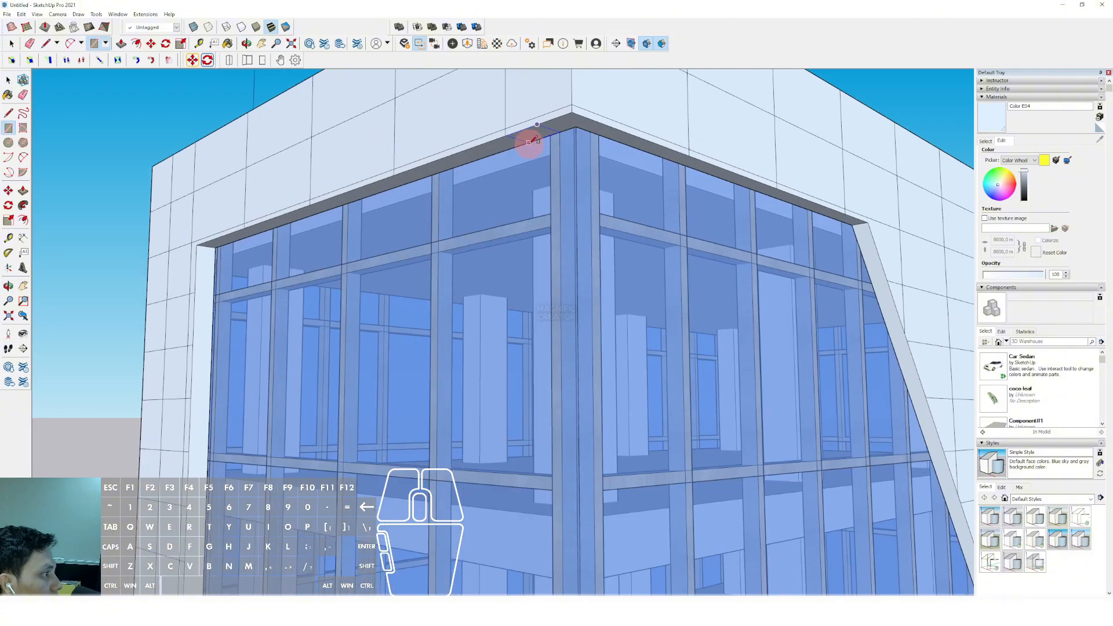
left_click(544, 138)
key("space")
Extrude the small rectangle downward into a tall vertical post ending just below the glazed upper floors
left_click(543, 132)
key("p")
left_click(545, 122)
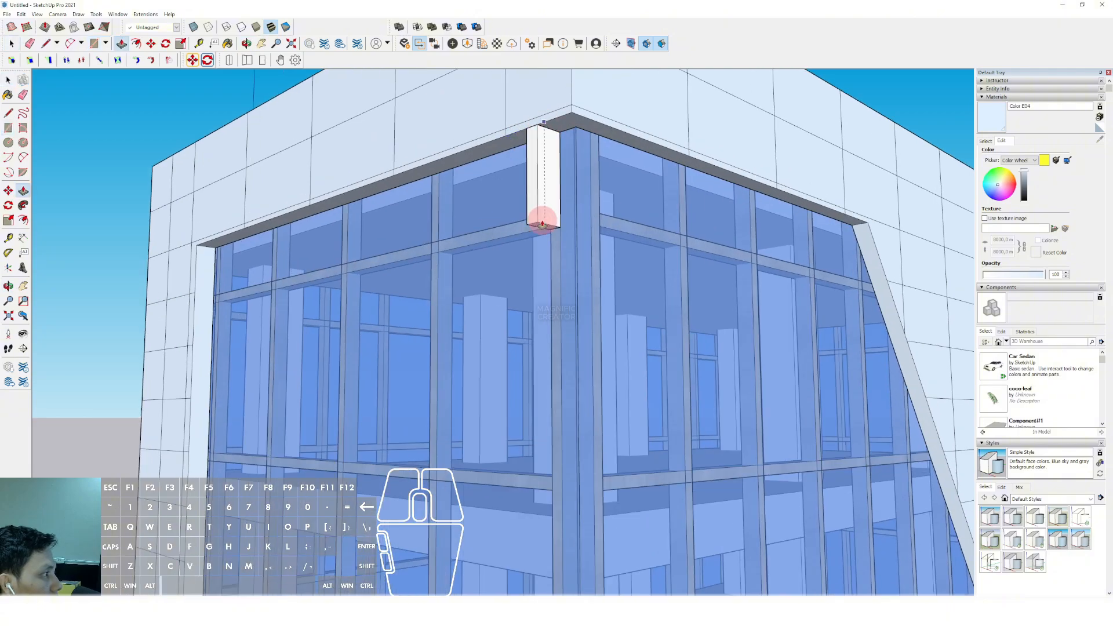
scroll(544, 221, "down", 3)
scroll(522, 405, "down", 4)
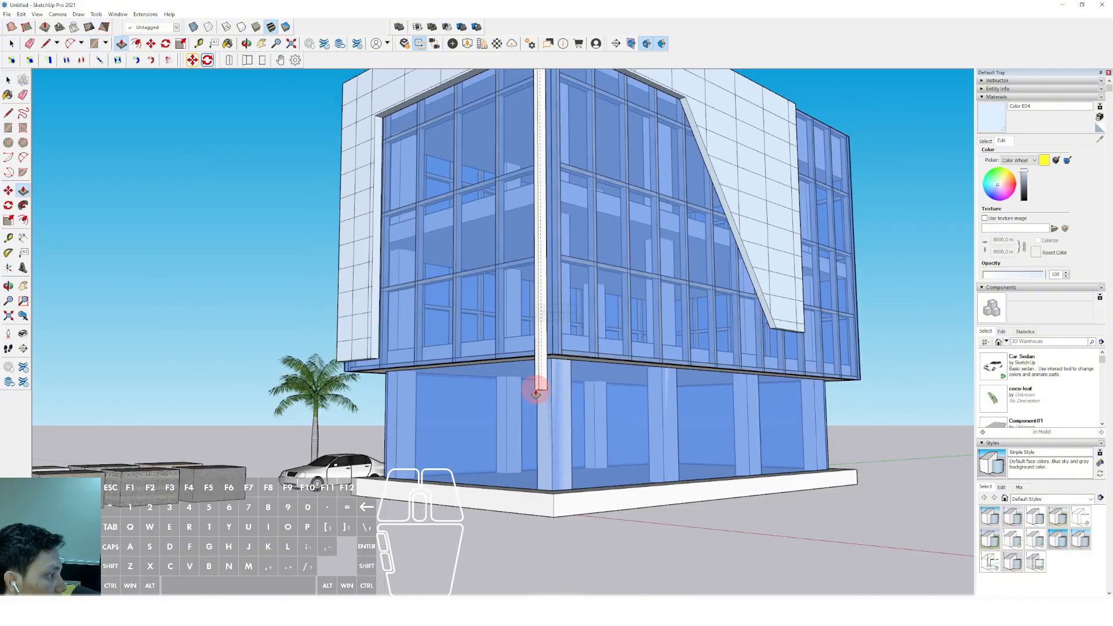
left_click(537, 394)
key("space")
Draw a rectangle on the post's side face at its lower end and extrude it outward into a horizontal arm
scroll(538, 393, "up", 3)
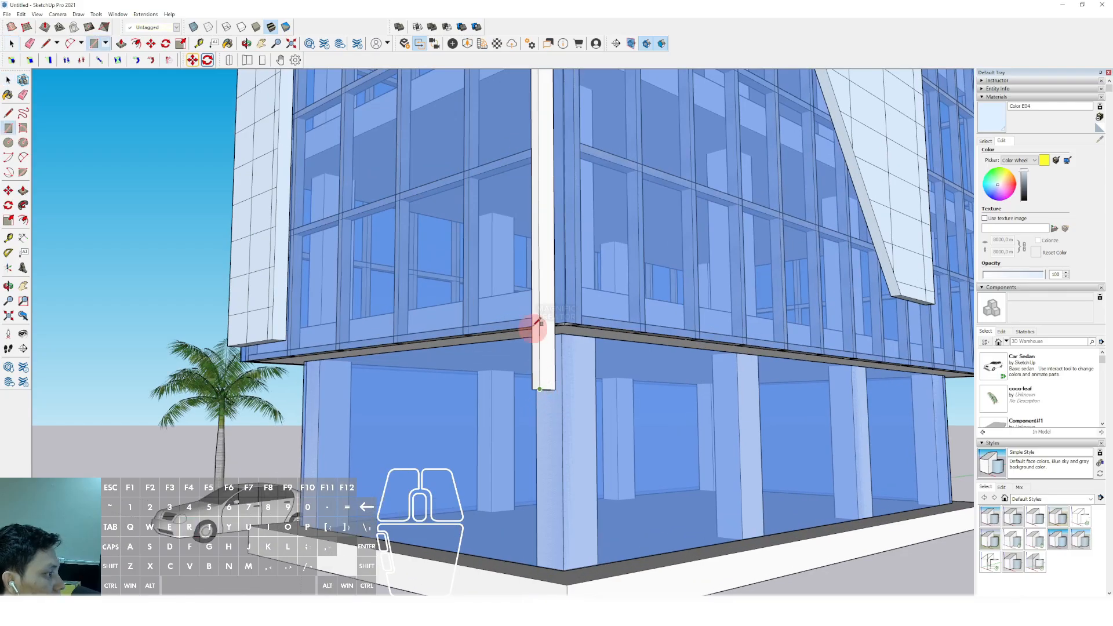
scroll(534, 328, "up", 1)
left_click(532, 297)
key("space")
left_click(534, 313)
key("v")
left_click(534, 312)
scroll(457, 318, "down", 3)
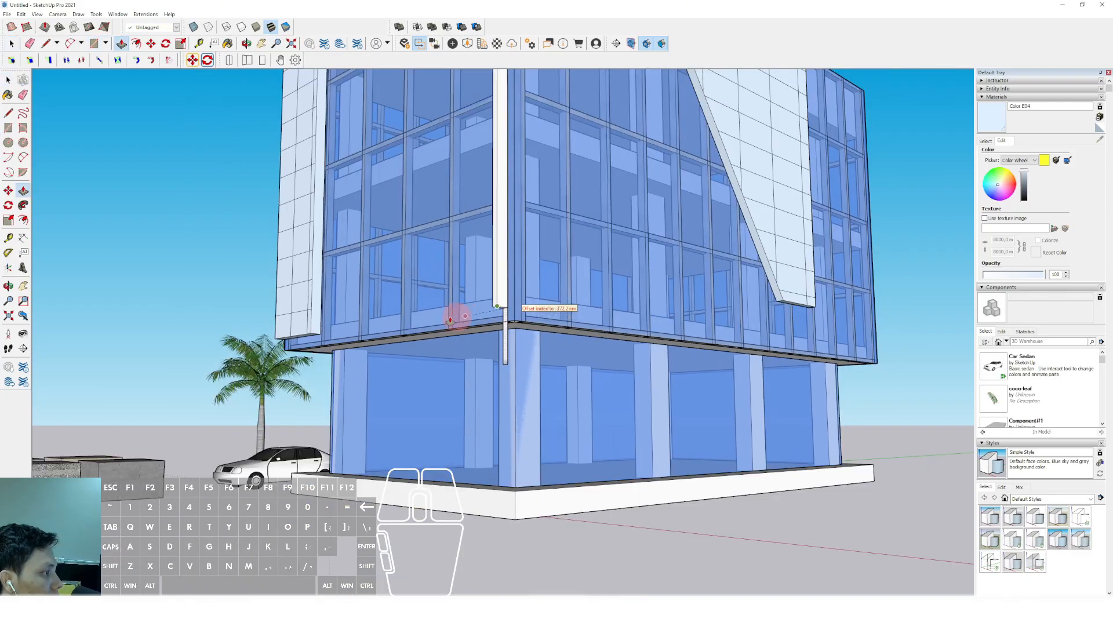
scroll(502, 377, "down", 1)
middle_click_drag(503, 378, 403, 389)
middle_click_drag(403, 388, 422, 330, "shift")
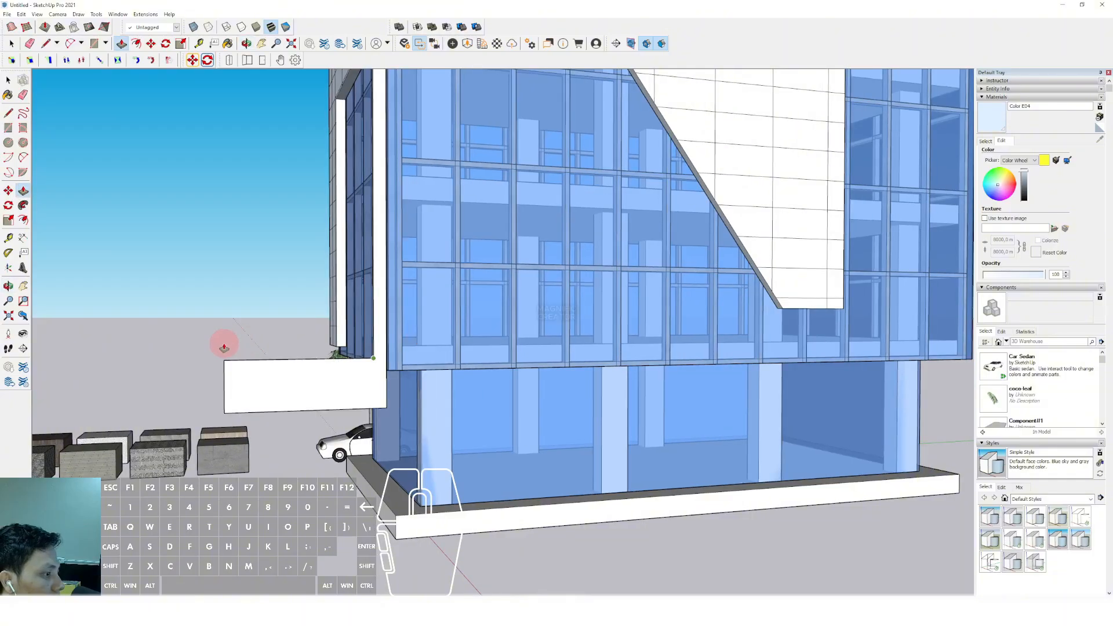
left_click(224, 345)
Draw a lengthwise line along the arm's side face and erase the piece overhanging its end
key("space")
scroll(350, 376, "up", 2)
key("l")
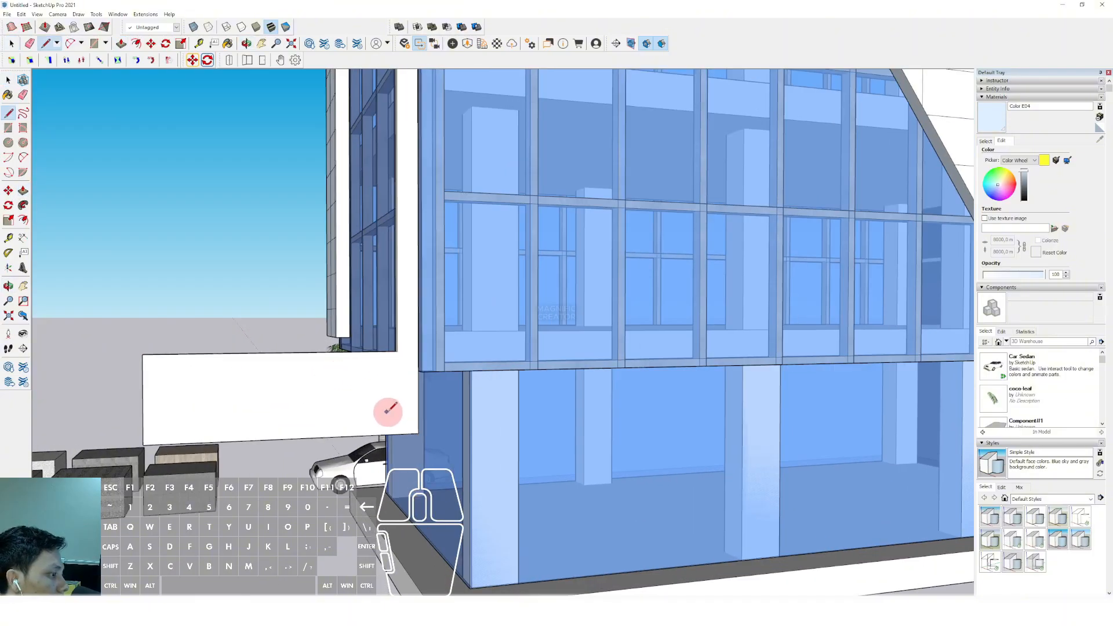
left_click(398, 413)
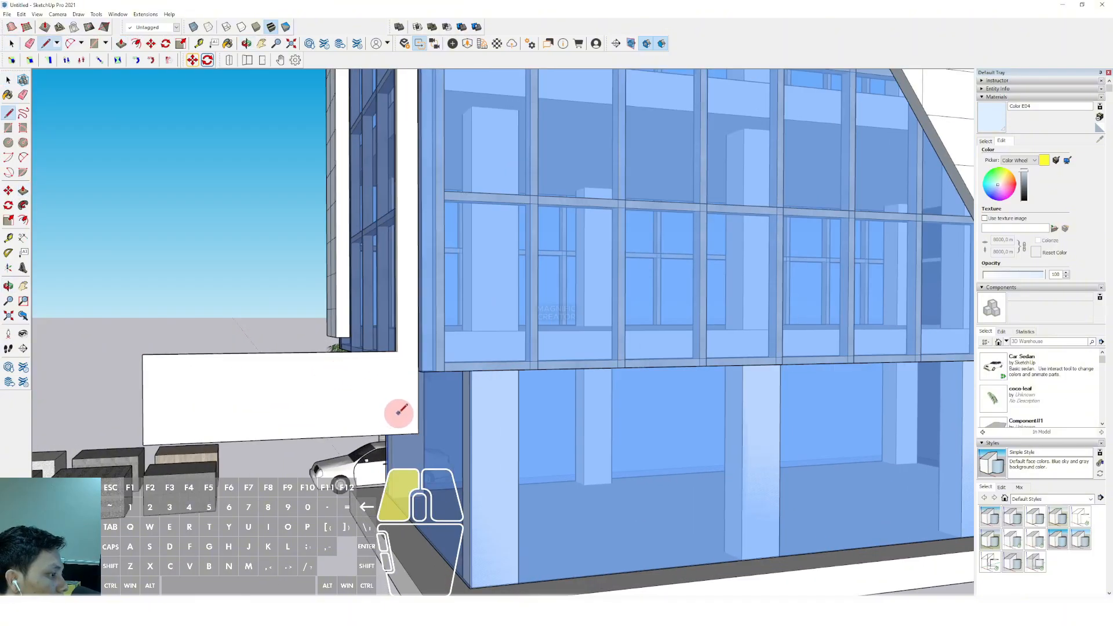
left_click(100, 423)
key("e")
left_click(125, 415)
Draw an arc joining the line on the arm to the inner corner where the post meets the arm
key("a")
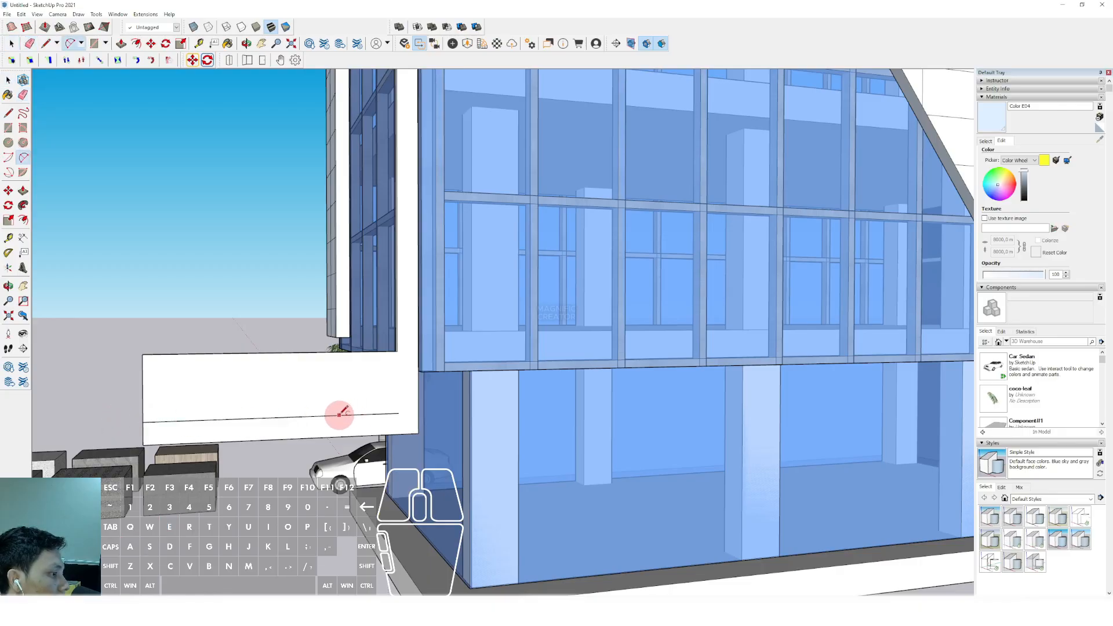
left_click(339, 415)
left_click(398, 349)
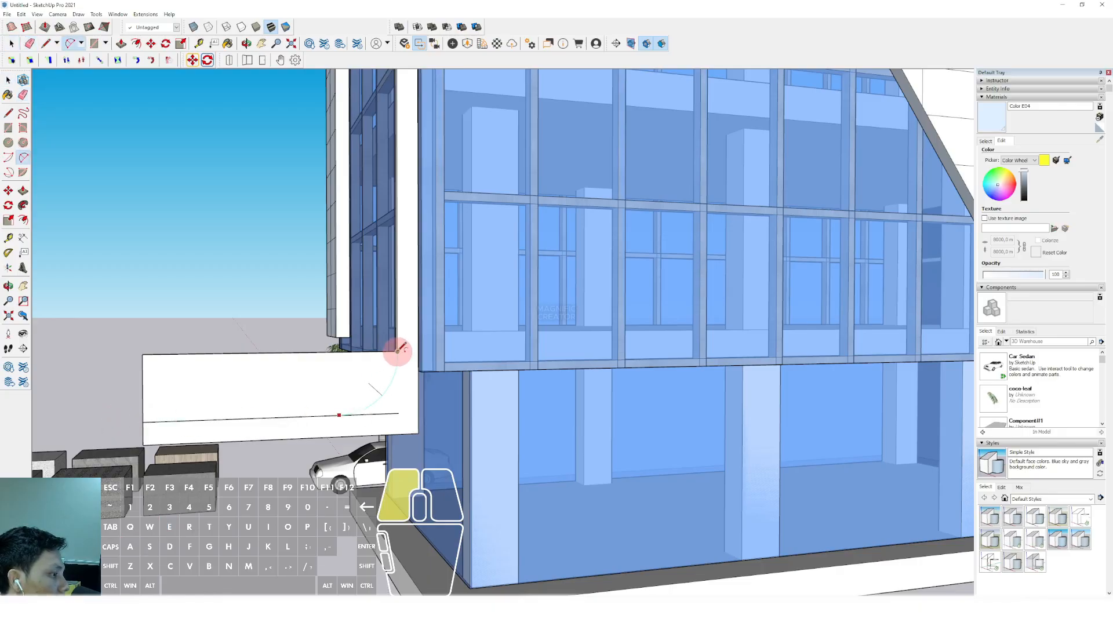
left_click(385, 415)
middle_click_drag(385, 417, 324, 400)
Push away the part of the arm above the line and arc to form a slimmer arm with a curved inner corner
key("p")
left_click(294, 370)
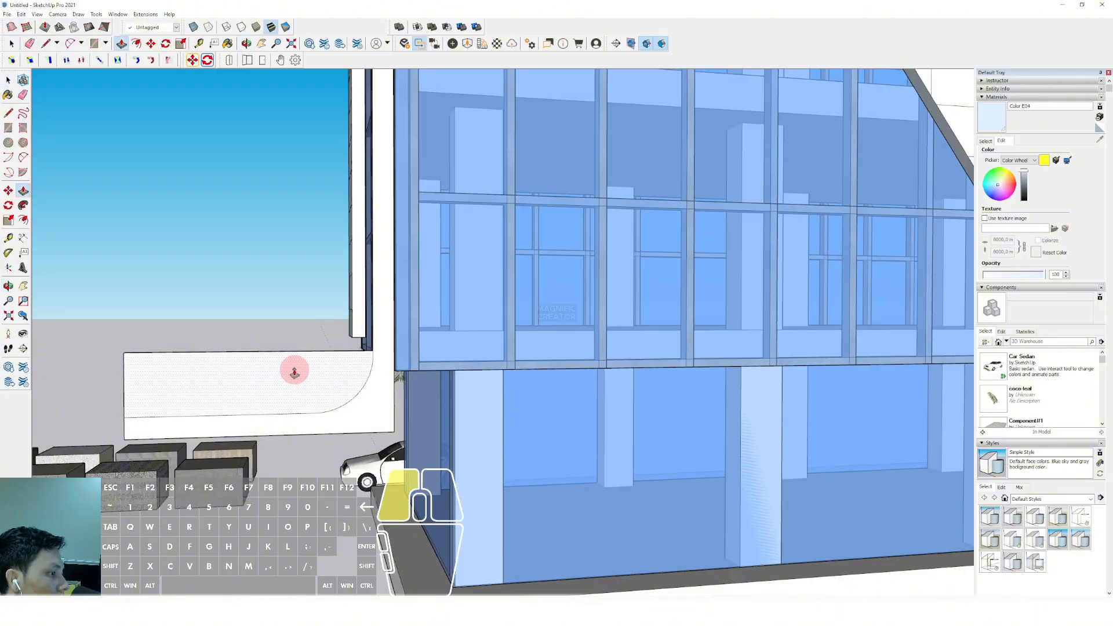
middle_click_drag(228, 366, 447, 407)
left_click(284, 379)
key("space")
left_click(445, 397)
scroll(465, 370, "up", 2)
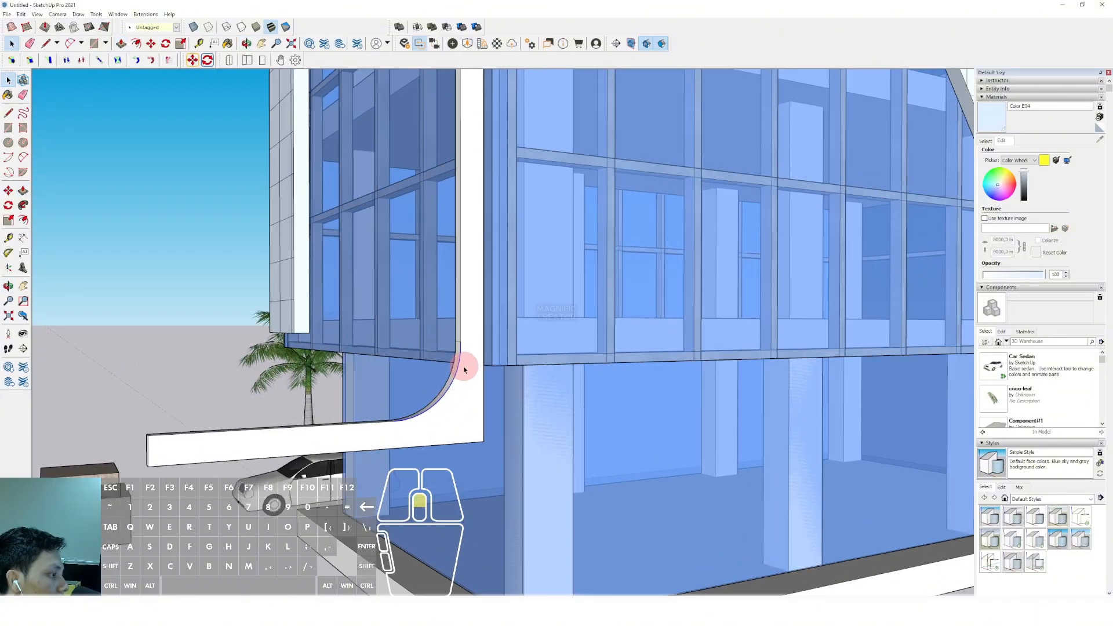
Offset the inner arc to the post's outer edge and push away the waste outside it to round the outer corner
key("f")
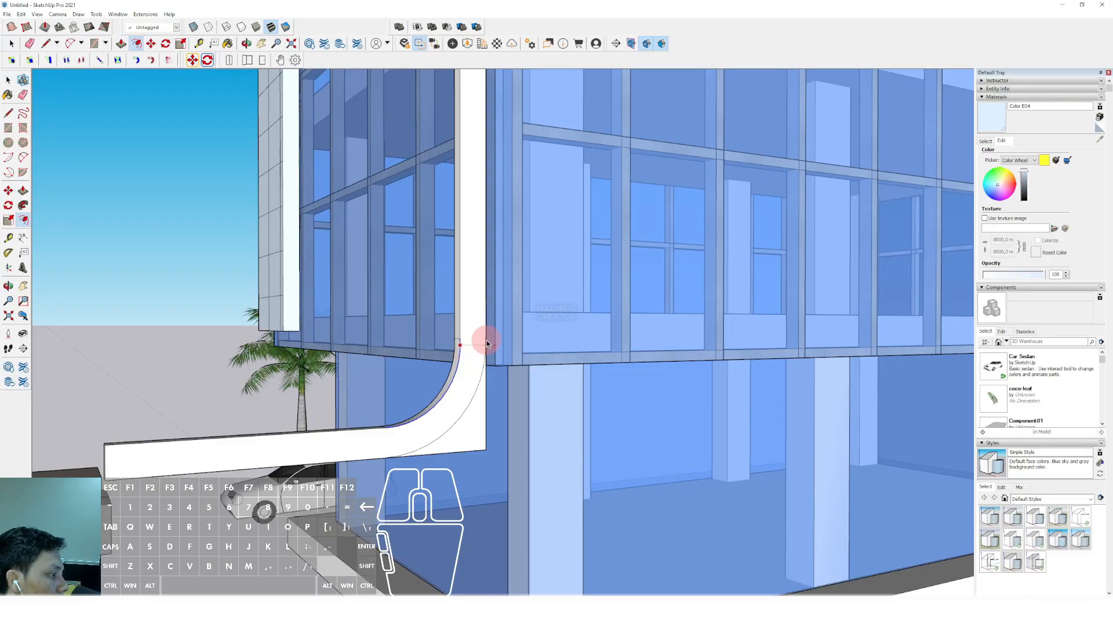
left_click(487, 341)
key("space")
scroll(463, 445, "up", 1)
key("p")
left_click(475, 426)
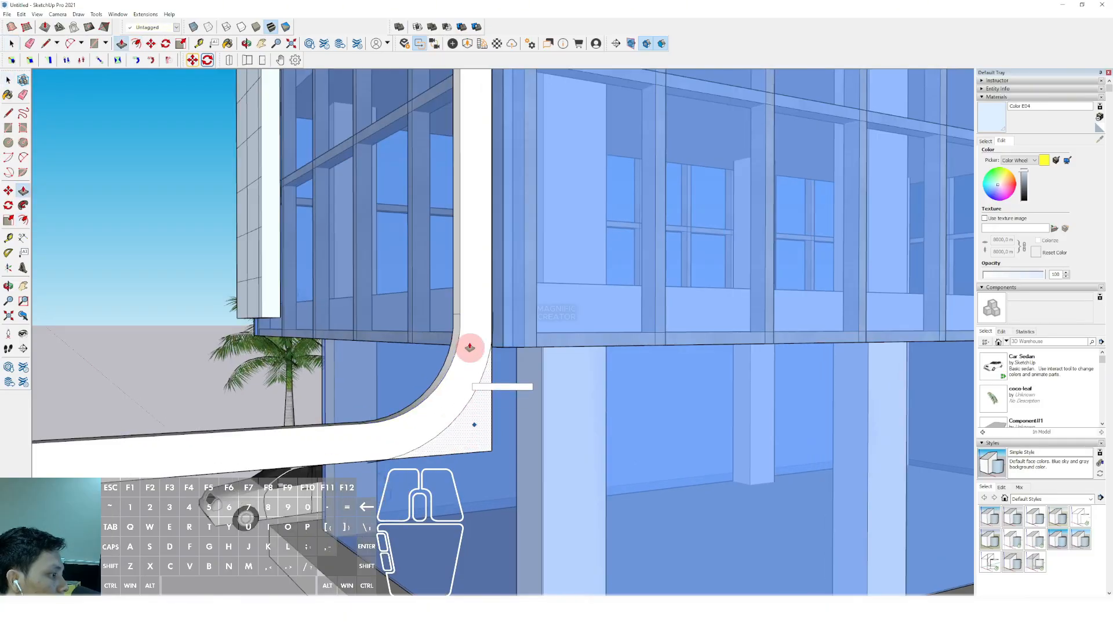
left_click(454, 322)
key("space")
scroll(458, 336, "down", 1)
Paint the curved post and arm object with dark brown Color C08
left_click(460, 348)
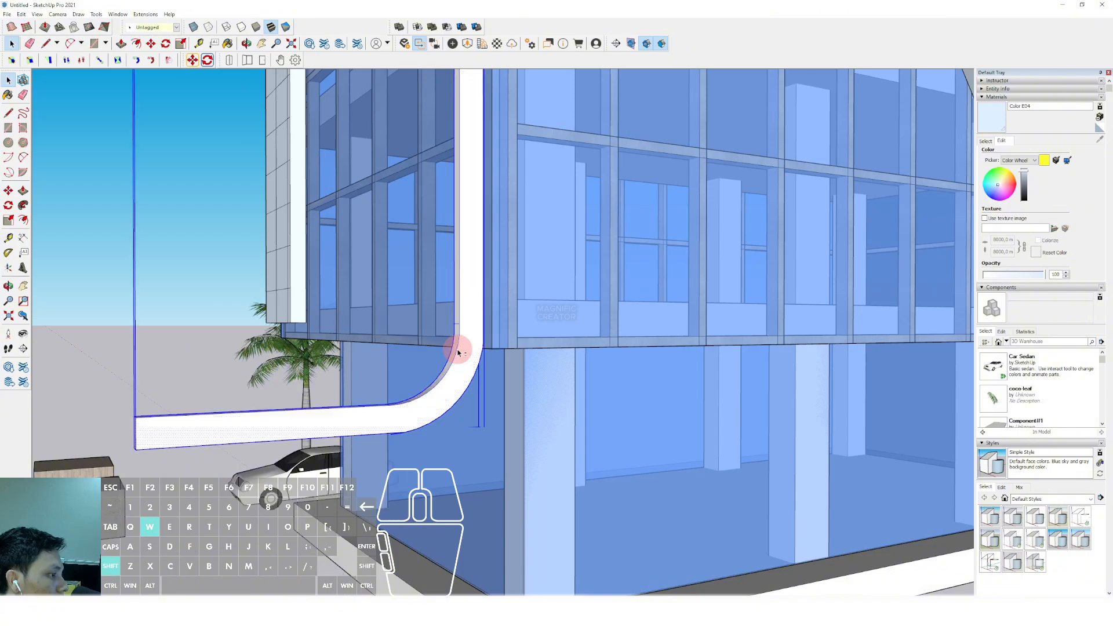
middle_click_drag(460, 348, 805, 278)
left_click(986, 141)
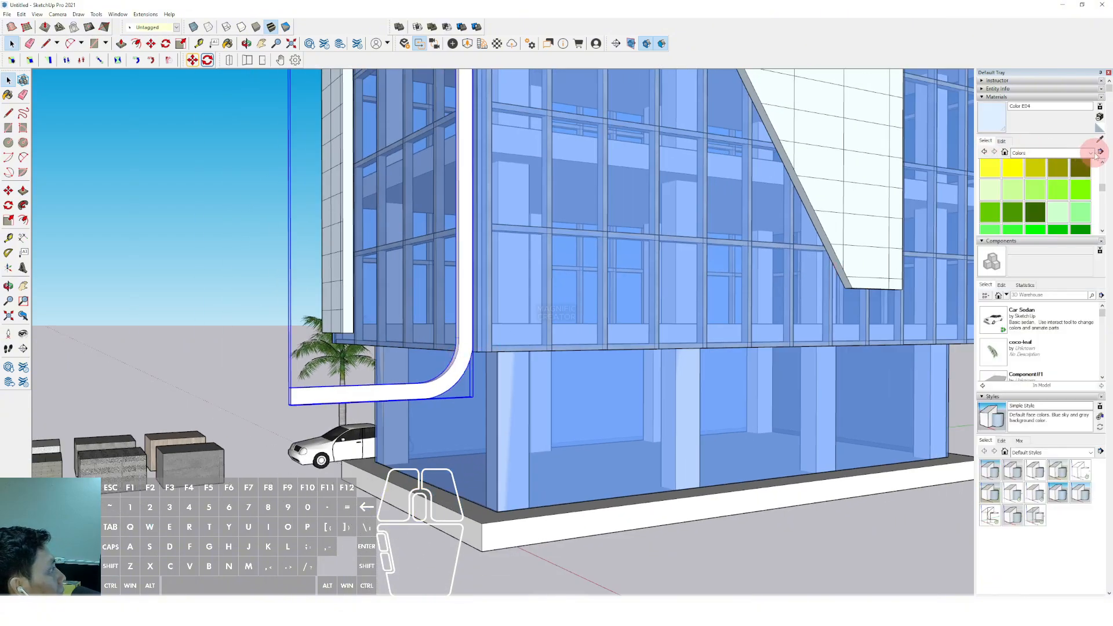
scroll(1070, 199, "down", 10)
scroll(1053, 201, "up", 12)
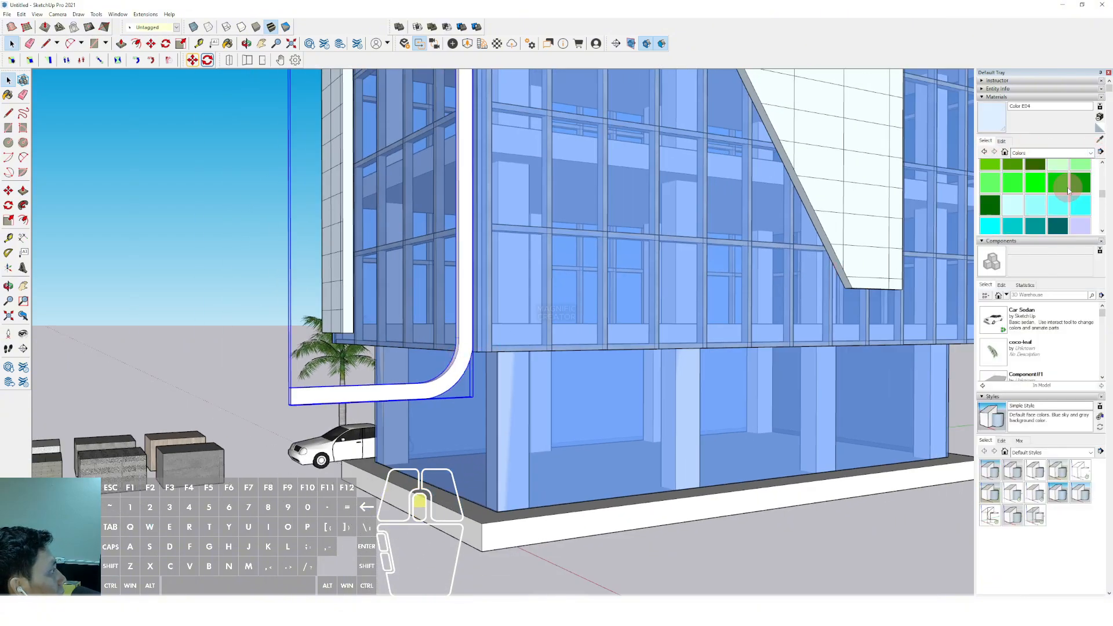
left_click(1058, 203)
left_click(463, 357)
scroll(458, 362, "down", 8)
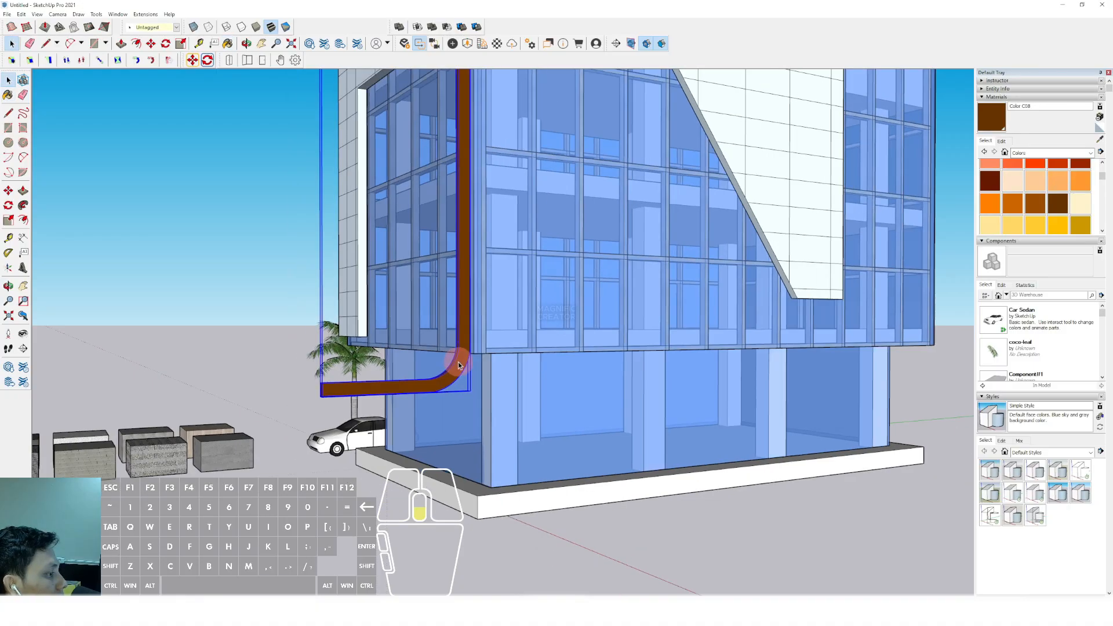
Sample the grey-green Material2 from its sample block and paint the panelled frame with it
left_click(1100, 140)
scroll(519, 295, "down", 2)
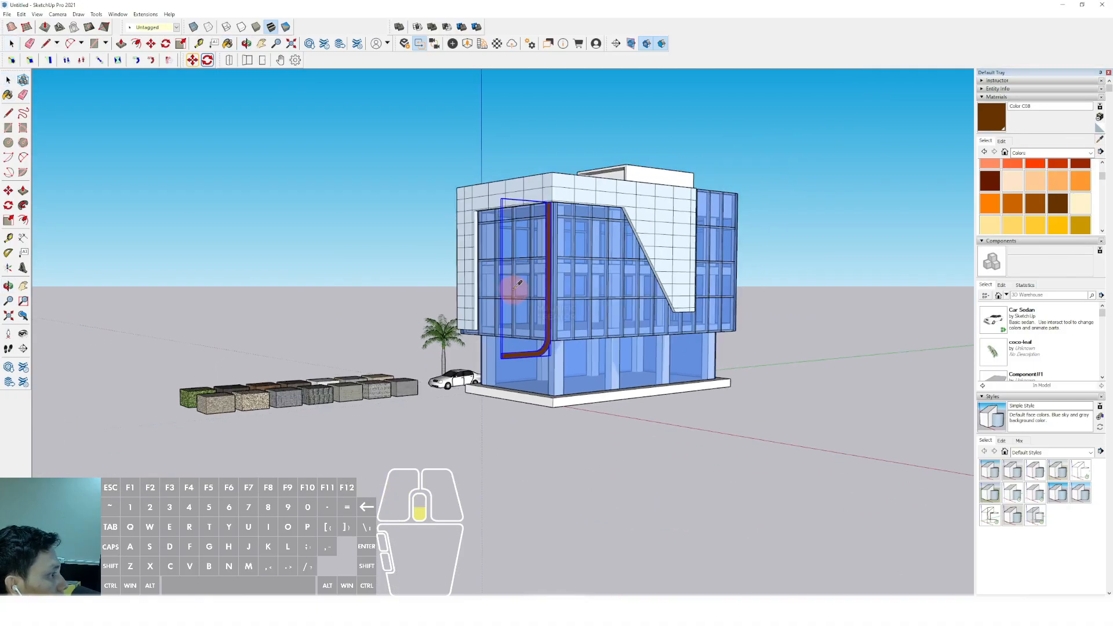
middle_click_drag(517, 291, 676, 363)
scroll(486, 380, "up", 6)
scroll(631, 369, "up", 2)
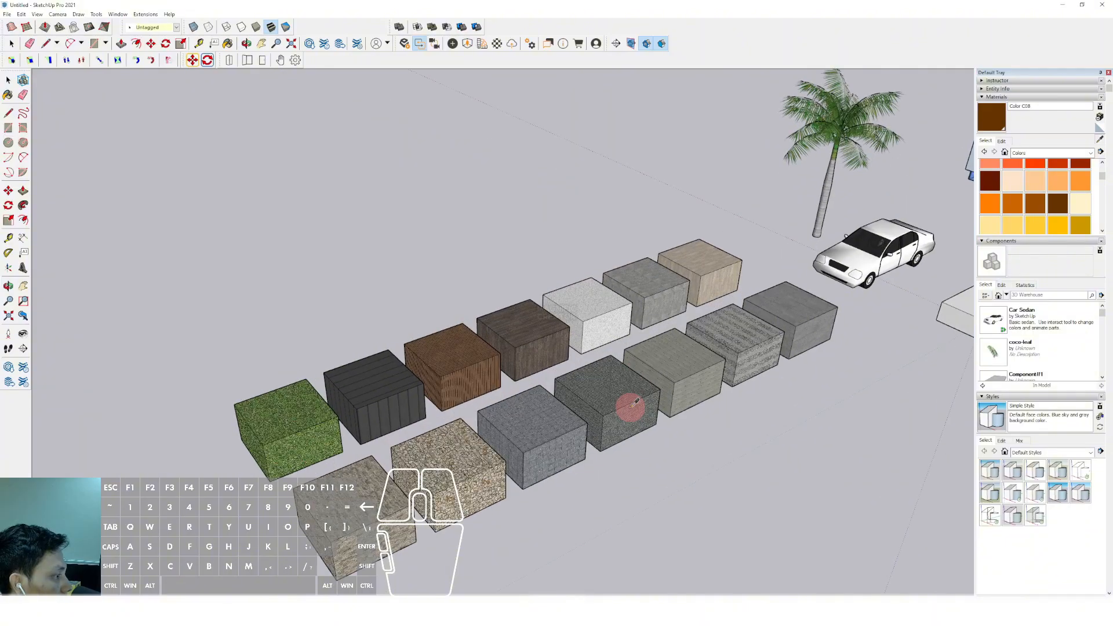
left_click(679, 356)
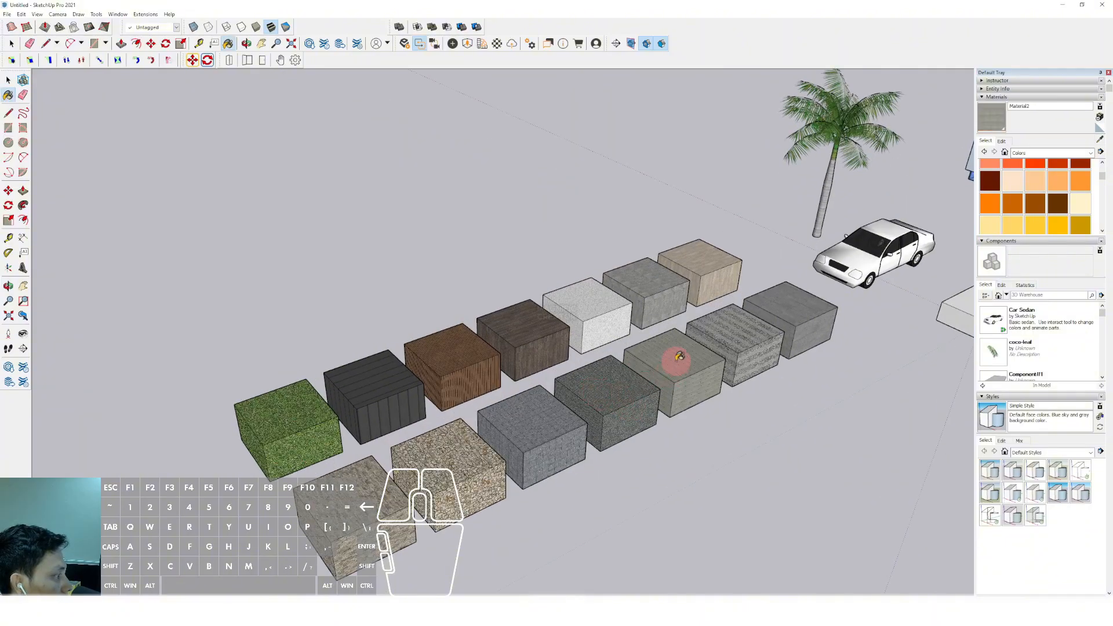
scroll(785, 334, "down", 8)
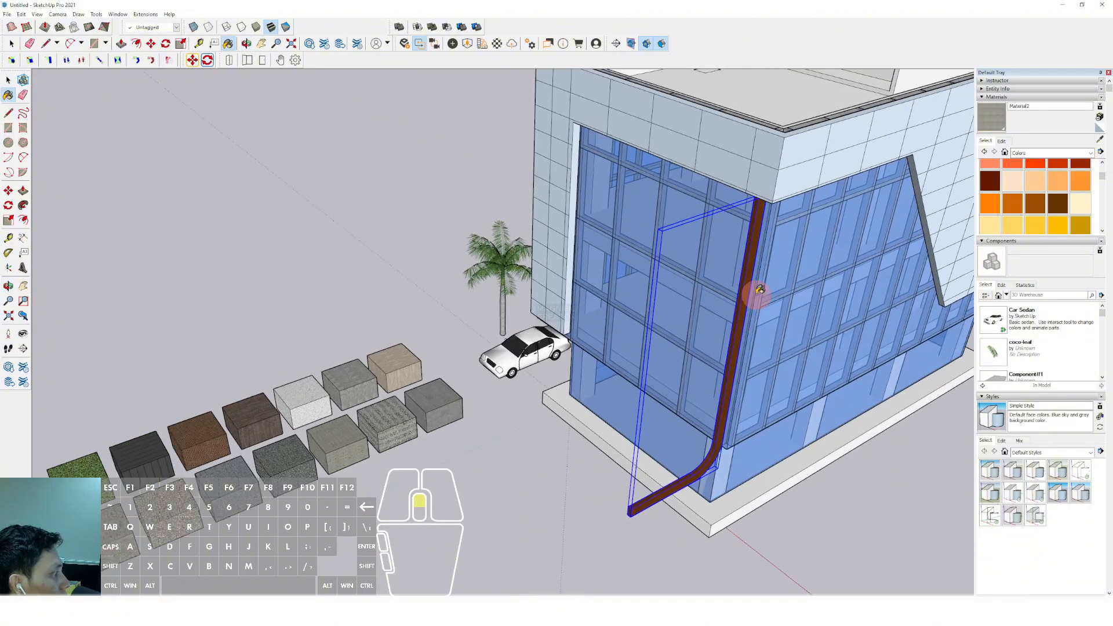
scroll(750, 293, "up", 4)
scroll(699, 276, "down", 2)
mouse_move(677, 324)
middle_mouse_down("shift")
mouse_move(666, 345)
mouse_move(707, 253)
mouse_move(667, 321)
mouse_move(671, 291)
mouse_move(663, 328)
middle_mouse_up("shift")
Sample the light wood Material7 from its sample block and paint the panelled frame with it
scroll(671, 292, "down", 1)
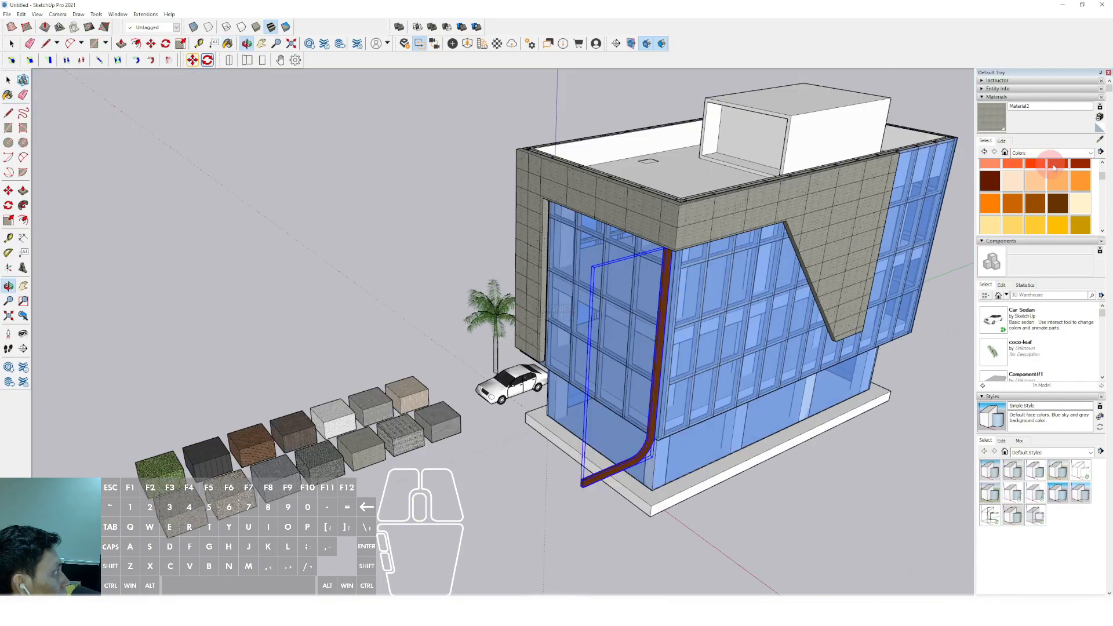
scroll(609, 330, "up", 1)
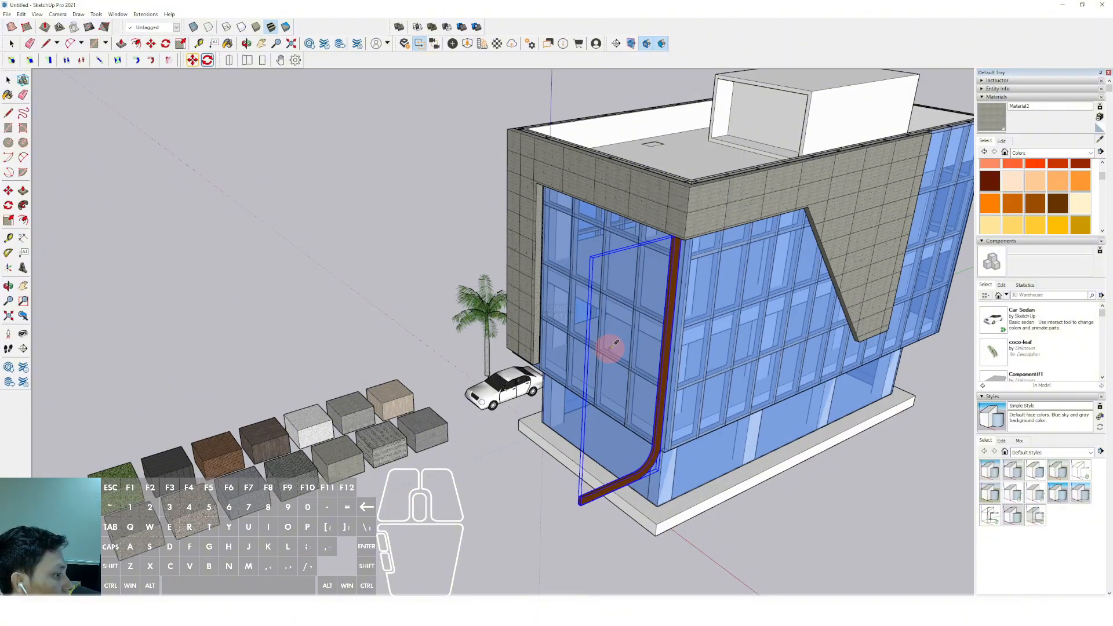
left_click(391, 391, "alt")
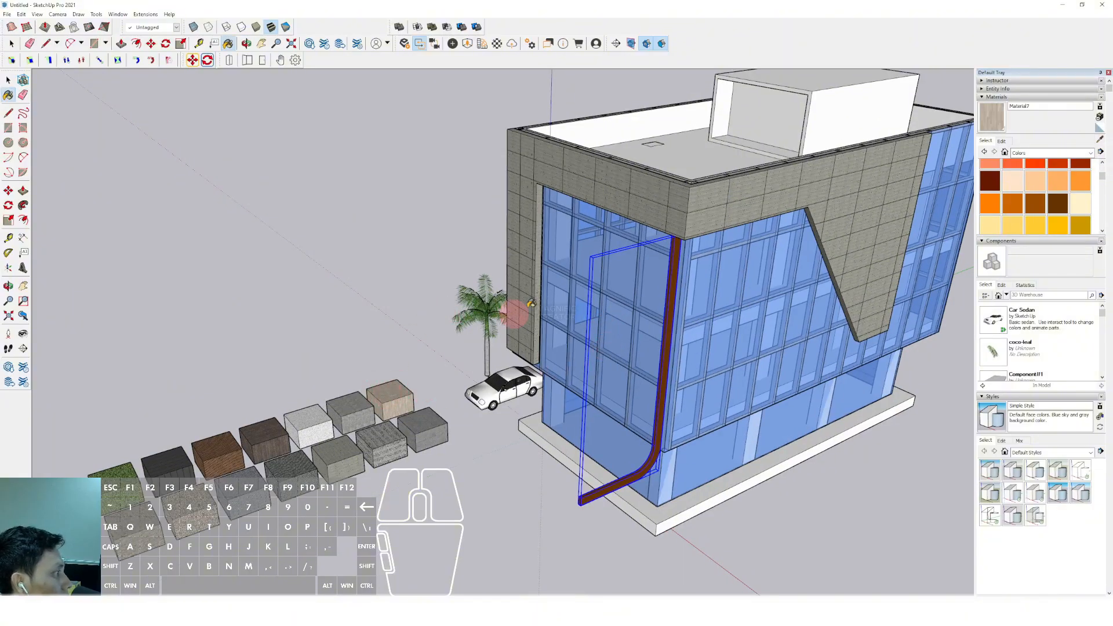
left_click(690, 200)
middle_click_drag(668, 340, 696, 212)
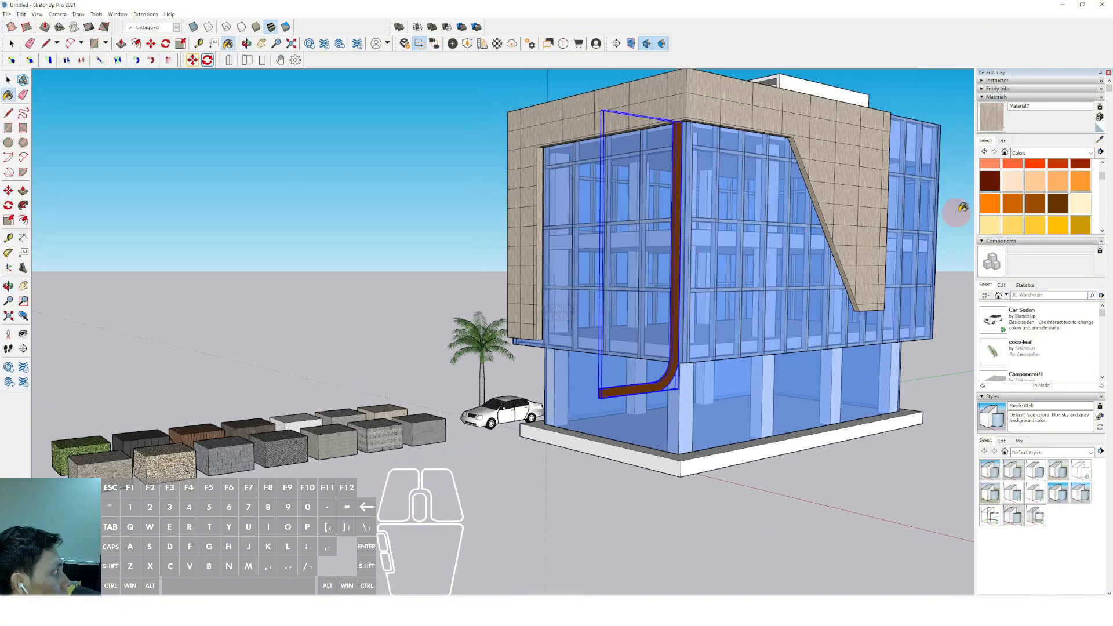
Open the texture width of the frame's wood Material7 for editing
left_click(1002, 142)
left_click(909, 240)
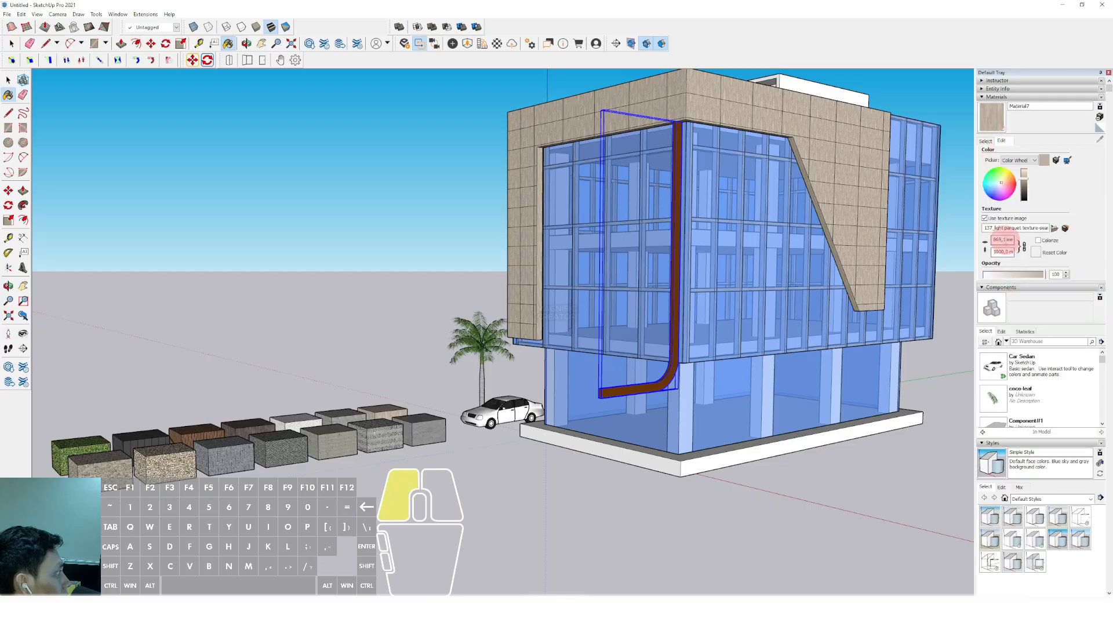
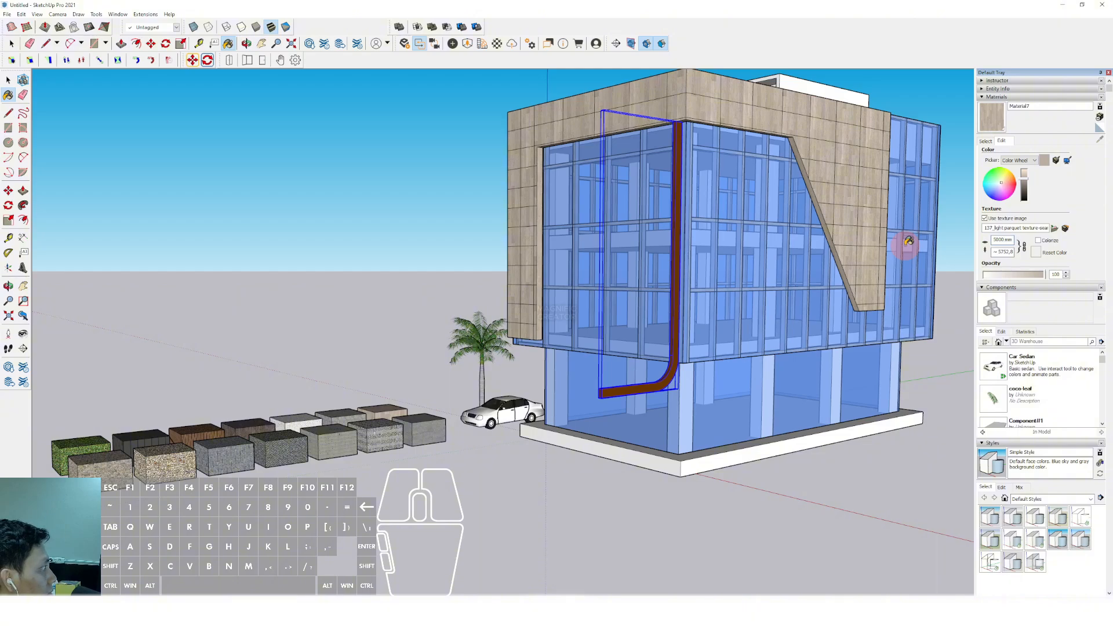
Enter a new texture width for the panelled frame's light wood Material7
type("0")
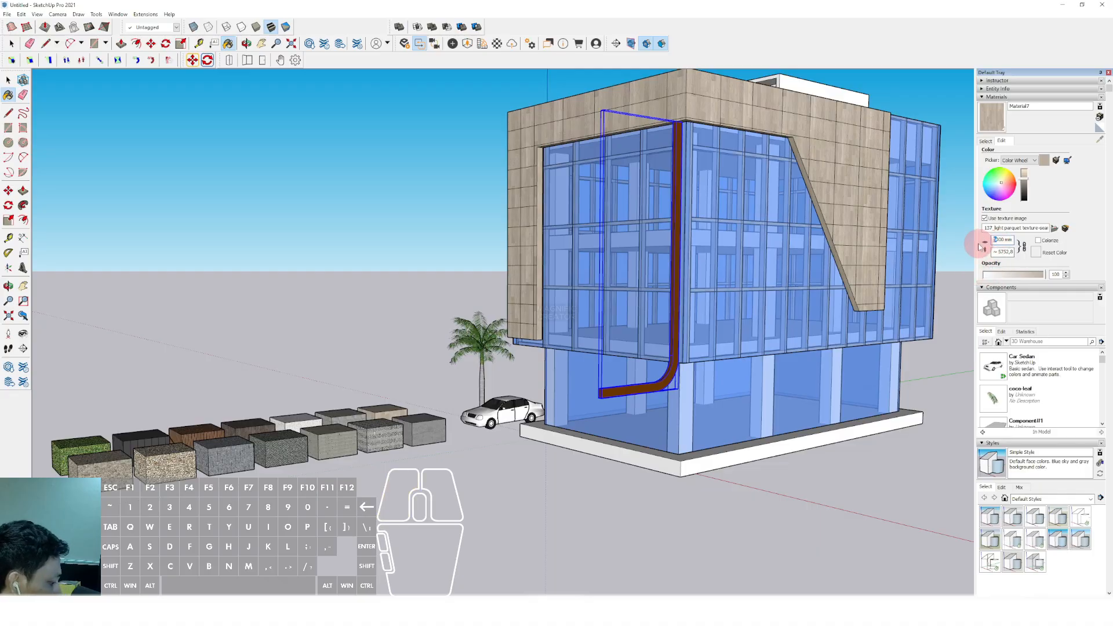
type("100")
middle_click_drag(562, 235, 664, 321)
key("space")
scroll(639, 253, "down", 1)
Sample the dark wood Material10 from its sample block and paint the curved post with it
left_click(987, 141)
left_click(1100, 140)
scroll(593, 290, "down", 2)
middle_click_drag(664, 321, 641, 400)
scroll(430, 425, "up", 1)
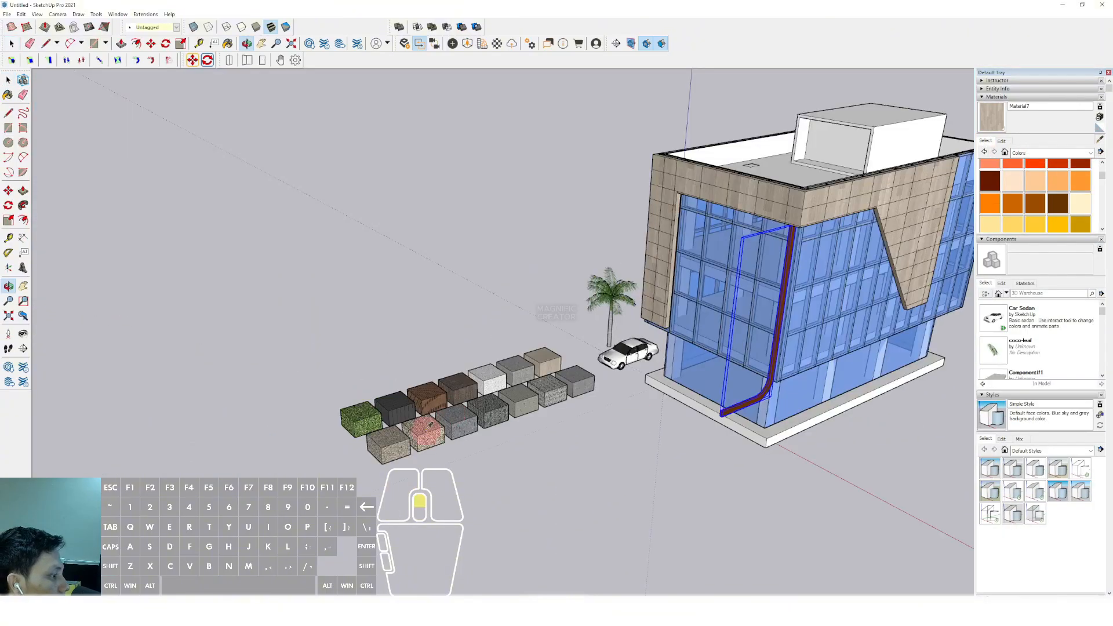
scroll(431, 425, "up", 3)
scroll(532, 354, "up", 2)
left_click(533, 346)
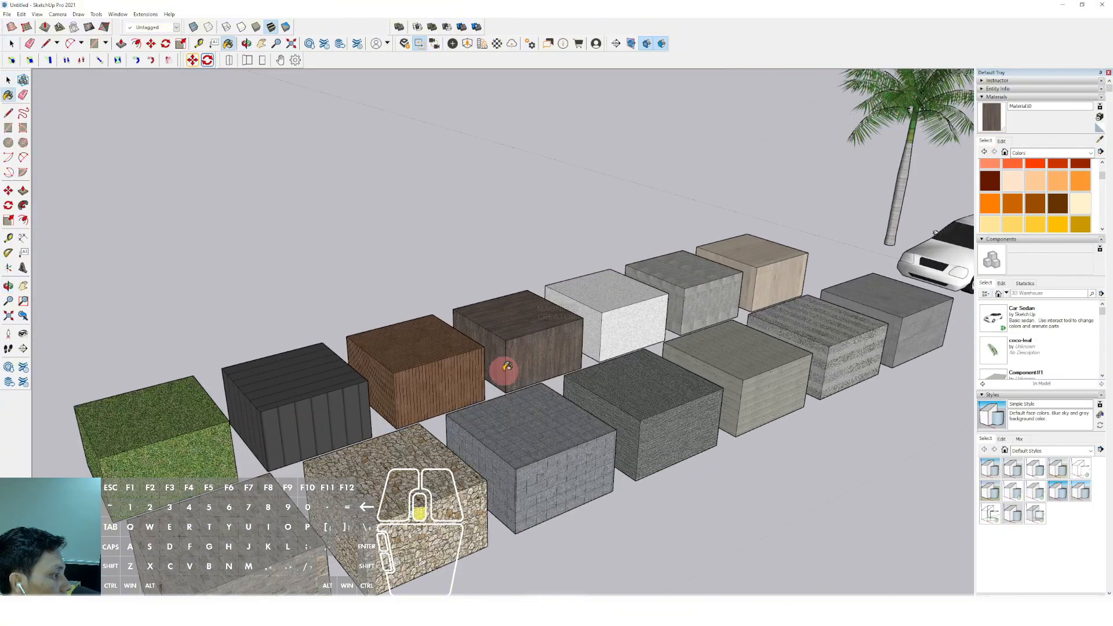
scroll(629, 355, "down", 5)
scroll(780, 308, "up", 3)
scroll(579, 387, "up", 3)
left_click(579, 387)
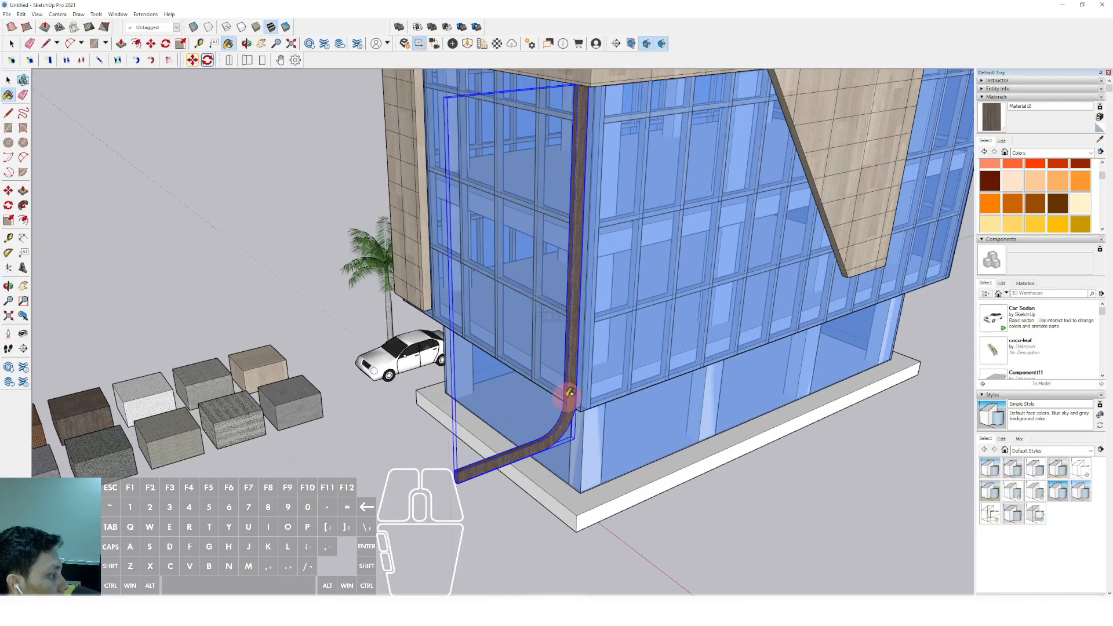
scroll(567, 391, "down", 4)
Convert the curved post object into a component with the default definition settings
key("space")
middle_click_drag(611, 294, 597, 331)
scroll(597, 331, "up", 3)
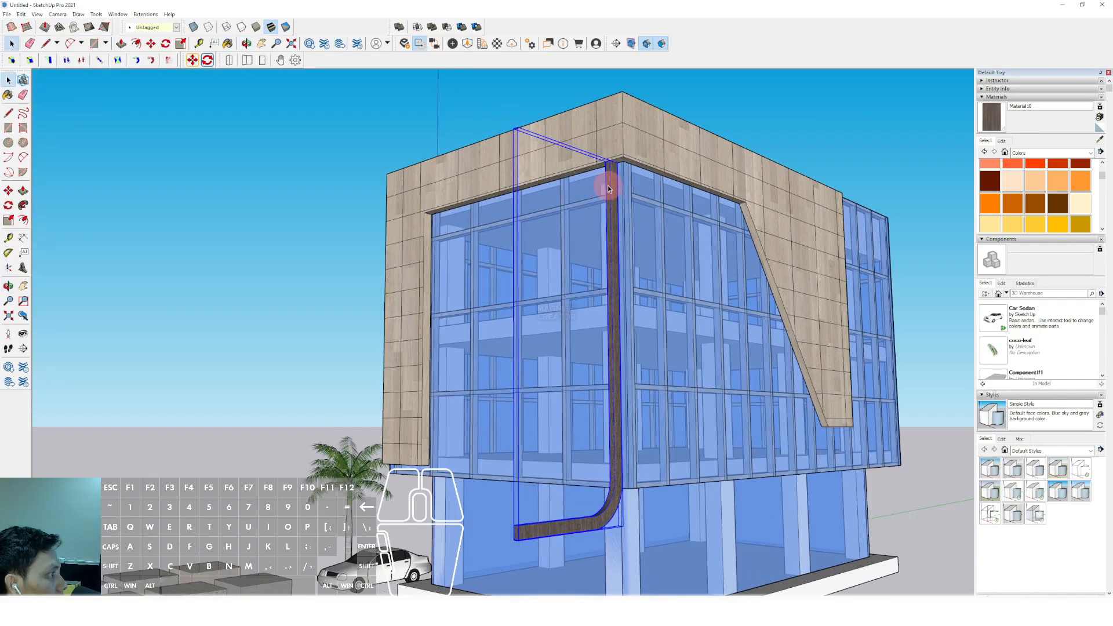
double_click(607, 186)
left_click_drag(628, 180, 645, 212)
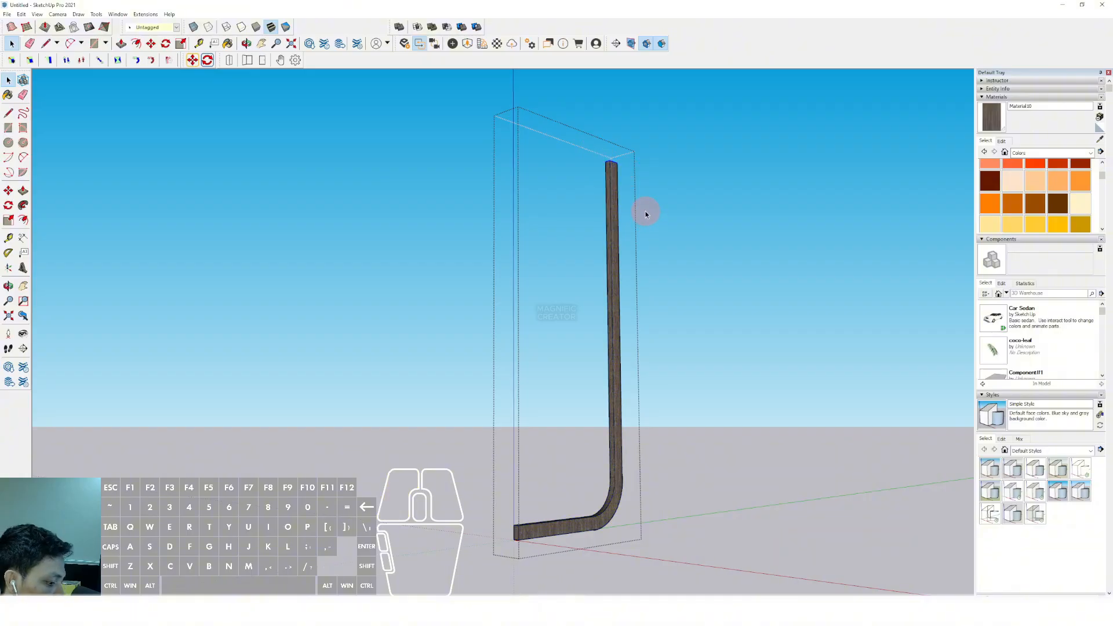
key("i")
scroll(610, 179, "up", 2)
key("Escape")
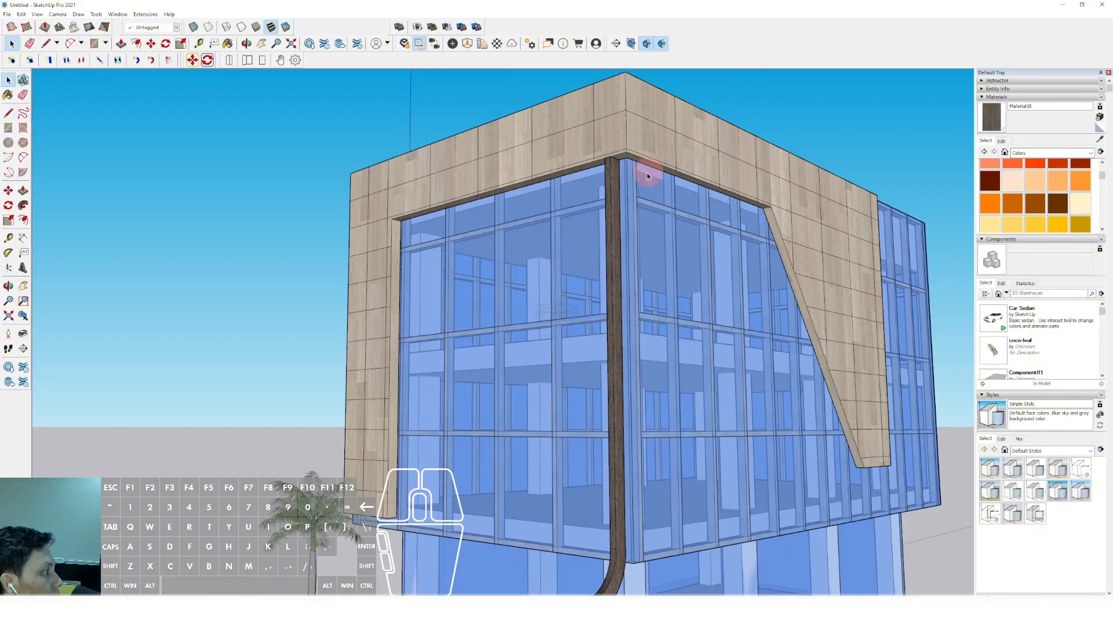
right_click(613, 169)
left_click(632, 253)
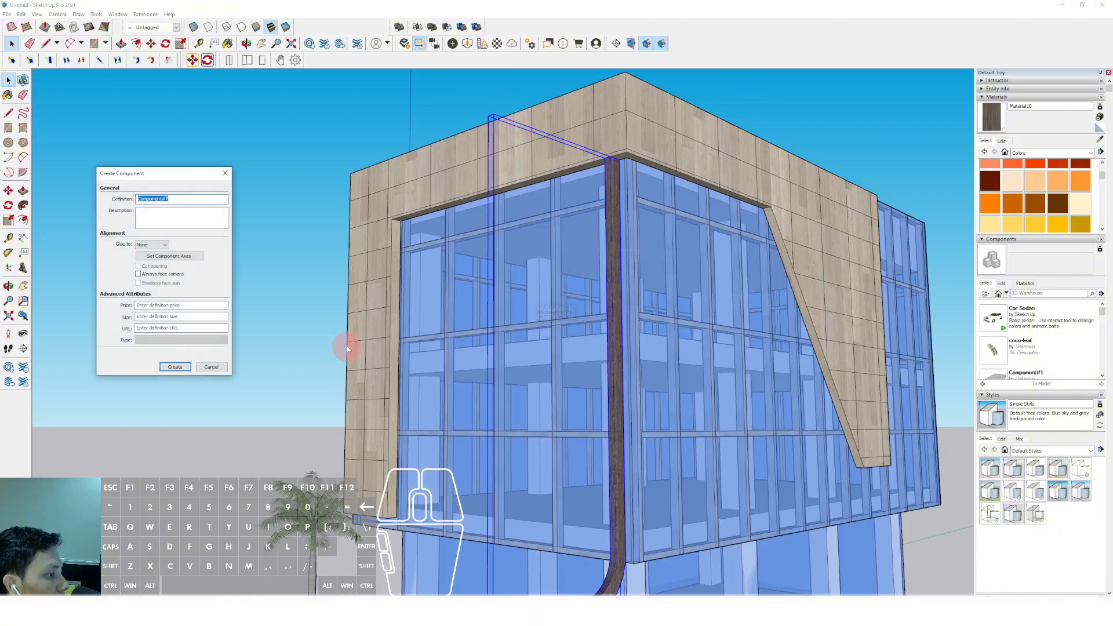
left_click(170, 367)
Move the curved post component slightly at the frame's upper corner
scroll(603, 173, "up", 8)
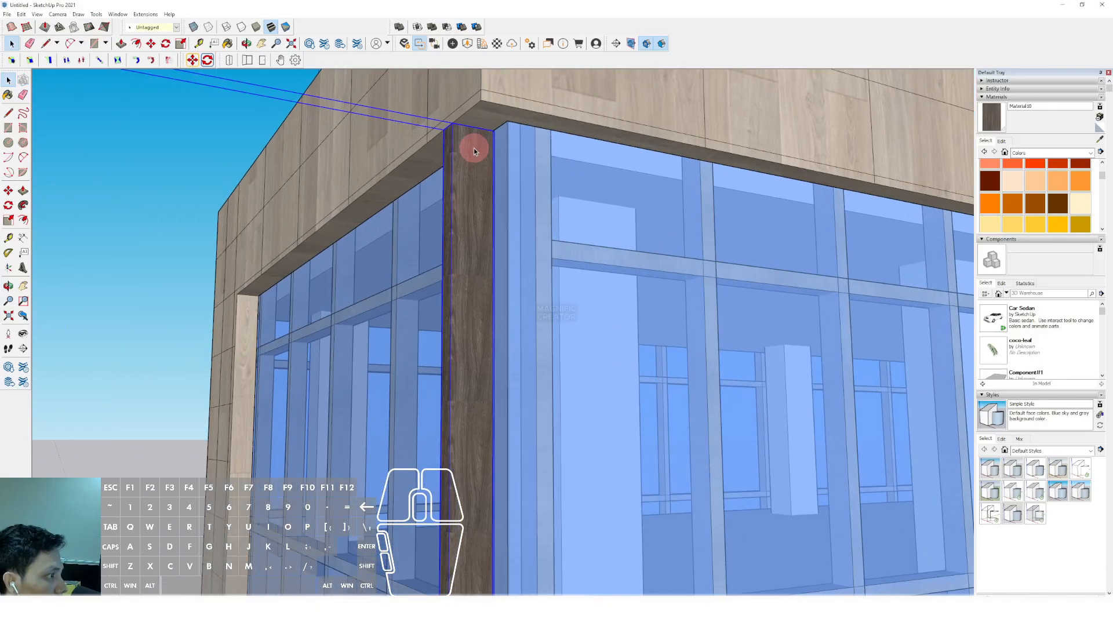
scroll(475, 151, "down", 2)
key("m")
left_click(493, 124)
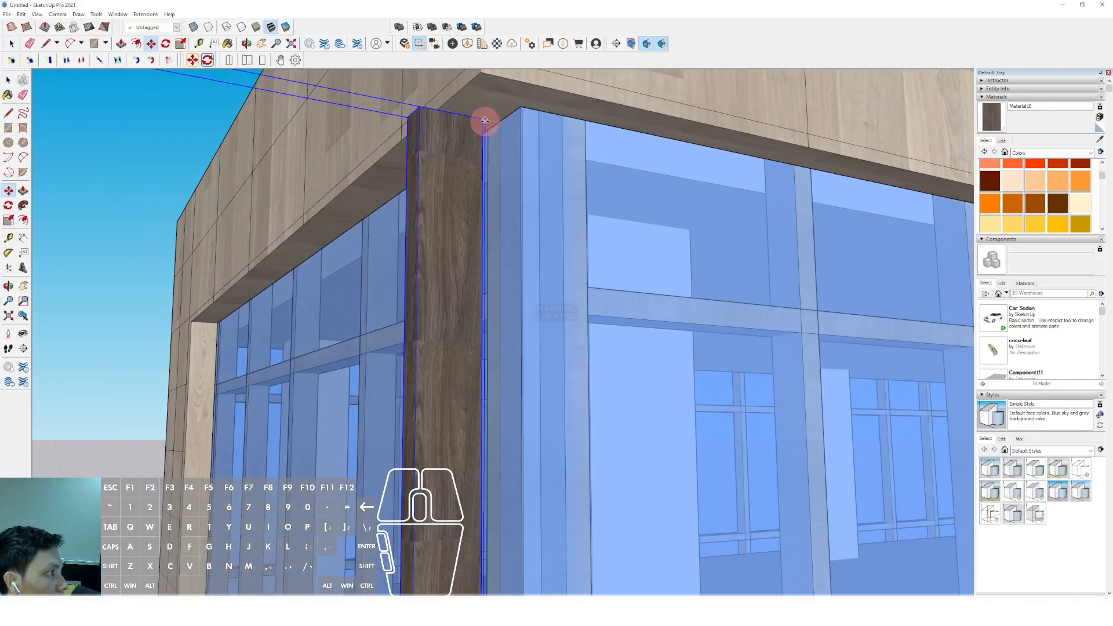
scroll(478, 120, "down", 6)
left_click(457, 133)
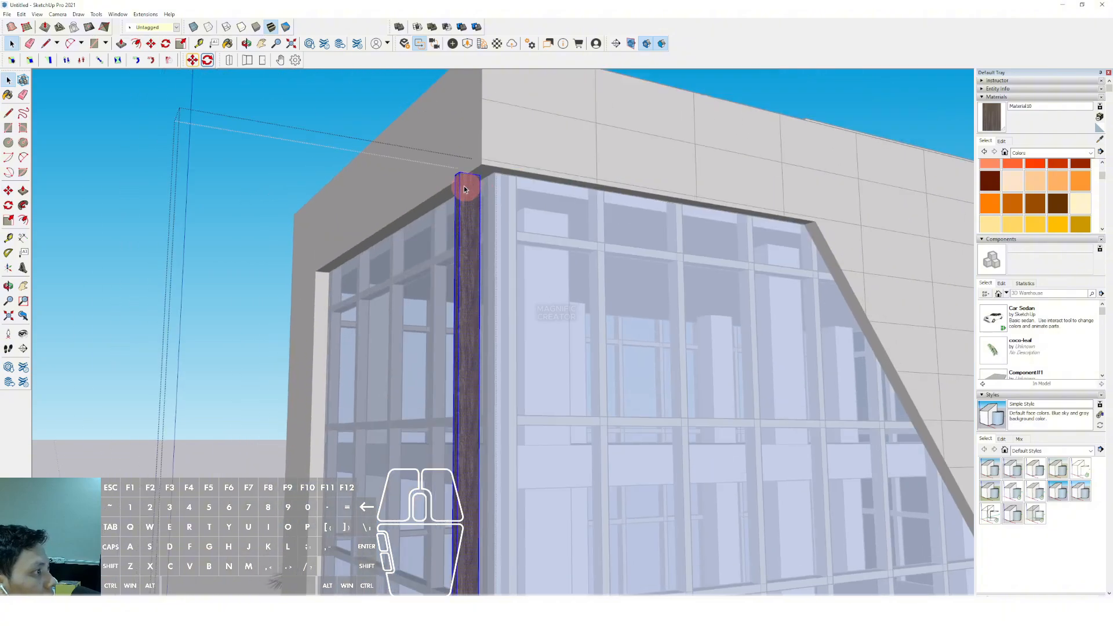
Extend the curved post's upper end face upward in front of the frame's horizontal band and leave the component
key("v")
left_click(464, 185)
left_click(485, 101)
key("space")
scroll(654, 114, "down", 4)
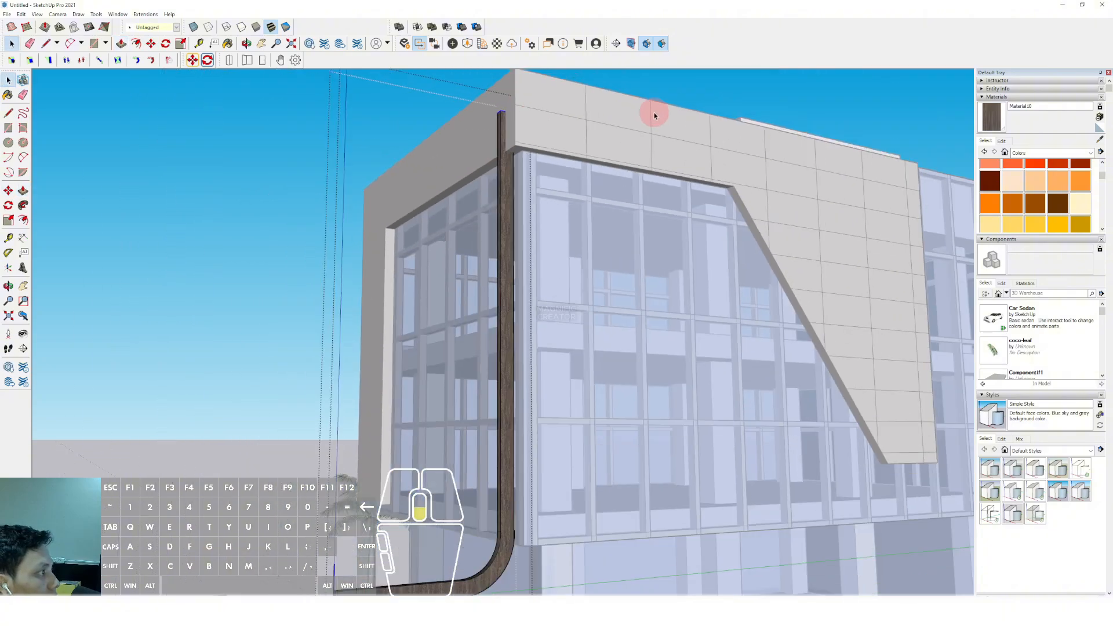
left_click(641, 176)
Try copying the curved post across the facade to the frame's far vertical leg as a dense row of evenly spaced posts
scroll(639, 184, "down", 5)
middle_click_drag(741, 361, 659, 415)
scroll(649, 406, "up", 4)
scroll(658, 410, "up", 2)
key("m")
left_click(677, 399, "ctrl")
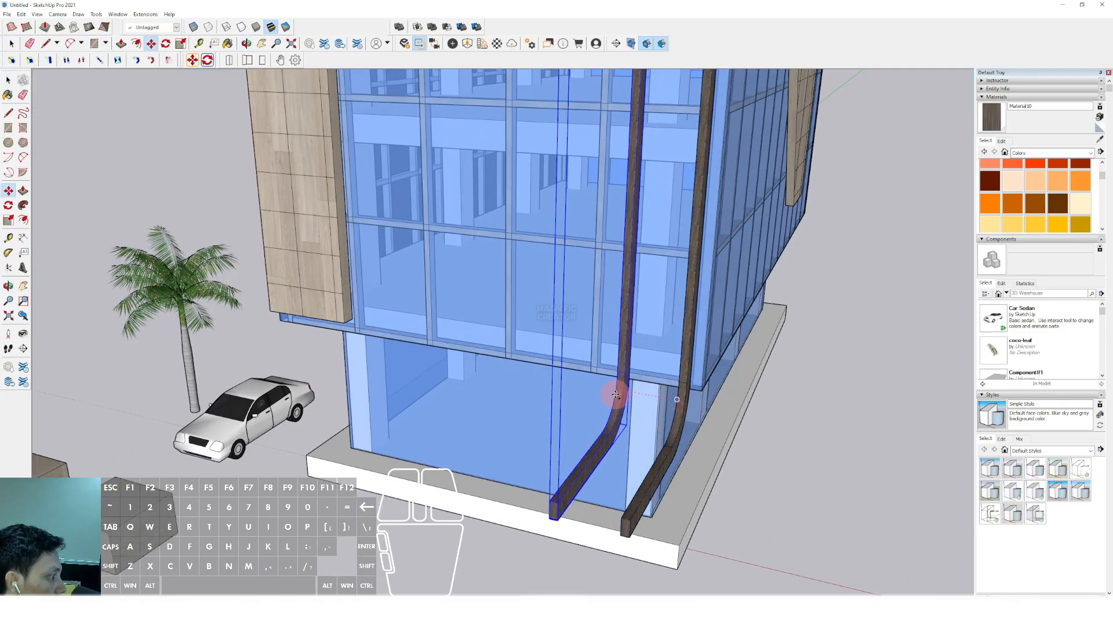
middle_click_drag(593, 387, 734, 403, "shift")
left_click_drag(734, 403, 879, 429, "shift")
scroll(698, 373, "up", 1, "shift")
middle_click_drag(640, 359, 912, 410, "shift")
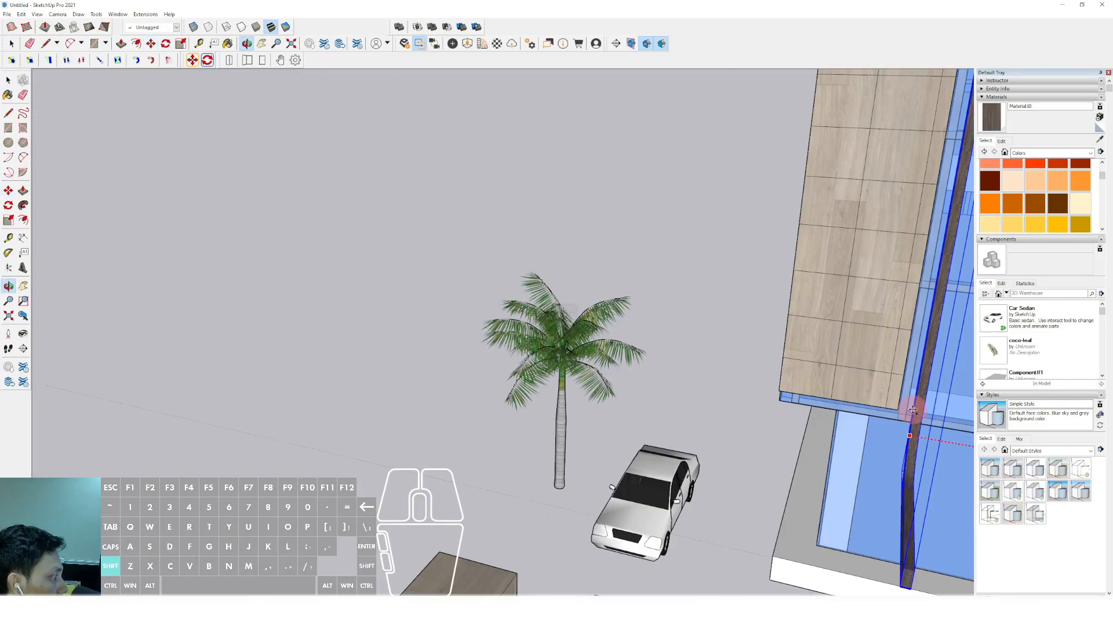
scroll(911, 410, "up", 2, "shift")
middle_click_drag(444, 331, 597, 318)
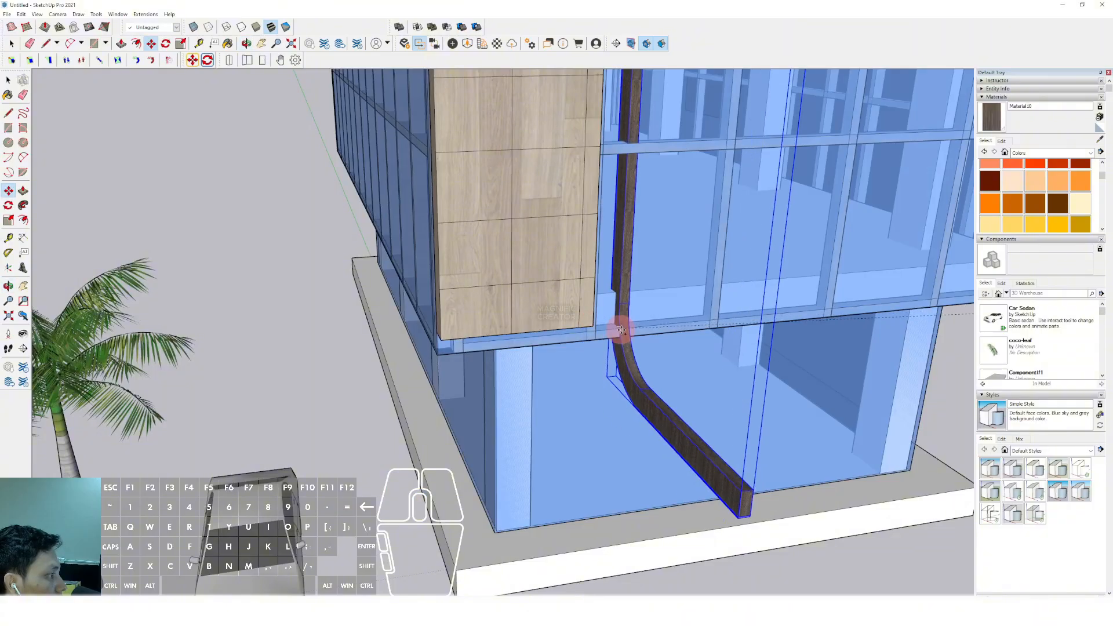
scroll(588, 324, "up", 2, "shift")
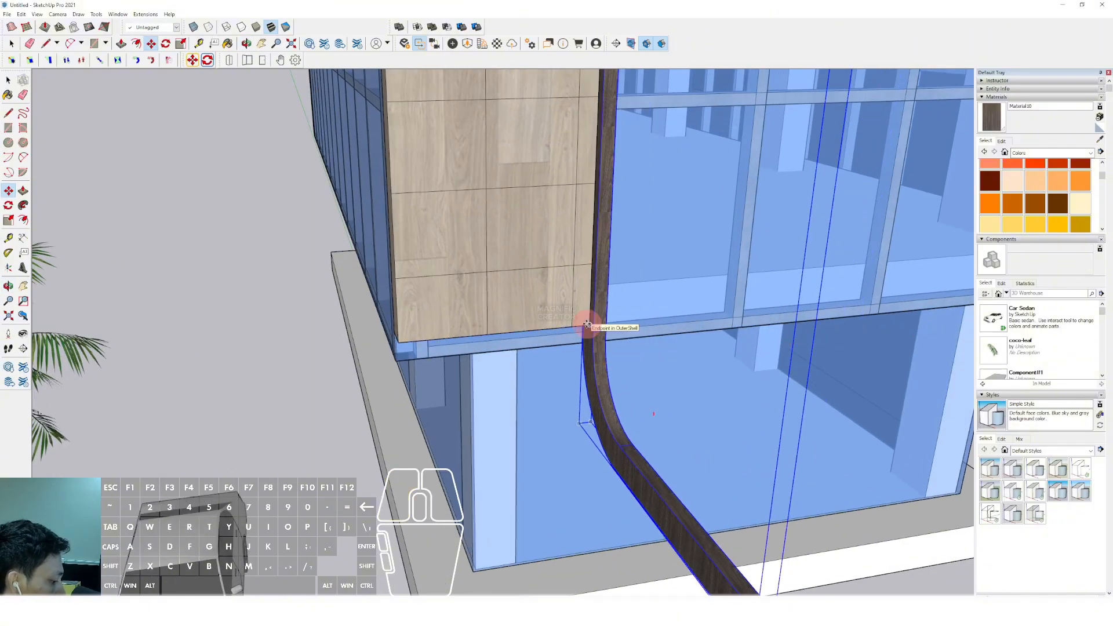
left_click(587, 323)
key("space")
scroll(704, 361, "down", 5)
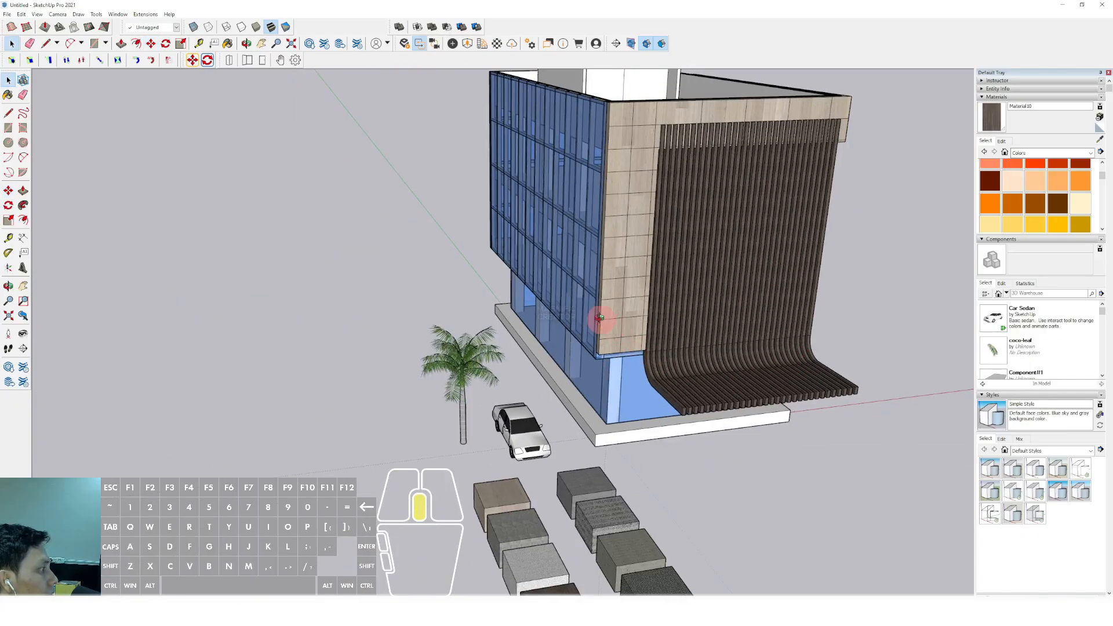
Copy the curved post across the facade toward the frame's far leg and divide the distance into five equal spacings with /5
middle_click_drag(600, 318, 602, 423)
scroll(614, 443, "up", 4)
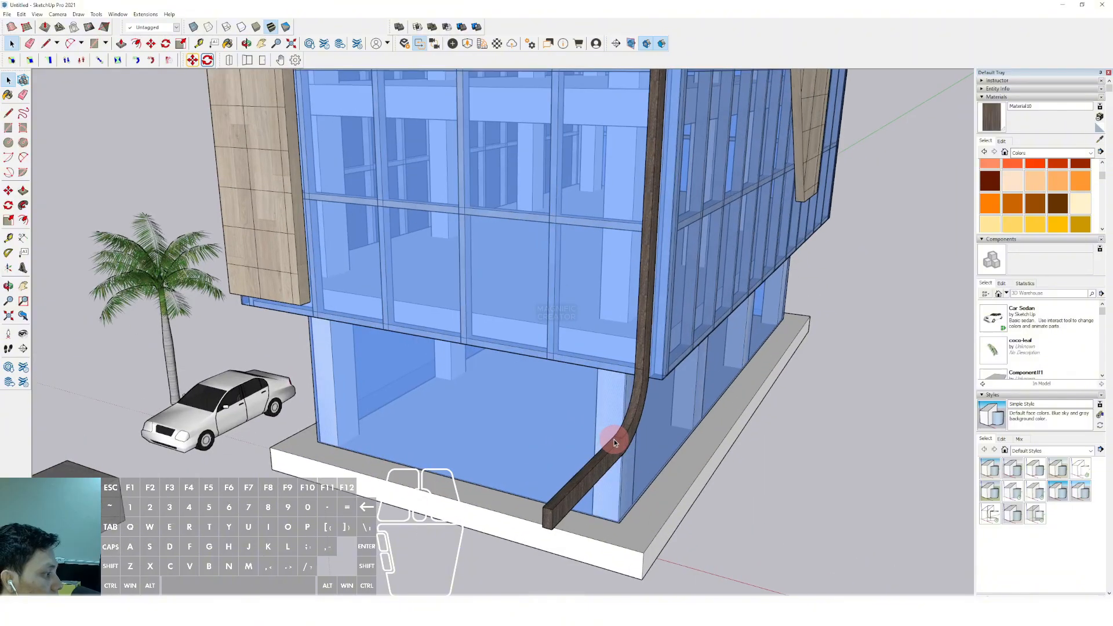
left_click(614, 440)
scroll(628, 433, "up", 5)
key("m")
left_click(634, 408)
key("ctrl")
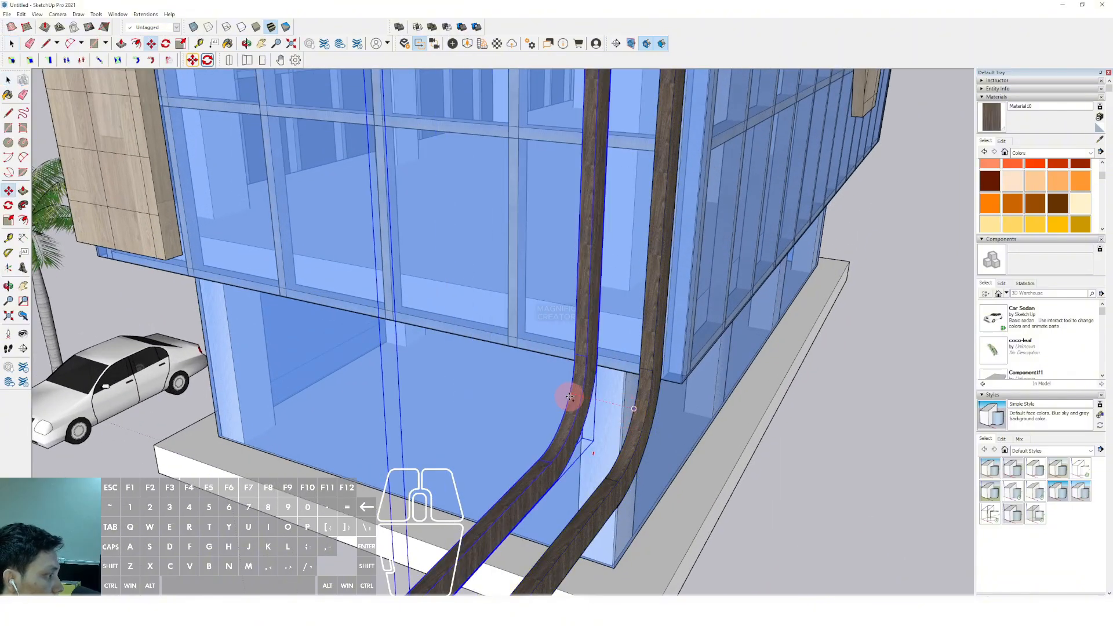
scroll(527, 391, "down", 3, "shift")
middle_click_drag(527, 390, 584, 393, "shift")
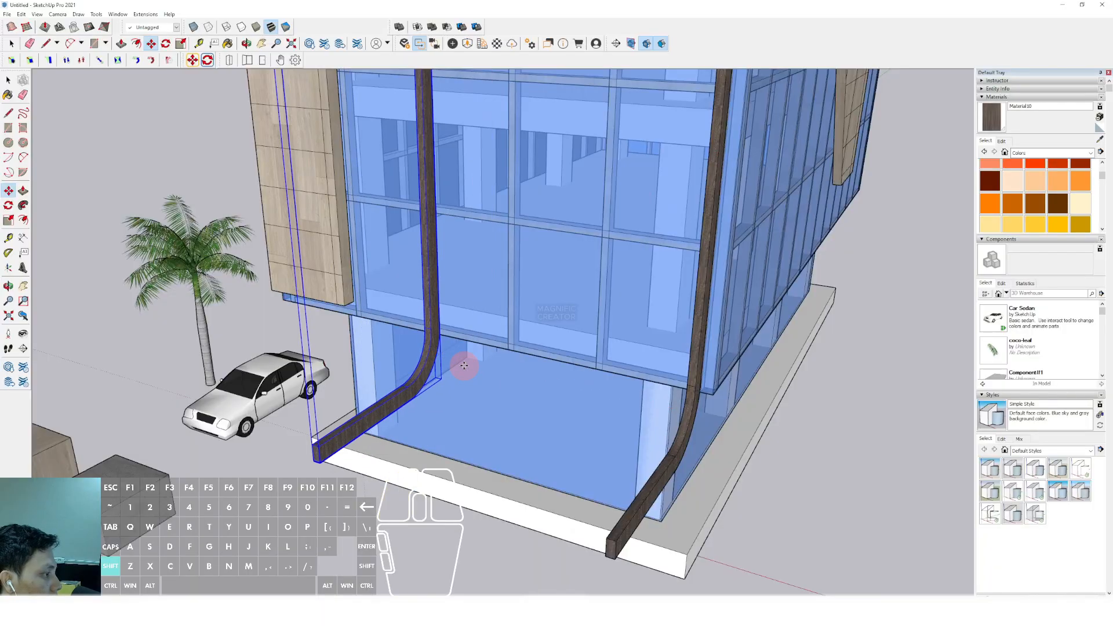
type("/5")
key("Return")
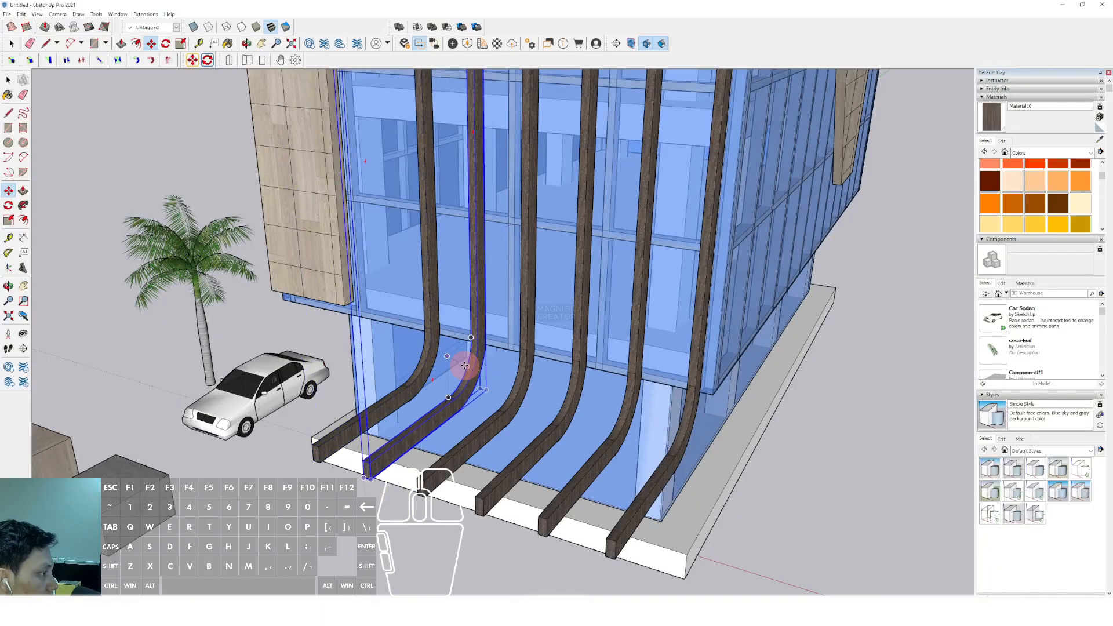
key("space")
Select all six curved posts and move them along the facade toward the frame's vertical leg beside the car
scroll(470, 345, "down", 5)
middle_click_drag(487, 269, 689, 443)
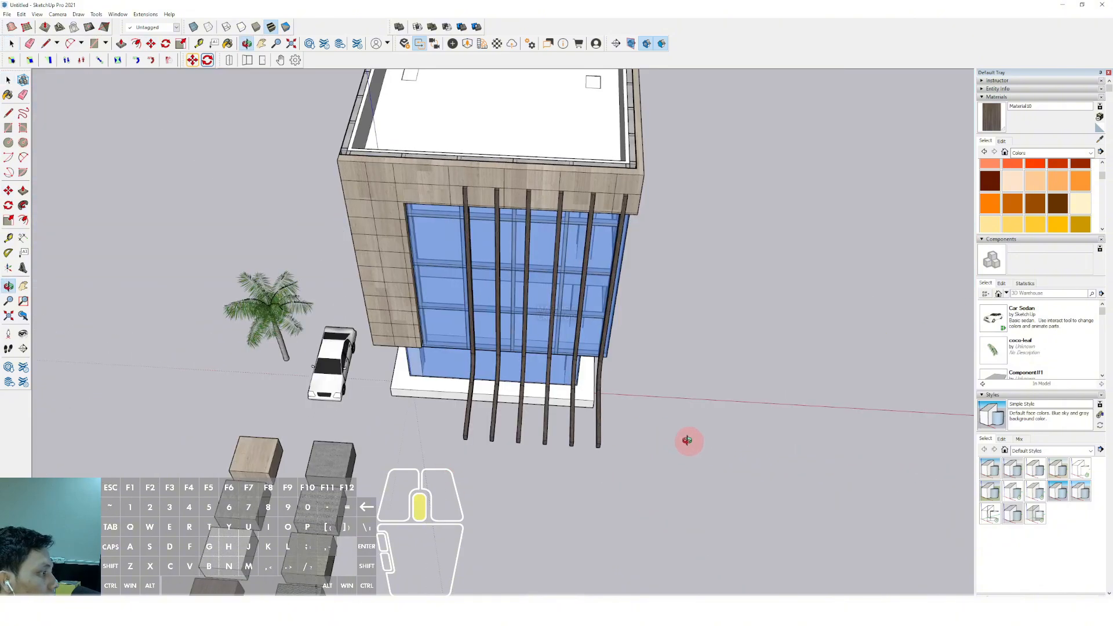
scroll(614, 429, "up", 3)
left_click_drag(428, 488, 429, 488)
scroll(437, 394, "up", 5)
key("m")
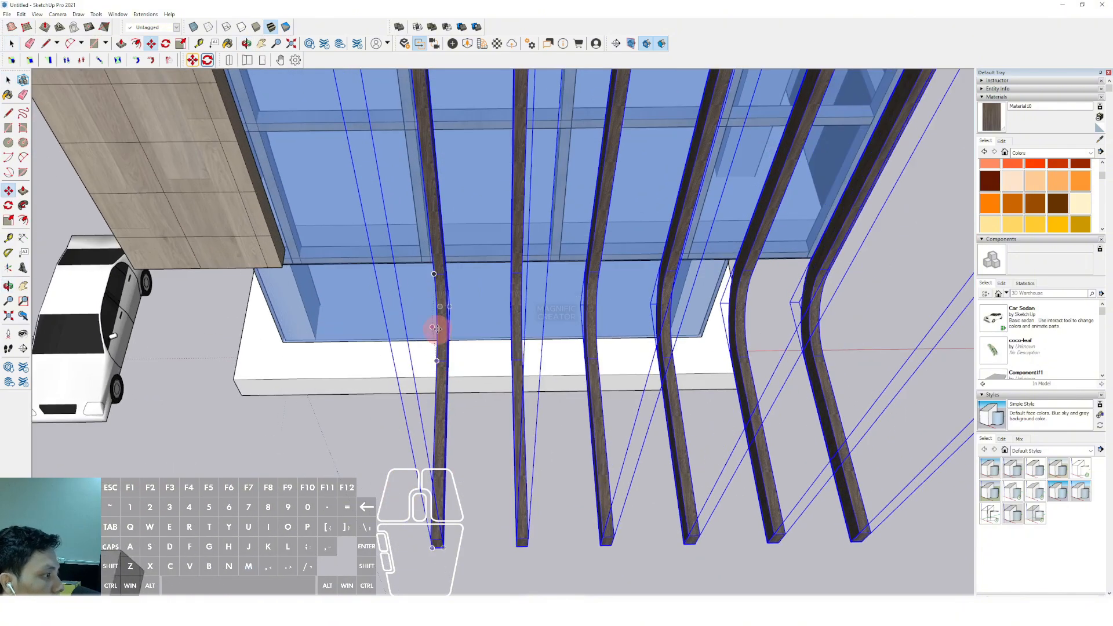
left_click(436, 318)
middle_click_drag(420, 313, 576, 253, "shift")
scroll(576, 254, "up", 1)
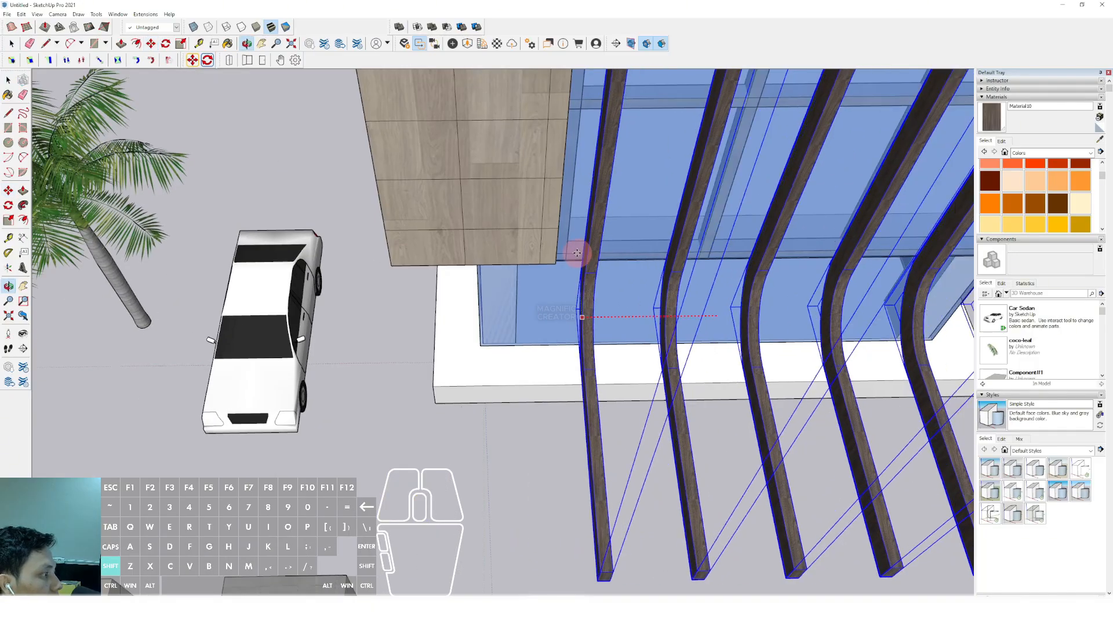
scroll(596, 315, "down", 3)
middle_click_drag(597, 316, 398, 231)
scroll(596, 368, "up", 4)
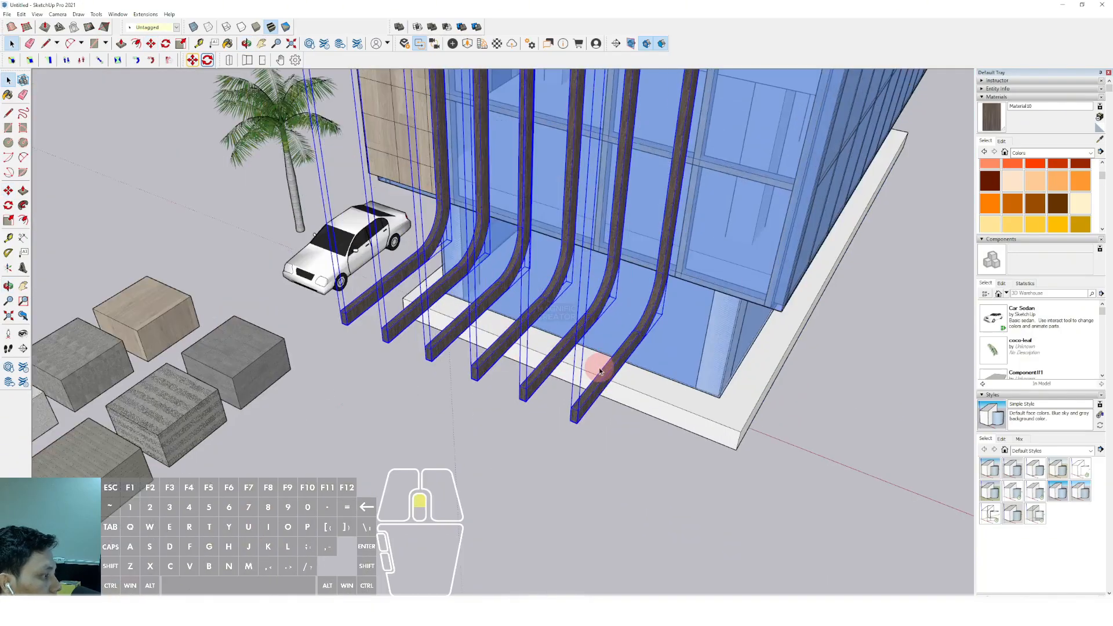
key("r")
key("space")
scroll(571, 443, "down", 1)
middle_click_drag(570, 441, 470, 228)
scroll(505, 331, "down", 4)
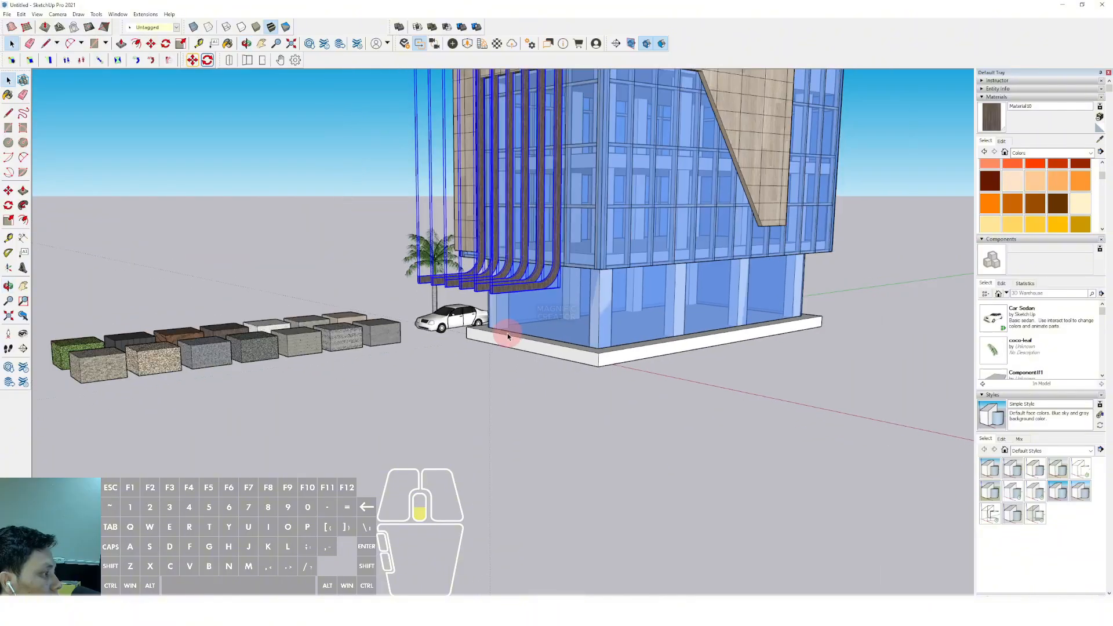
scroll(513, 352, "up", 3)
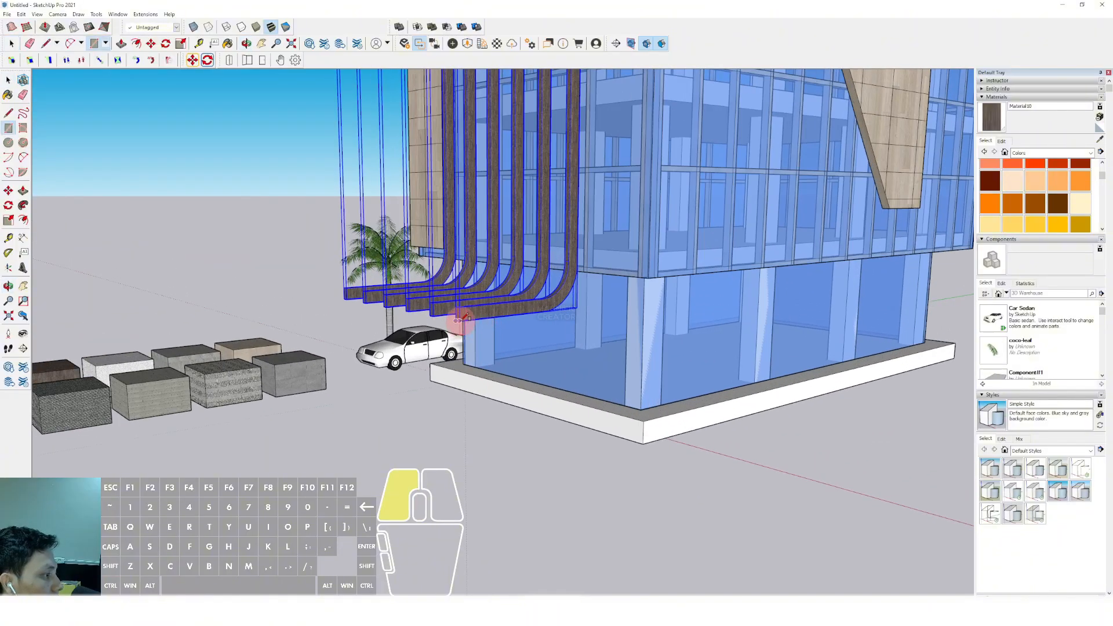
middle_click_drag(462, 318, 538, 441)
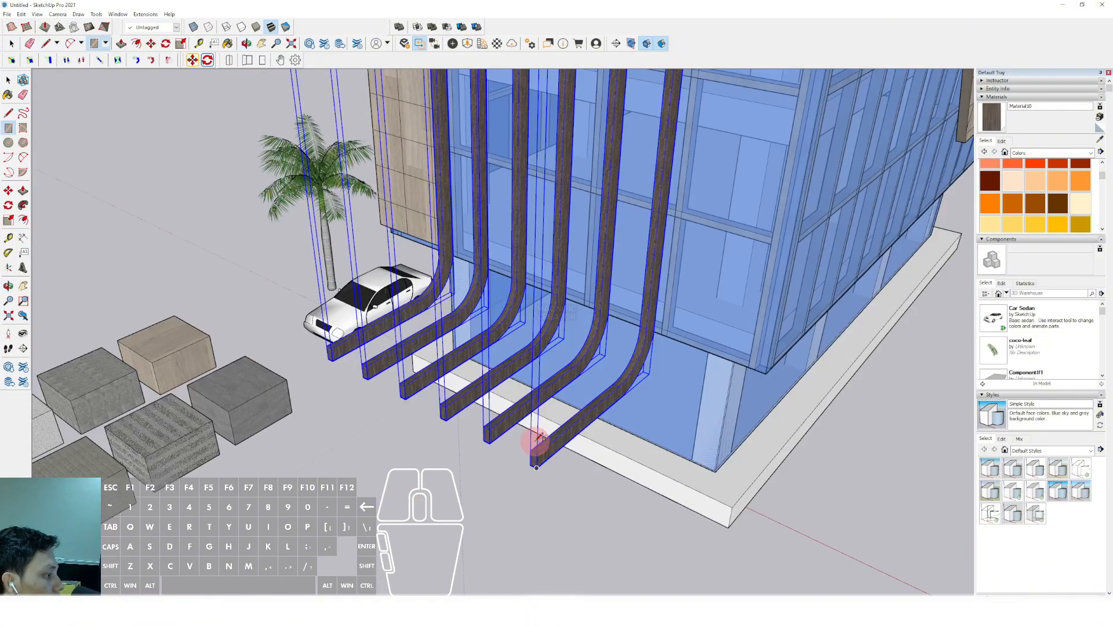
scroll(435, 335, "up", 5)
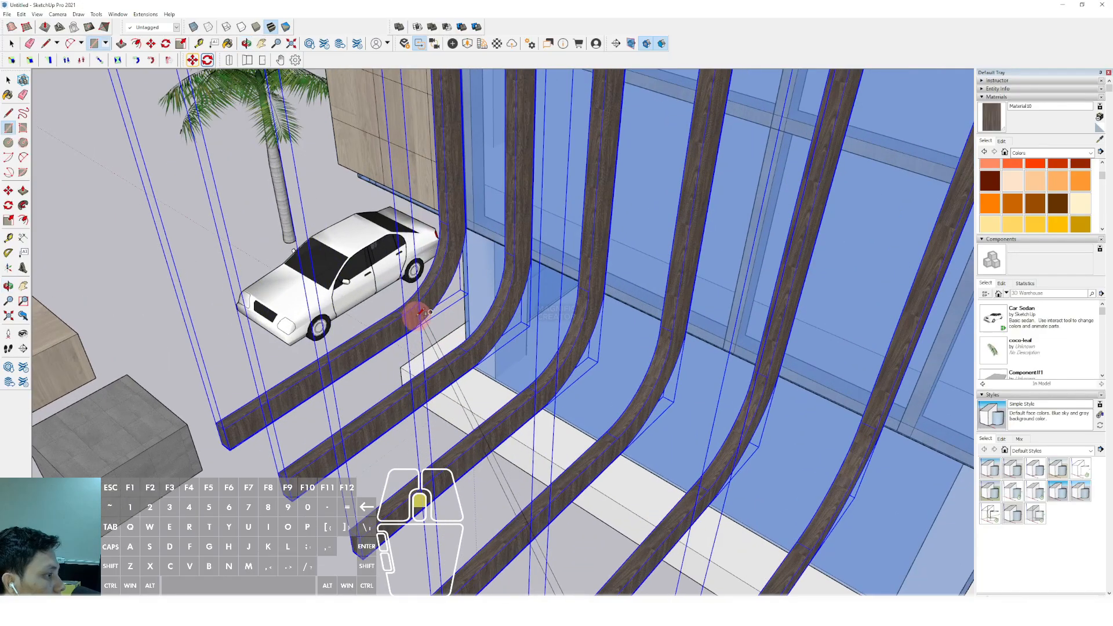
scroll(396, 309, "down", 5)
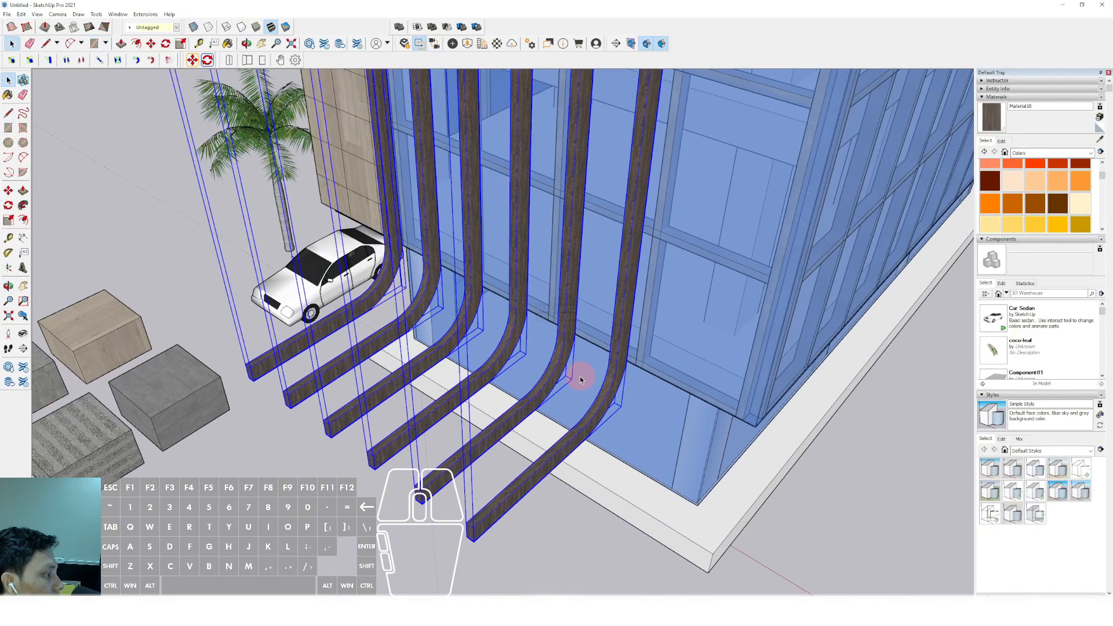
middle_click_drag(579, 377, 586, 298)
Draw a small rectangle at the tip of the outermost post's arm and extrude it across all six arms as a crossbar
scroll(510, 408, "up", 4)
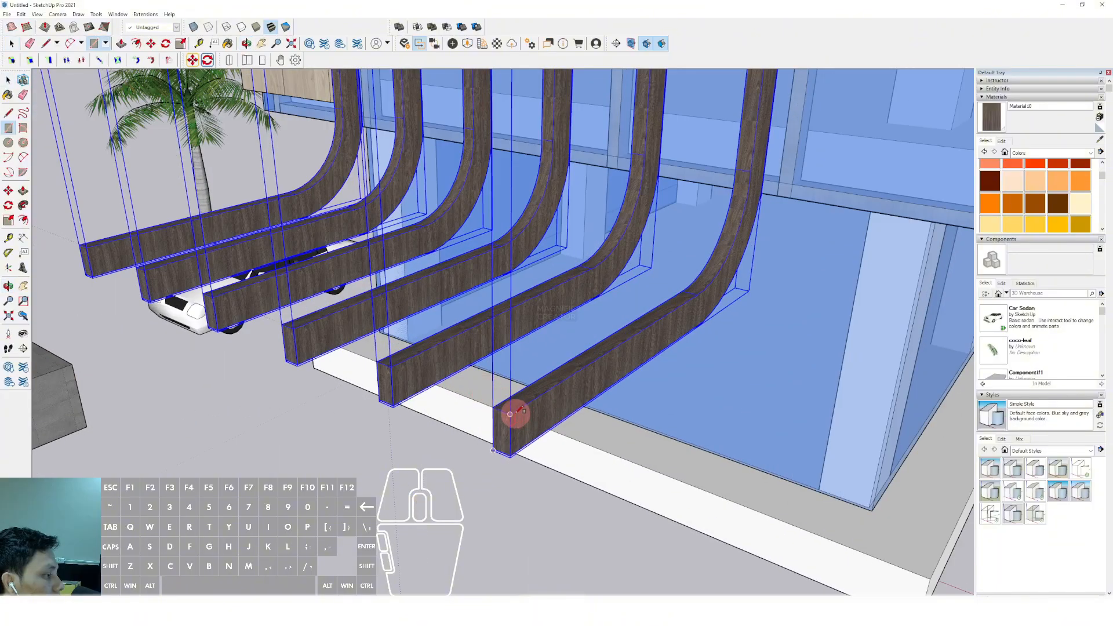
scroll(520, 432, "up", 1)
left_click(519, 433)
key("v")
left_click(515, 413)
scroll(360, 333, "down", 3)
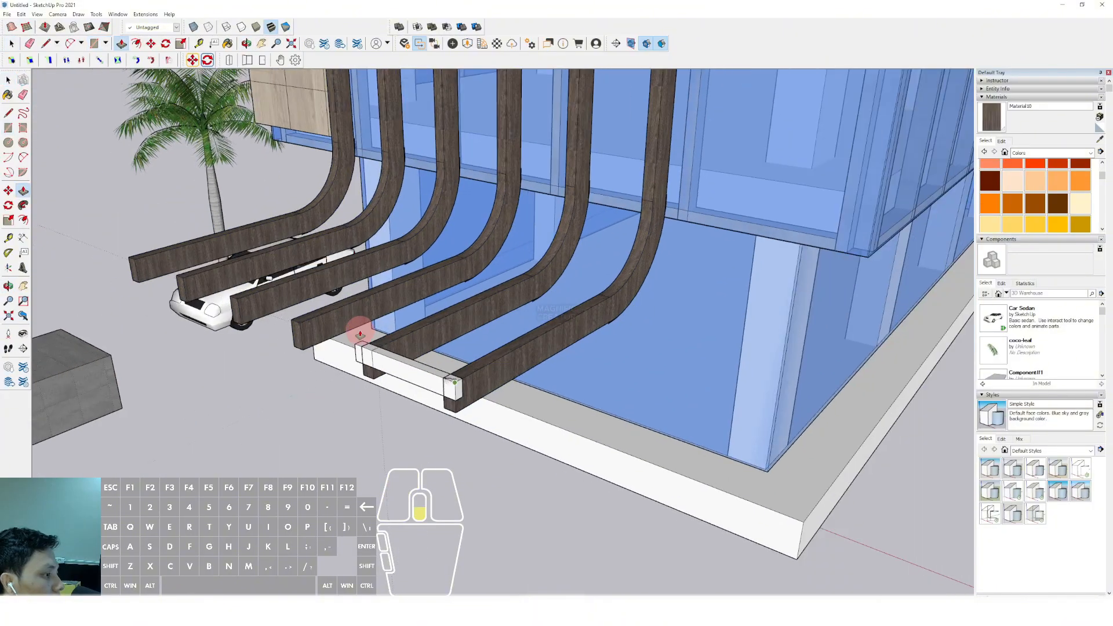
middle_click_drag(360, 333, 498, 383, "shift")
Select the whole crossbar and paint it with the dark wood Material10 sampled from a post
key("space")
triple_click(274, 295)
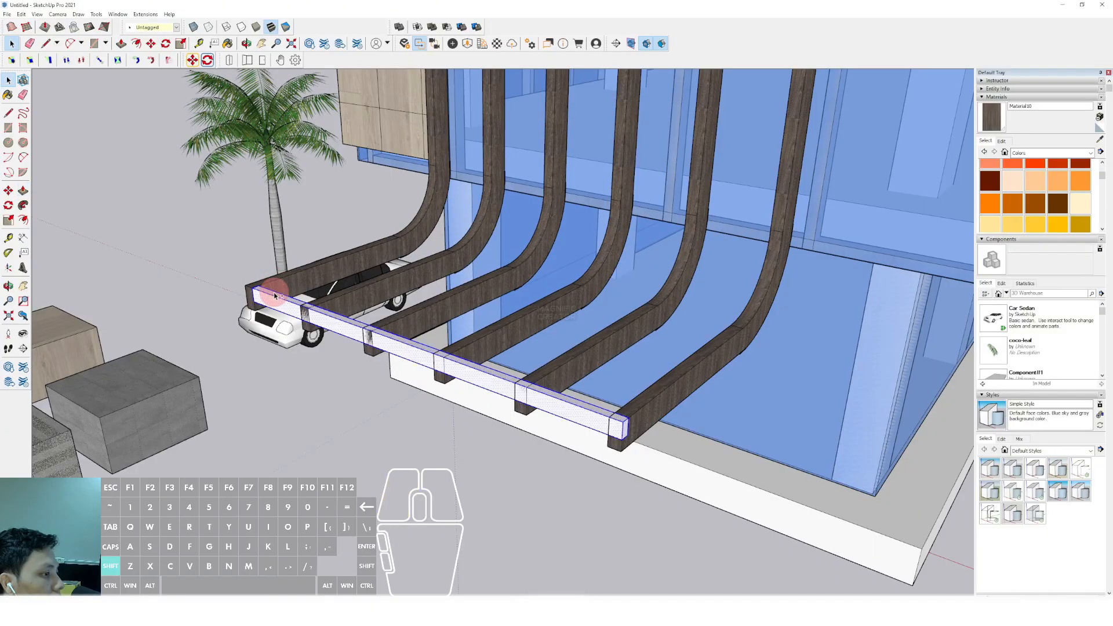
scroll(419, 303, "down", 2)
middle_click_drag(422, 303, 407, 383, "shift")
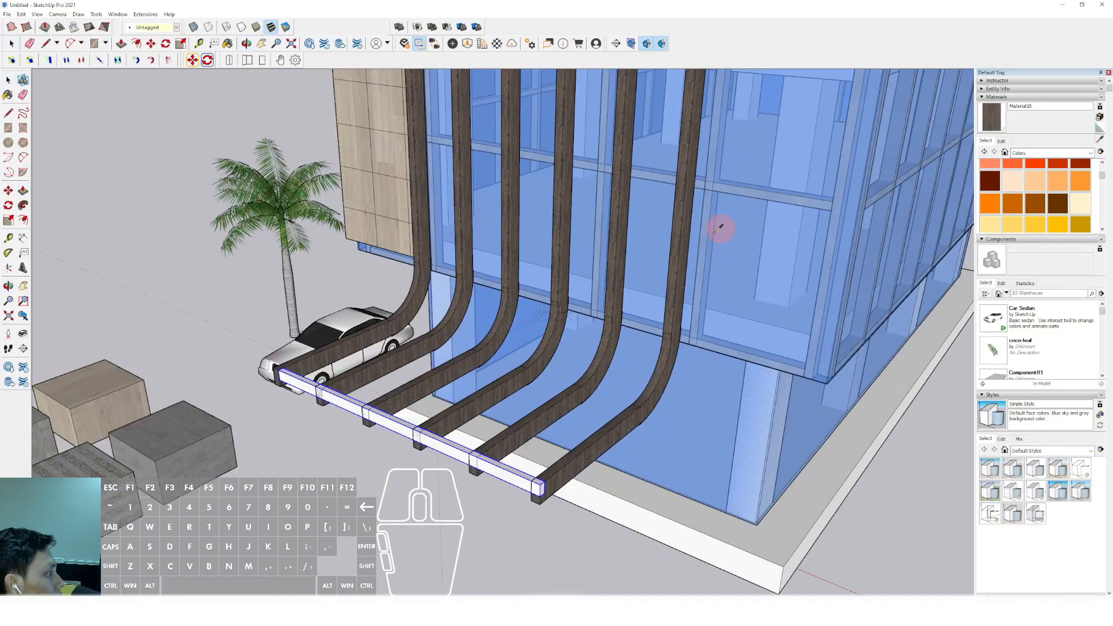
scroll(408, 509, "up", 3)
left_click(455, 429)
key("space")
scroll(455, 428, "down", 4)
middle_click_drag(516, 421, 446, 434)
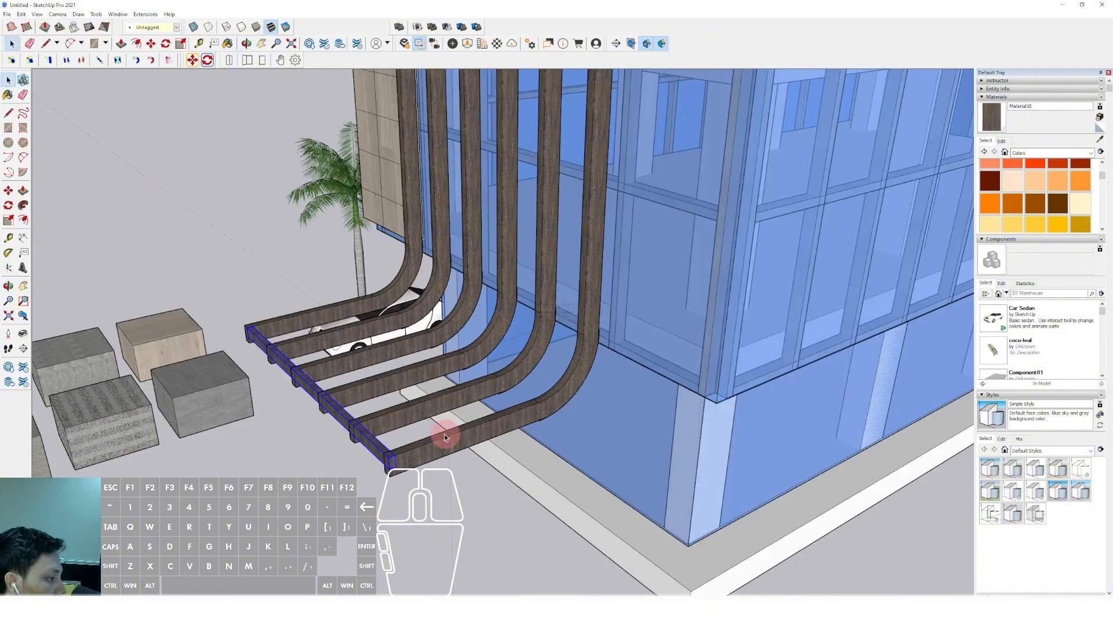
Copy the dark wood crossbar along the arms to where the posts start curving and divide the distance with /3
scroll(429, 465, "up", 4)
scroll(429, 467, "up", 2)
key("m")
left_click(363, 457)
key("ctrl")
key("shift")
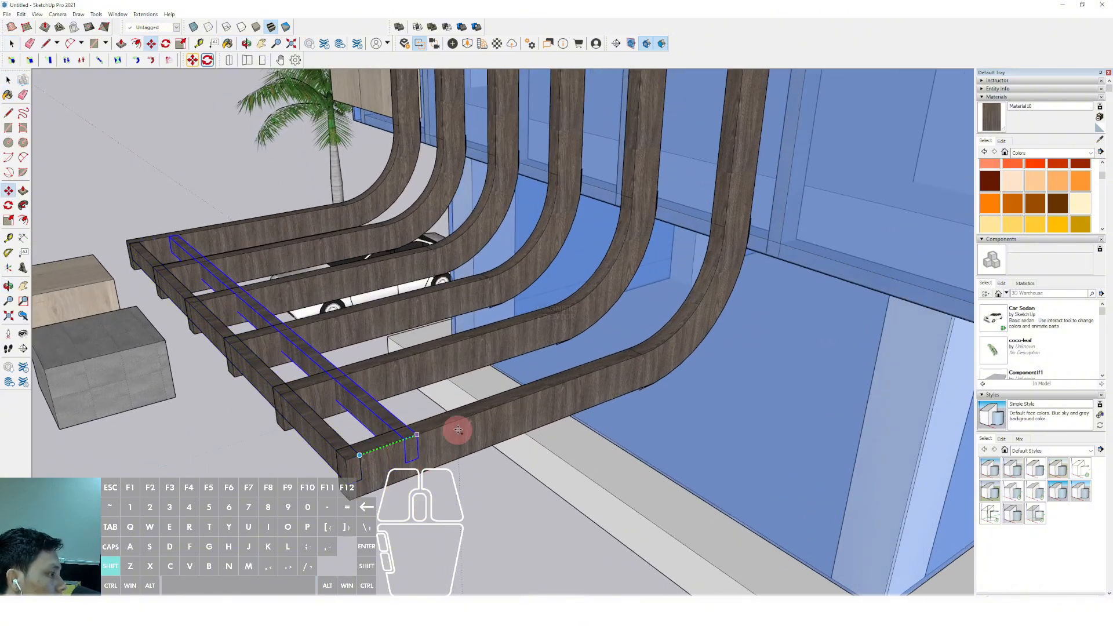
scroll(464, 426, "down", 1)
left_click(567, 380)
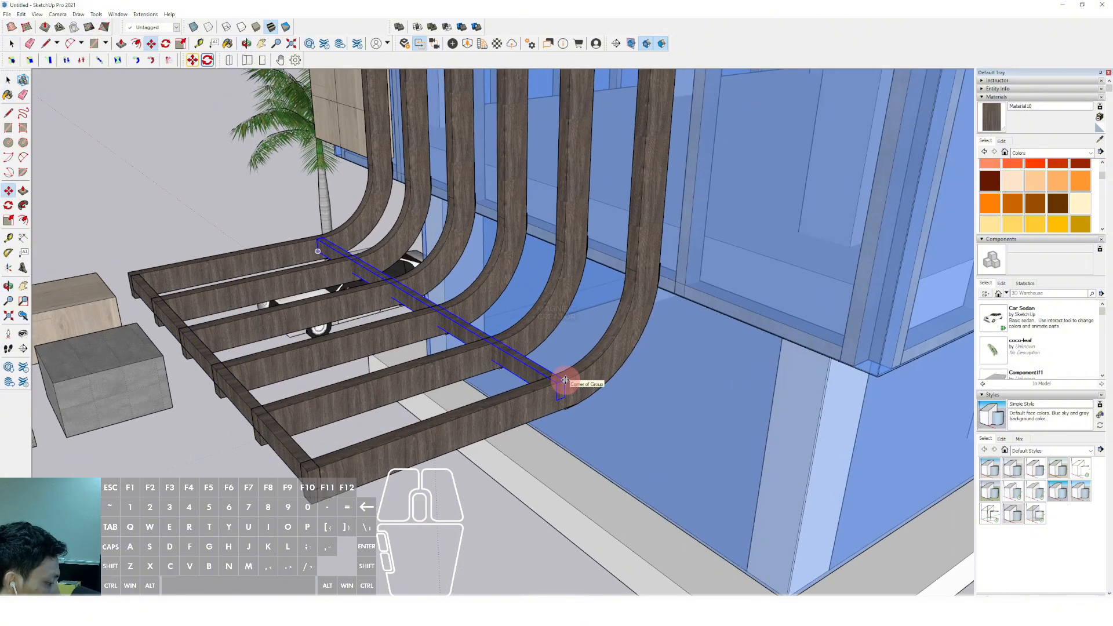
type("/3")
key("Return")
key("space")
Copy the upper arc and straight arm edges from inside the outermost curved post and paste them in place outside its group
scroll(517, 394, "down", 4)
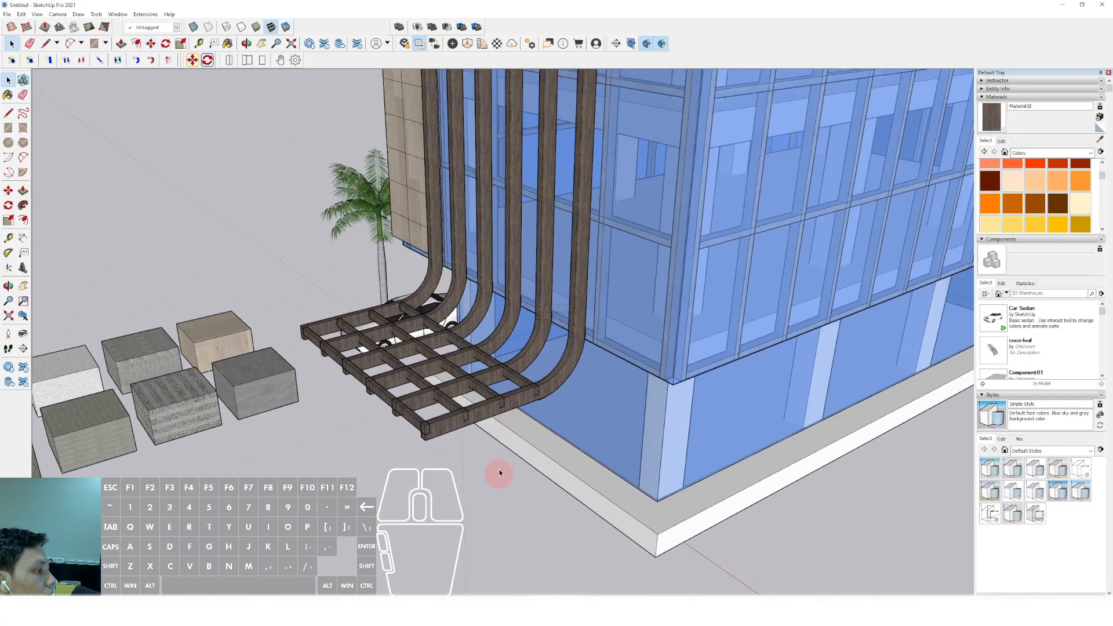
middle_click_drag(514, 422, 504, 409)
scroll(503, 410, "up", 6)
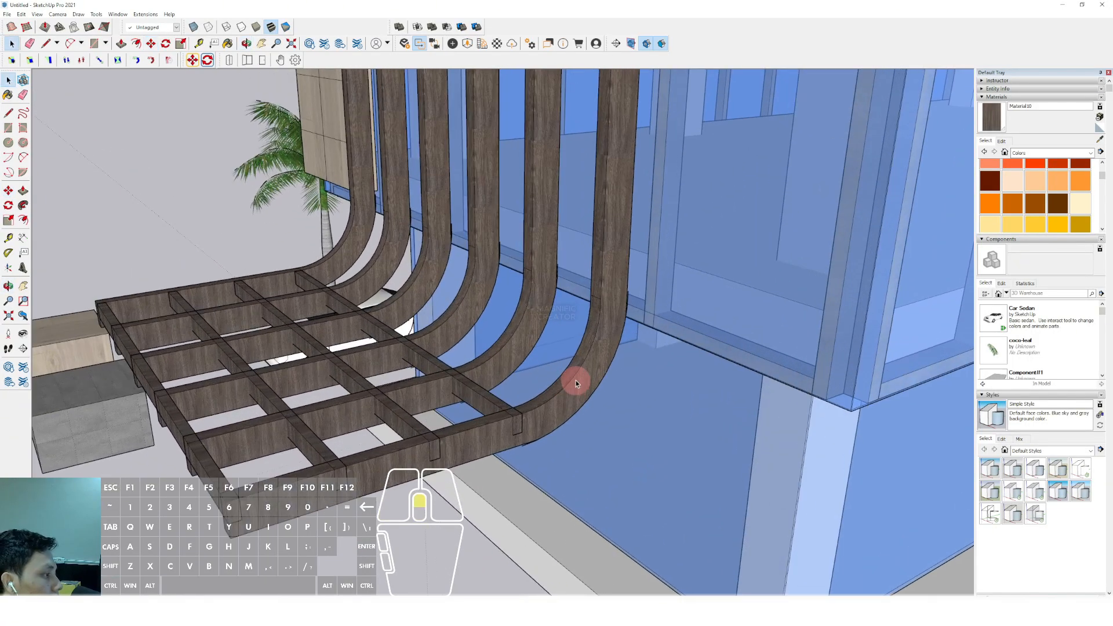
double_click(579, 370)
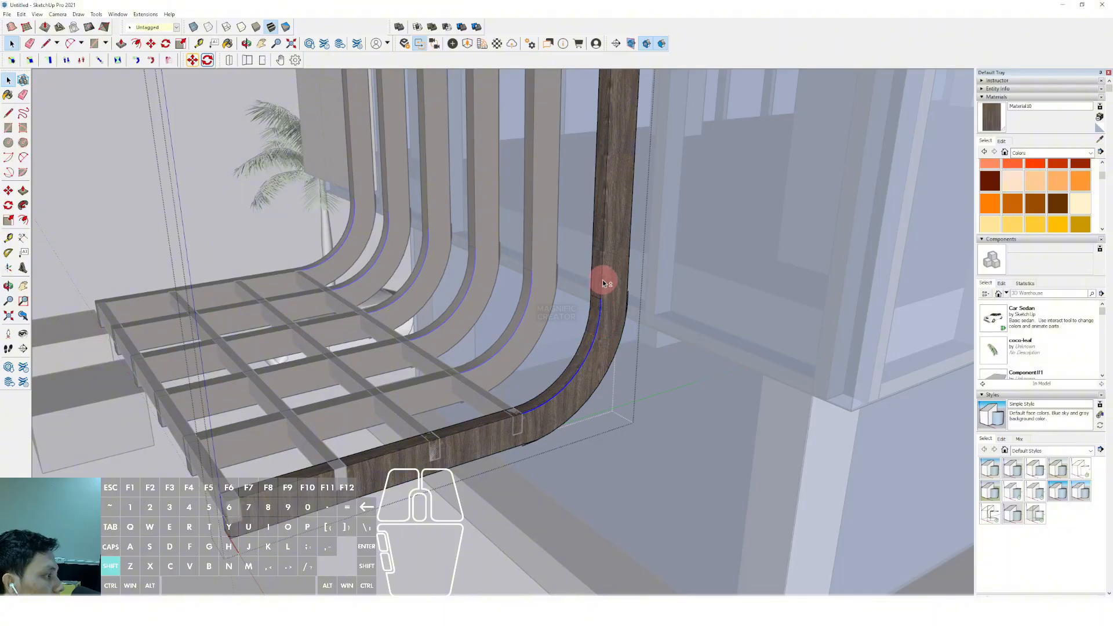
left_click(501, 420, "shift")
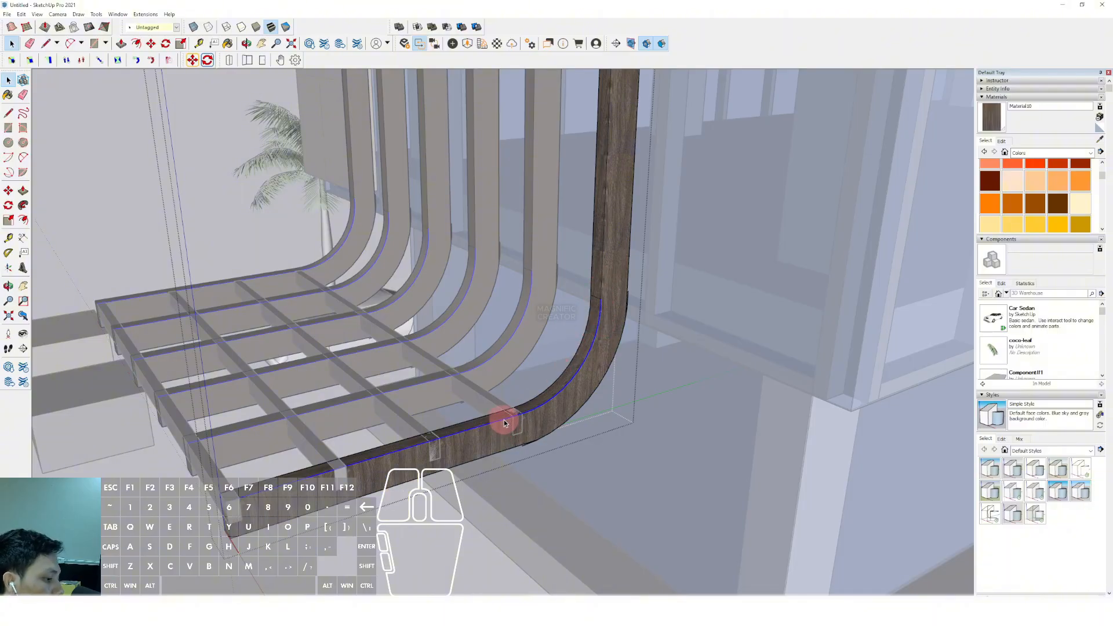
key("c")
left_click(418, 567)
key("shift+v")
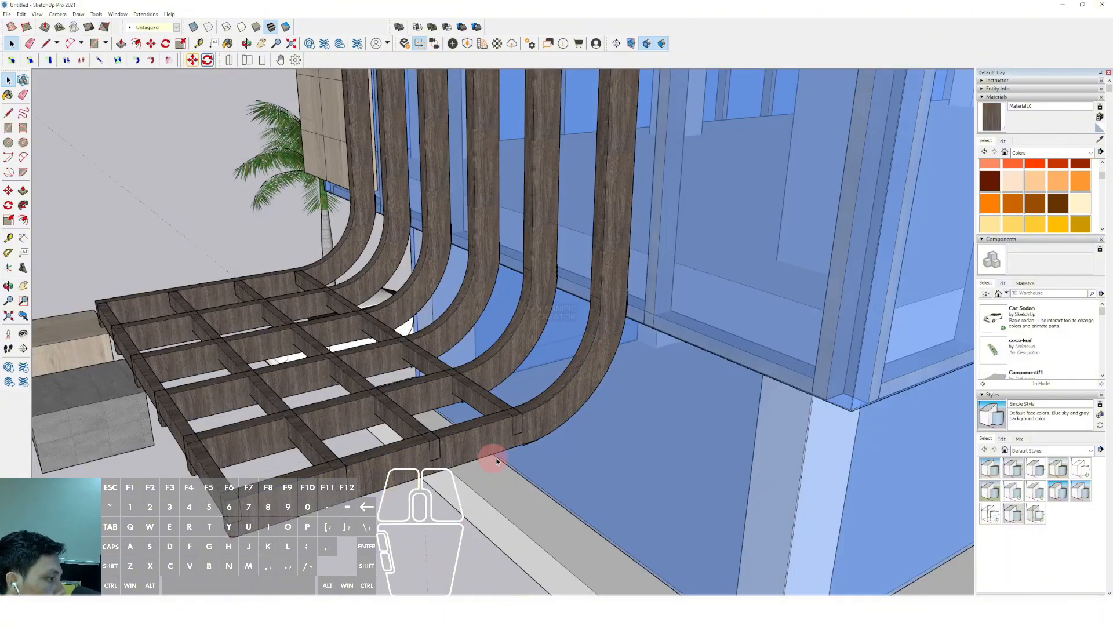
Offset the pasted curve slightly to form a thin strip profile and close its open ends at the bend and arm tip
scroll(582, 362, "up", 4)
key("f")
key("d")
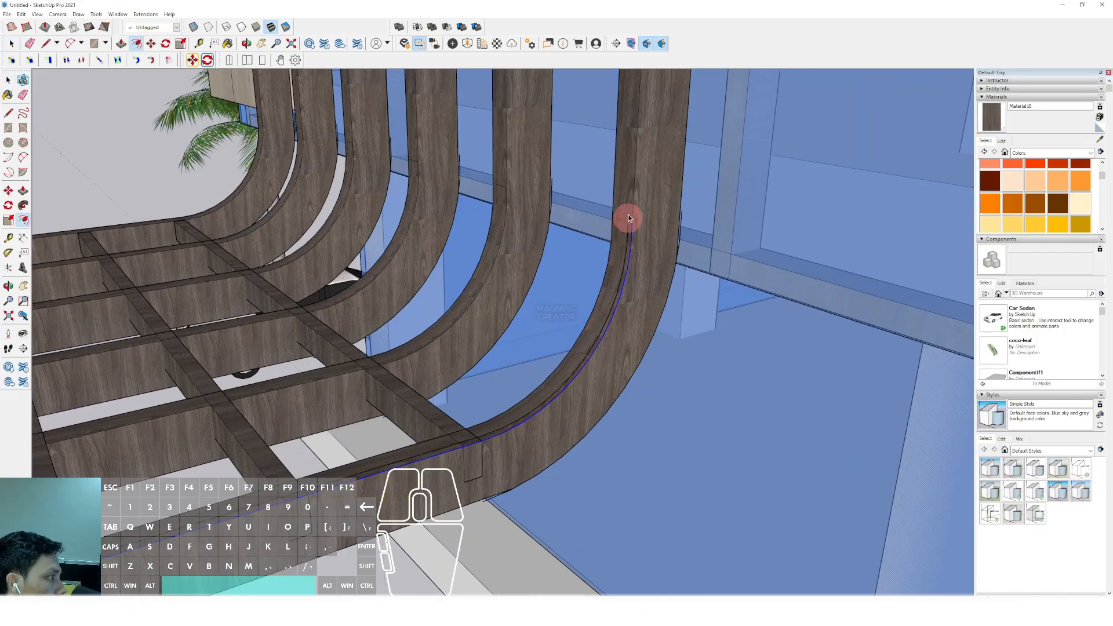
scroll(631, 228, "up", 2)
scroll(637, 235, "down", 2)
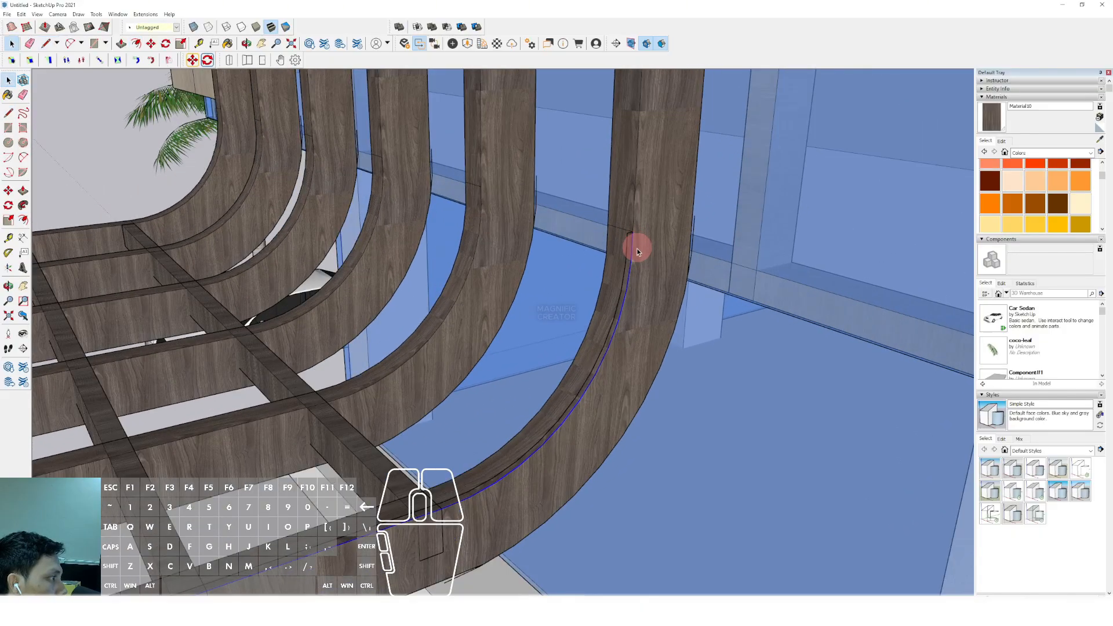
middle_click_drag(636, 246, 329, 323)
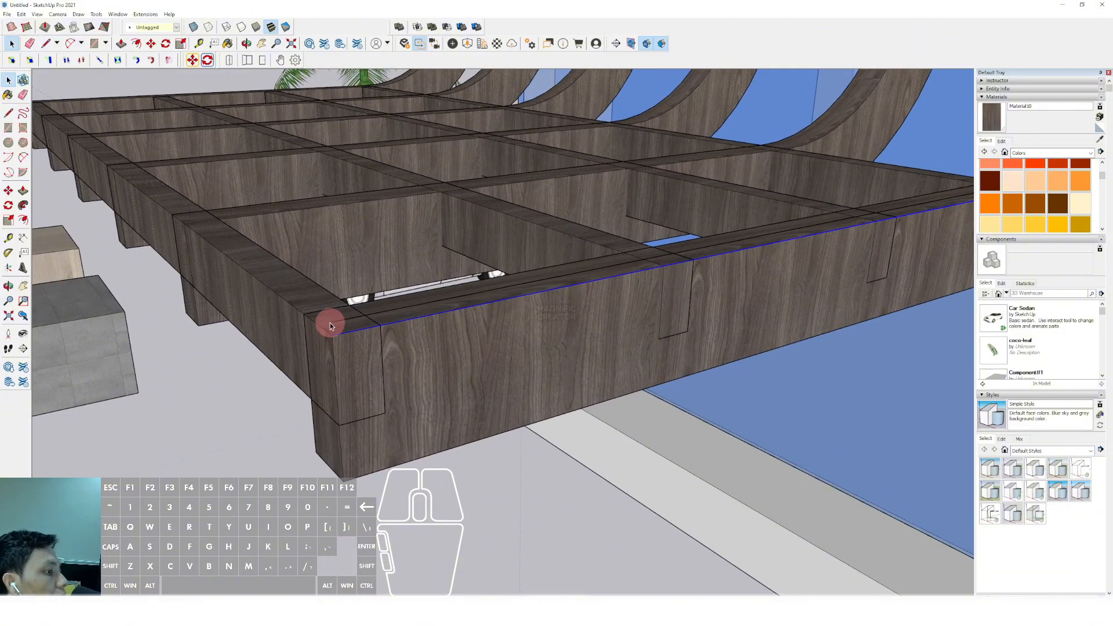
left_click(333, 335)
Extrude the thin strip profile across all six posts to form a curved canopy panel
key("v")
left_click(355, 319)
scroll(276, 256, "down", 4)
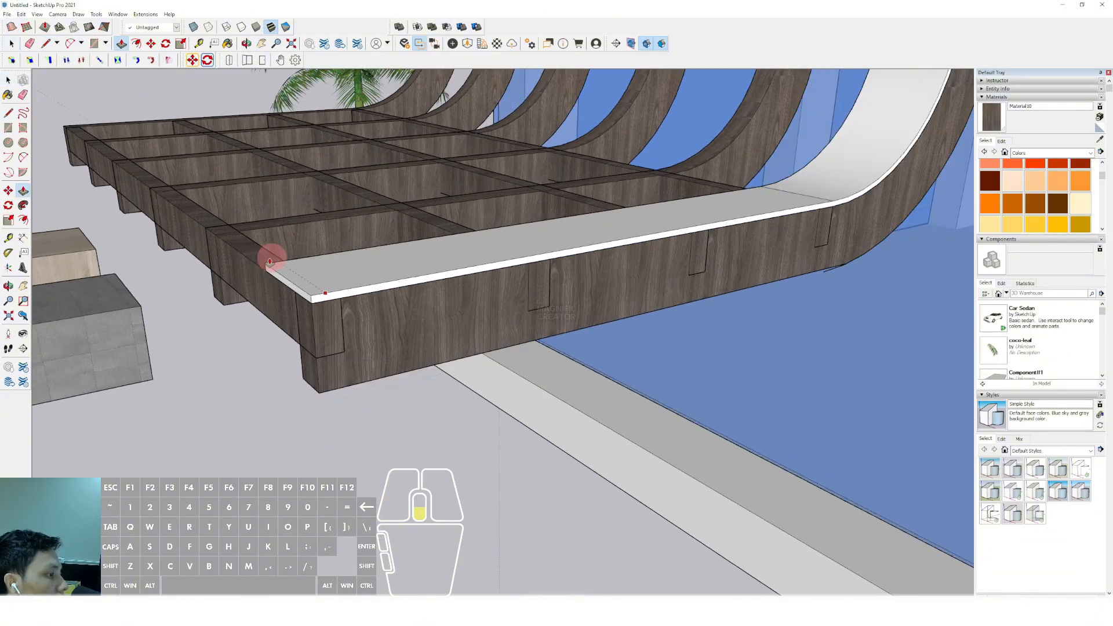
middle_click_drag(271, 256, 390, 276, "shift")
left_click(290, 239)
key("space")
Group the whole curved canopy panel and paint it with the Translucent Glass Blue material sampled from the facade
scroll(482, 255, "down", 2)
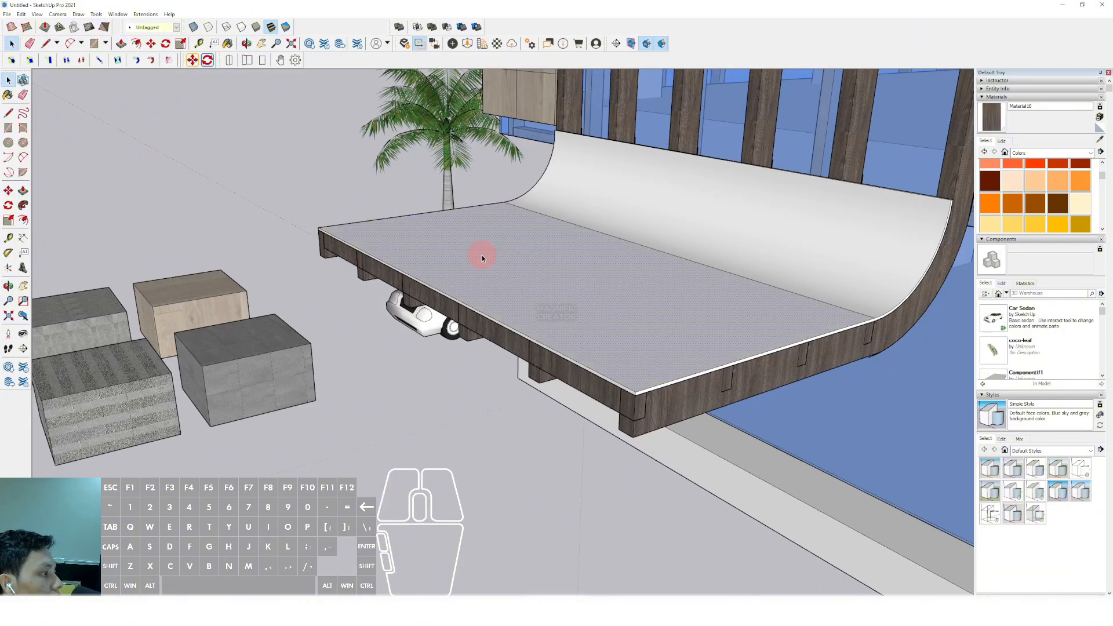
triple_click(482, 255)
scroll(529, 259, "down", 2)
middle_click_drag(529, 259, 463, 320)
key("ctrl+g")
left_click(1100, 139)
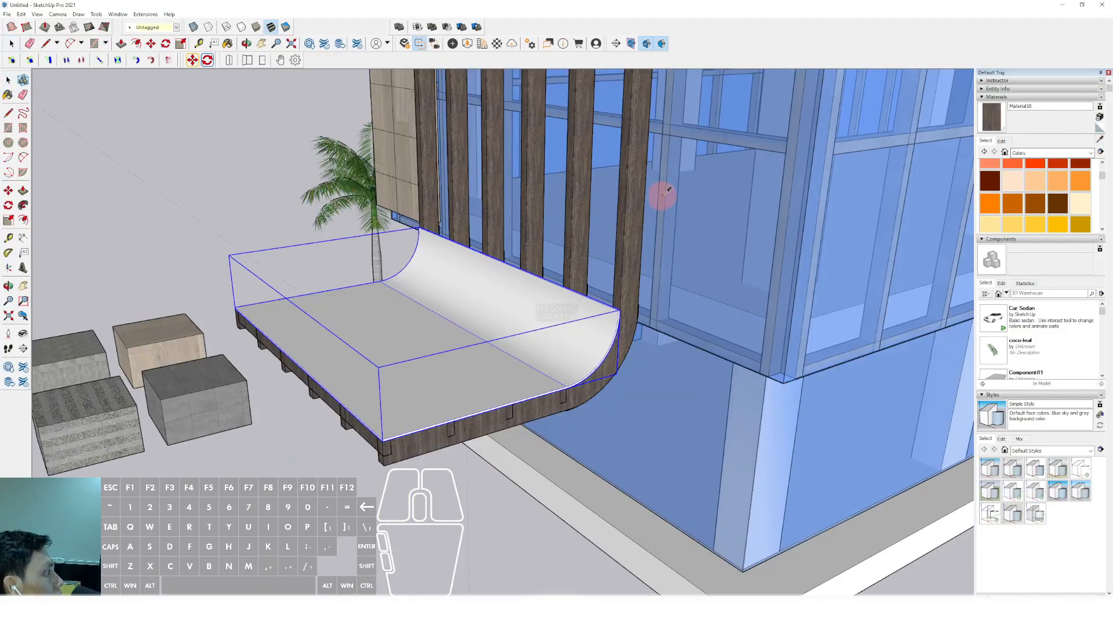
left_click(537, 302)
mouse_move(537, 303)
middle_mouse_down()
mouse_move(556, 238)
mouse_move(528, 272)
mouse_move(524, 319)
middle_mouse_up()
key("space")
scroll(551, 241, "down", 3)
middle_click_drag(525, 319, 528, 301)
scroll(528, 299, "down", 6)
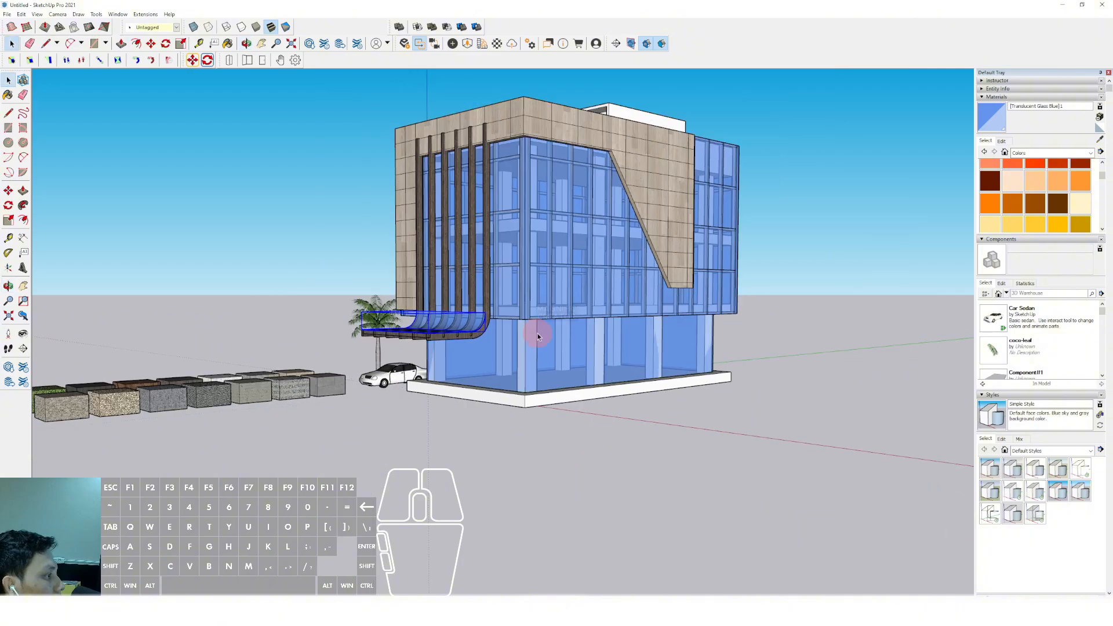
Paint the building's base slab with the white speckled material sampled from the row of sample blocks
scroll(582, 329, "up", 3)
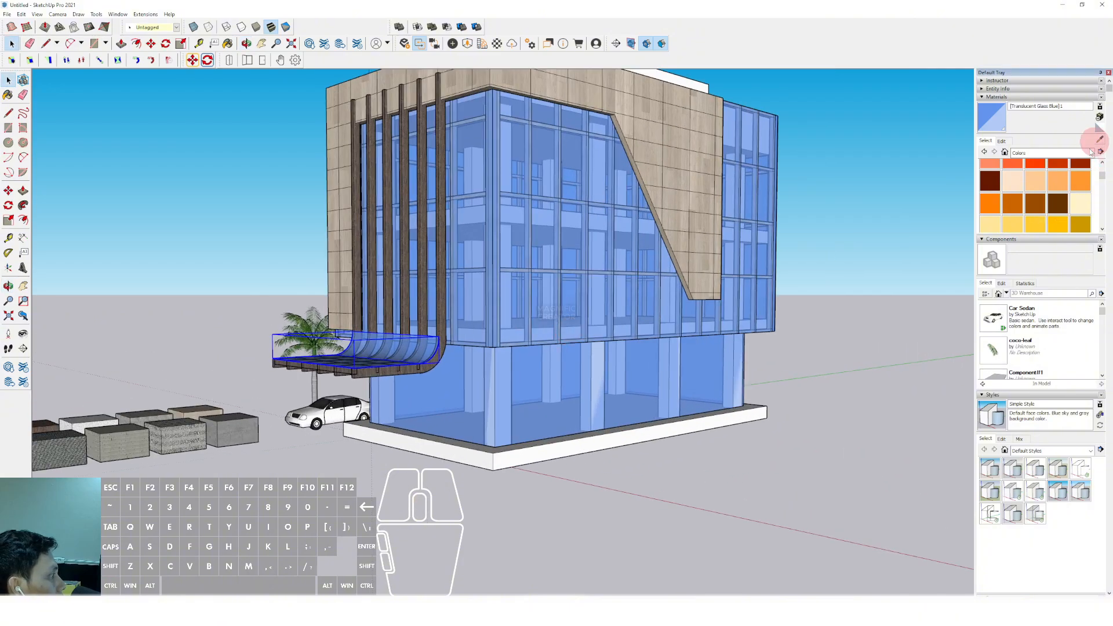
left_click(1100, 140)
scroll(658, 283, "down", 3)
middle_click_drag(661, 281, 705, 386)
scroll(423, 407, "up", 5)
middle_click_drag(455, 405, 591, 319)
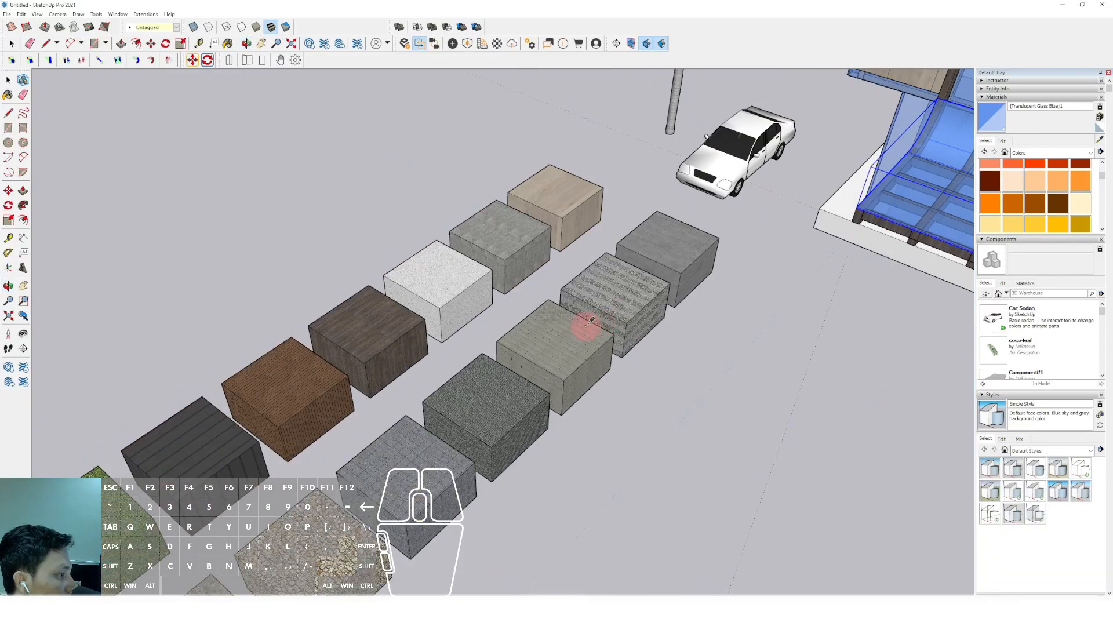
left_click(450, 286)
scroll(449, 286, "down", 4)
scroll(562, 261, "up", 6)
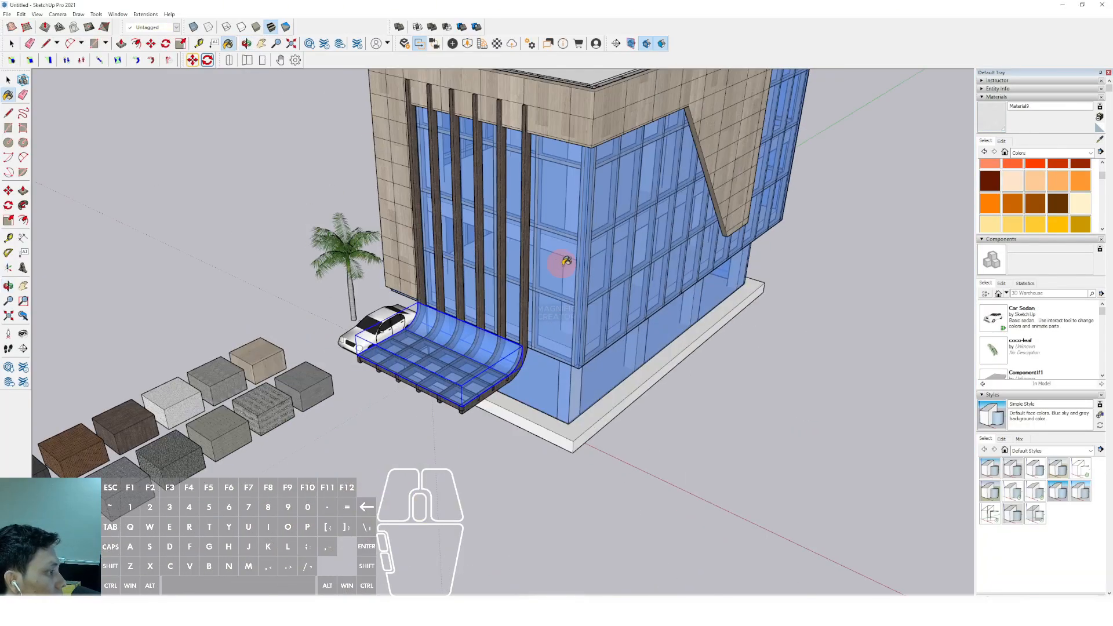
middle_click_drag(562, 261, 590, 298)
scroll(515, 360, "up", 4)
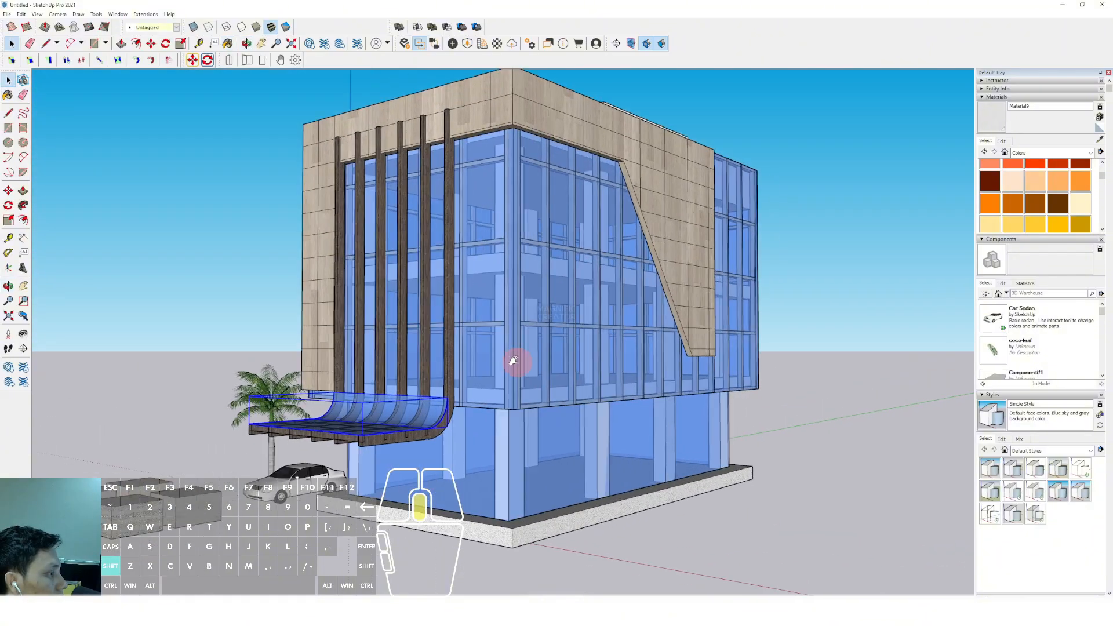
Move the palm tree from behind the car to the ground beside the building's corner, along the long glass facade
scroll(427, 394, "down", 2)
middle_click_drag(427, 394, 454, 502)
scroll(259, 430, "up", 2)
scroll(266, 430, "up", 2)
key("m")
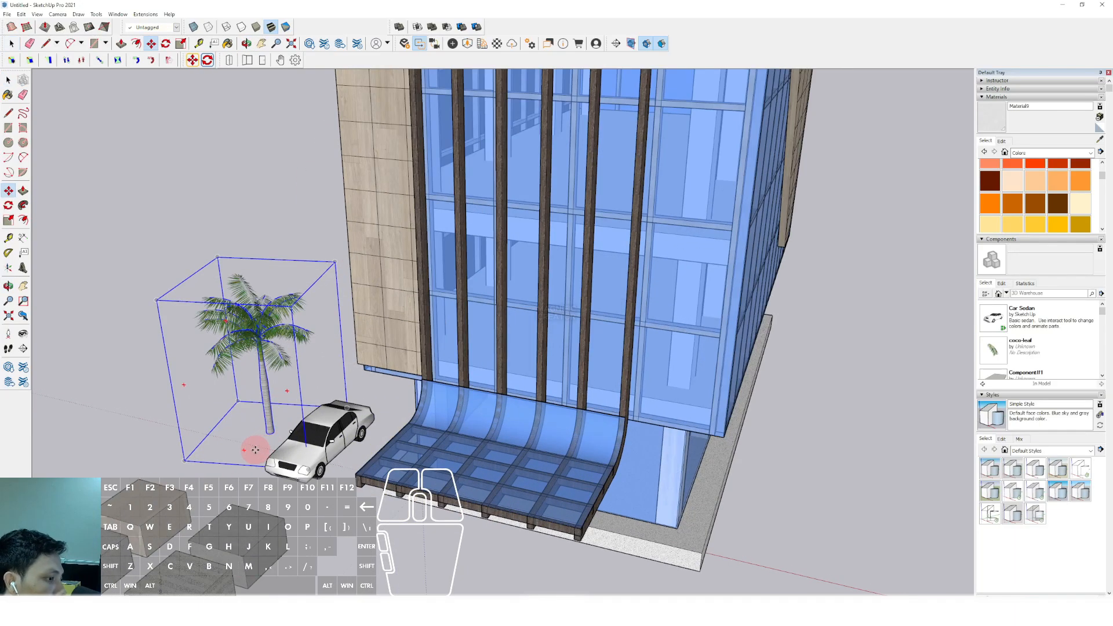
scroll(239, 449, "down", 2)
middle_click_drag(239, 450, 194, 389, "shift")
left_click(209, 383)
left_click(674, 474)
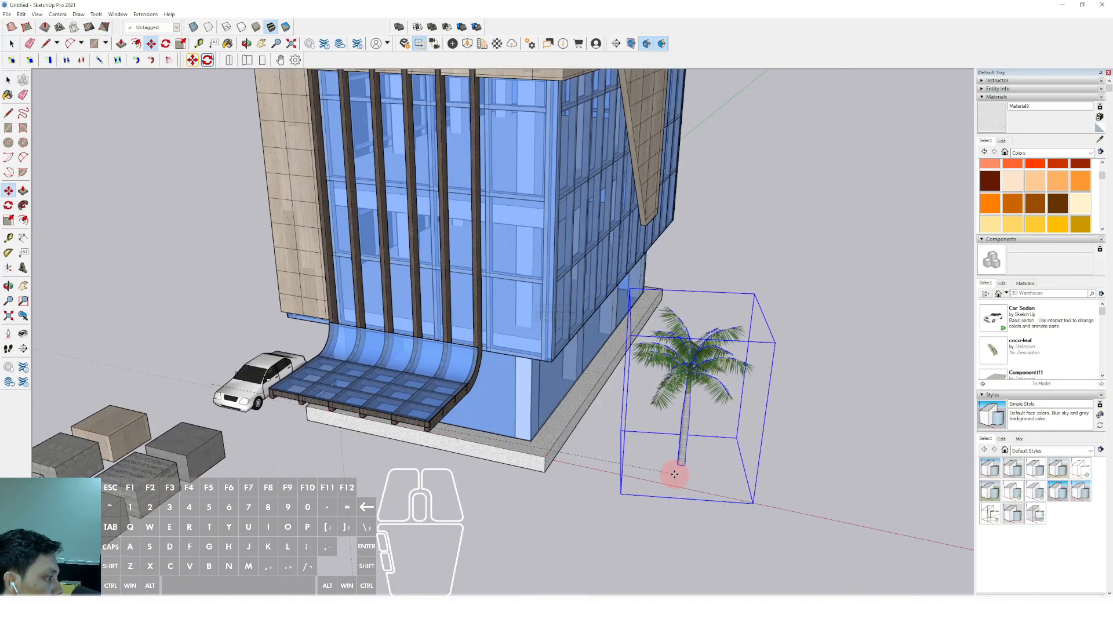
Copy the palm tree farther back along the long side of the building
middle_click_drag(632, 451, 442, 424)
key("ctrl")
left_click(526, 430)
left_click(609, 367)
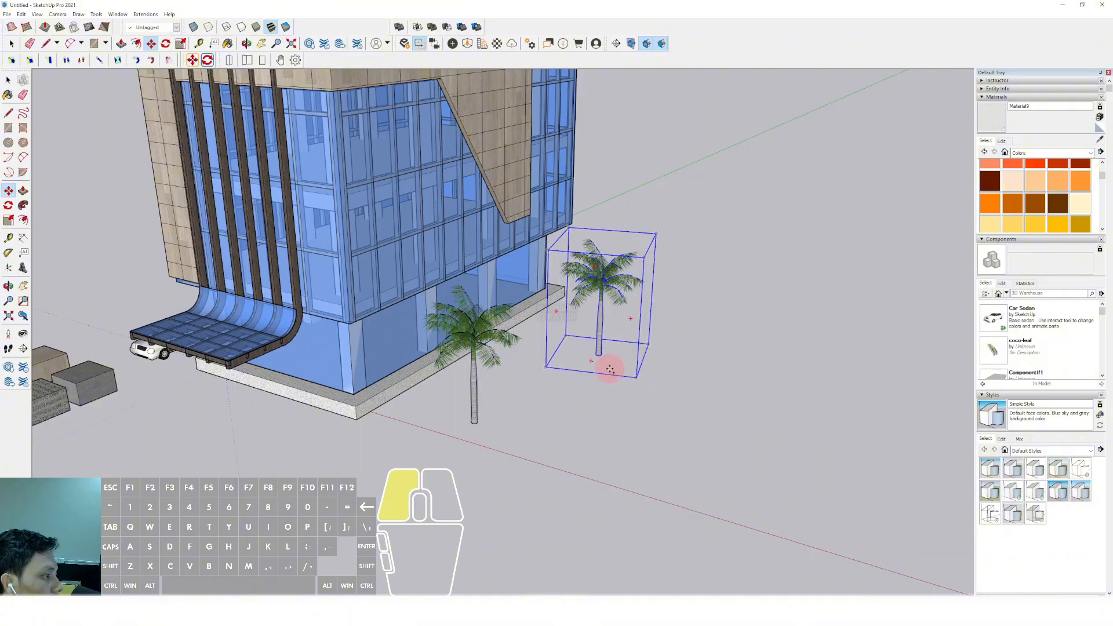
Copy the rear palm tree to the other side of the building, in front of the material sample blocks
scroll(609, 367, "down", 2)
middle_click_drag(597, 371, 556, 343)
key("ctrl")
left_click(750, 369)
middle_click_drag(482, 343, 548, 355, "shift")
left_click(315, 370)
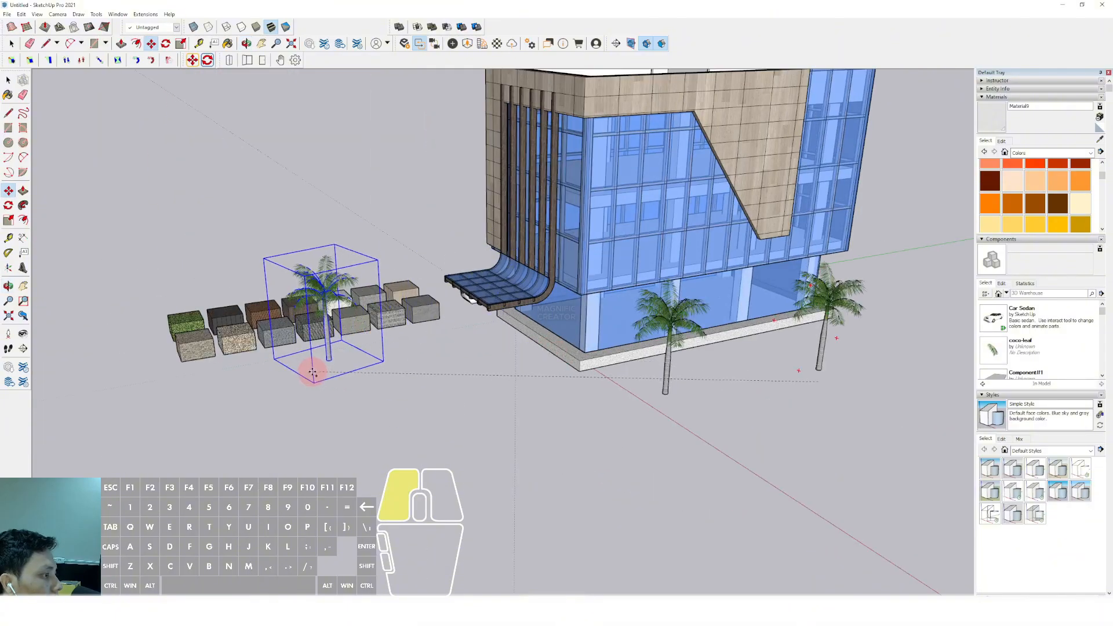
key("space")
Move the palm tree in front of the sample blocks closer to the car and canopy
scroll(519, 360, "down", 2)
middle_click_drag(632, 307, 643, 227)
scroll(517, 360, "up", 2)
middle_click_drag(517, 360, 532, 278)
middle_click_drag(532, 279, 503, 328)
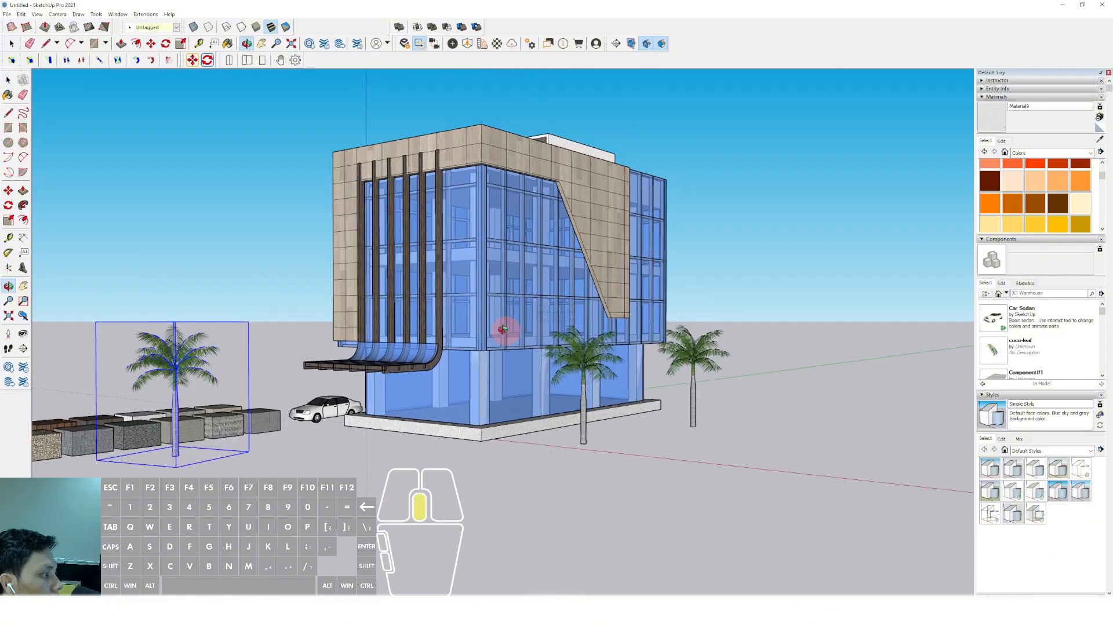
scroll(520, 314, "up", 1)
middle_click_drag(408, 363, 373, 373, "shift")
middle_click_drag(237, 458, 263, 400)
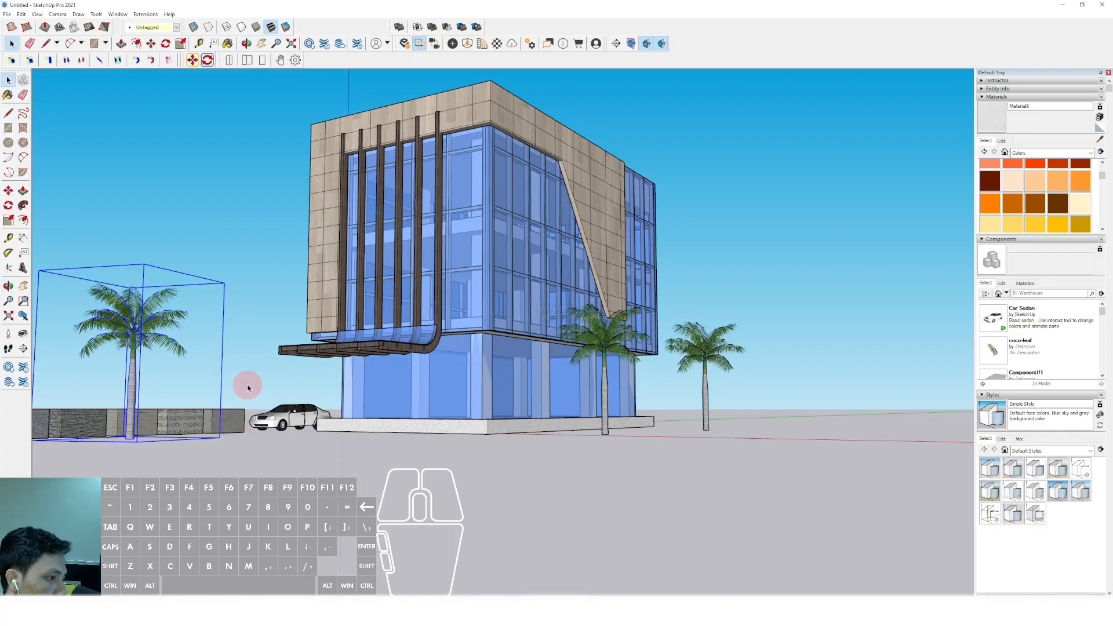
middle_click_drag(156, 452, 329, 414)
left_click(284, 441)
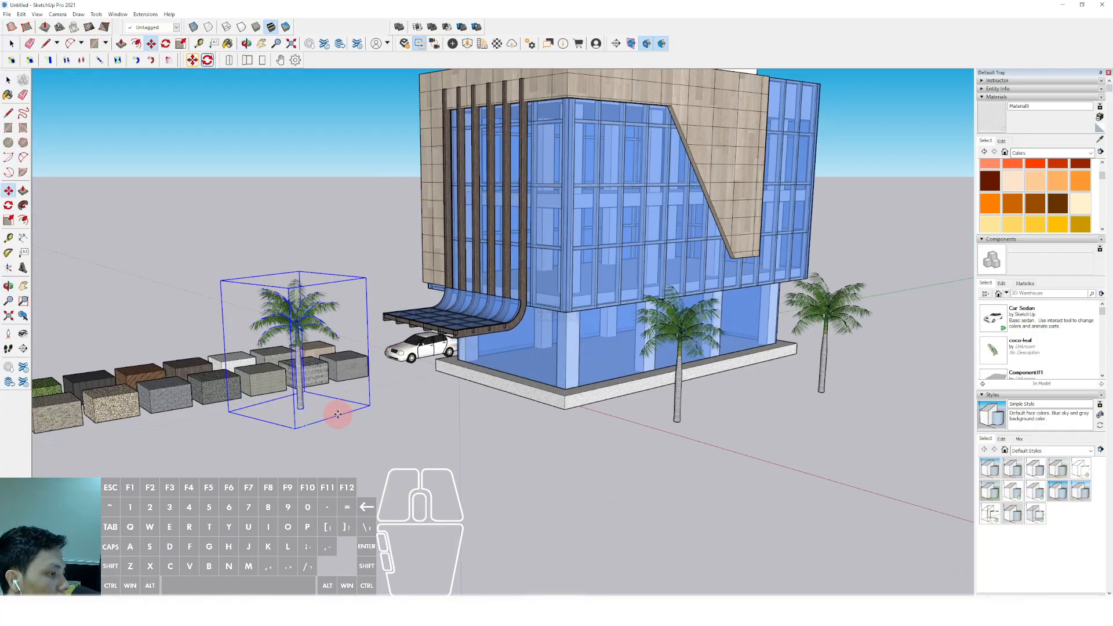
left_click(379, 411)
key("space")
Turn on shadows for the building scene
scroll(464, 336, "down", 2)
middle_click_drag(565, 238, 517, 237, "shift")
scroll(492, 316, "up", 2)
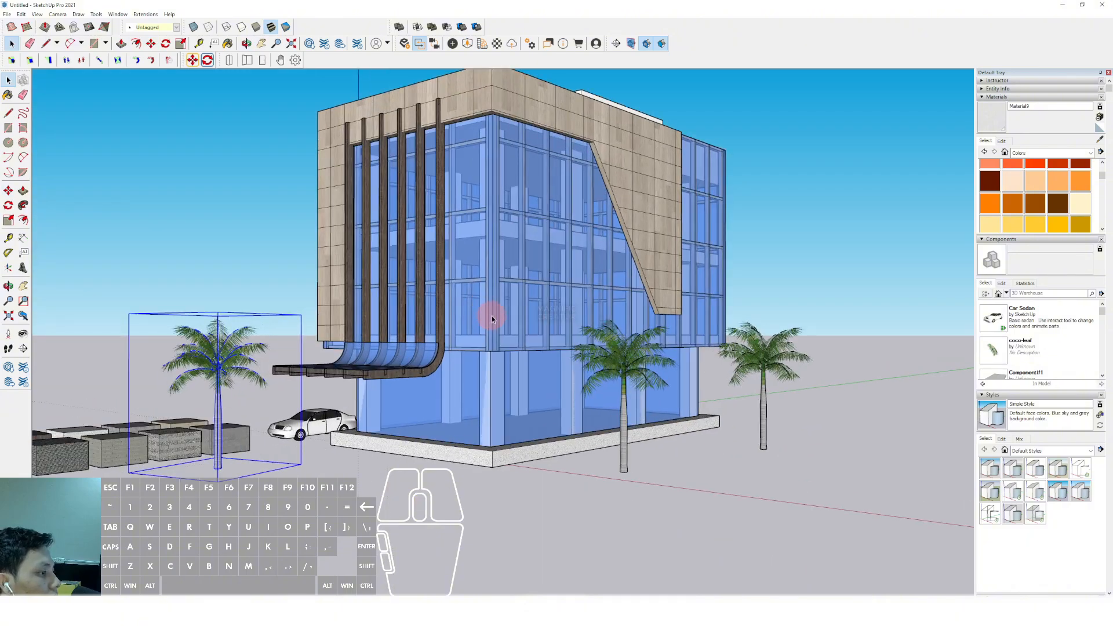
middle_click_drag(492, 316, 441, 317, "shift")
scroll(483, 322, "down", 1)
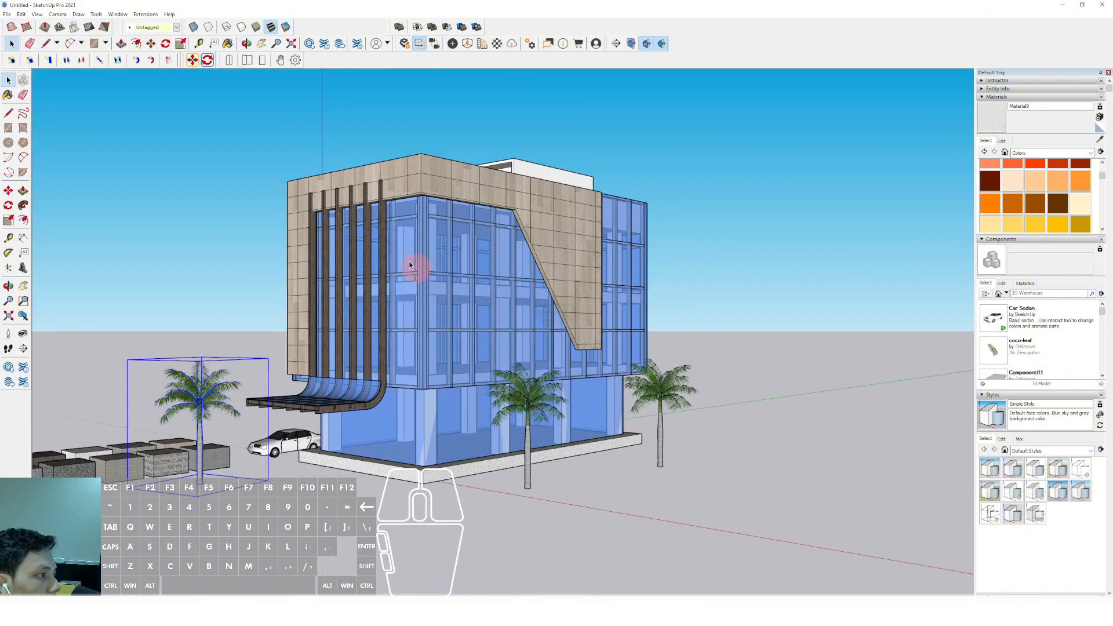
left_click(38, 15)
left_click(50, 116)
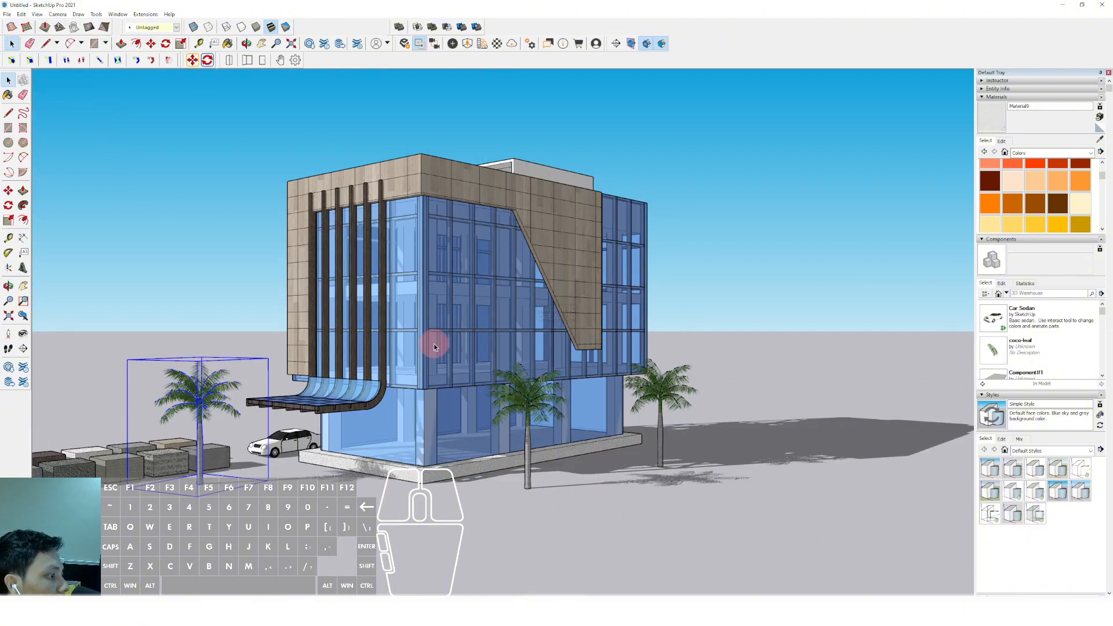
Set the shadow time to 11:32
scroll(435, 342, "up", 2)
middle_click_drag(455, 313, 479, 319, "shift")
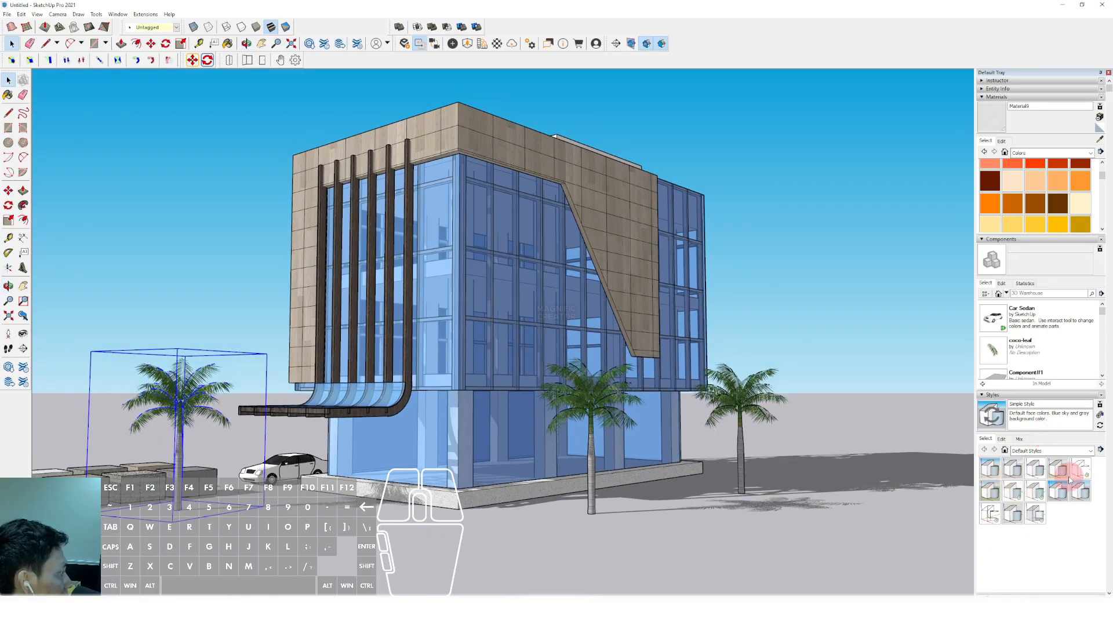
scroll(1070, 478, "down", 4)
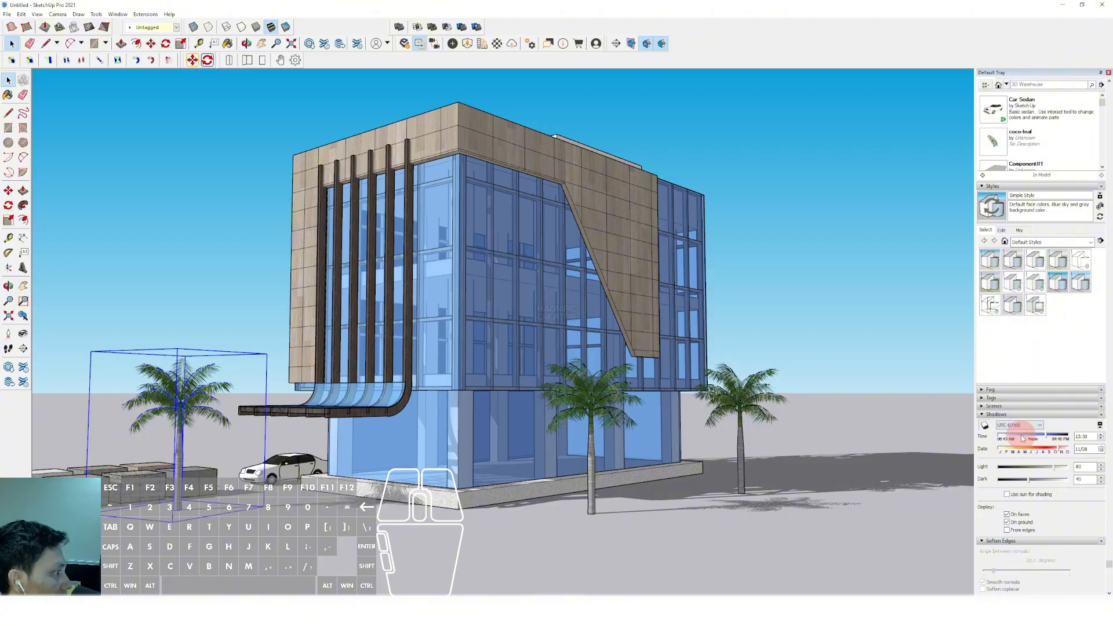
mouse_move(1024, 439)
left_mouse_down()
mouse_move(992, 439)
mouse_move(1034, 441)
left_mouse_up()
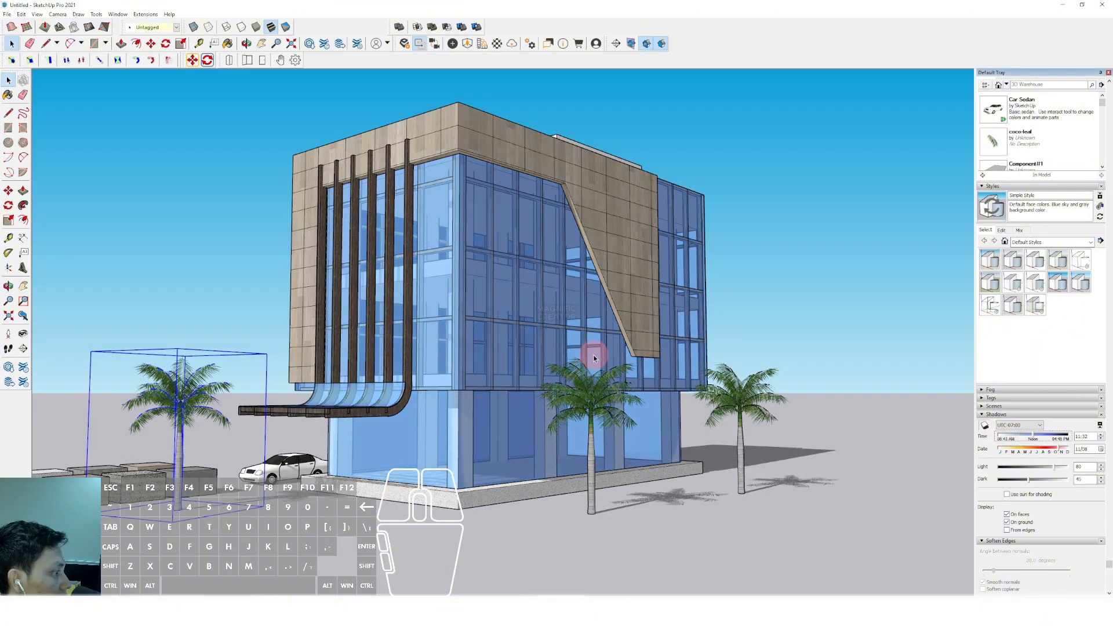
Try the 3D Printing Style on the model and apply the Architectural Design Style instead
middle_click_drag(594, 359, 573, 322)
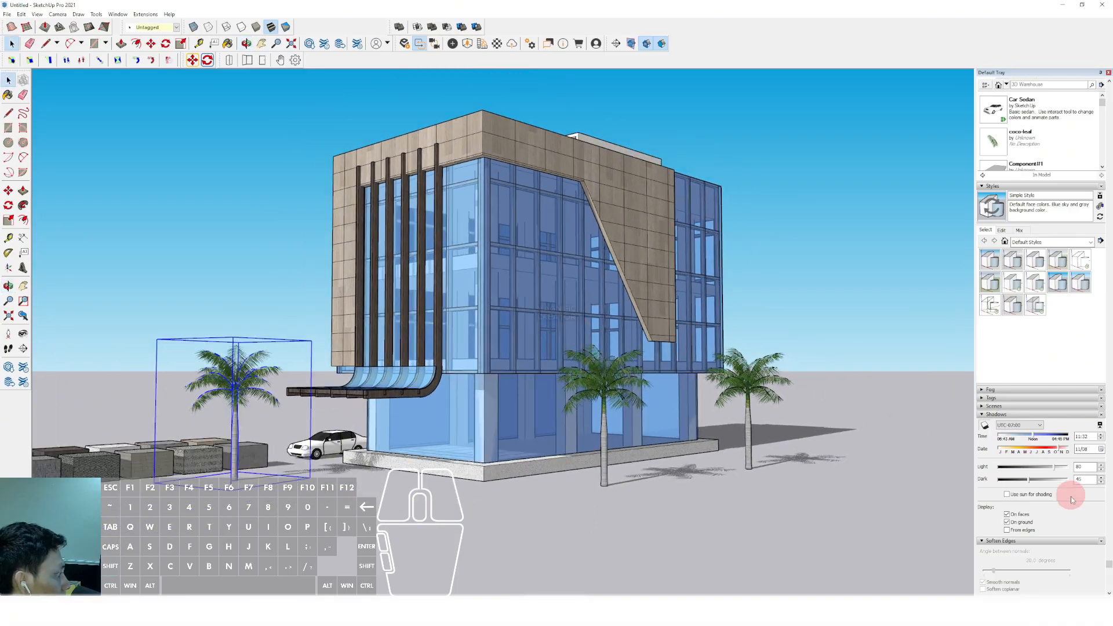
scroll(1073, 563, "down", 1)
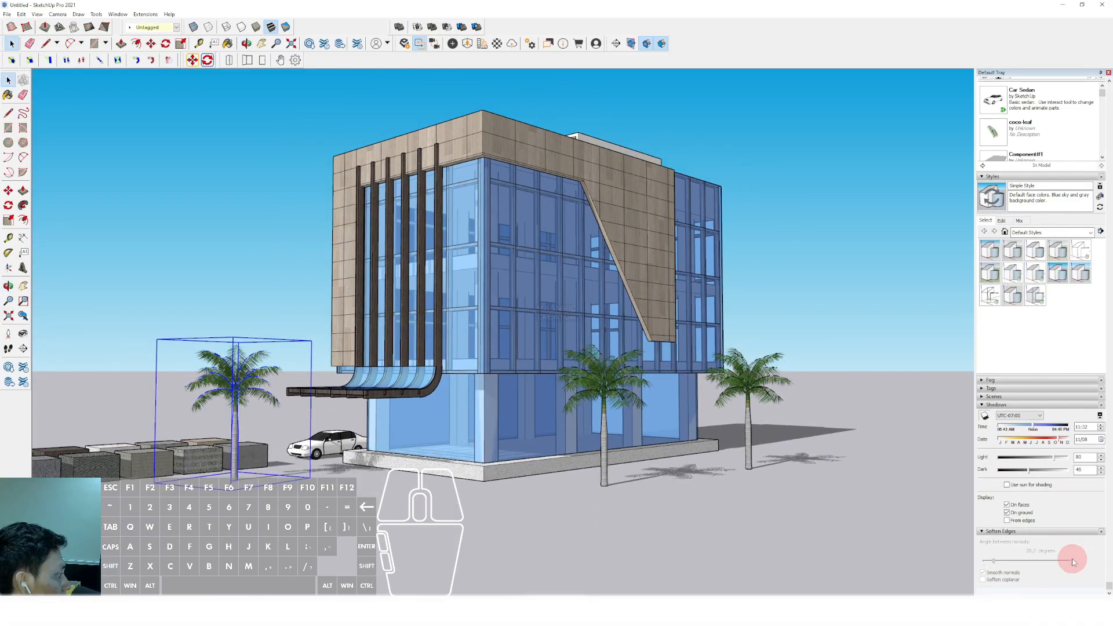
left_click(995, 254)
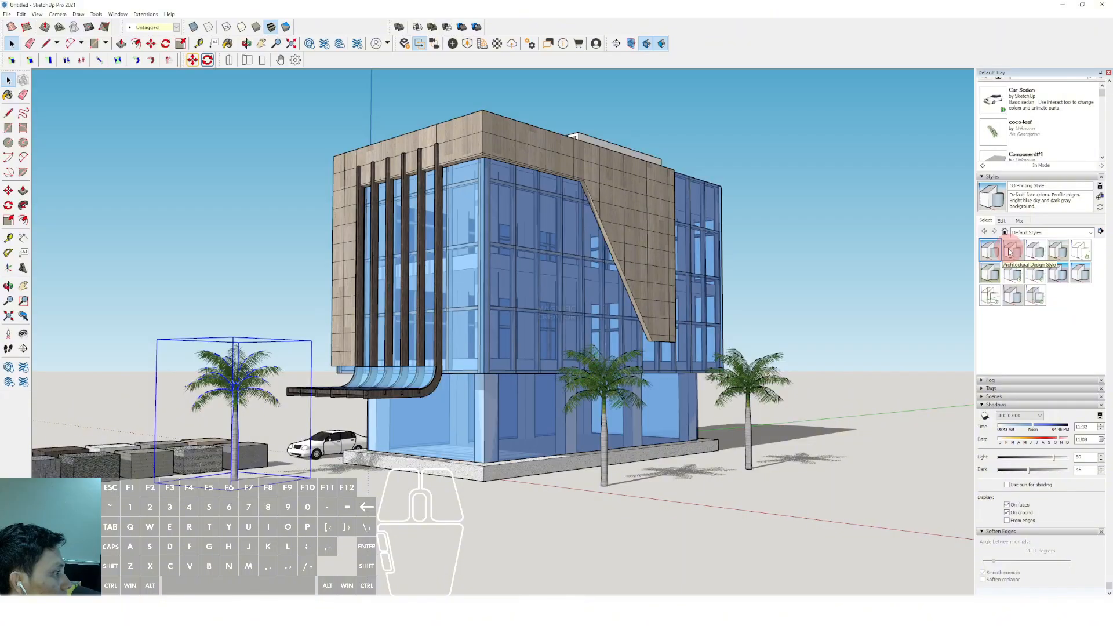
left_click(1011, 251)
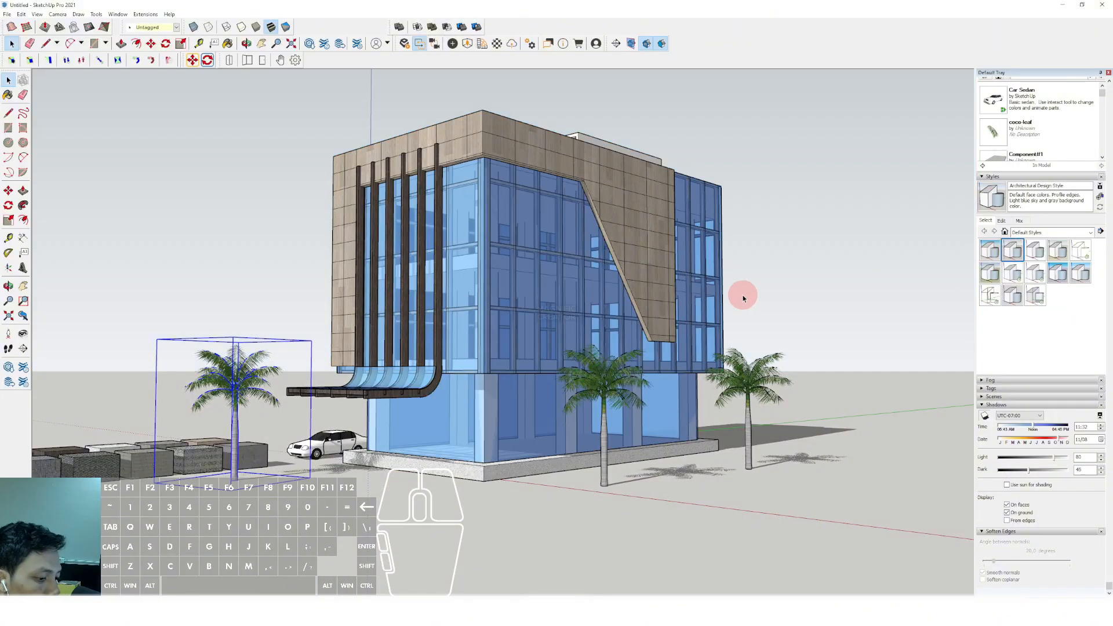
Switch the camera to Two-Point Perspective and frame the whole building with its canopy and palm trees
mouse_move(603, 271)
middle_mouse_down()
mouse_move(159, 261)
mouse_move(592, 248)
mouse_move(582, 247)
mouse_move(602, 258)
mouse_move(589, 269)
middle_mouse_up()
left_click(57, 14)
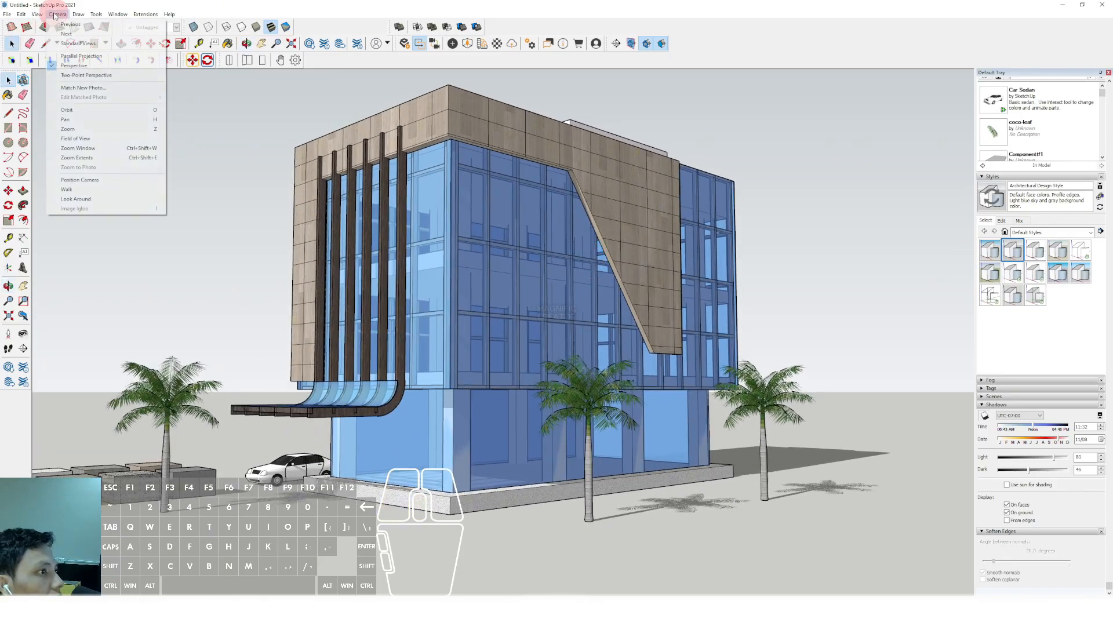
left_click(72, 75)
left_click_drag(426, 271, 429, 278)
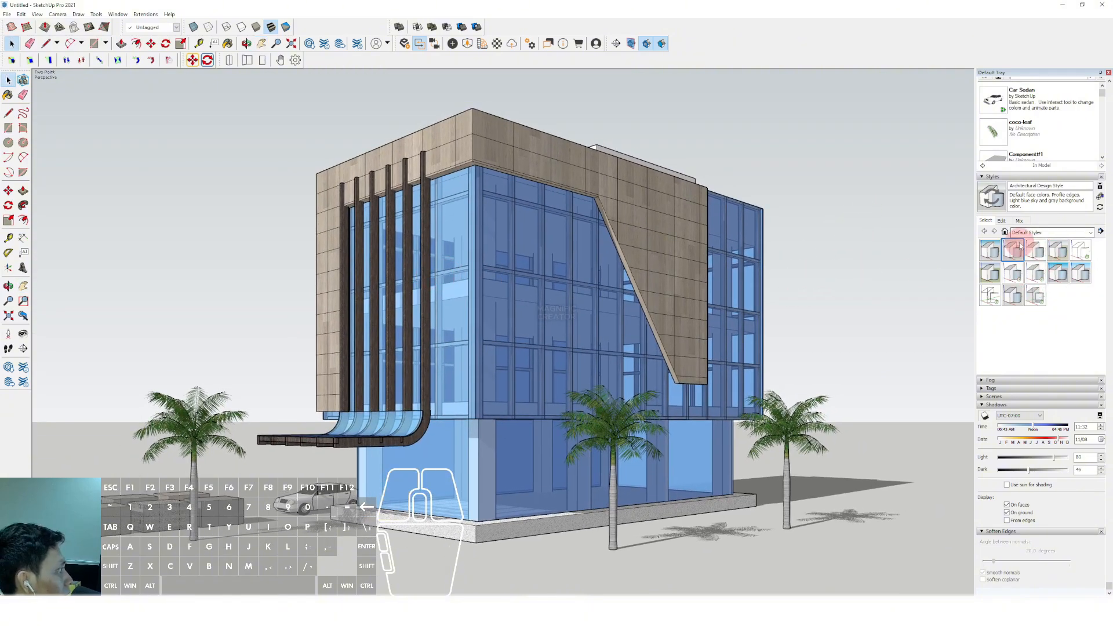
Place the standing woman figure from the Components Sampler collection on the building's base near the front glass corner beside the canopy
scroll(998, 221, "up", 3)
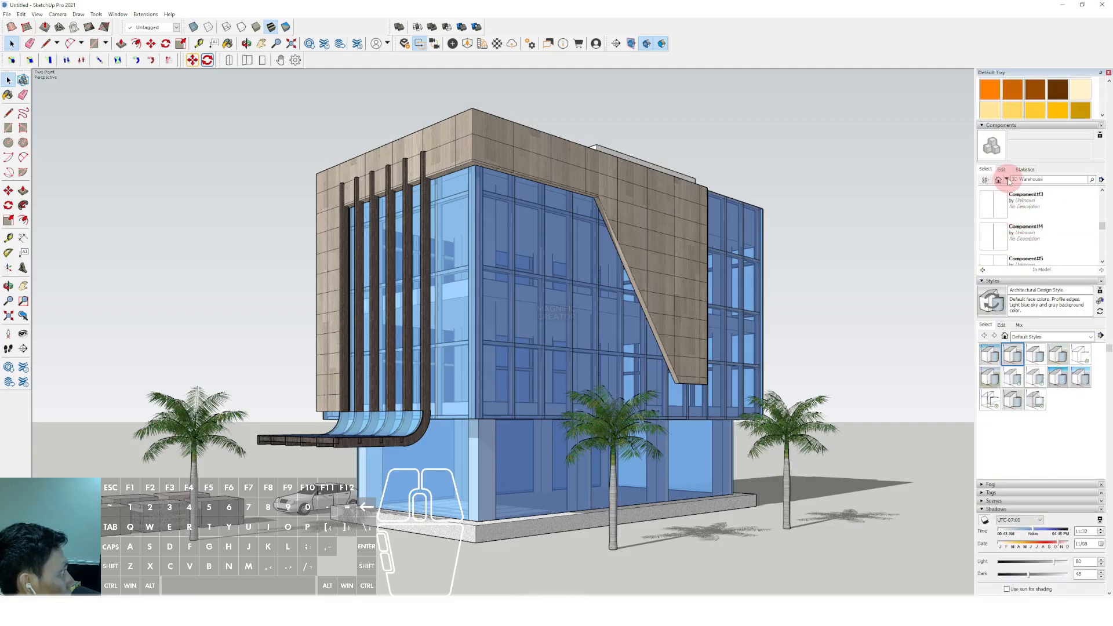
left_click(1007, 179)
left_click(1021, 204)
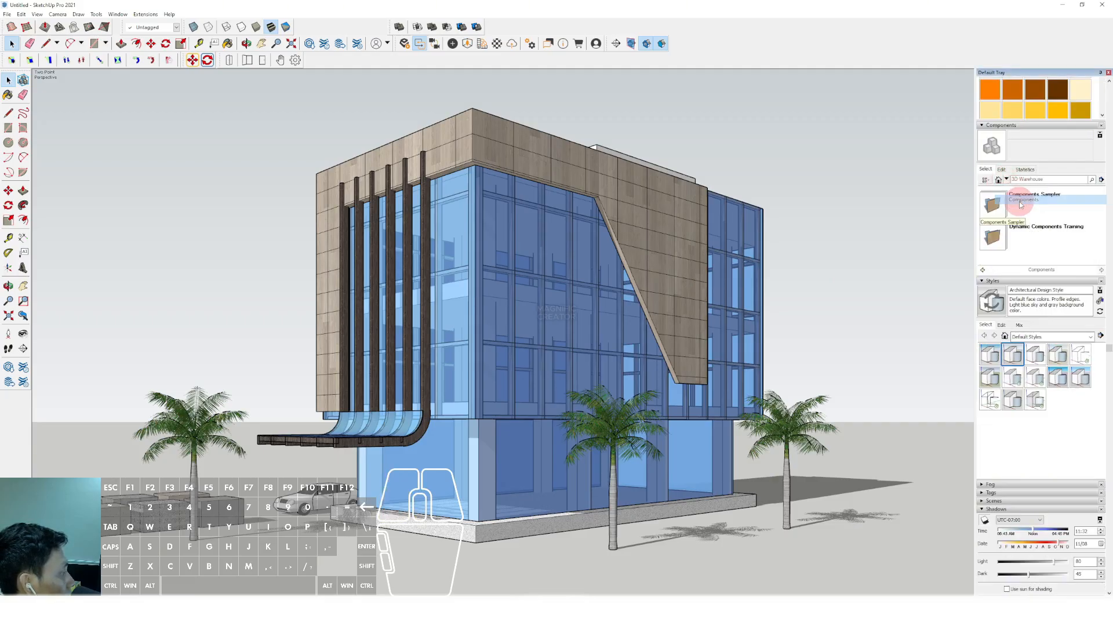
left_click(1006, 234)
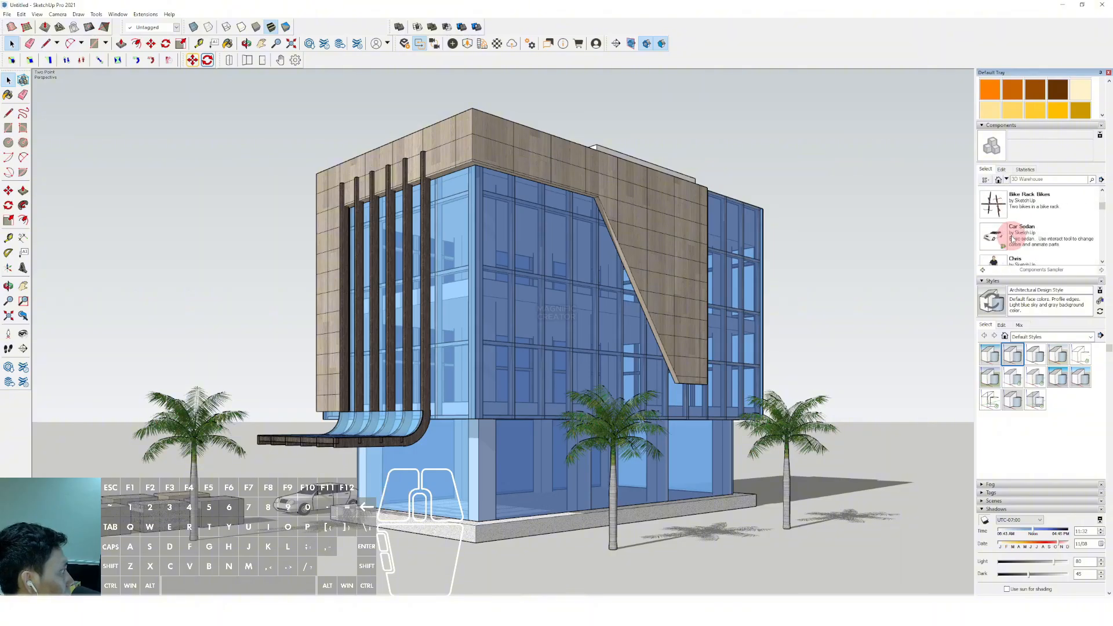
scroll(999, 226, "down", 3)
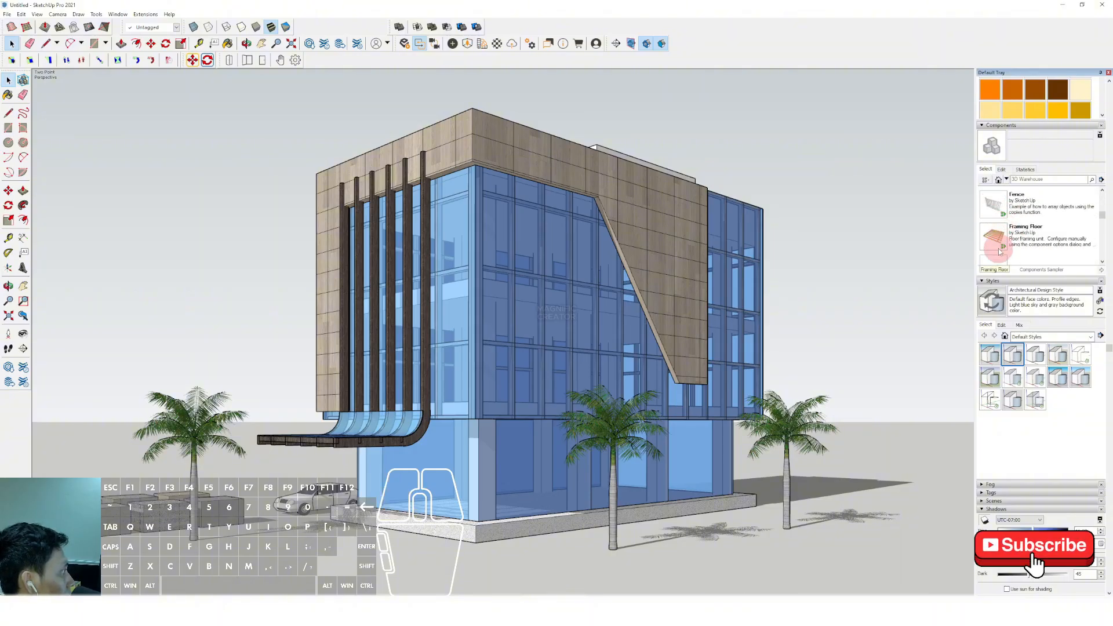
left_click(415, 513)
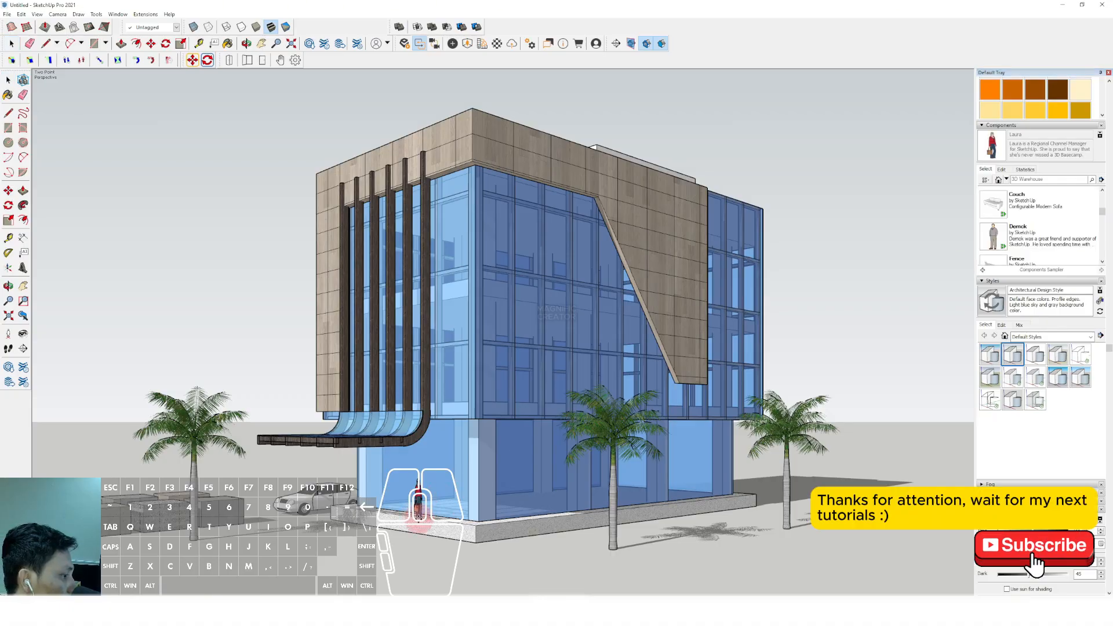
left_click(419, 519)
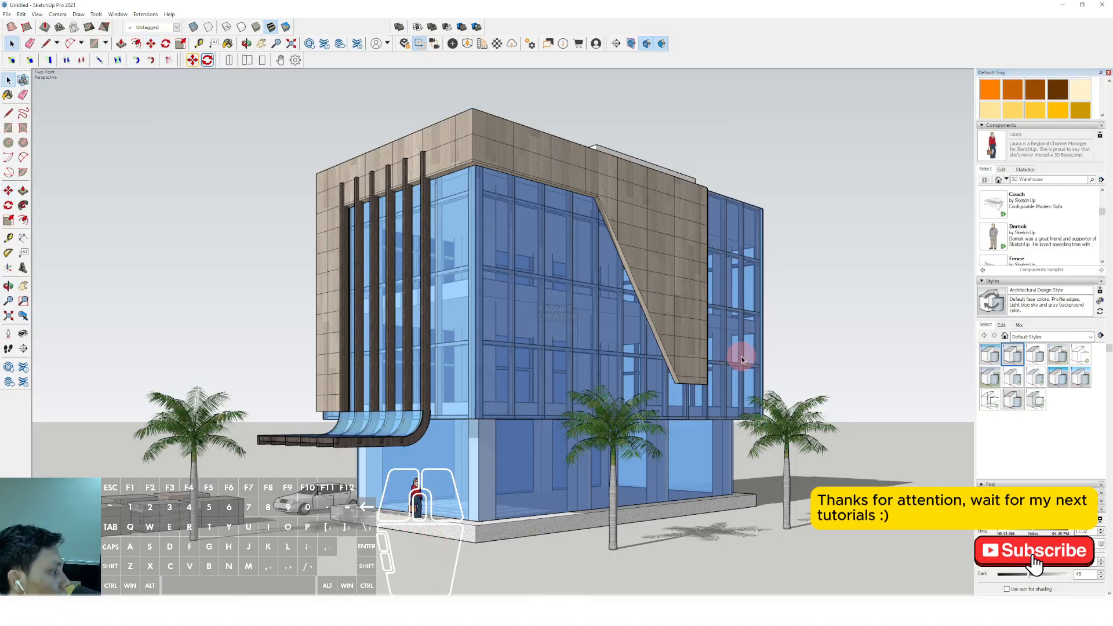